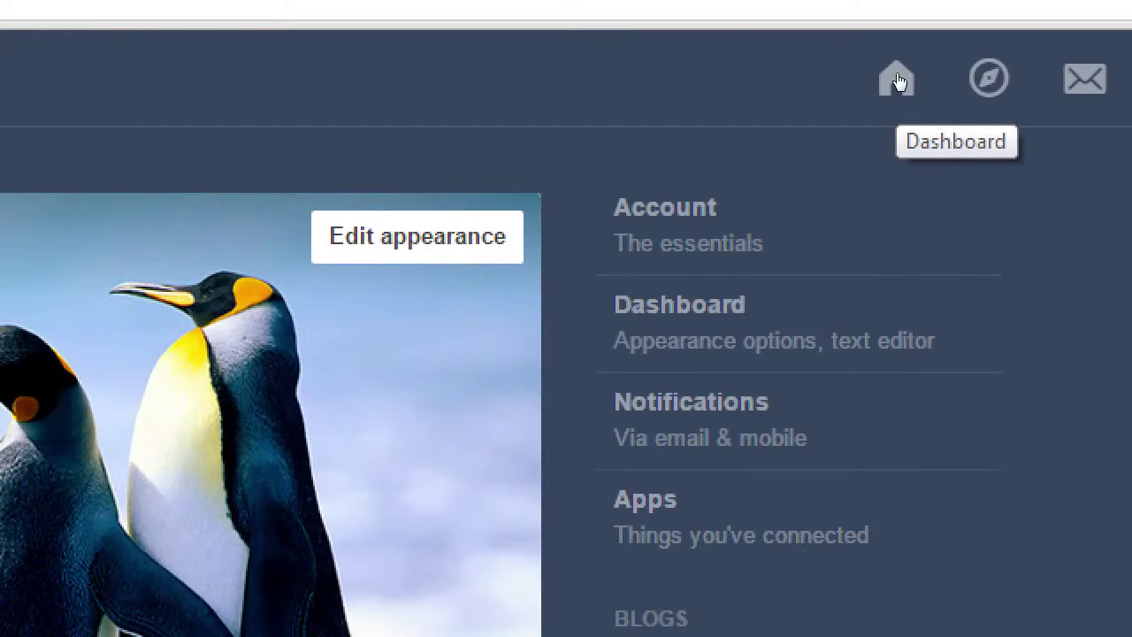
Step: Go to the dashboard and start a new text post
{"action": "left_click", "coordinate": [902, 87]}
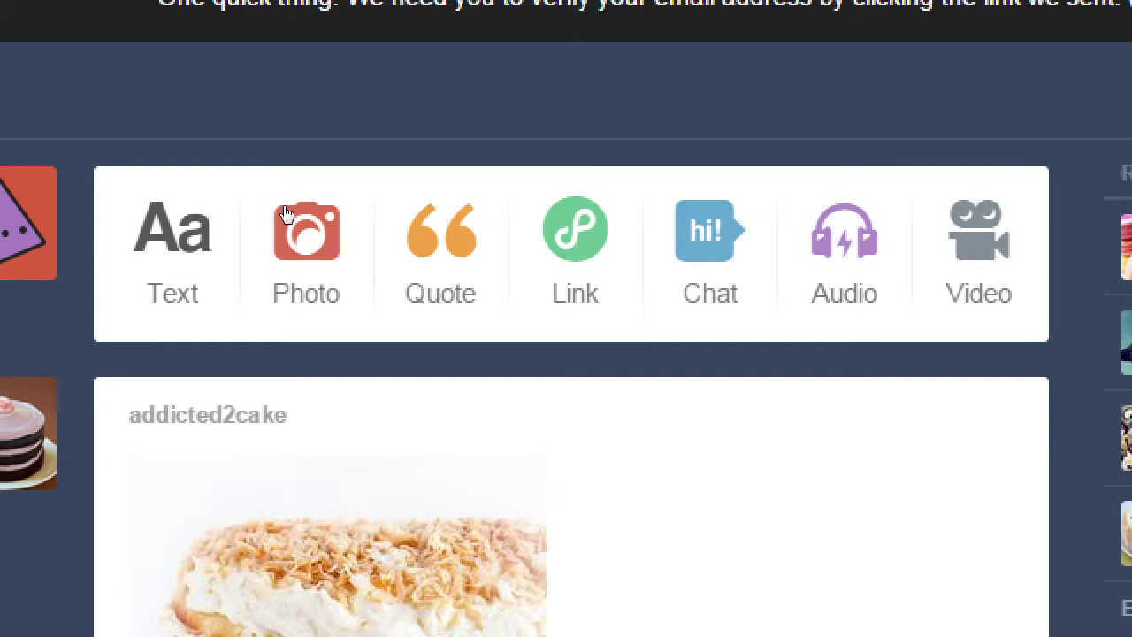
{"action": "key", "text": "t"}
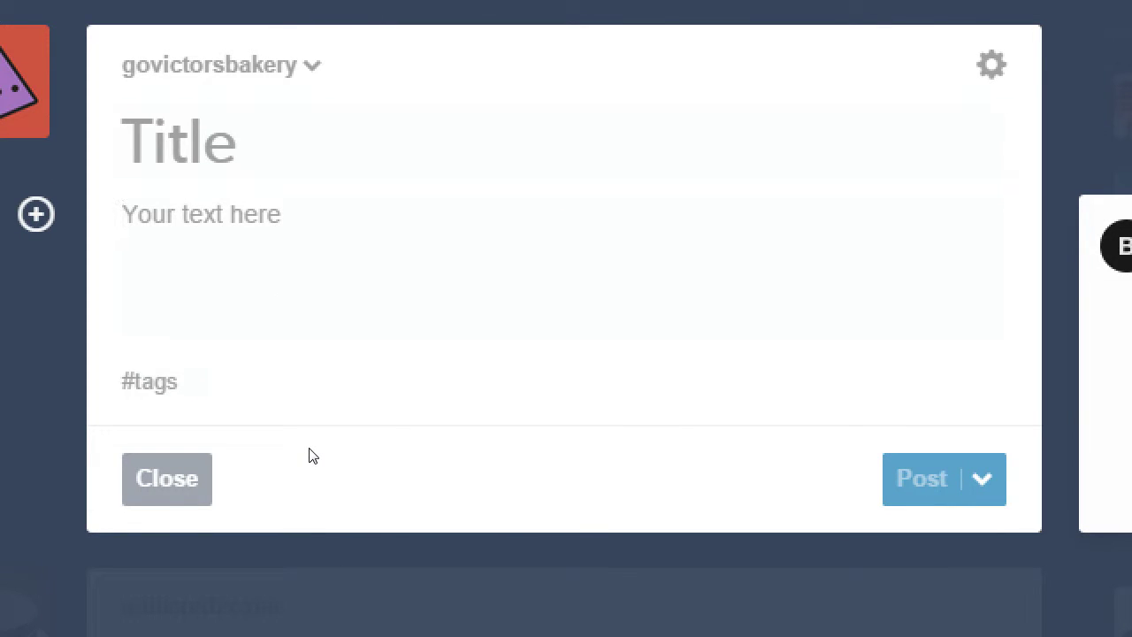
{"action": "key", "text": "Escape"}
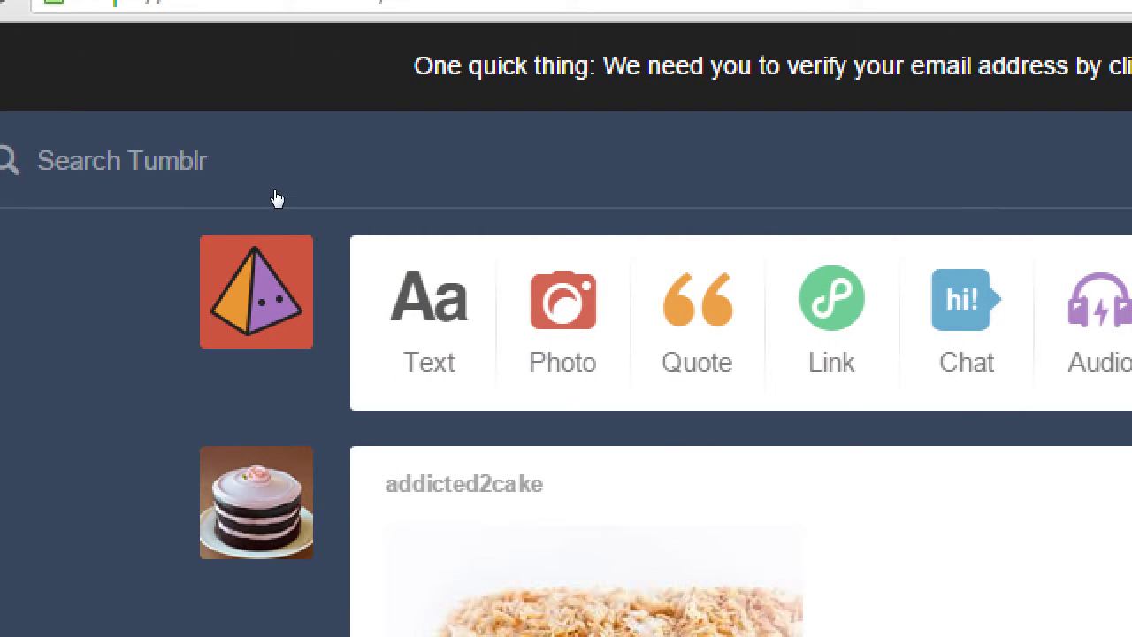
{"action": "key", "text": "alt+t"}
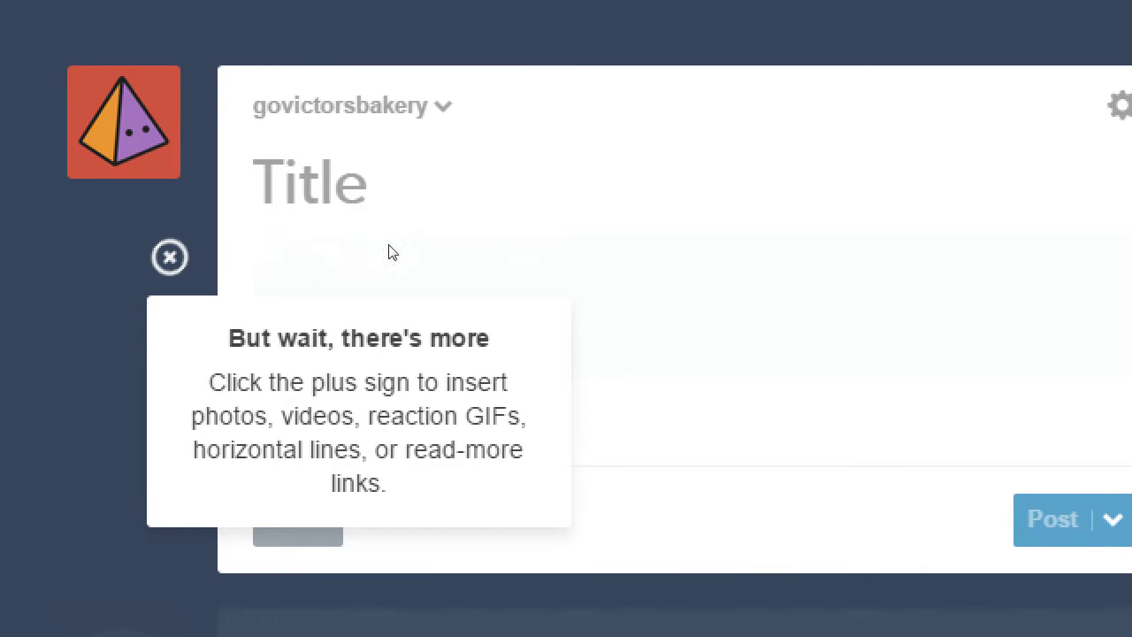
Step: Title the text post "Open for business on Tumblr"
{"action": "left_click", "coordinate": [499, 198]}
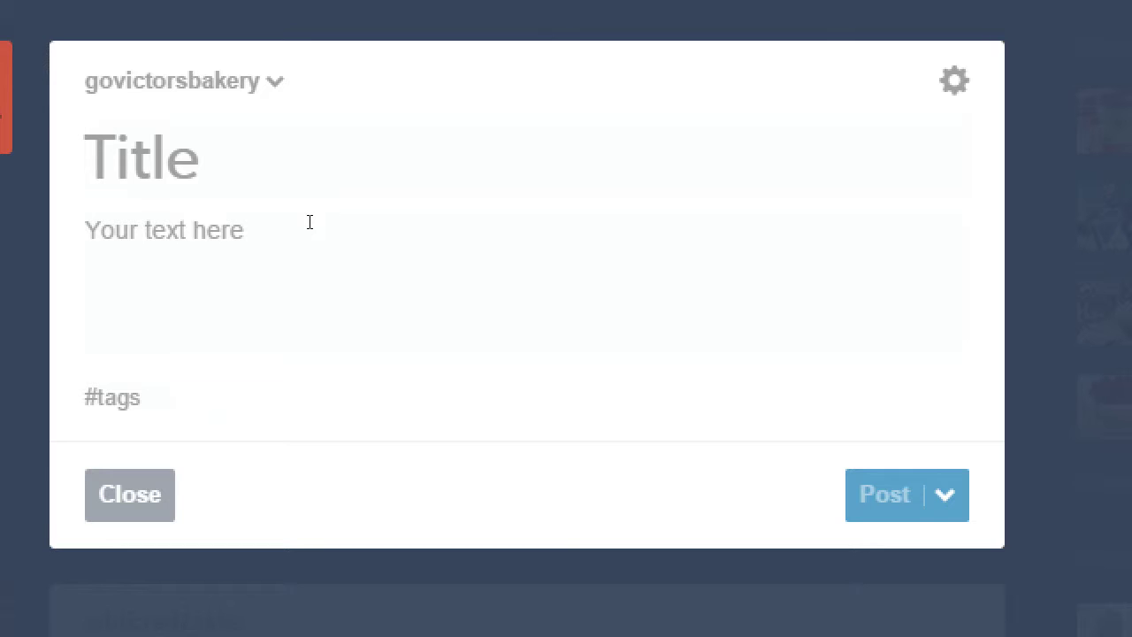
{"action": "type", "text": "Open for business"}
{"action": "key", "text": "BackSpace"}
{"action": "key", "text": "BackSpace"}
{"action": "key", "text": "BackSpace"}
{"action": "type", "text": "ess on Tumblr"}
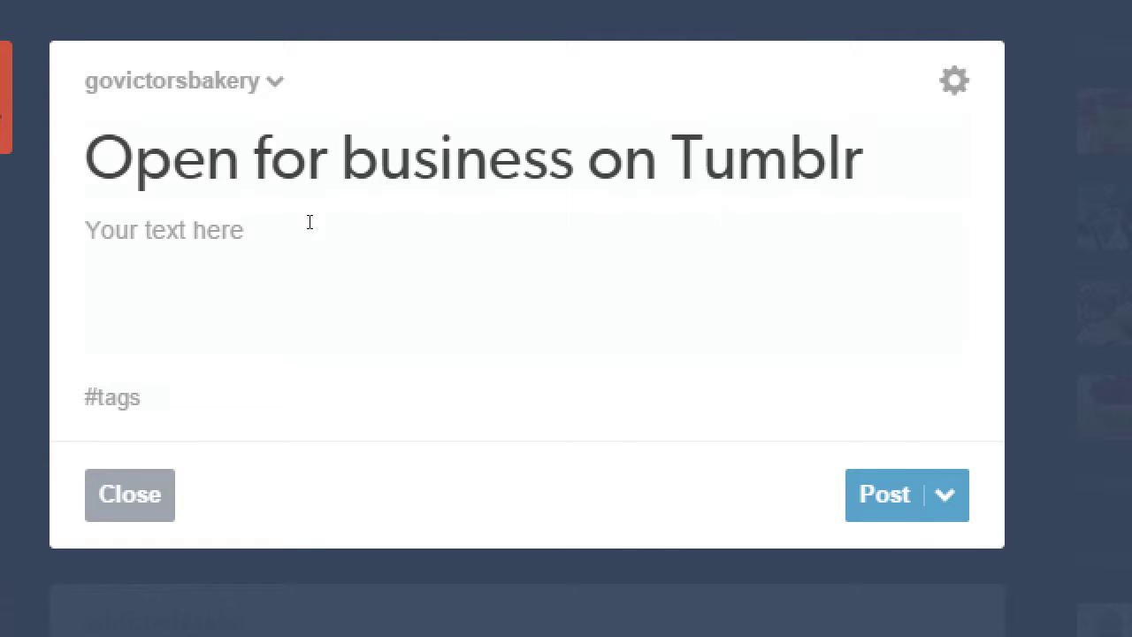
Step: Write the post body "Victor's Bakery is excited to join Tumblr. Follow us for exclusive content, not found anywhere else!"
{"action": "key", "text": "Tab"}
{"action": "type", "text": "Victor's Bakery is excited to j"}
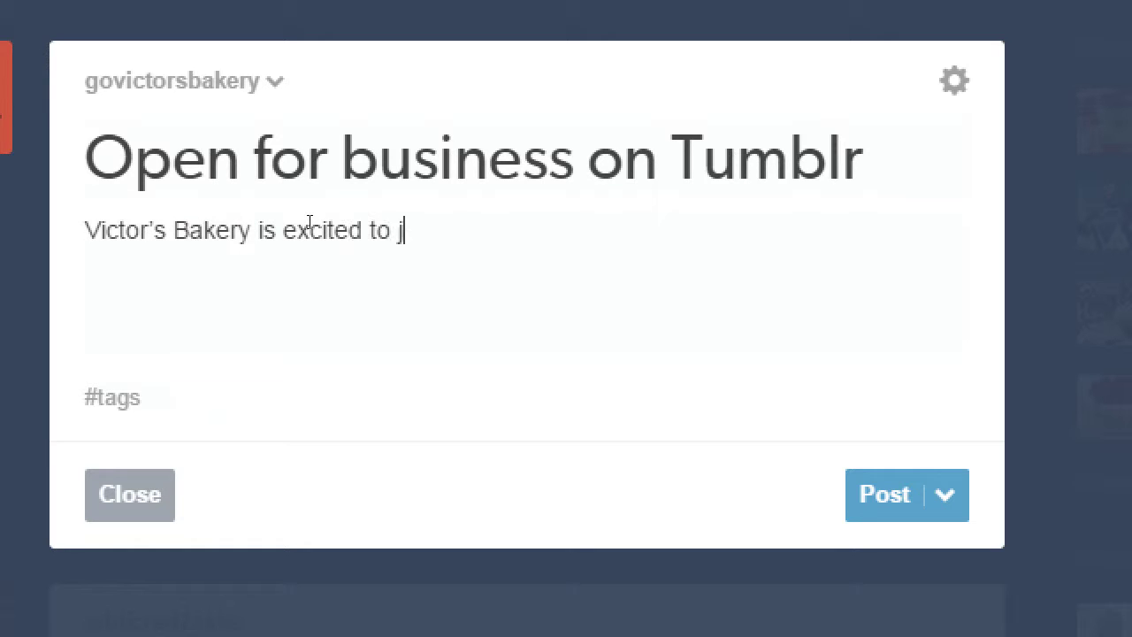
{"action": "type", "text": "oin Tumblr."}
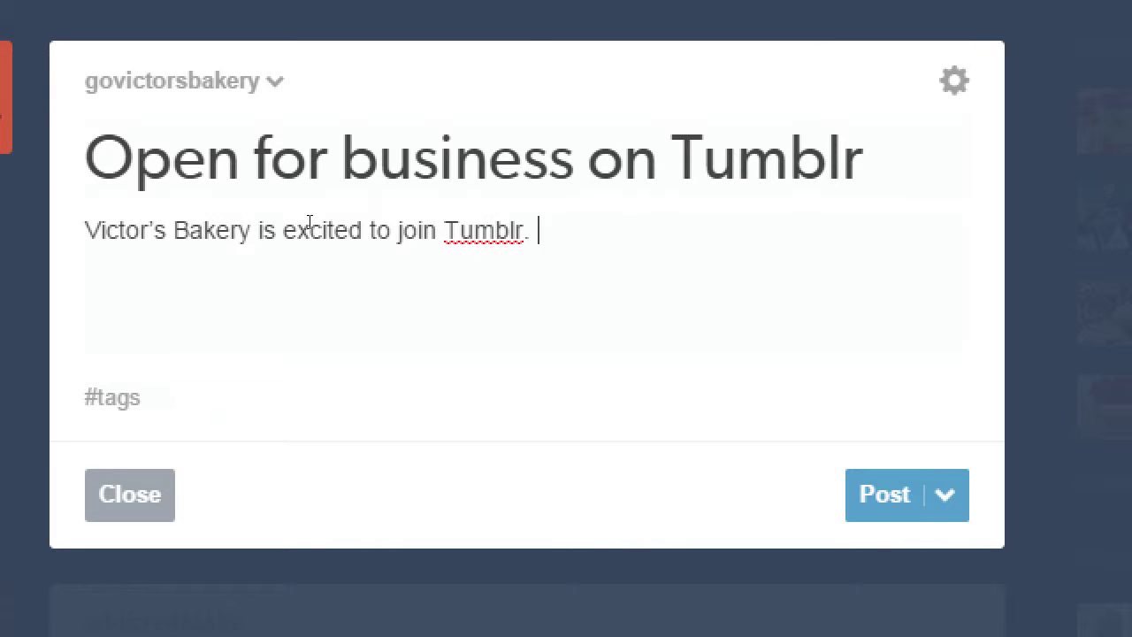
{"action": "type", "text": "Follw"}
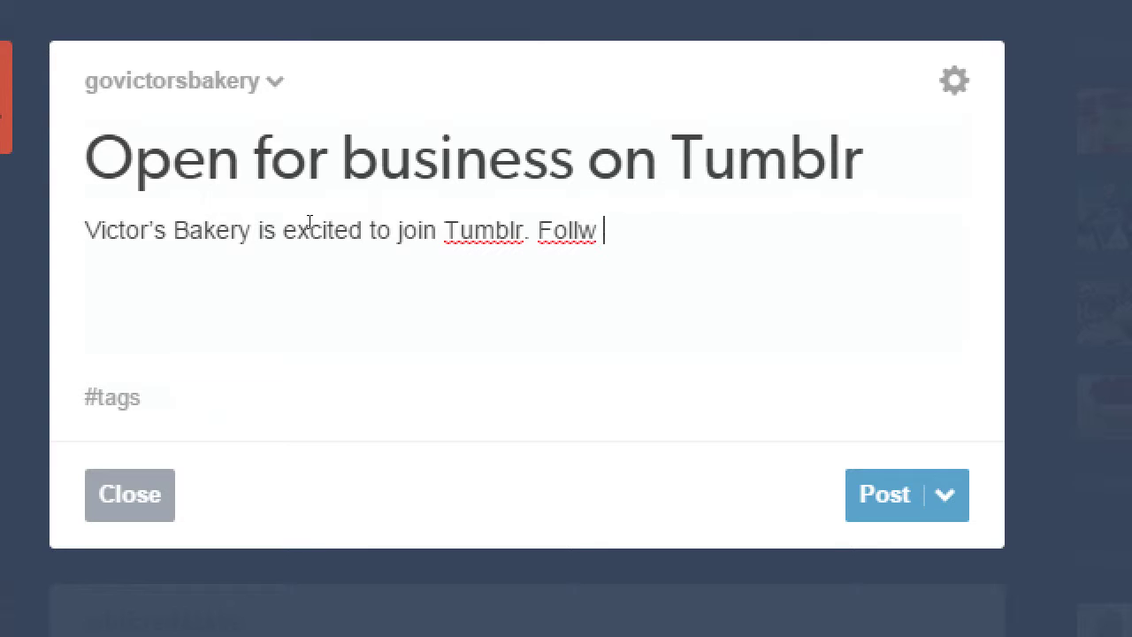
{"action": "key", "text": "BackSpace"}
{"action": "key", "text": "BackSpace"}
{"action": "type", "text": "ow us for "}
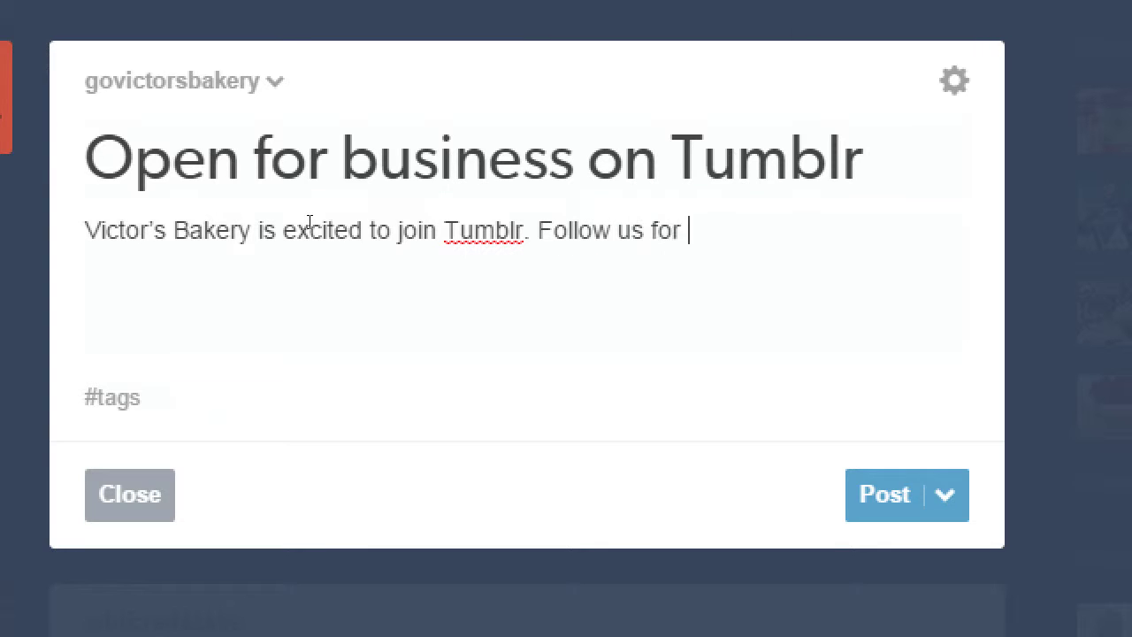
{"action": "type", "text": "exclusive cont"}
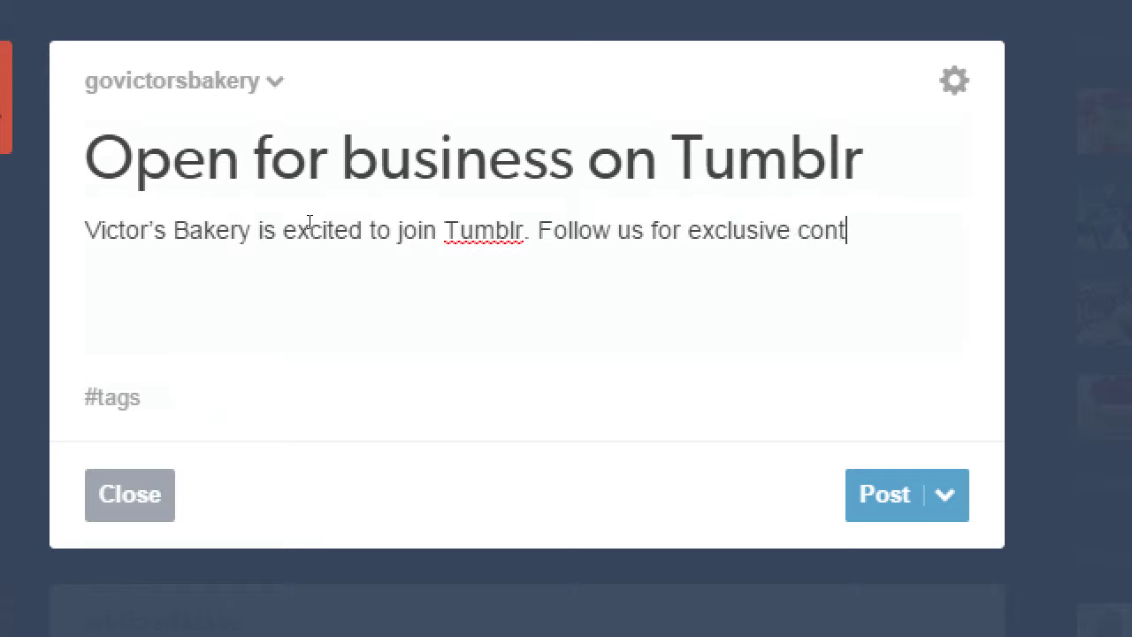
{"action": "type", "text": "ent, not anyw"}
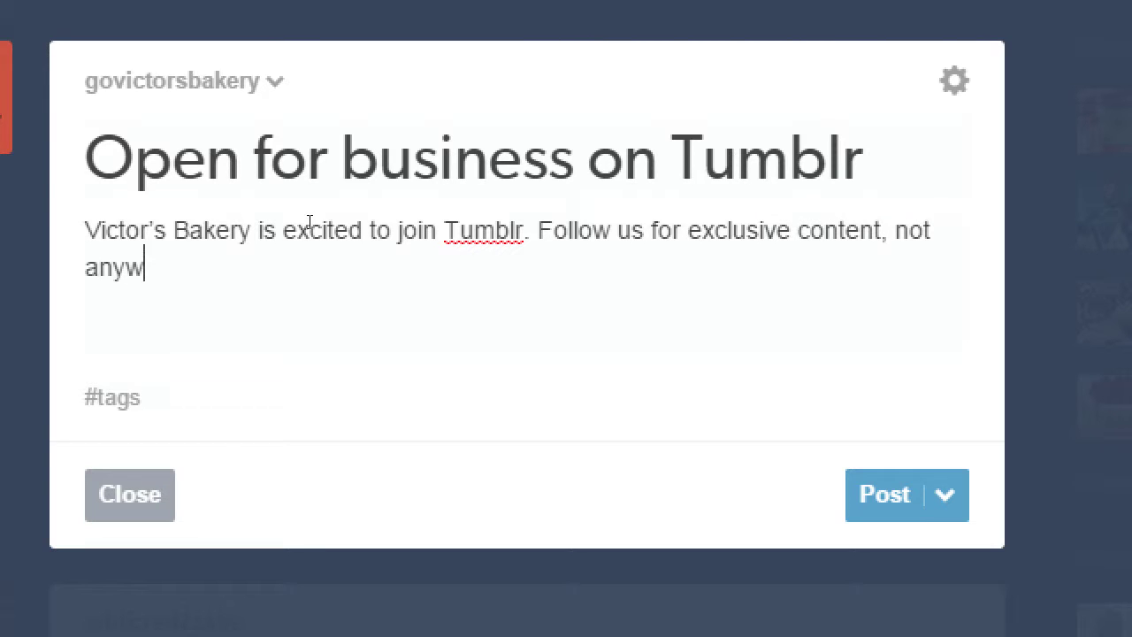
{"action": "type", "text": "here else!"}
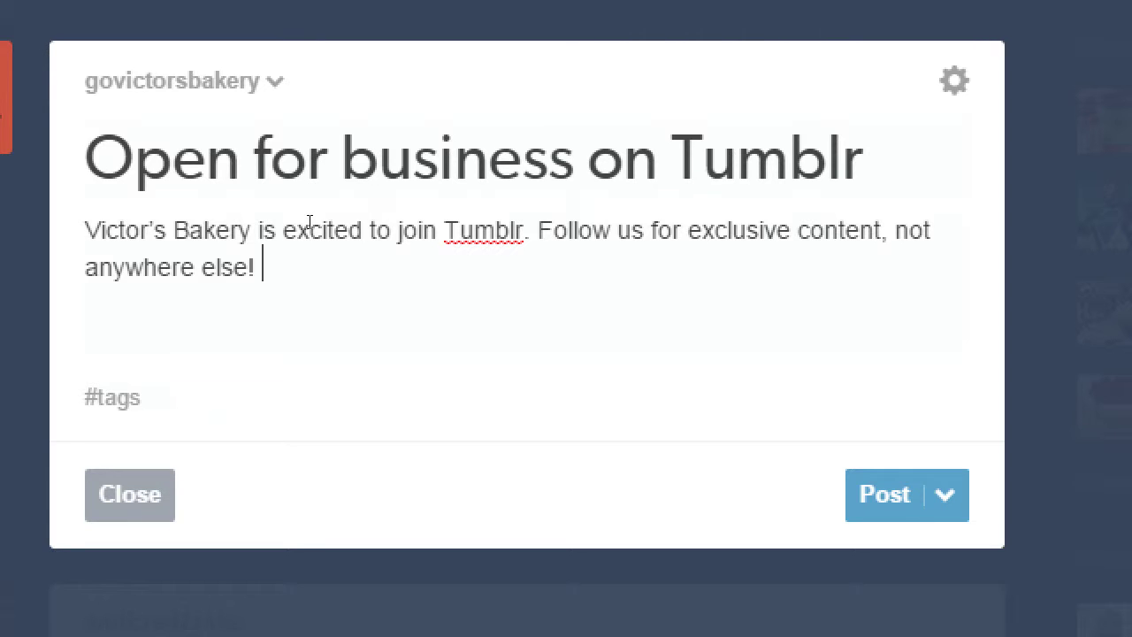
{"action": "key", "text": "Home"}
{"action": "type", "text": "found"}
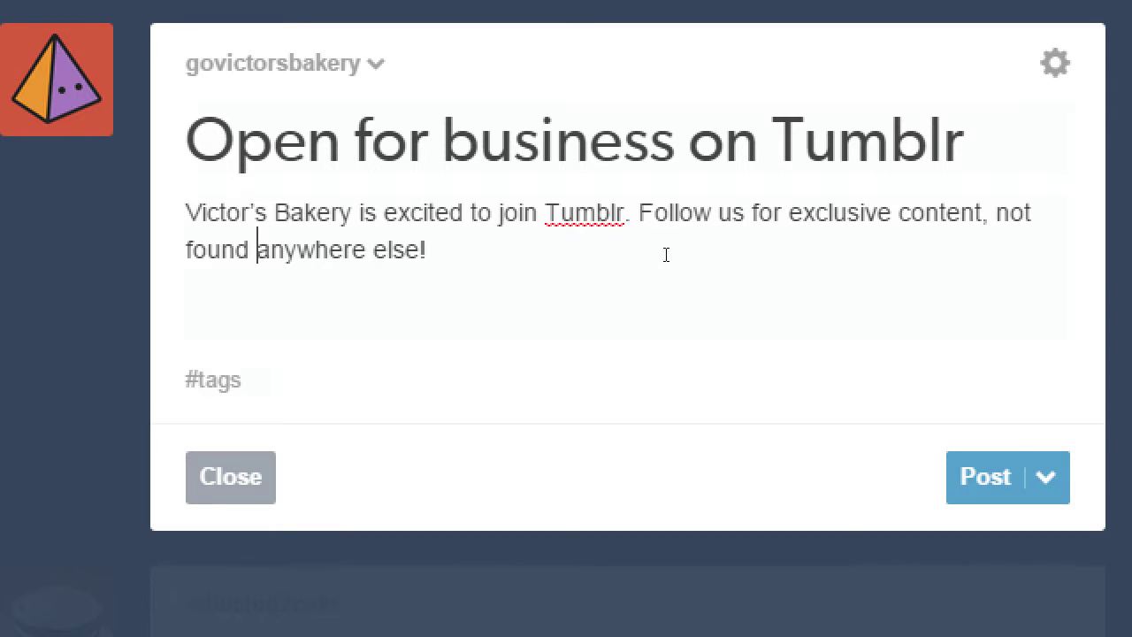
Step: Select the words "not found anywhere else" in the post body, excluding the exclamation mark
{"action": "key", "text": "ctrl+Left"}
{"action": "key", "text": "ctrl+Left"}
{"action": "key", "text": "ctrl+shift+End"}
{"action": "key", "text": "shift+Left"}
{"action": "key", "text": "shift+Left"}
{"action": "key", "text": "shift+Left"}
{"action": "key", "text": "shift+Right"}
{"action": "key", "text": "shift+Right"}
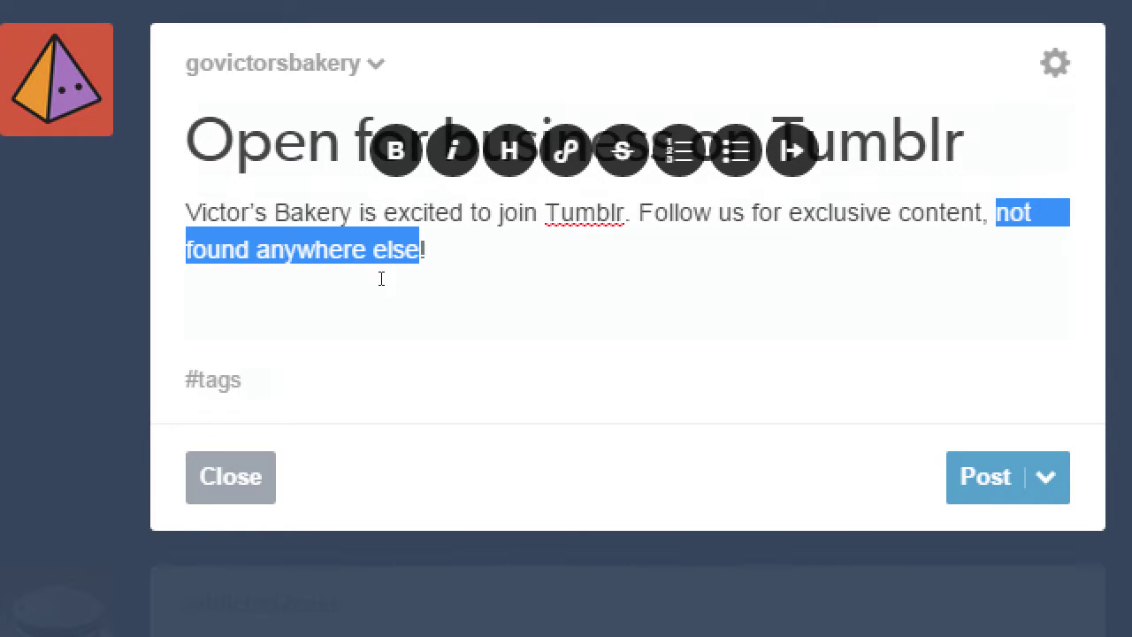
Step: Try the heading format on the paragraph with the selected phrase and undo it
{"action": "key", "text": "ctrl+shift+h"}
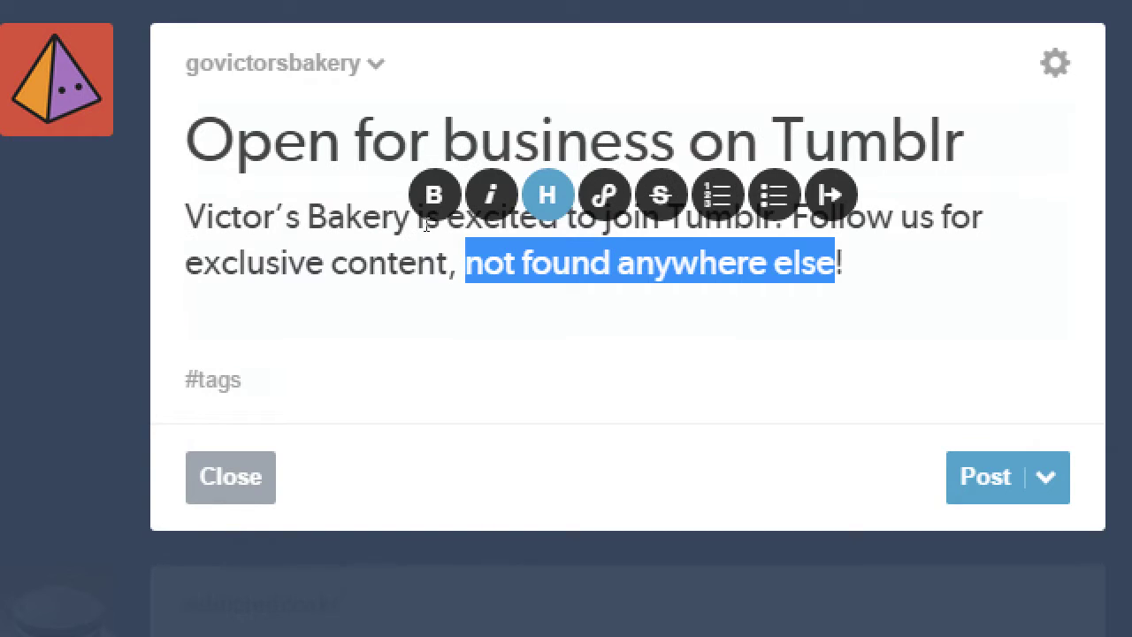
{"action": "key", "text": "ctrl+z"}
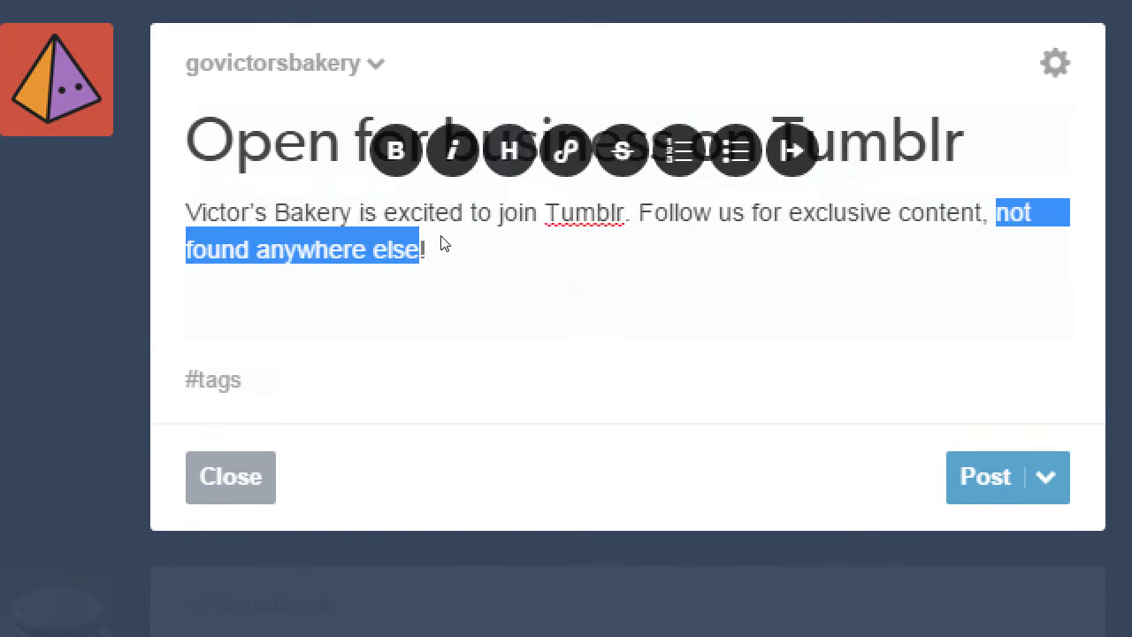
{"action": "key", "text": "ctrl+shift+h"}
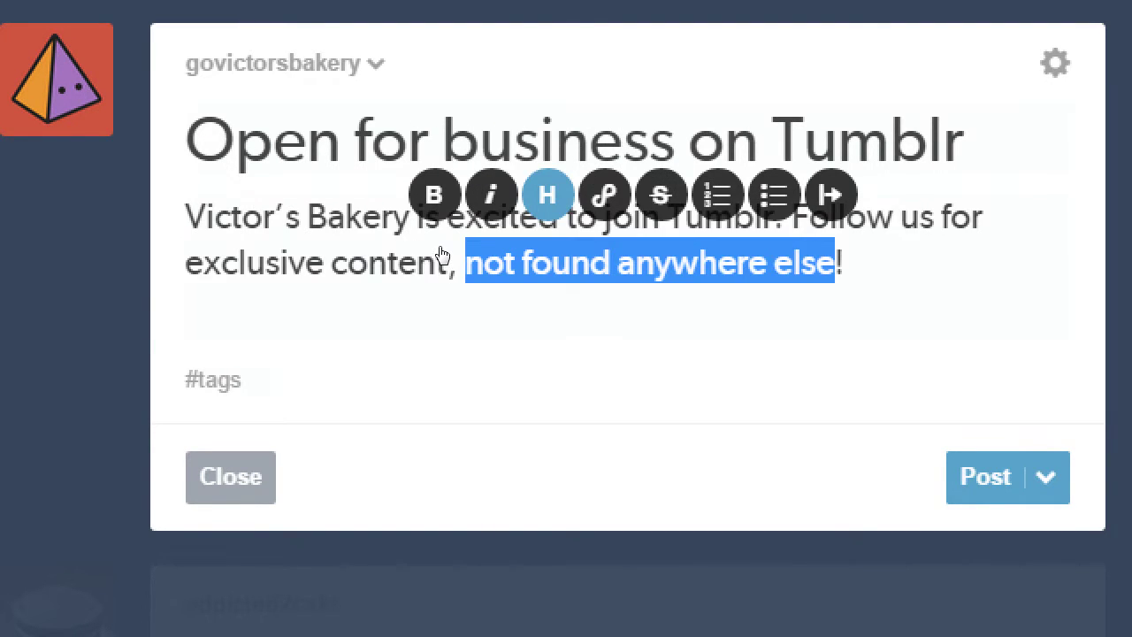
{"action": "key", "text": "ctrl+z"}
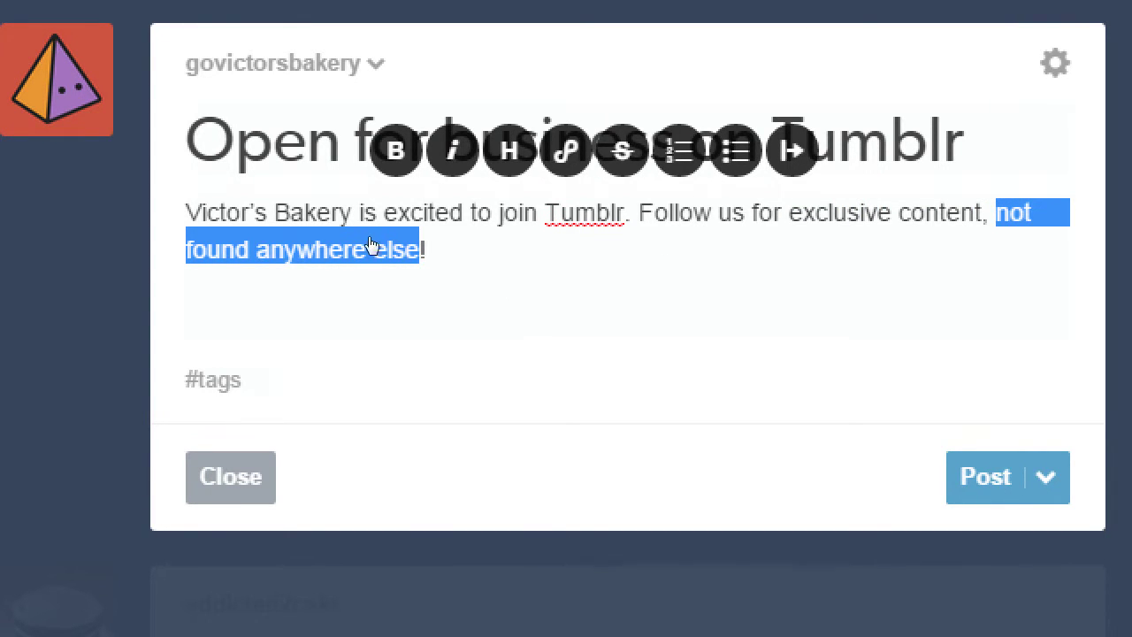
Step: Italicize the selected phrase "not found anywhere else" and make "Victor's Bakery" bold
{"action": "key", "text": "ctrl+i"}
{"action": "left_click", "coordinate": [411, 267]}
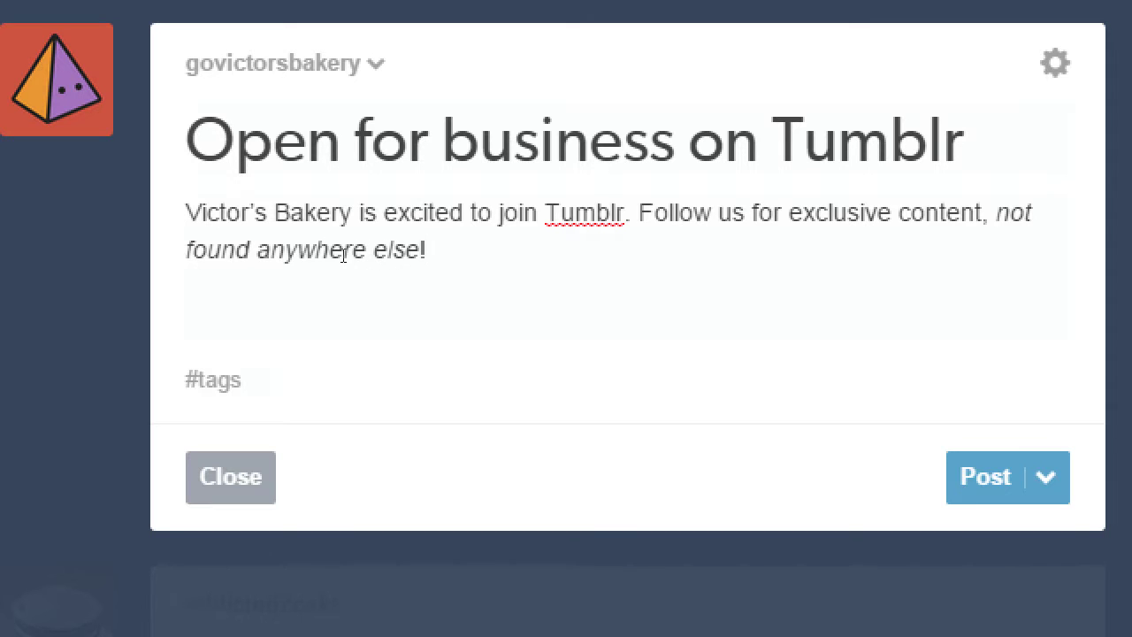
{"action": "left_click_drag", "start_coordinate": [351, 255], "coordinate": [259, 254]}
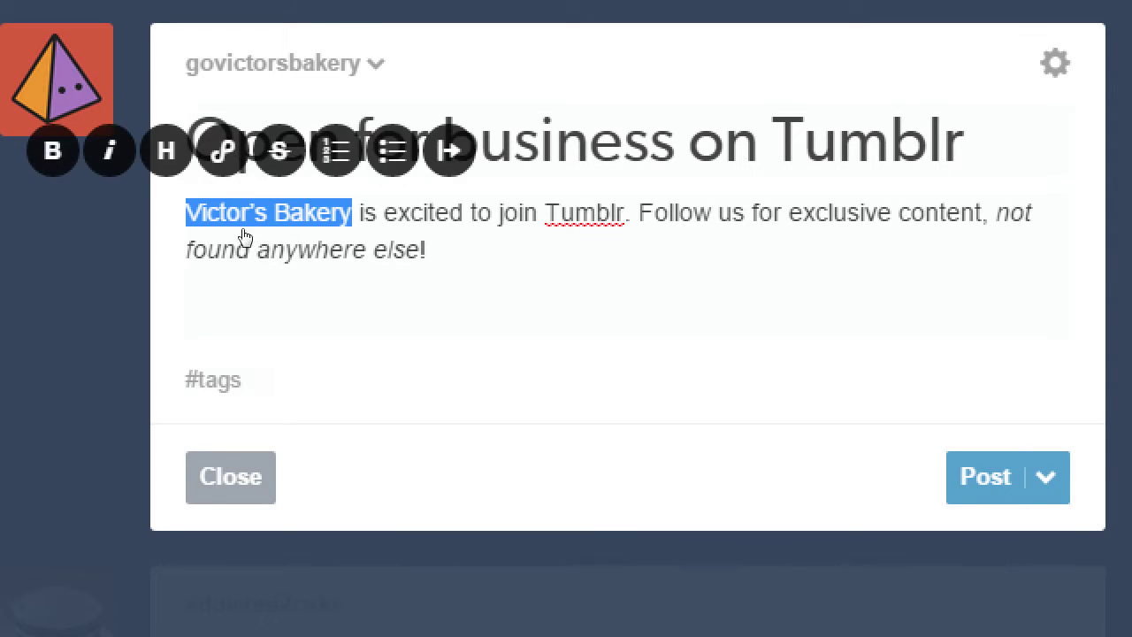
{"action": "key", "text": "ctrl+b"}
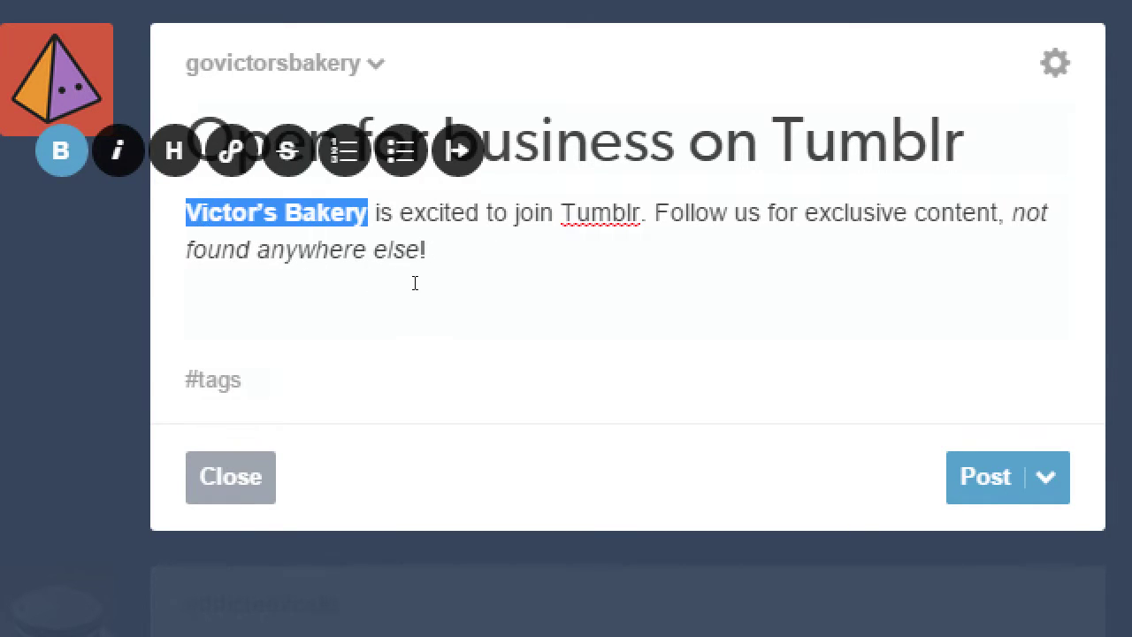
Step: Add "Like what?" at the end of the paragraph, followed by separate lines reading "Coupons" and "How-to videos"
{"action": "left_click", "coordinate": [419, 283]}
{"action": "key", "text": "BackSpace"}
{"action": "type", "text": "Like what?"}
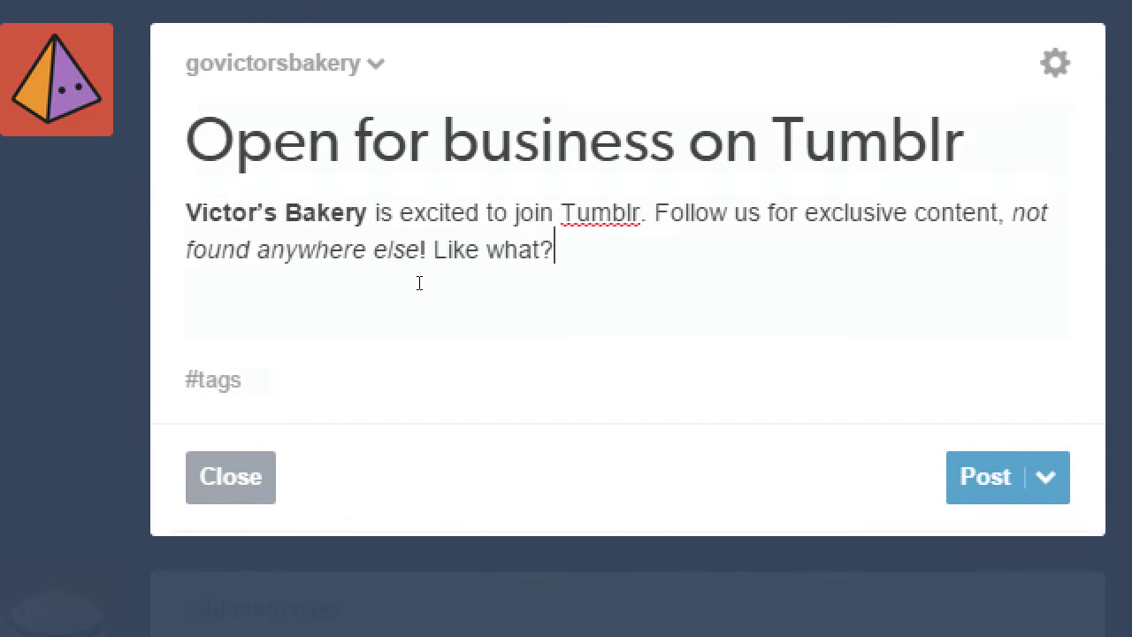
{"action": "key", "text": "Return"}
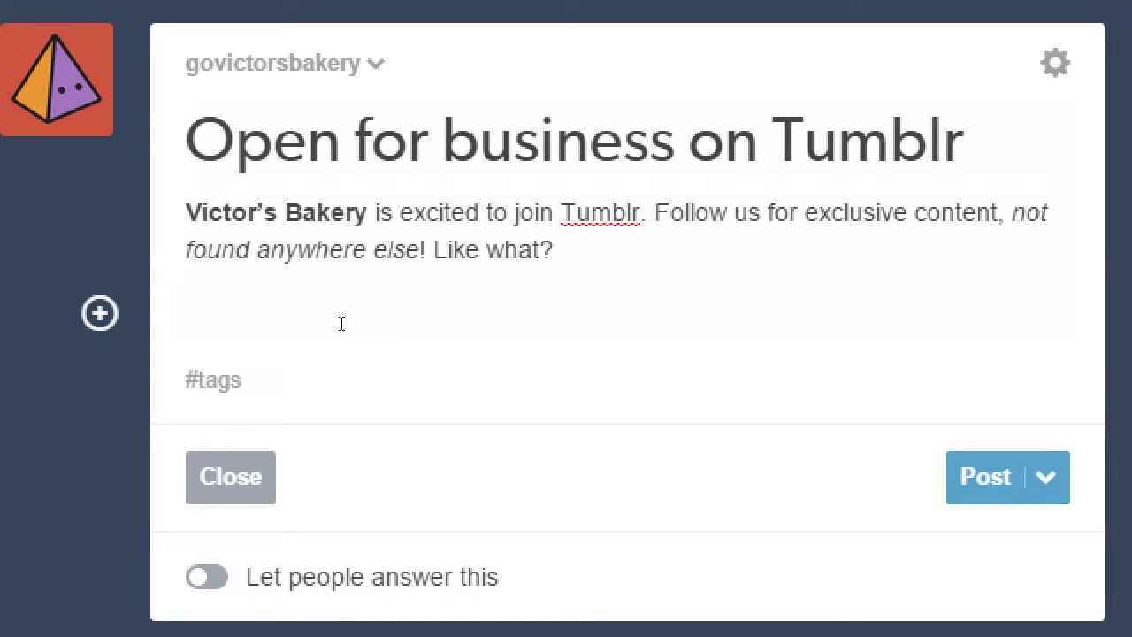
{"action": "type", "text": "Coupons"}
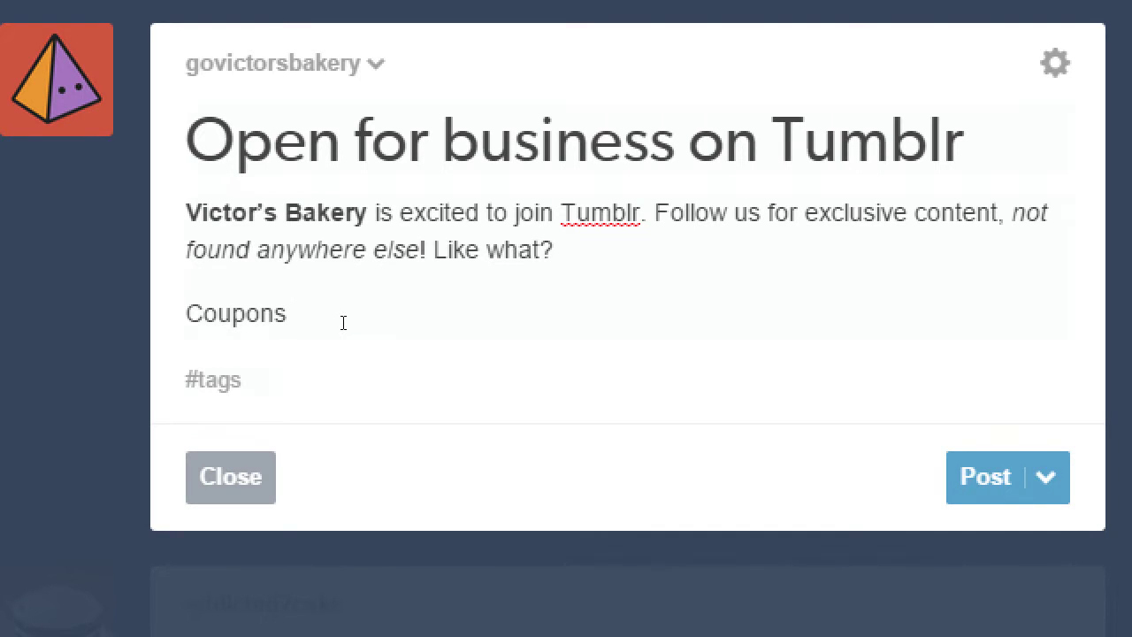
{"action": "key", "text": "Return"}
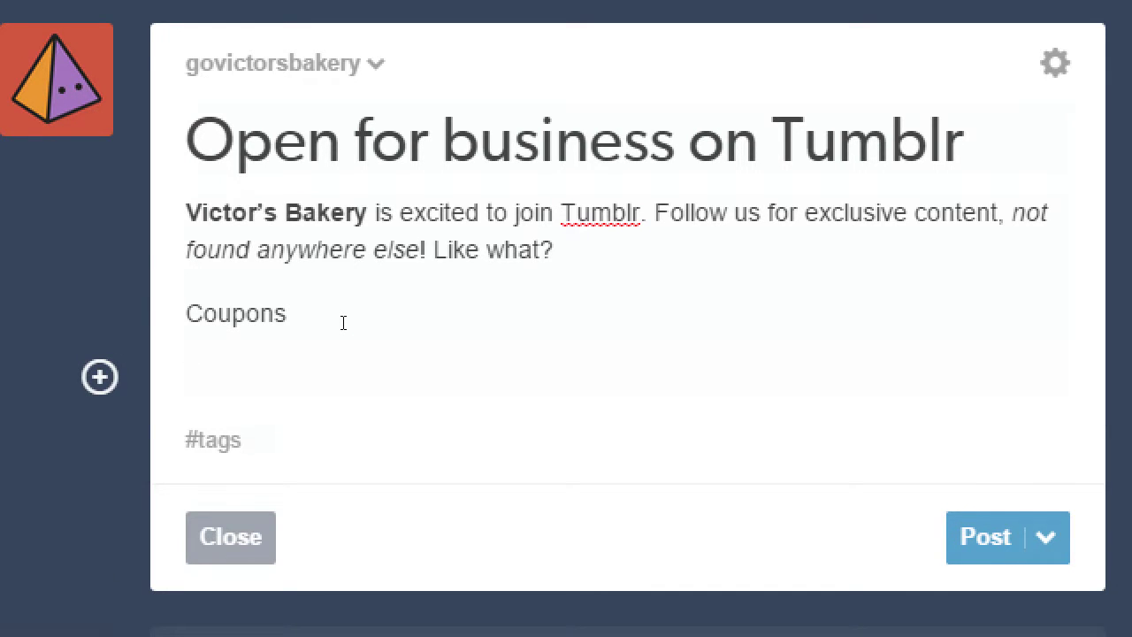
{"action": "type", "text": "How-to videos"}
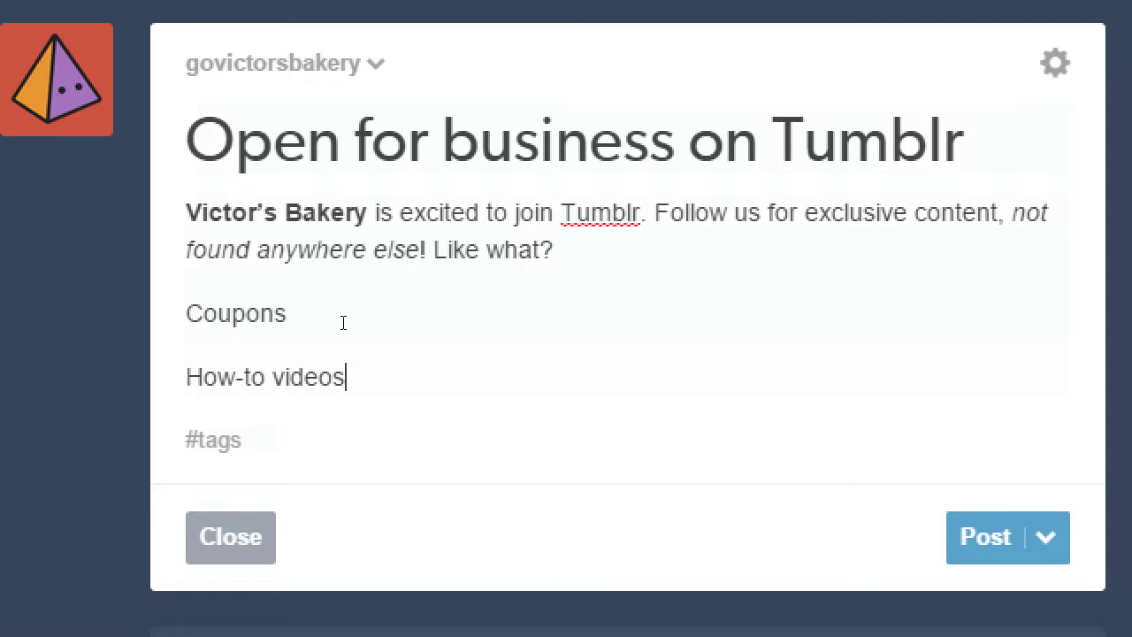
Step: Turn the "Coupons" and "How-to videos" lines into a bulleted list and start a blank paragraph below it
{"action": "left_click", "coordinate": [232, 313], "text": "shift"}
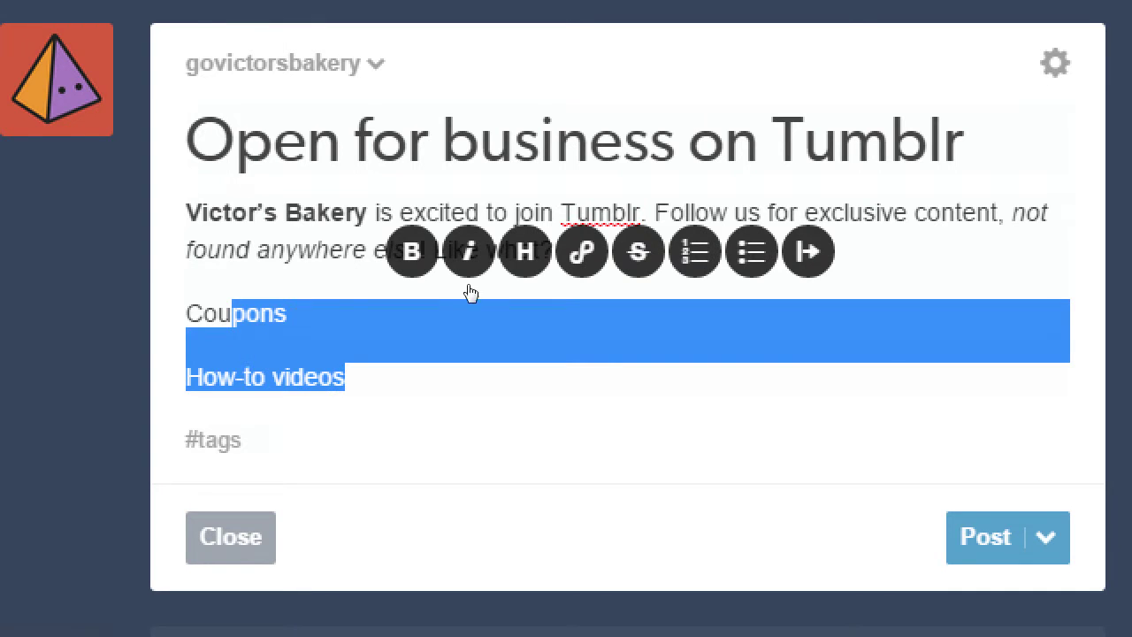
{"action": "key", "text": "ctrl+shift+8"}
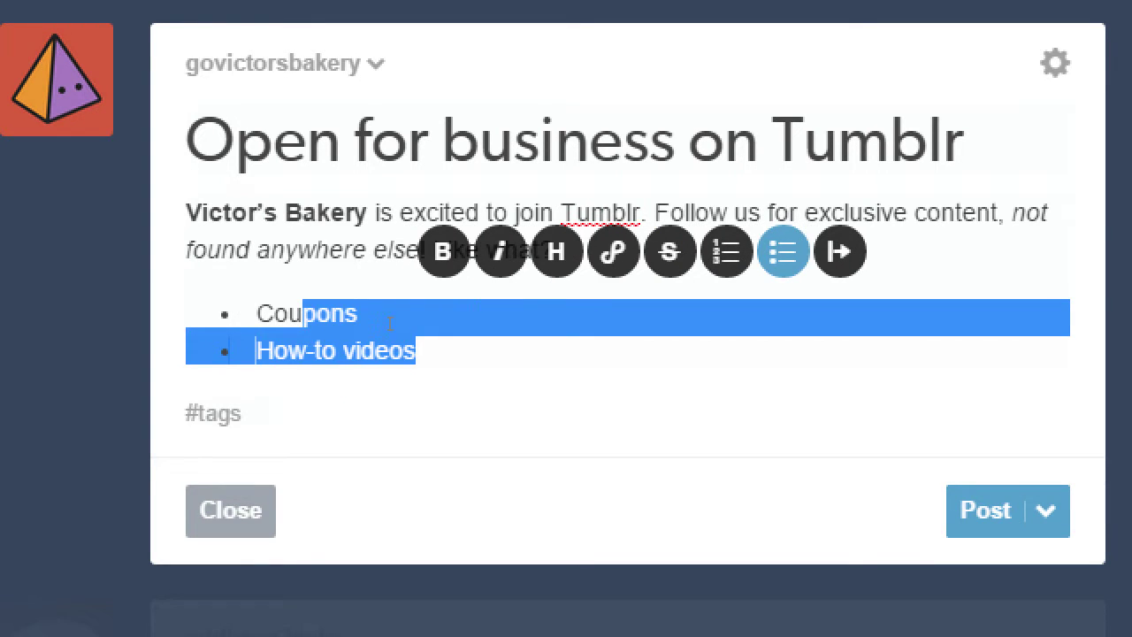
{"action": "key", "text": "Right"}
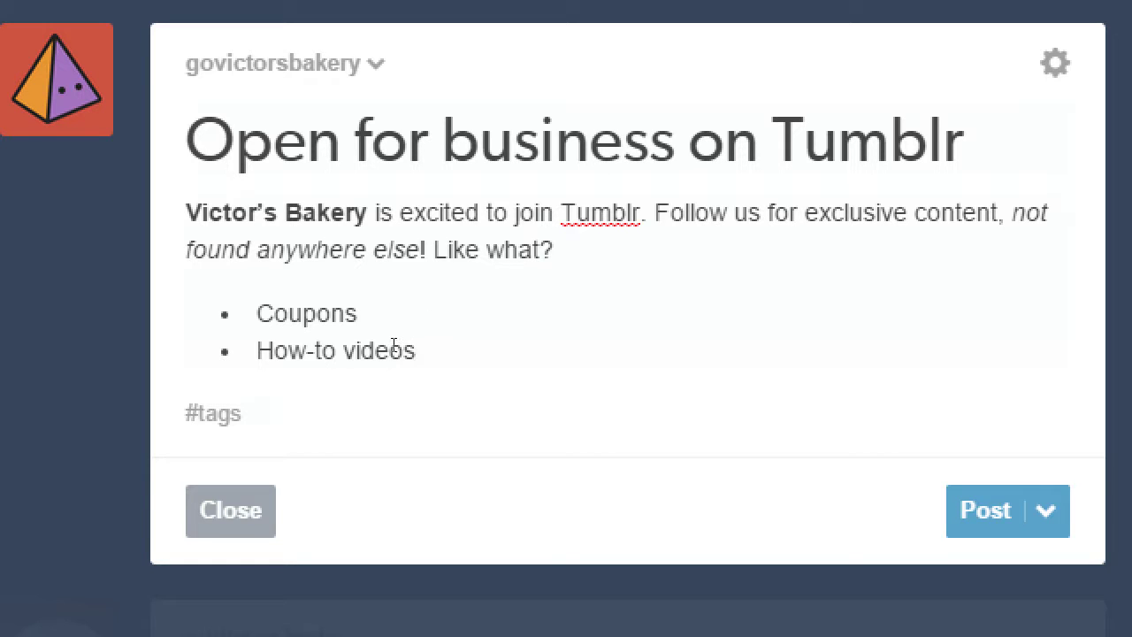
{"action": "key", "text": "Return"}
{"action": "key", "text": "Return"}
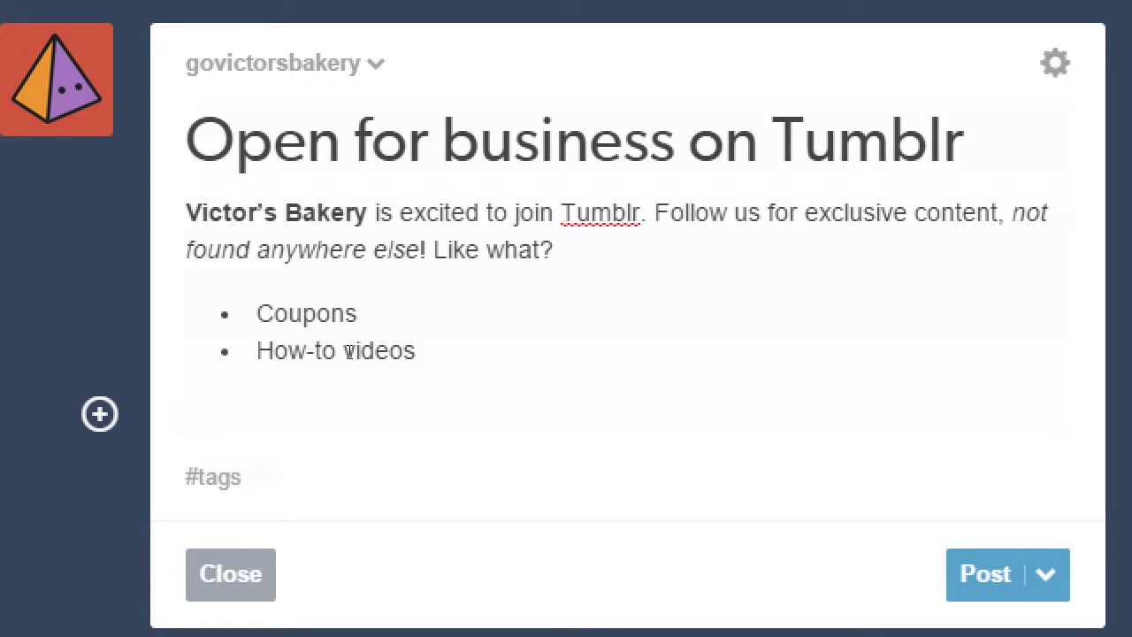
Step: Try inserting a read-more link on the blank line below the bulleted list and remove it
{"action": "left_click", "coordinate": [324, 276]}
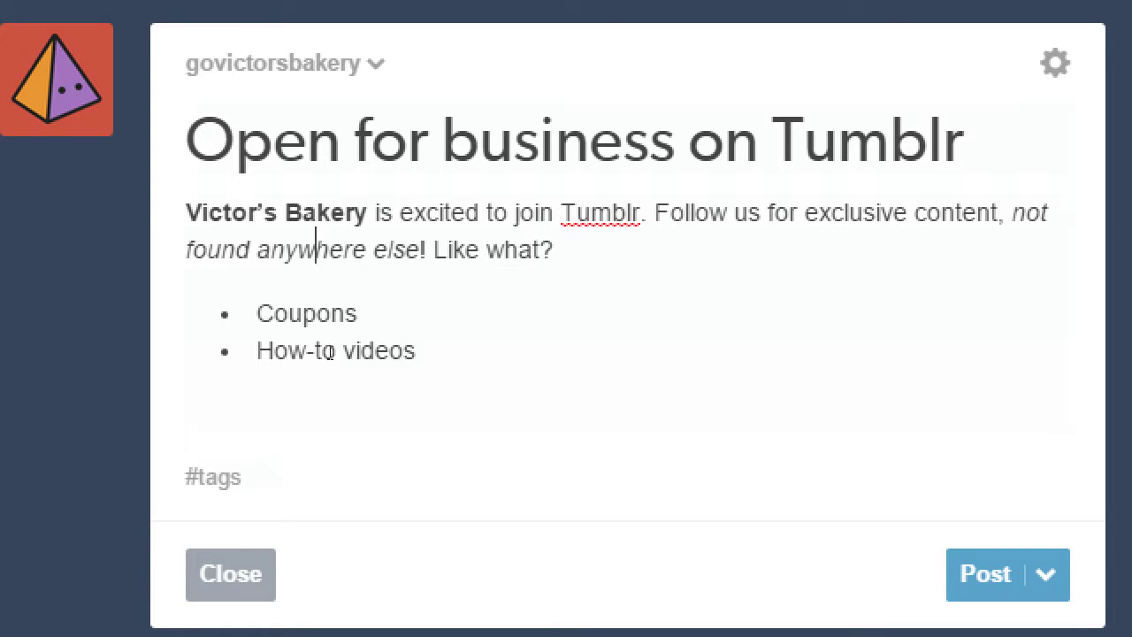
{"action": "key", "text": "Down"}
{"action": "key", "text": "Down"}
{"action": "key", "text": "Down"}
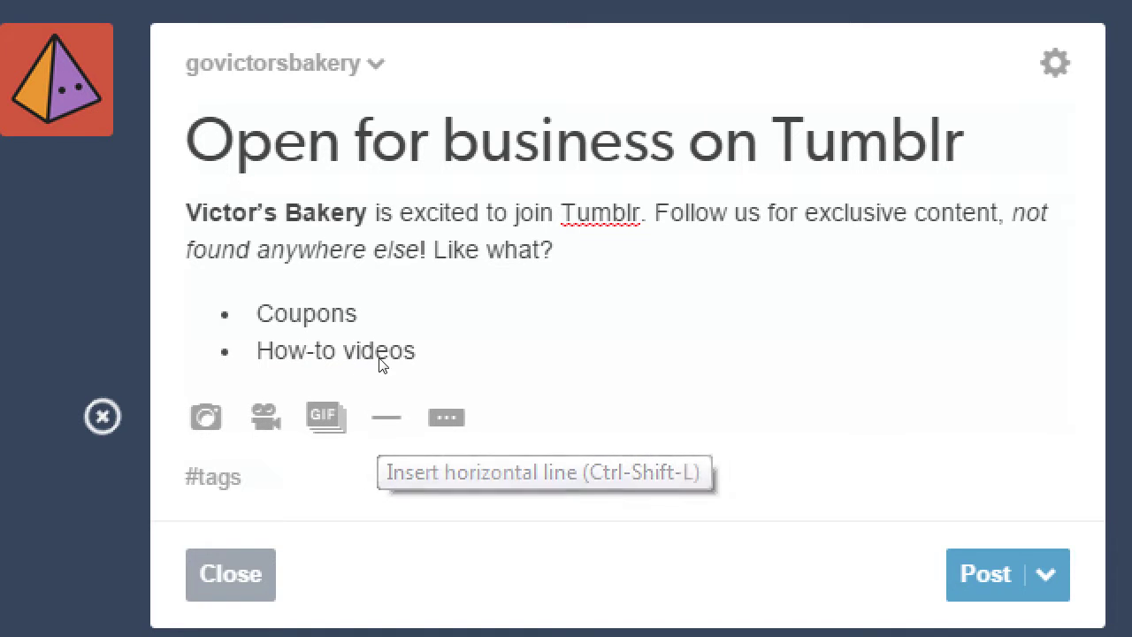
{"action": "key", "text": "ctrl+shift+k"}
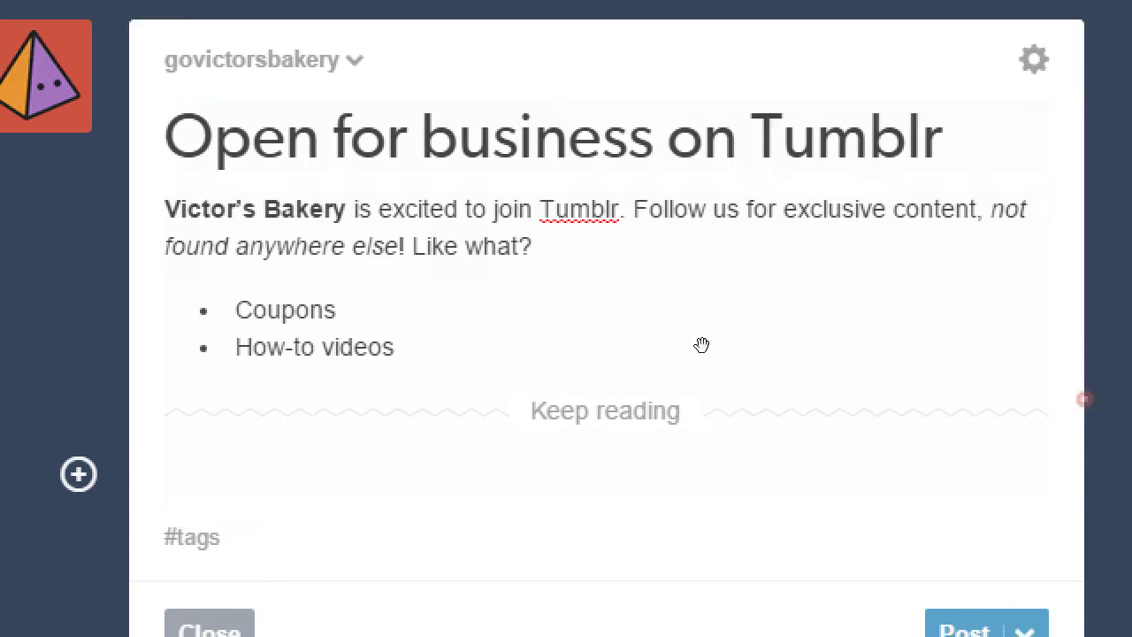
{"action": "key", "text": "BackSpace"}
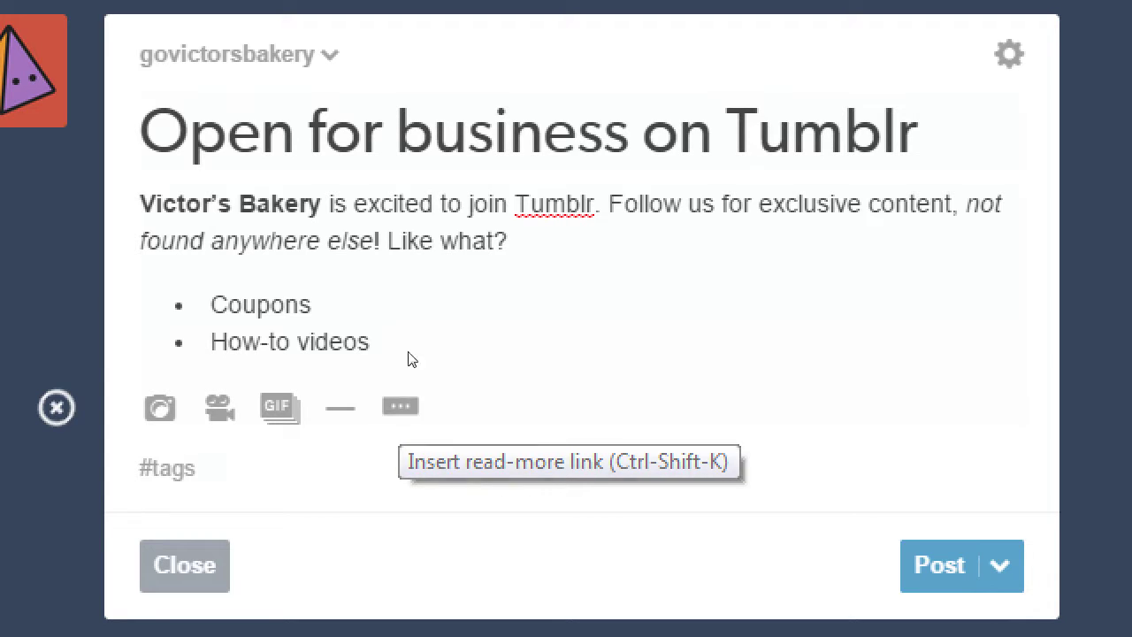
Step: Add a new paragraph reading "Don't forget to check out site" below the bulleted list
{"action": "left_click", "coordinate": [412, 342]}
{"action": "key", "text": "Return"}
{"action": "key", "text": "Return"}
{"action": "type", "text": "Ch"}
{"action": "key", "text": "BackSpace"}
{"action": "key", "text": "BackSpace"}
{"action": "type", "text": "Don"}
{"action": "type", "text": "'t forg4t"}
{"action": "key", "text": "BackSpace"}
{"action": "key", "text": "BackSpace"}
{"action": "type", "text": "et to check out site"}
{"action": "key", "text": "shift+Home"}
{"action": "left_click", "coordinate": [327, 336]}
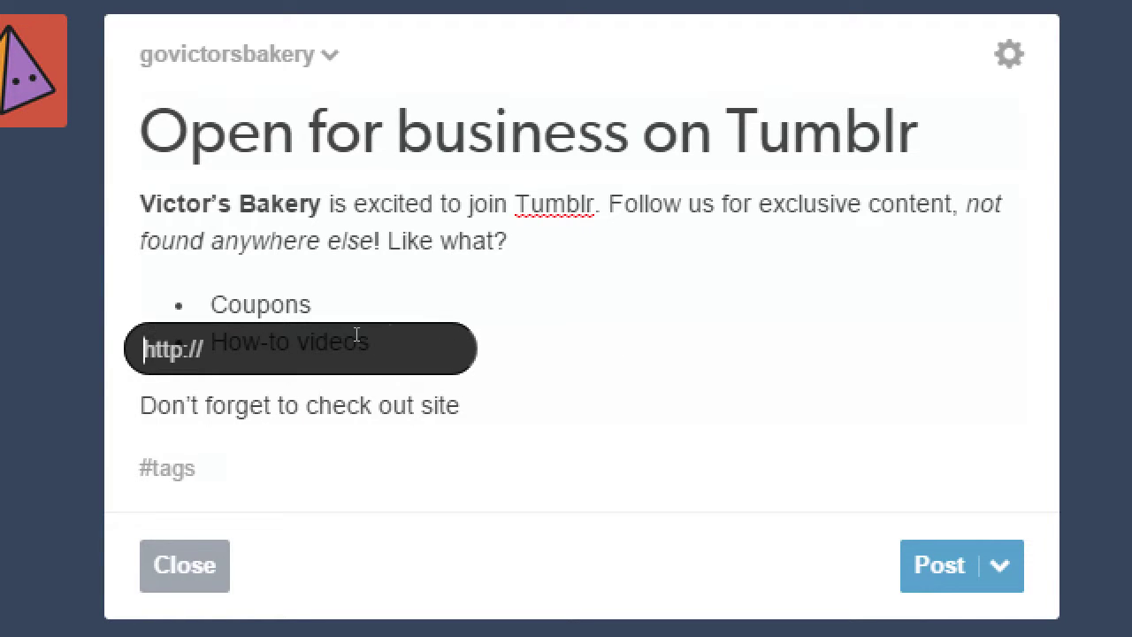
{"action": "type", "text": "http://"}
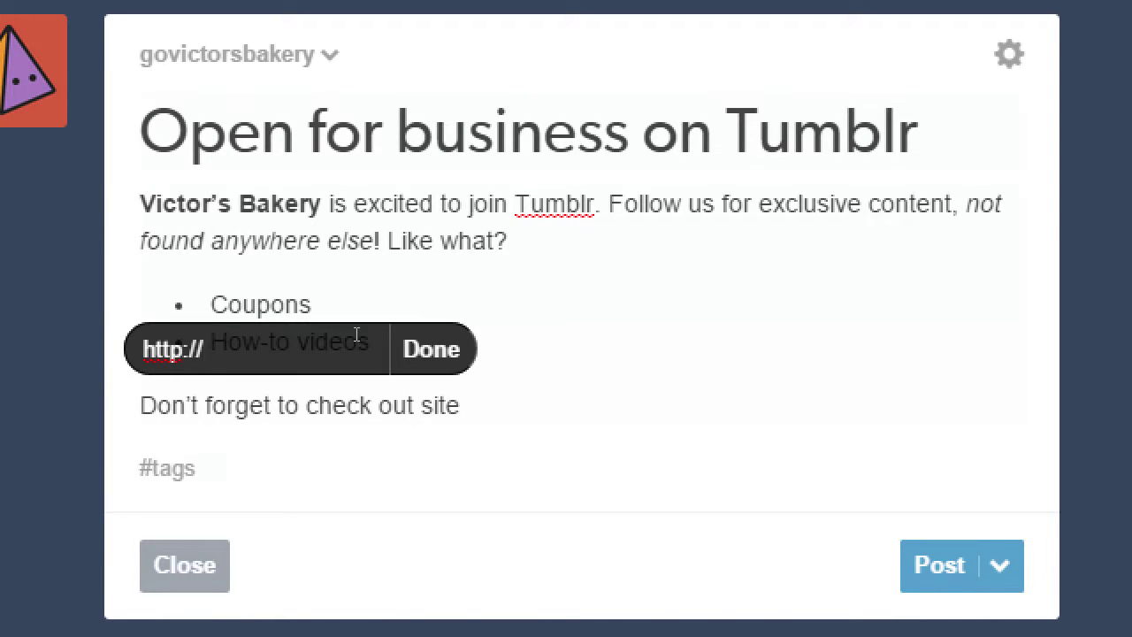
{"action": "type", "text": "victors"}
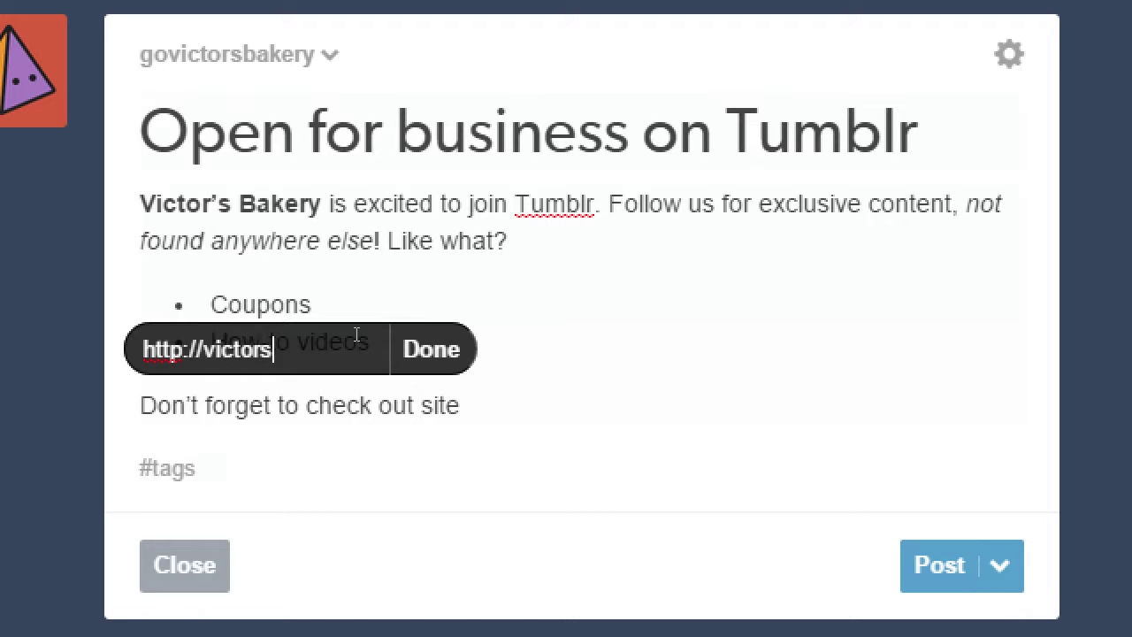
{"action": "type", "text": "bakery.com"}
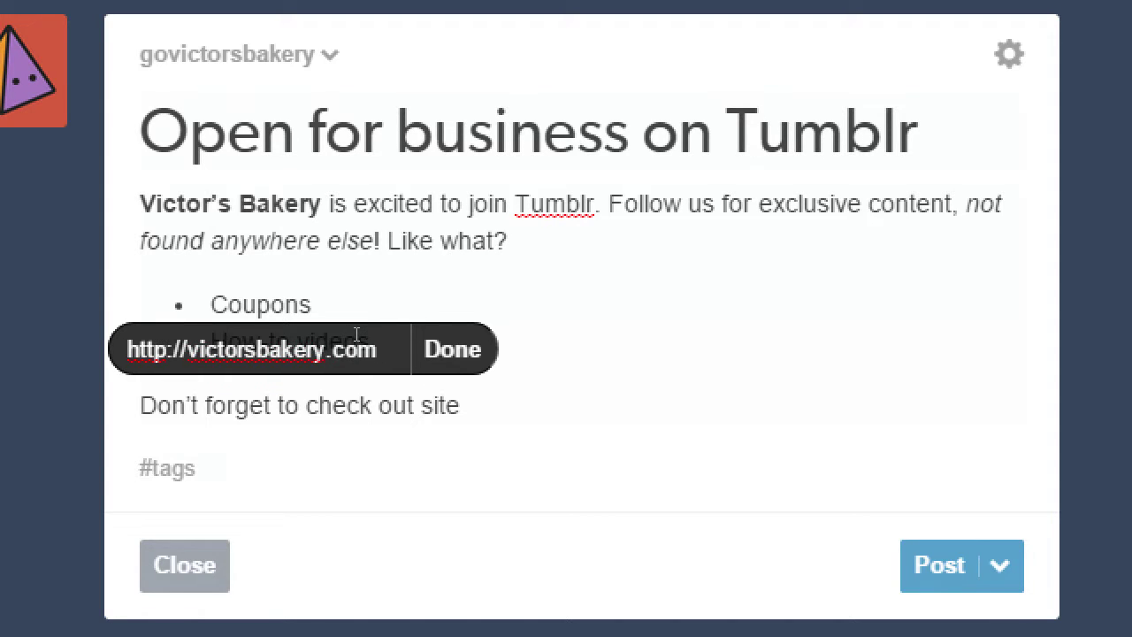
{"action": "left_click", "coordinate": [407, 340]}
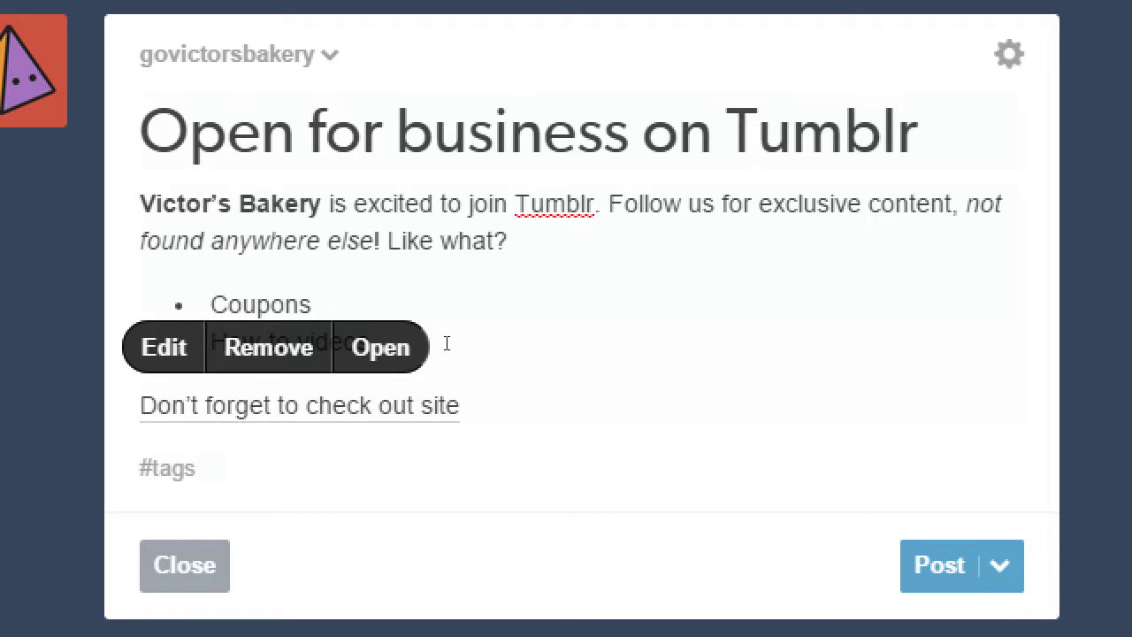
Step: Try inserting the image Penguins.jpg on a new line below the linked sentence and remove it
{"action": "key", "text": "Return"}
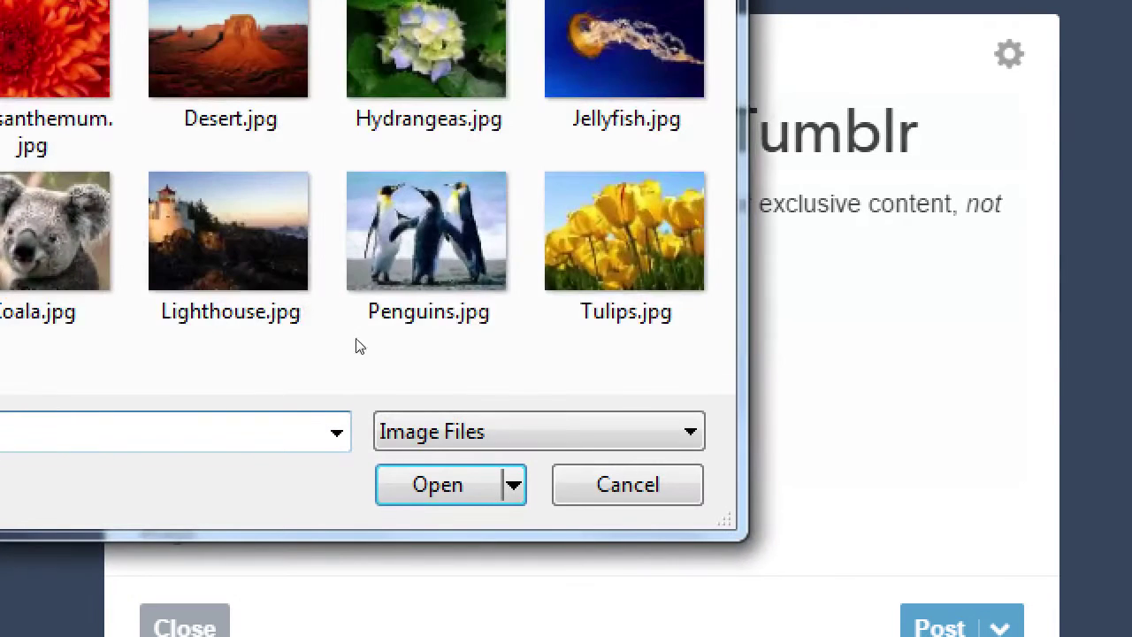
{"action": "double_click", "coordinate": [400, 277]}
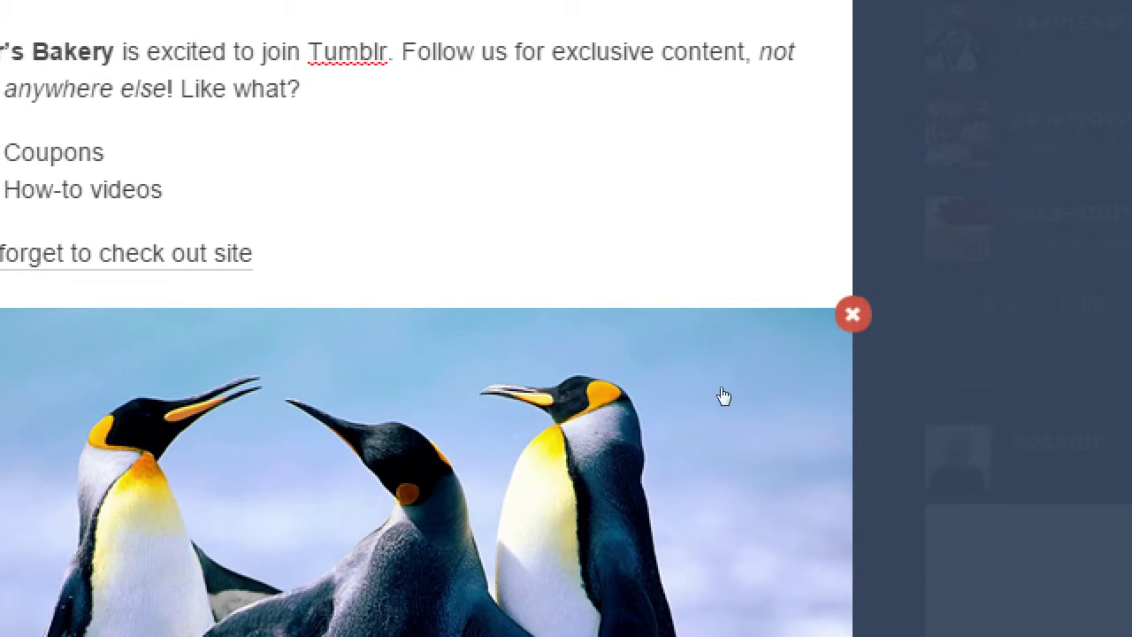
{"action": "left_click", "coordinate": [851, 313]}
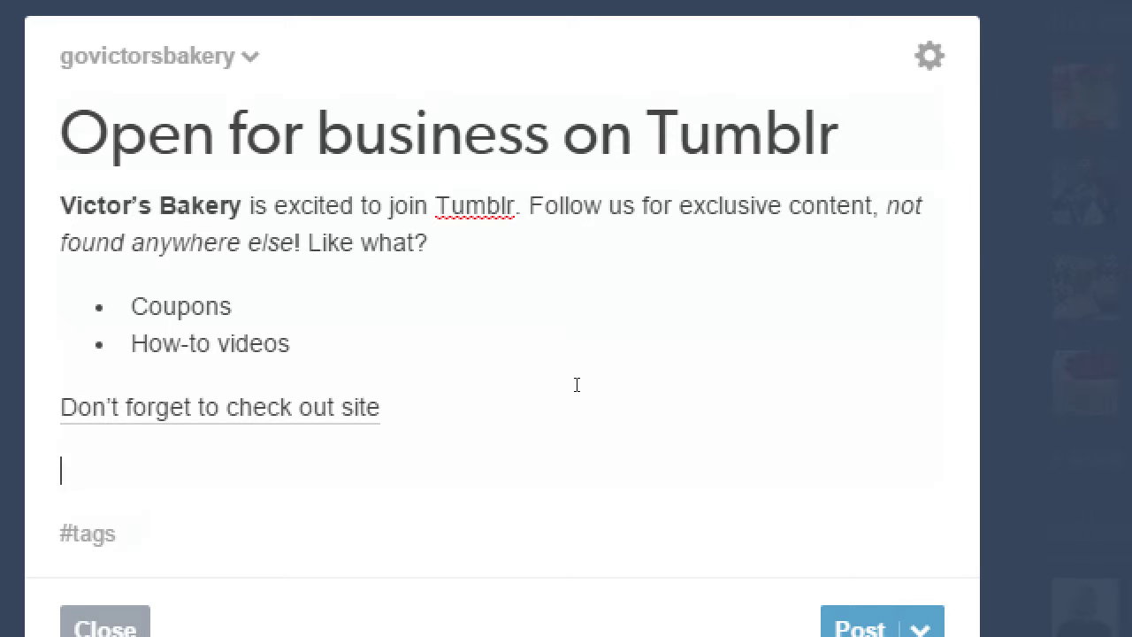
Step: Tag the post with the popular suggestion "welcome to my life", found by entering "welcome"
{"action": "scroll", "coordinate": [577, 384], "scroll_direction": "down", "scroll_amount": 2}
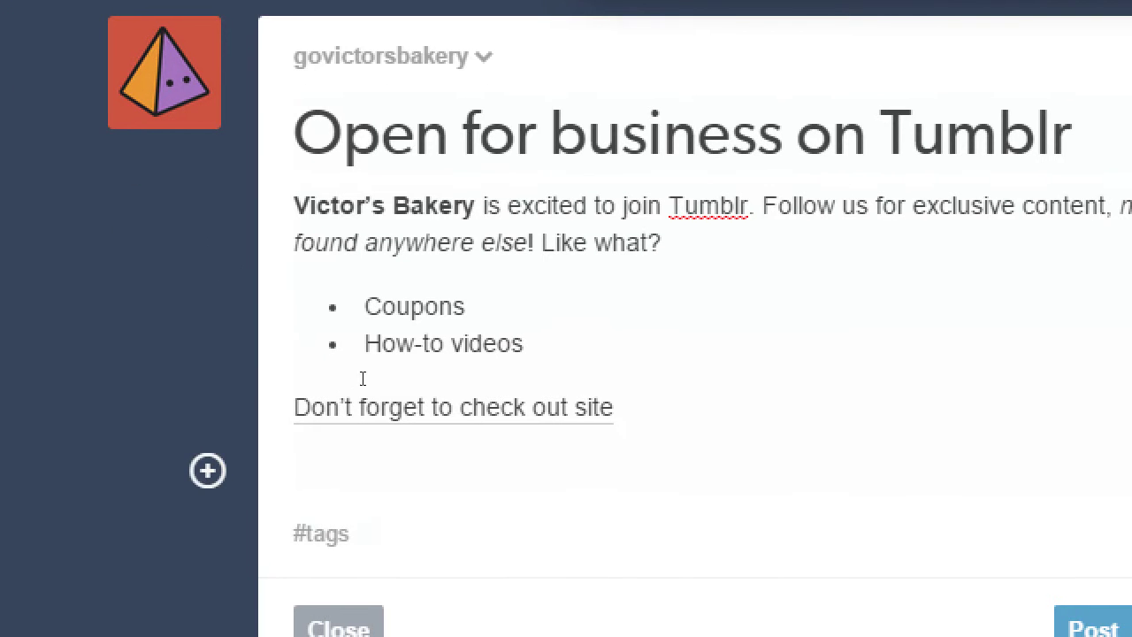
{"action": "key", "text": "Left"}
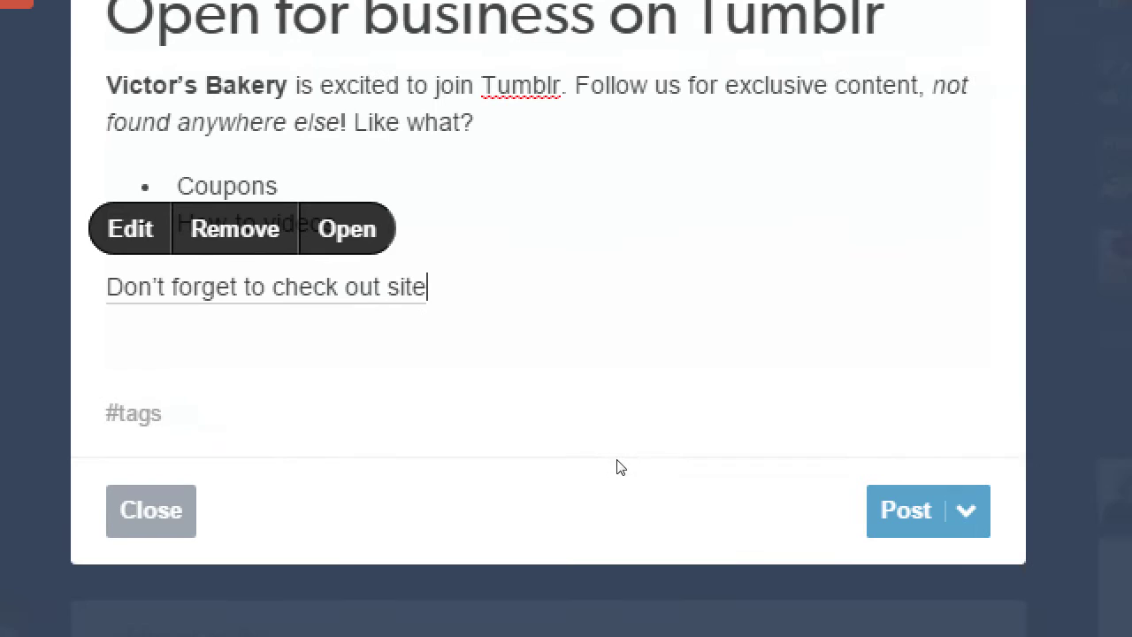
{"action": "left_click", "coordinate": [320, 376]}
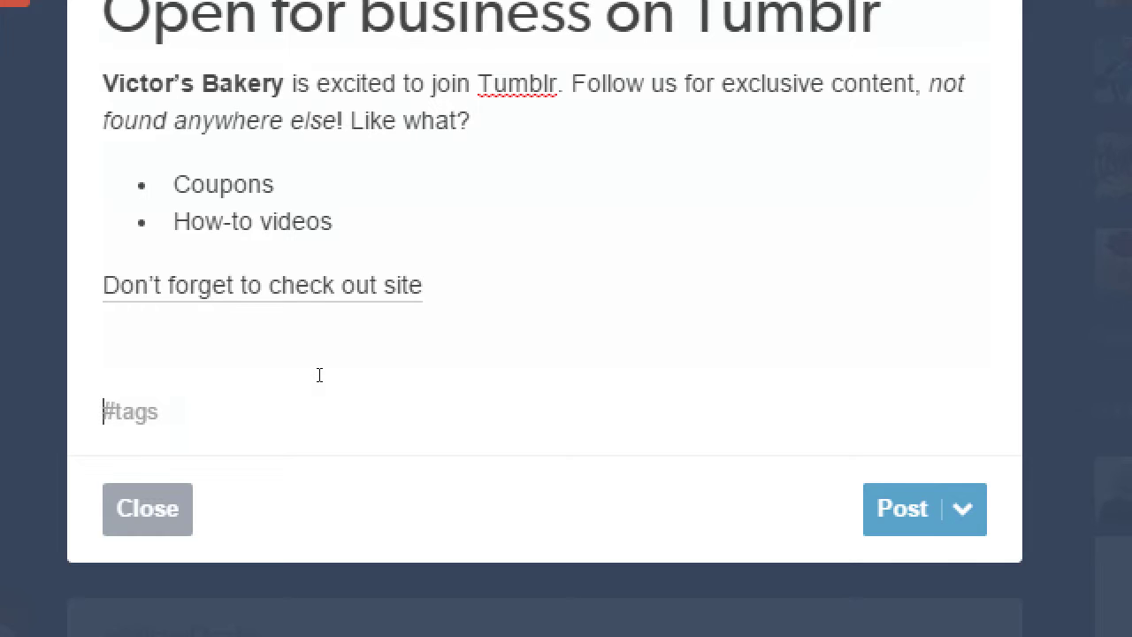
{"action": "type", "text": "welcome"}
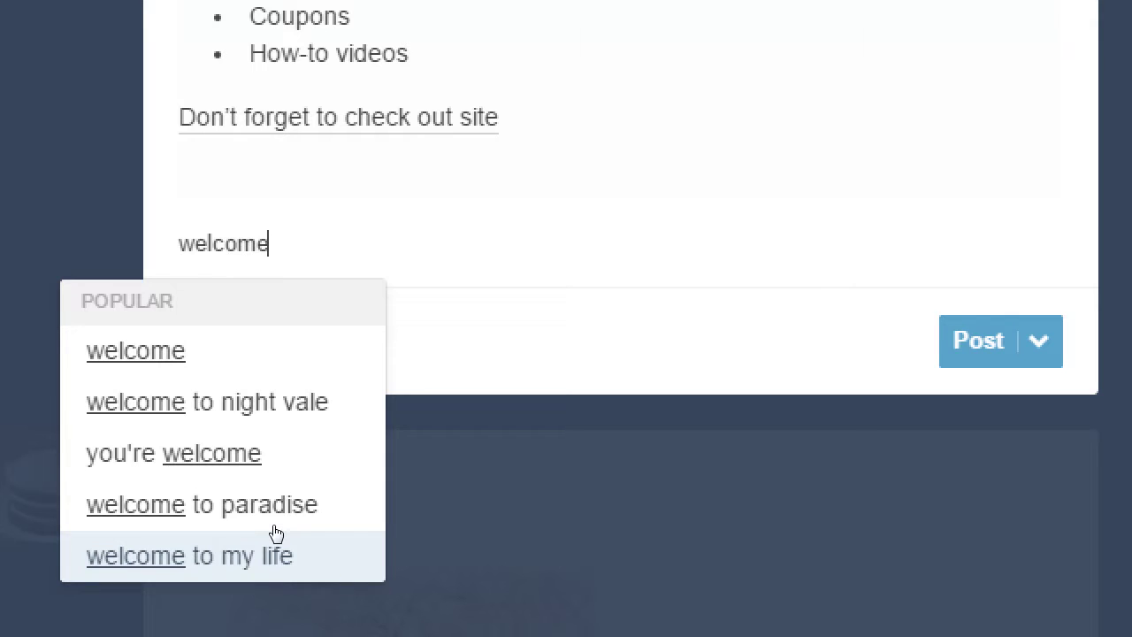
{"action": "left_click", "coordinate": [276, 532]}
{"action": "scroll", "coordinate": [399, 430], "scroll_direction": "up", "scroll_amount": 3}
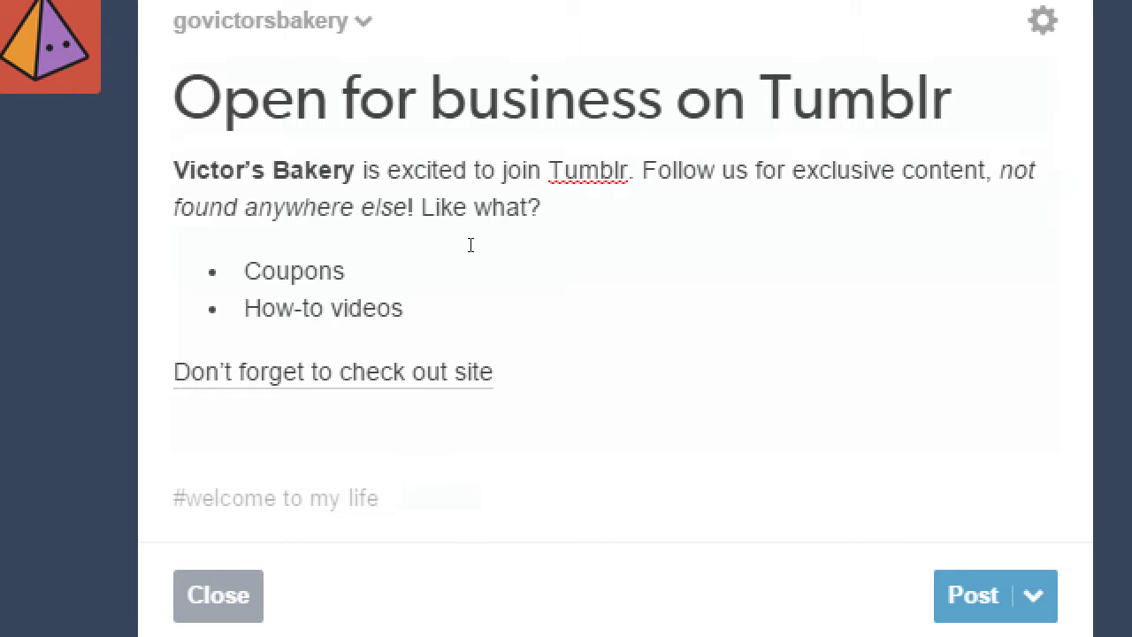
Step: Add the tags "baking" and "cookies" to the post and publish it
{"action": "type", "text": "#bak"}
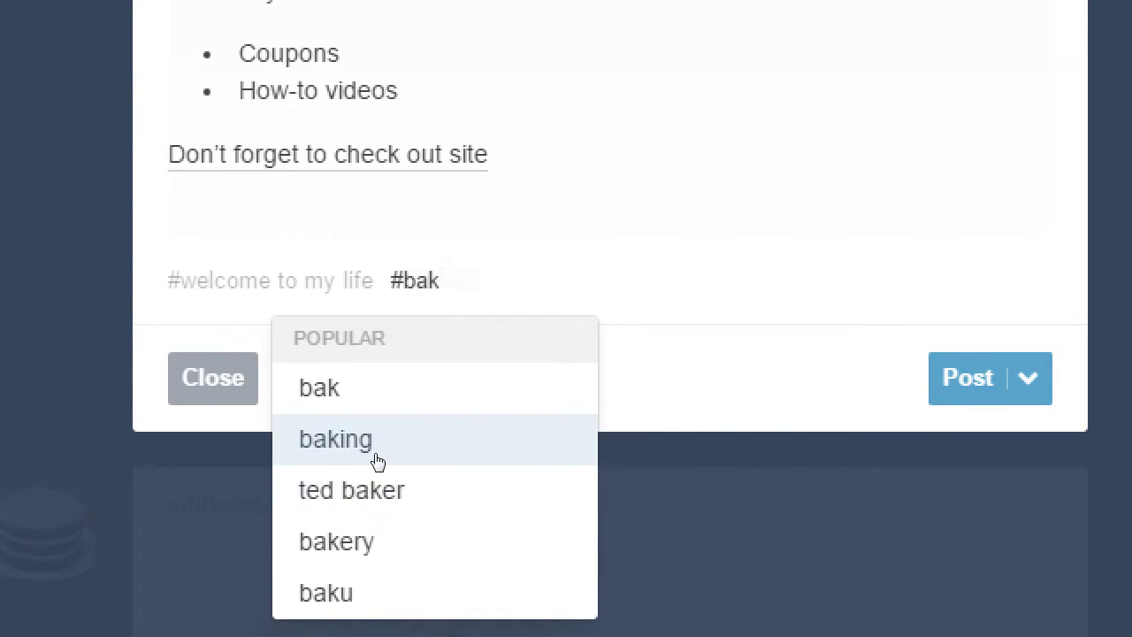
{"action": "left_click", "coordinate": [369, 451]}
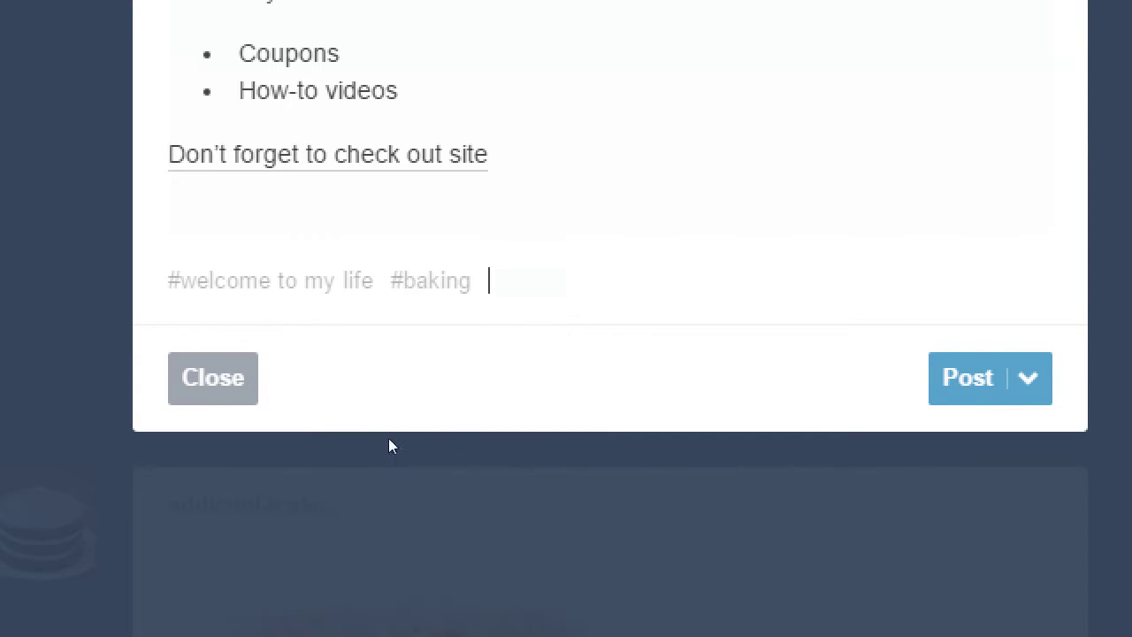
{"action": "type", "text": "#cookies"}
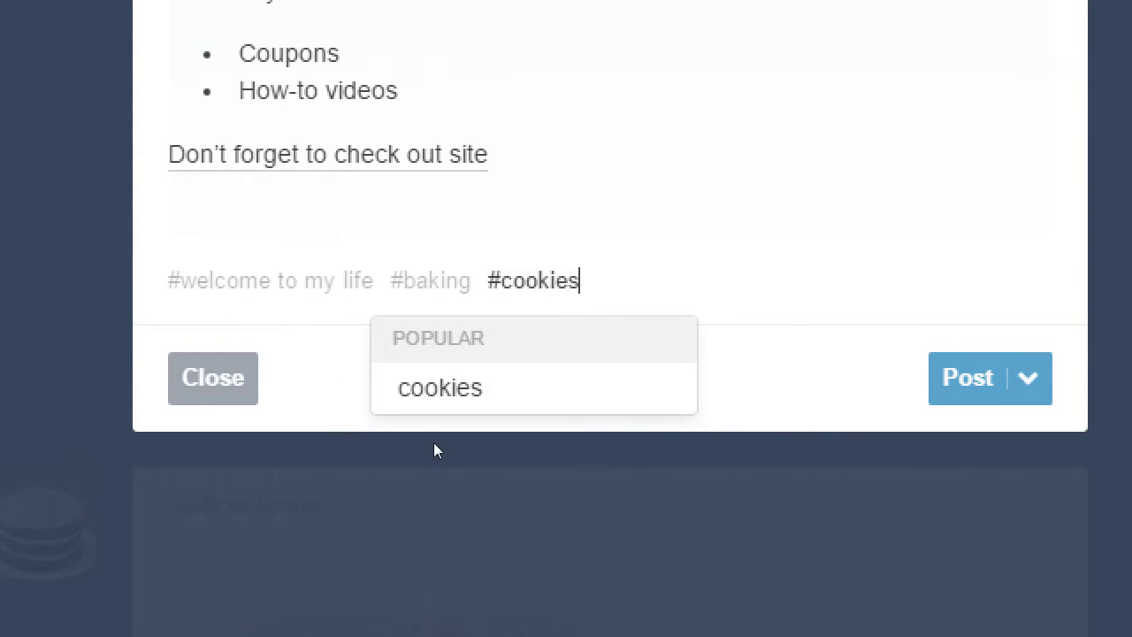
{"action": "left_click", "coordinate": [458, 430]}
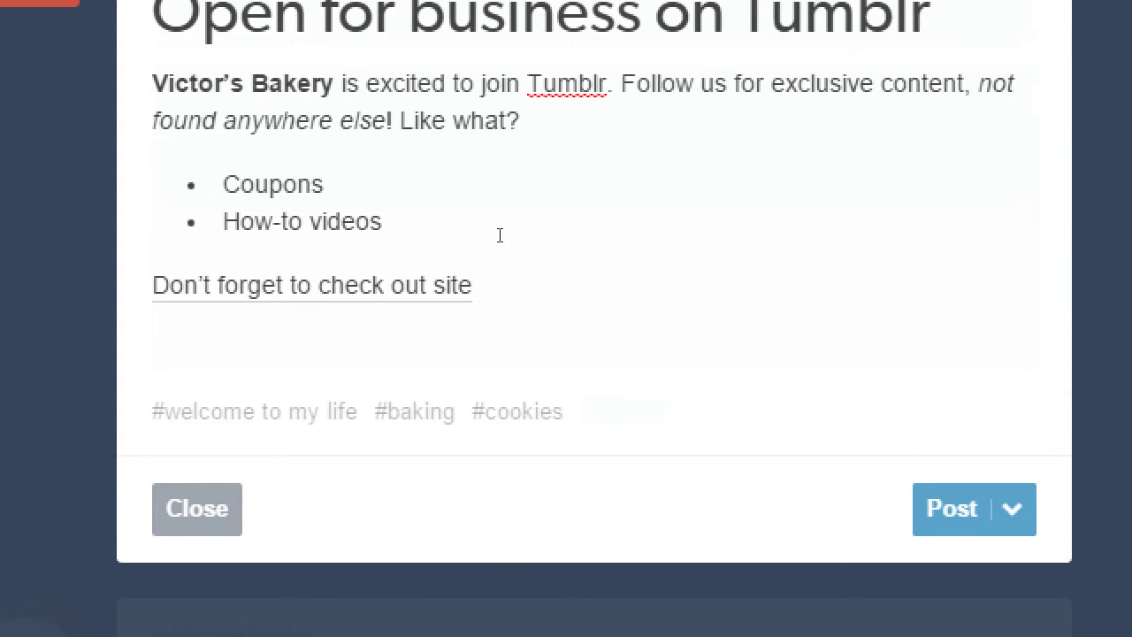
{"action": "key", "text": "F11"}
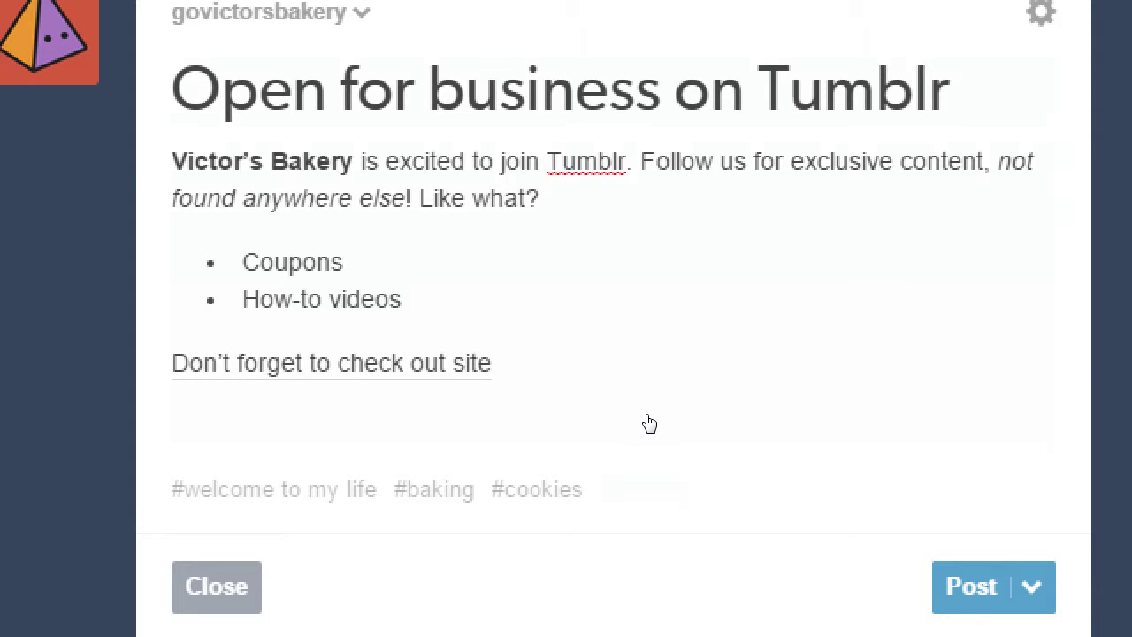
{"action": "key", "text": "ctrl+Return"}
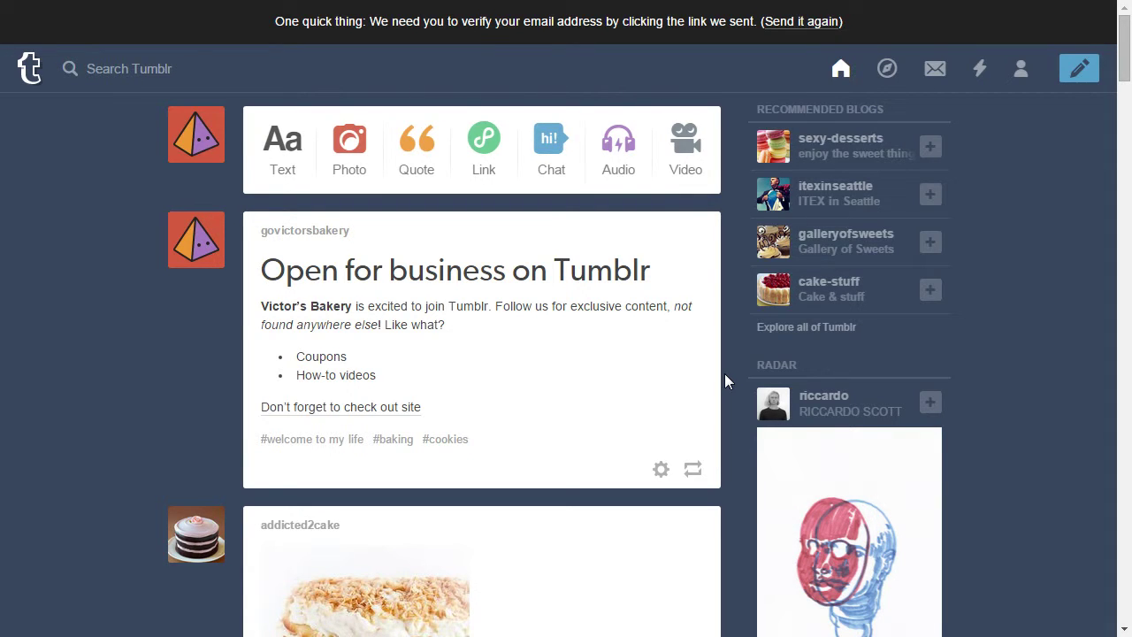
Step: Check the account options and the entries for the govictorsbakery blog, then return to the dashboard
{"action": "left_click", "coordinate": [1023, 75]}
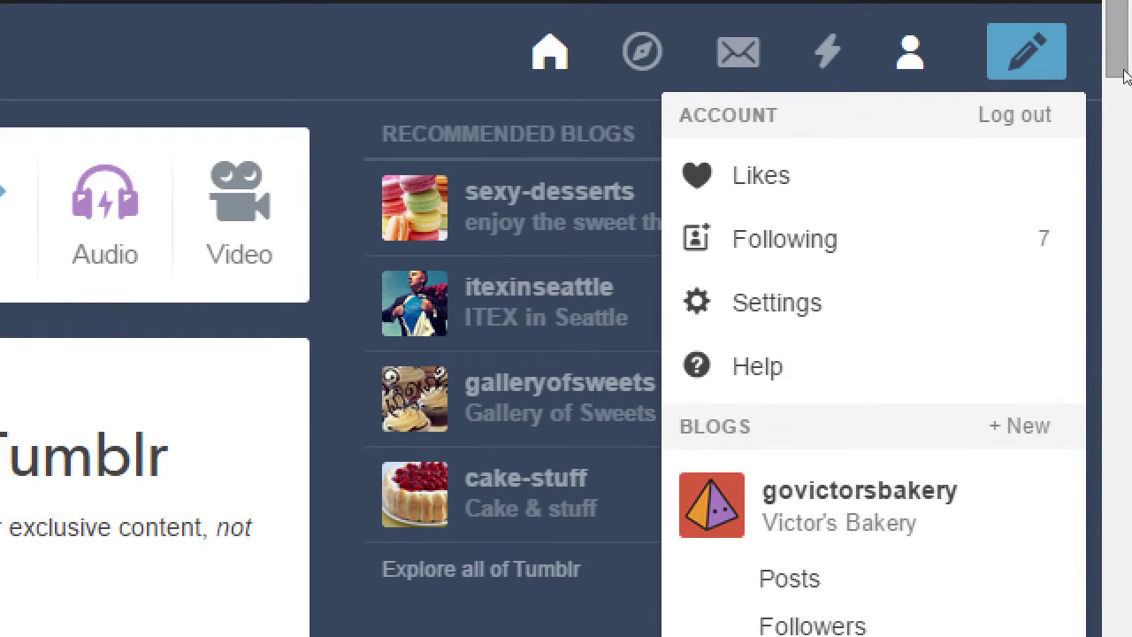
{"action": "left_click", "coordinate": [981, 73]}
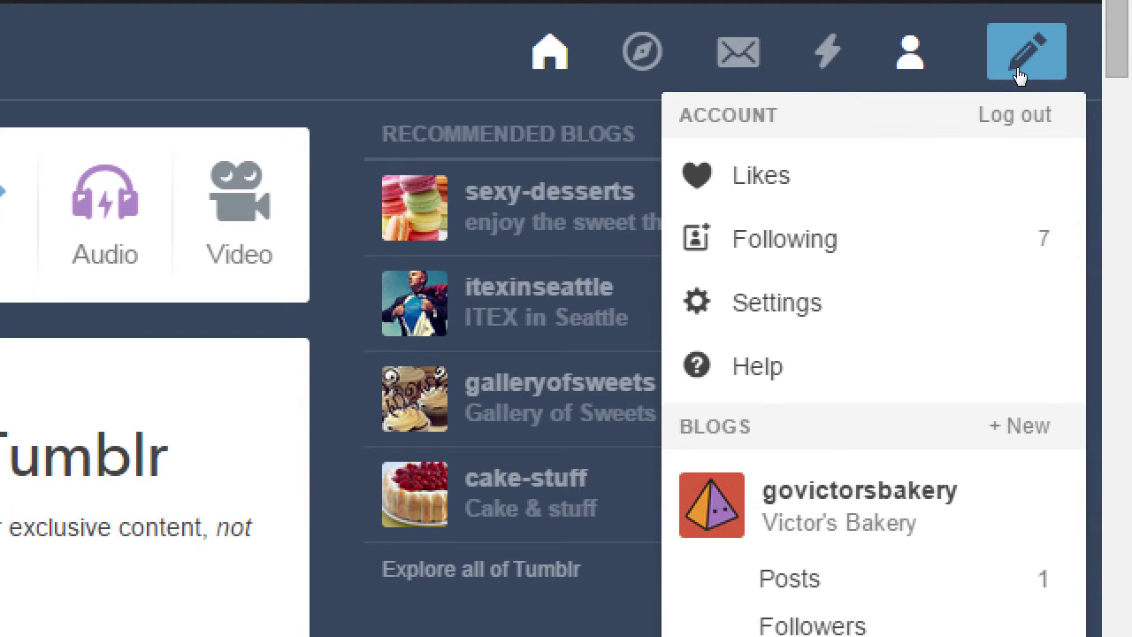
{"action": "scroll", "coordinate": [1037, 424], "scroll_direction": "down", "scroll_amount": 3}
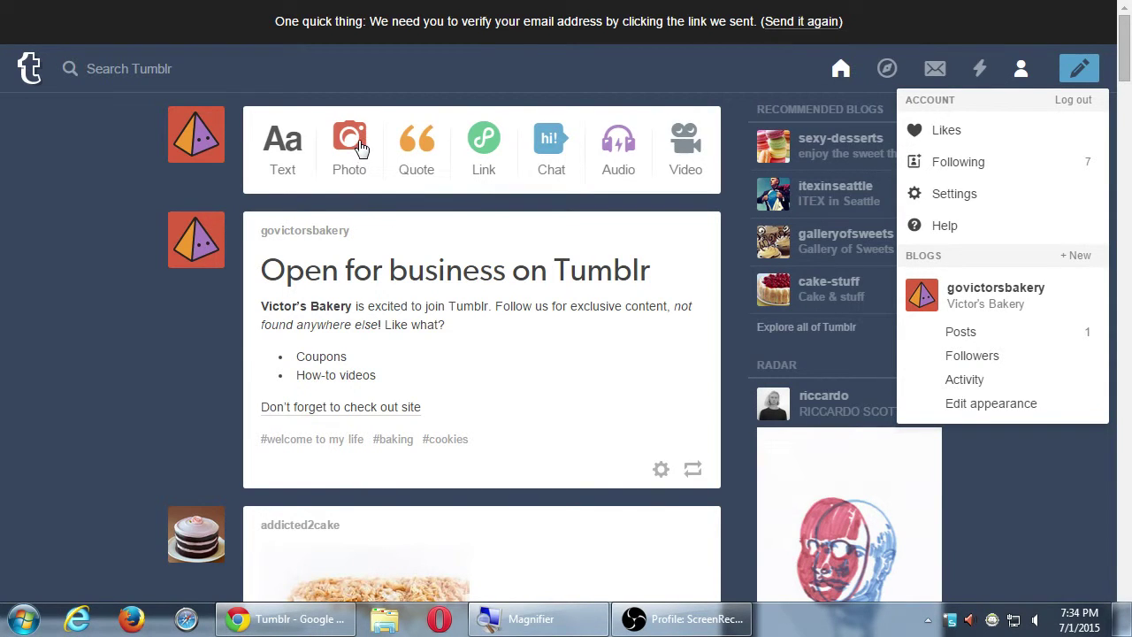
{"action": "left_click", "coordinate": [361, 147]}
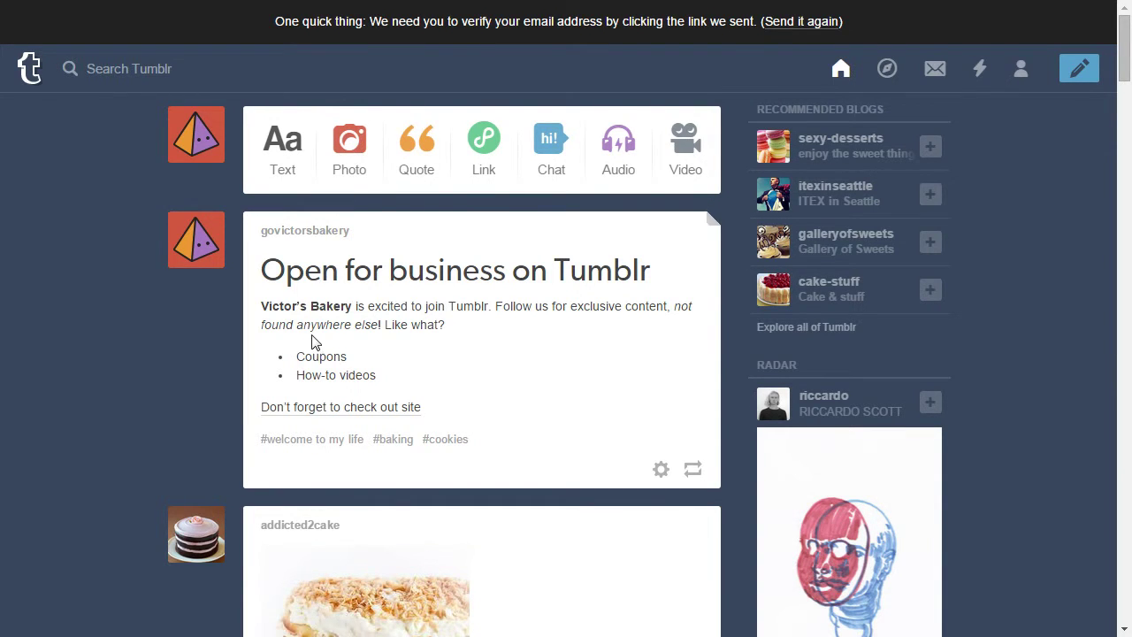
{"action": "key", "text": "F11"}
Step: Start a new photo post and choose to upload photos from the computer
{"action": "left_click", "coordinate": [348, 208]}
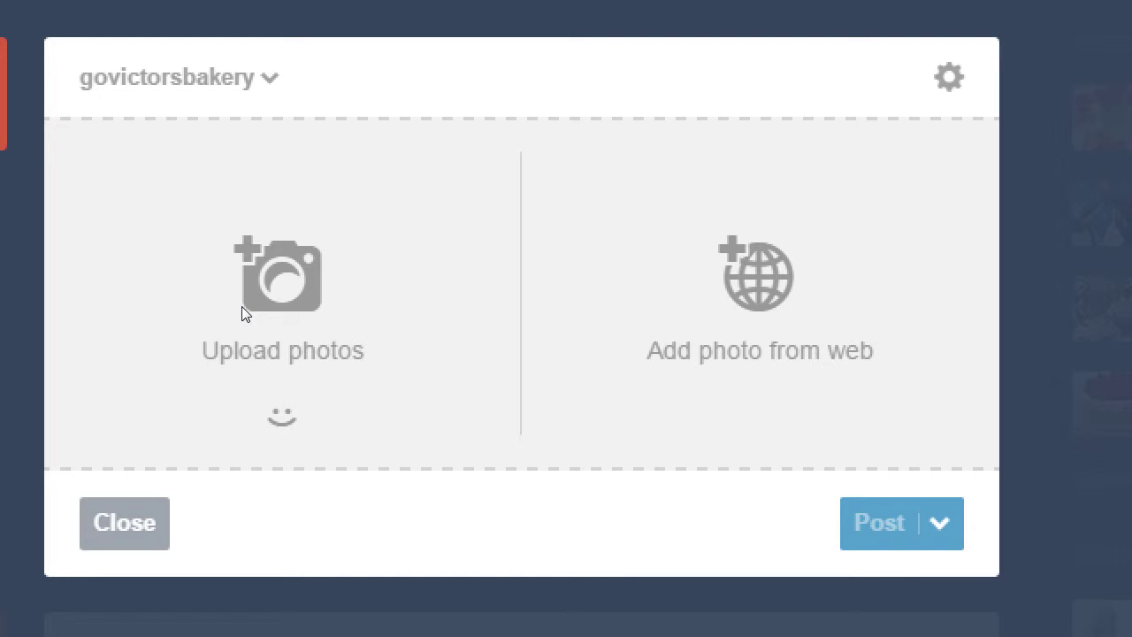
{"action": "key", "text": "Escape"}
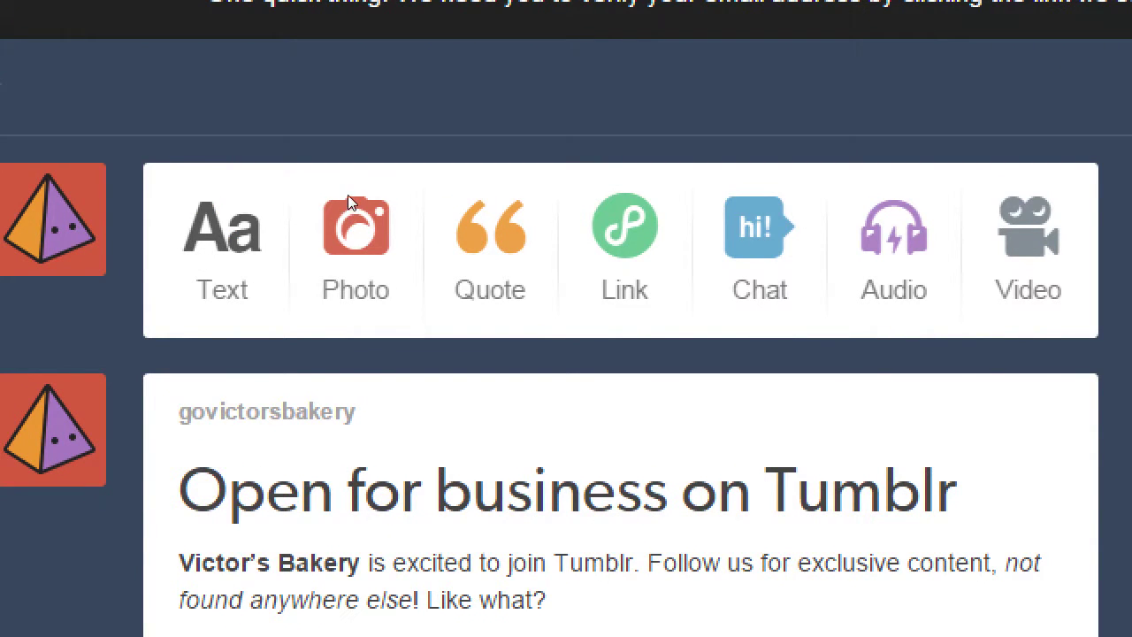
{"action": "left_click", "coordinate": [351, 204]}
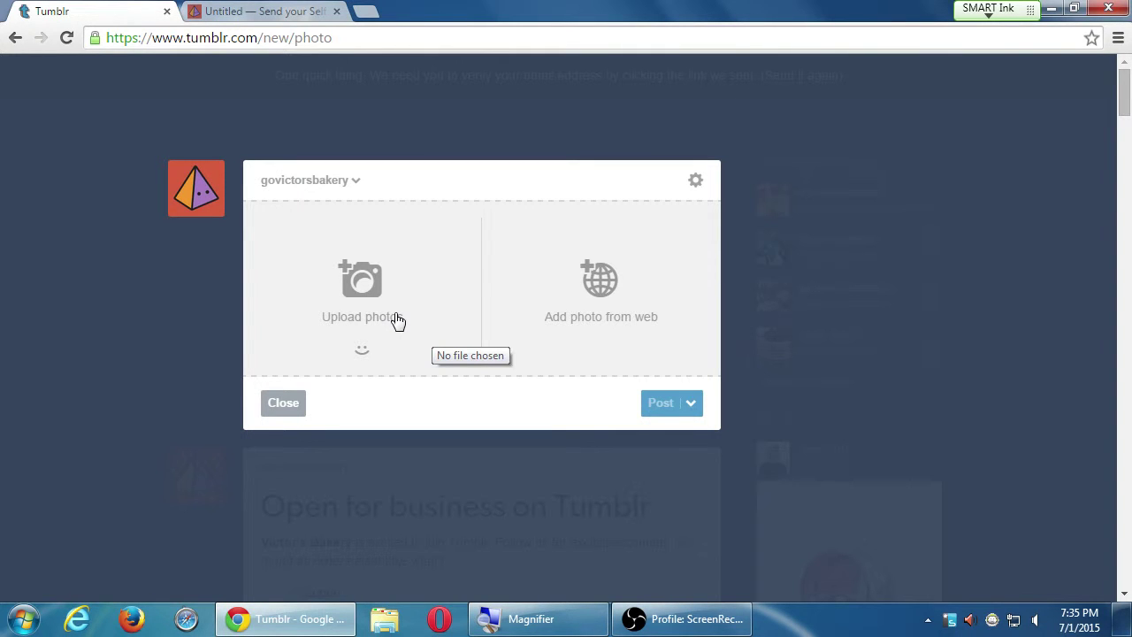
{"action": "left_click", "coordinate": [375, 286]}
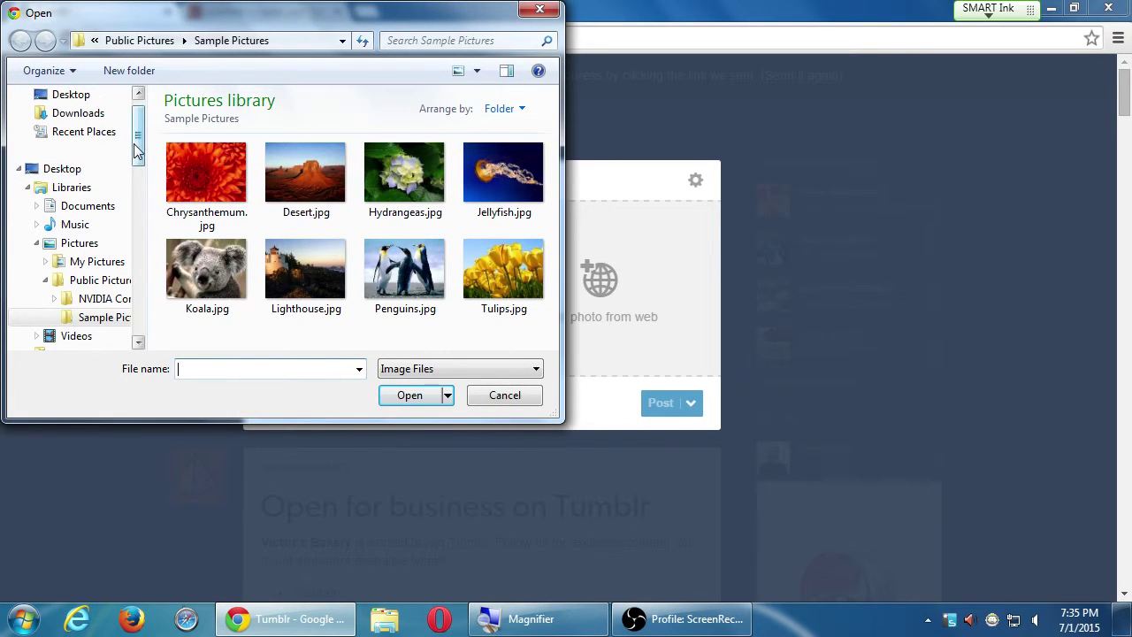
Step: Browse up to the Pictures library and reopen its Sample Pictures folder
{"action": "left_click_drag", "start_coordinate": [137, 150], "coordinate": [151, 84]}
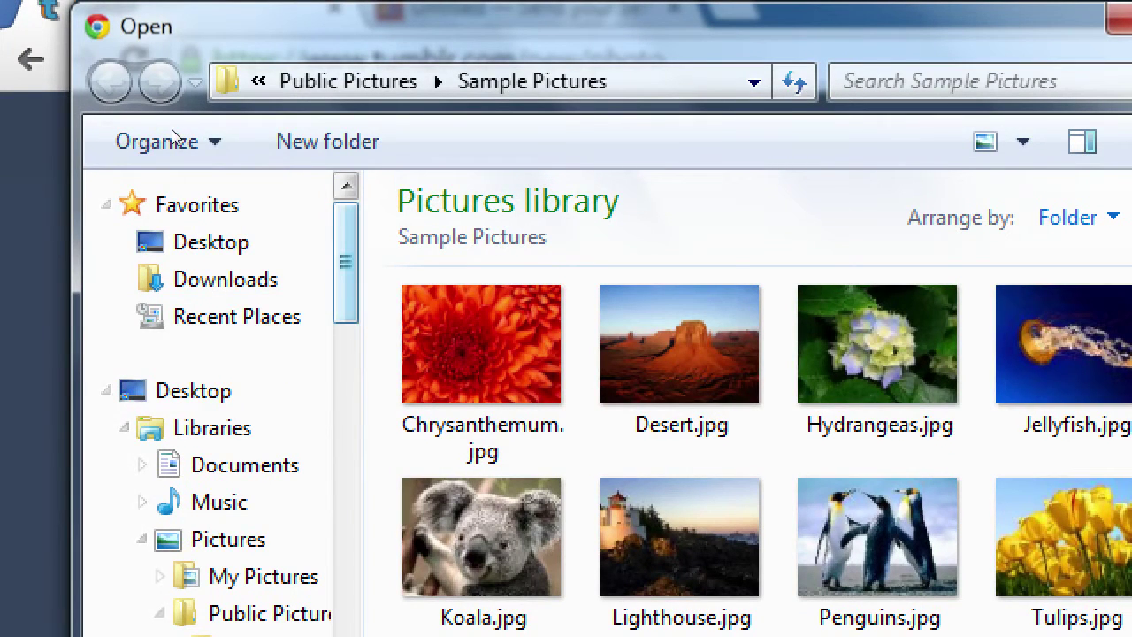
{"action": "scroll", "coordinate": [174, 137], "scroll_direction": "down", "scroll_amount": 3}
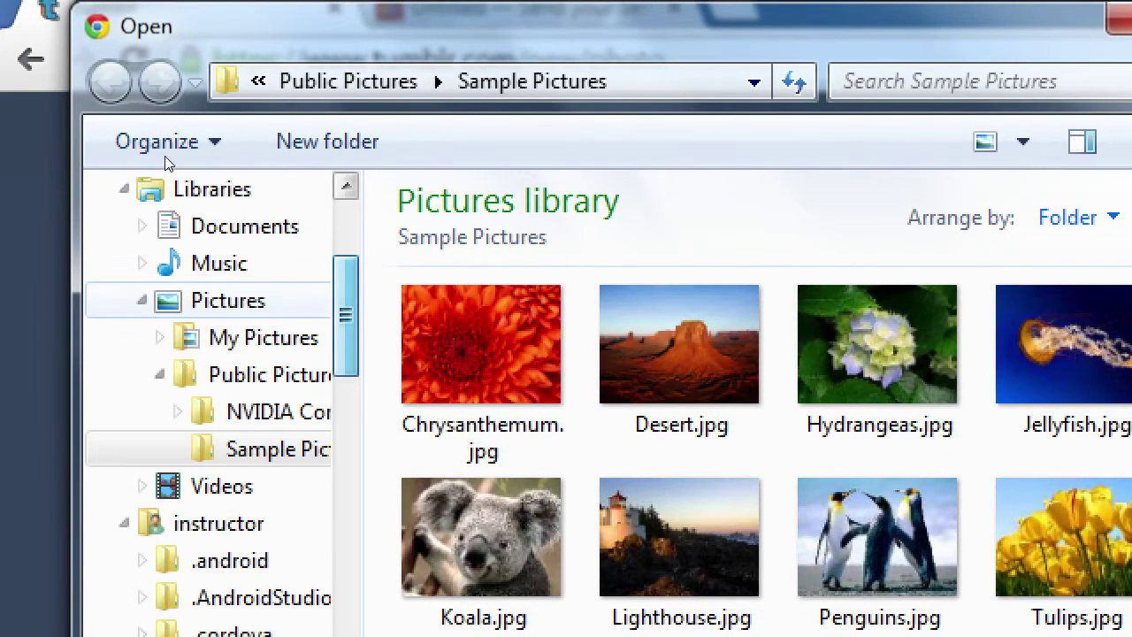
{"action": "key", "text": "Left"}
{"action": "key", "text": "Left"}
{"action": "key", "text": "Left"}
{"action": "key", "text": "Left"}
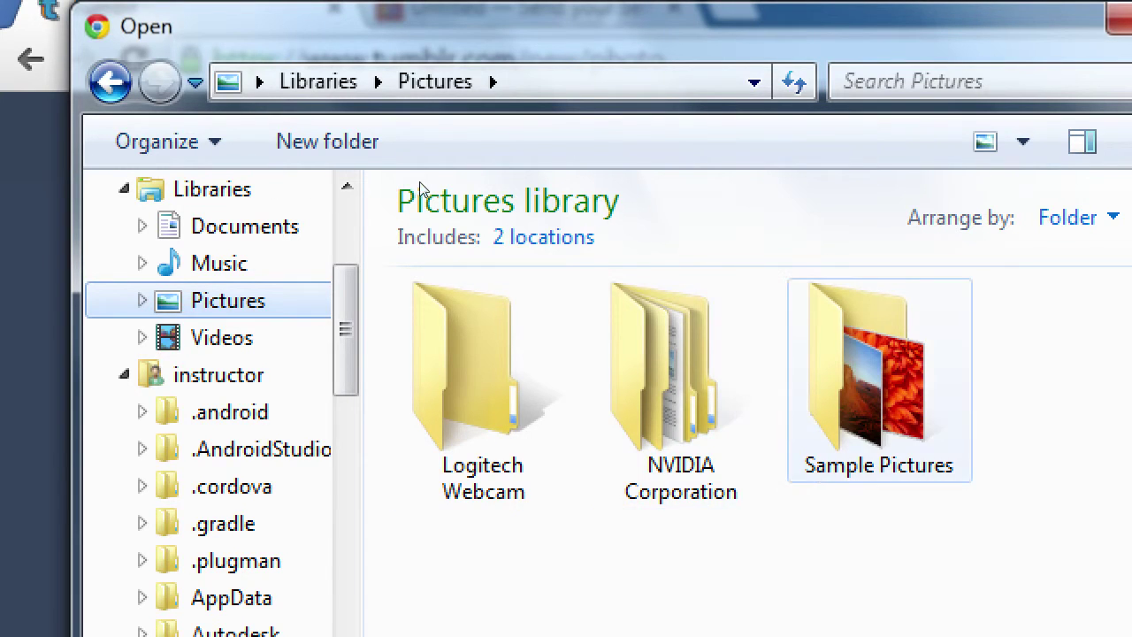
{"action": "key", "text": "Return"}
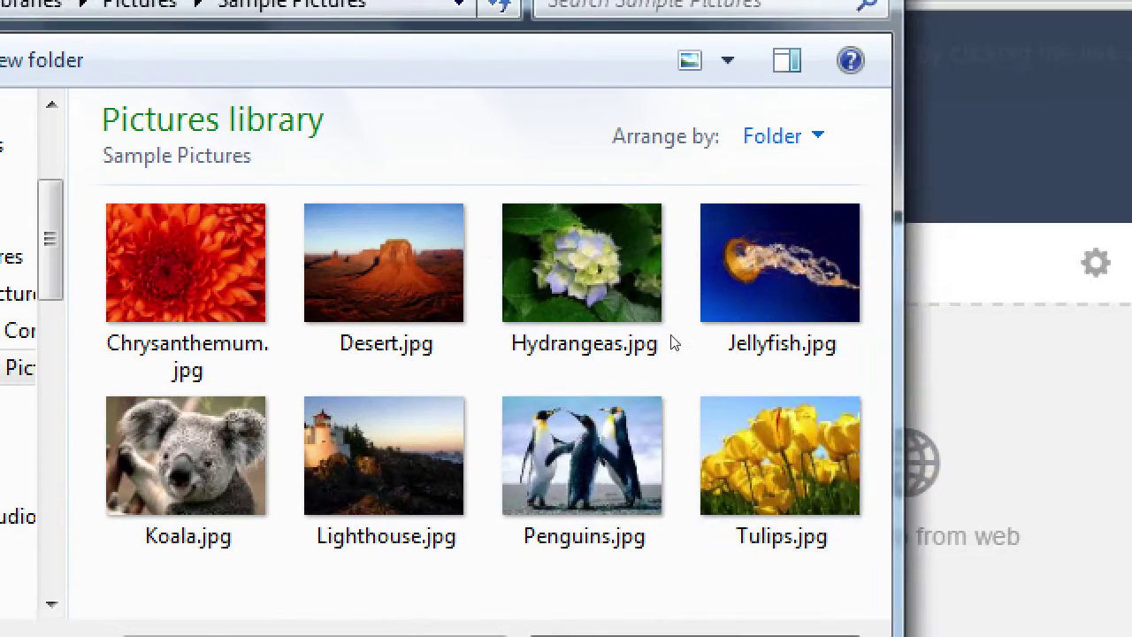
Step: Select Koala.jpg, Penguins.jpg and Jellyfish.jpg together and upload them to the photo post
{"action": "key", "text": "k"}
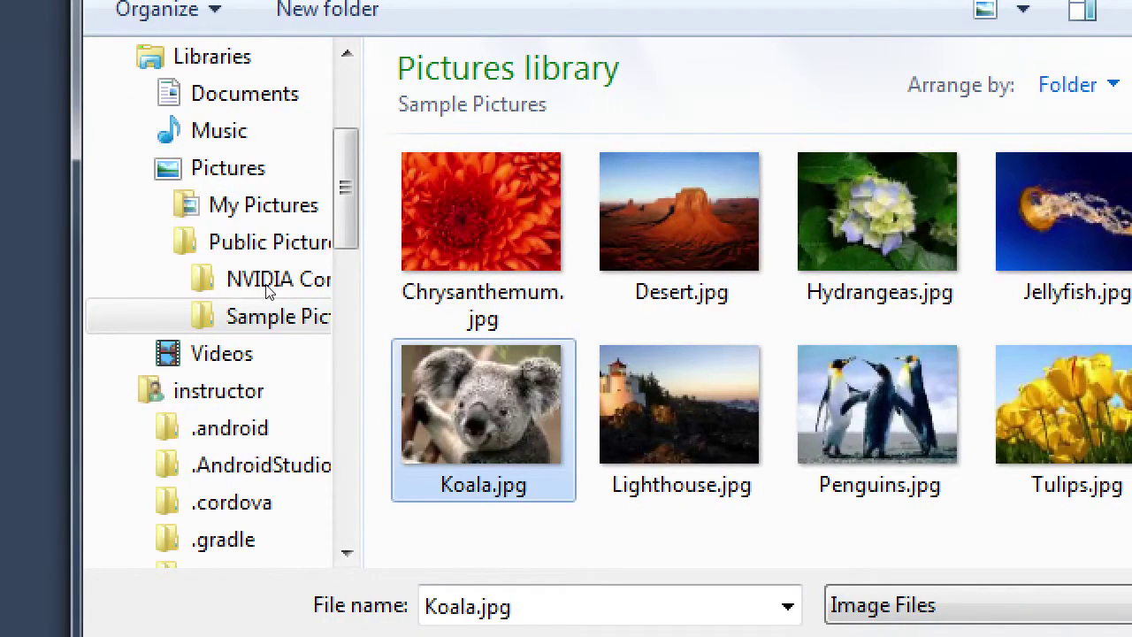
{"action": "key", "text": "ctrl+Right"}
{"action": "key", "text": "ctrl+Right"}
{"action": "key", "text": "ctrl+space"}
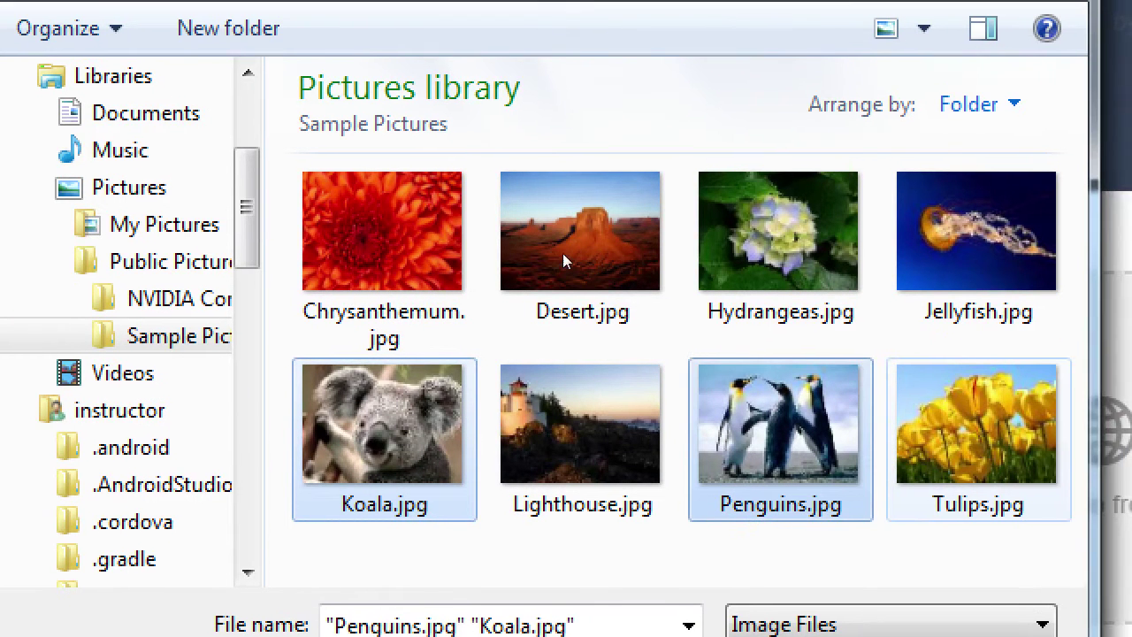
{"action": "key", "text": "ctrl+Up"}
{"action": "key", "text": "ctrl+space"}
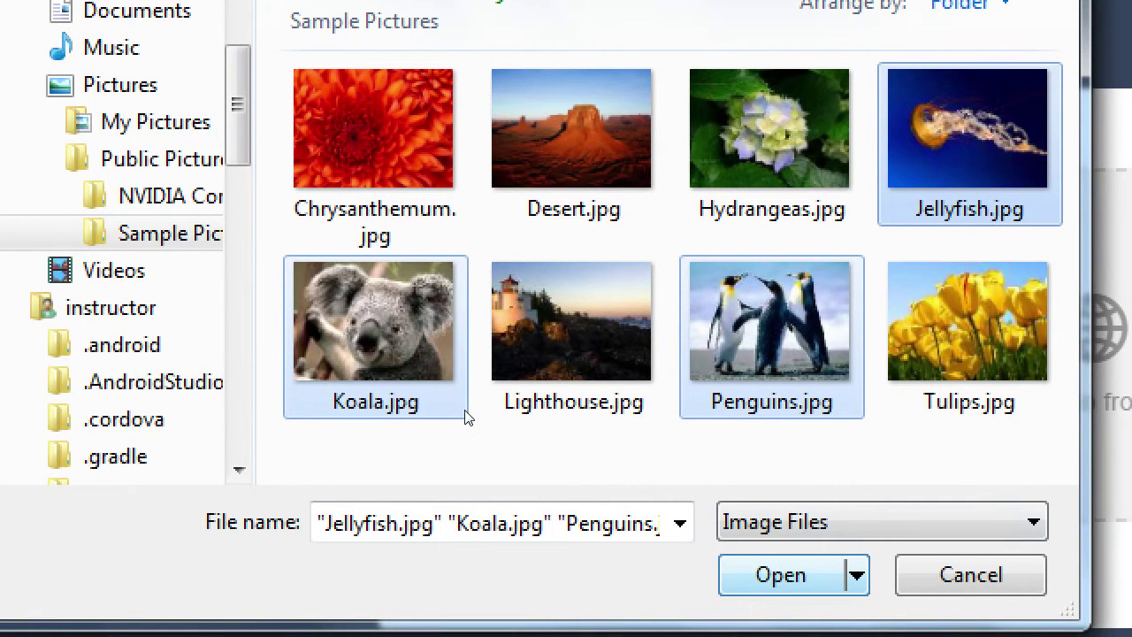
{"action": "key", "text": "Return"}
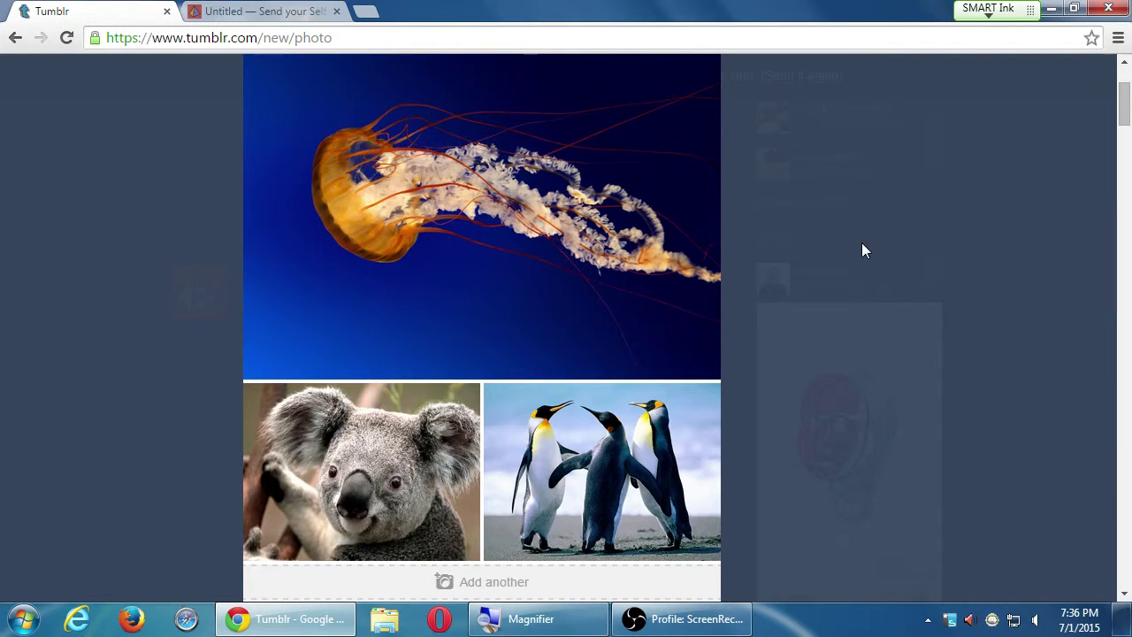
Step: Caption the large jellyfish photo "Jellyfish Birthday Cake"
{"action": "scroll", "coordinate": [770, 283], "scroll_direction": "down", "scroll_amount": 2}
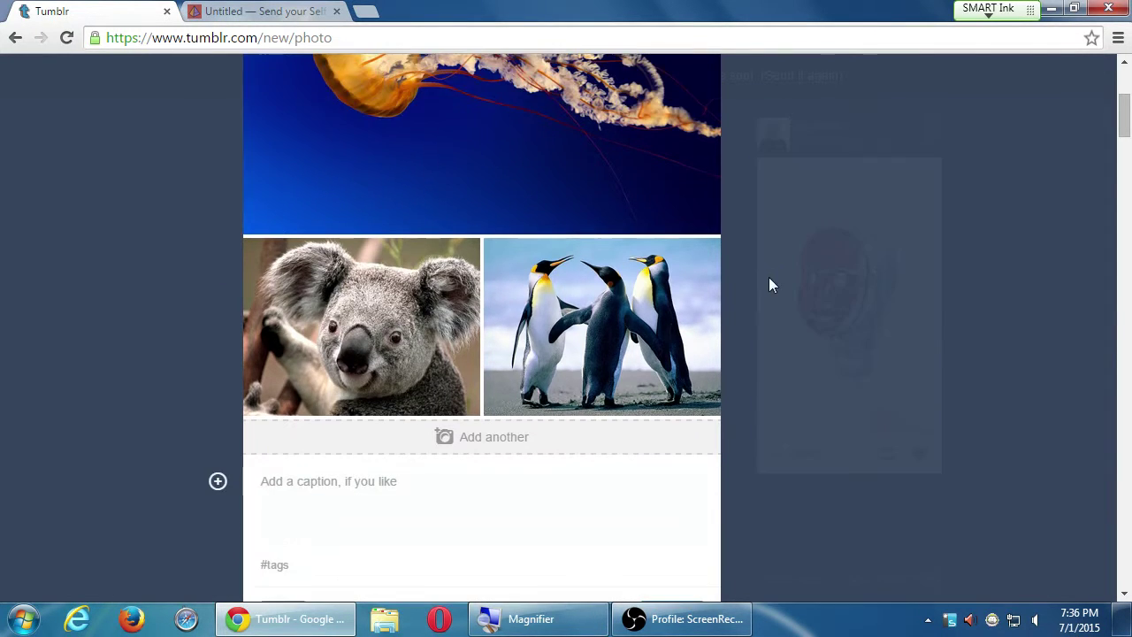
{"action": "scroll", "coordinate": [770, 283], "scroll_direction": "up", "scroll_amount": 2}
{"action": "scroll", "coordinate": [606, 380], "scroll_direction": "up", "scroll_amount": 2}
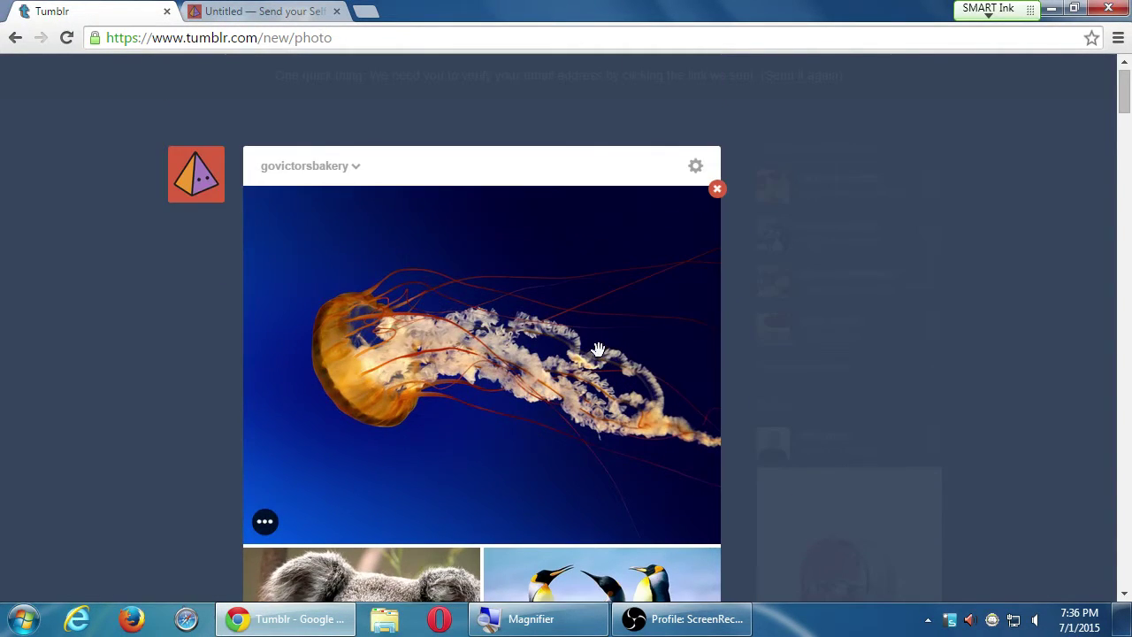
{"action": "scroll", "coordinate": [635, 343], "scroll_direction": "down", "scroll_amount": 1}
{"action": "scroll", "coordinate": [635, 343], "scroll_direction": "up", "scroll_amount": 1}
{"action": "scroll", "coordinate": [78, 393], "scroll_direction": "down", "scroll_amount": 2}
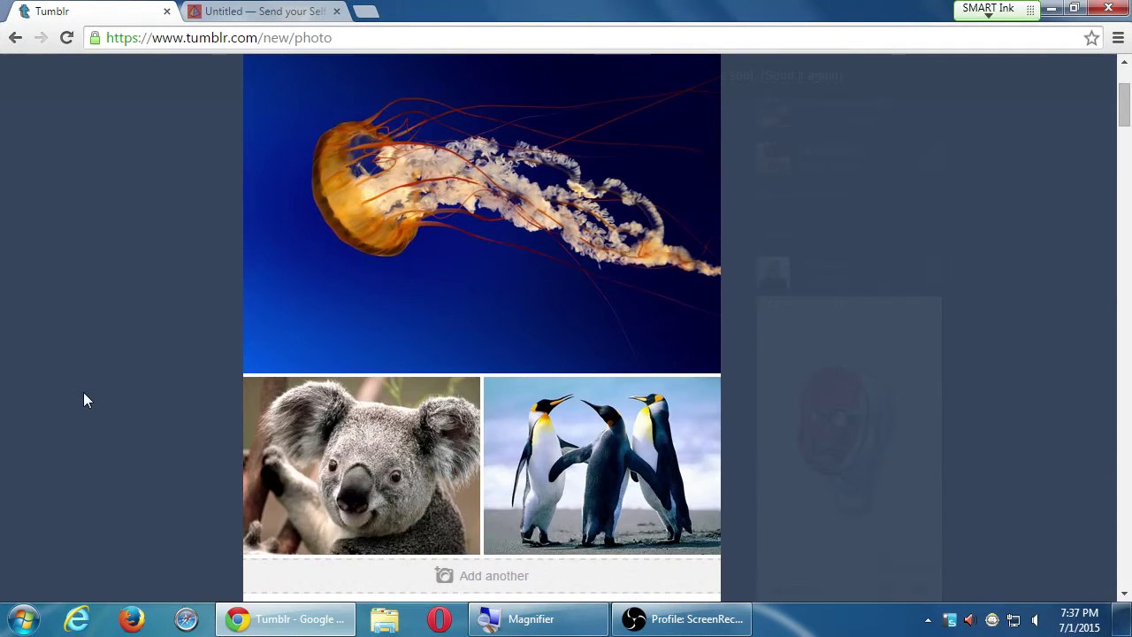
{"action": "mouse_move", "coordinate": [354, 263]}
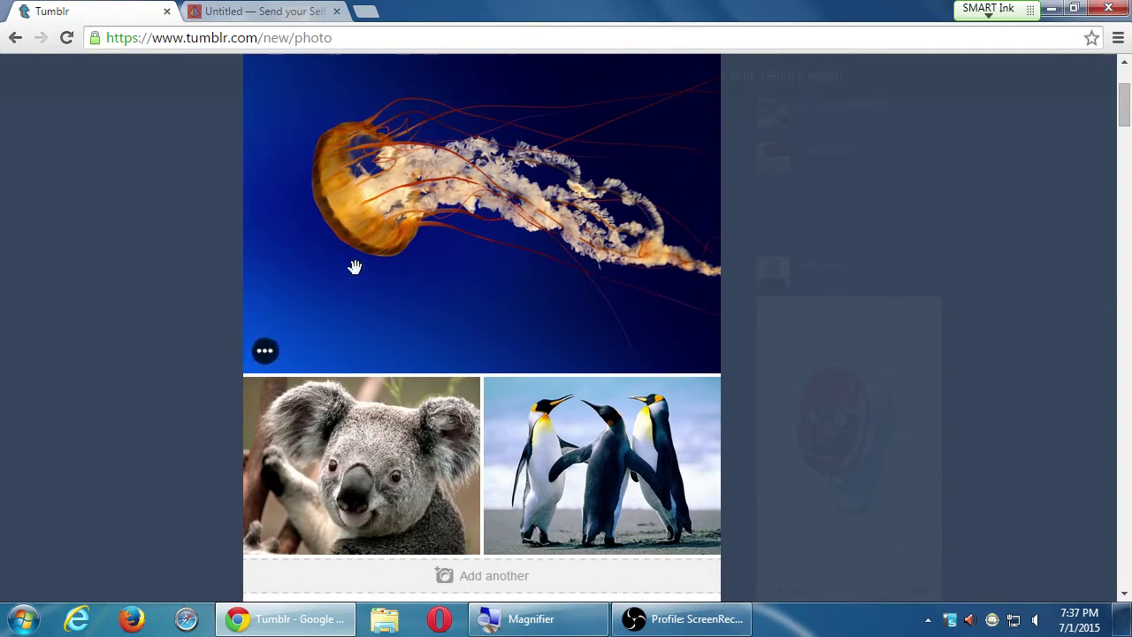
{"action": "left_click", "coordinate": [266, 353]}
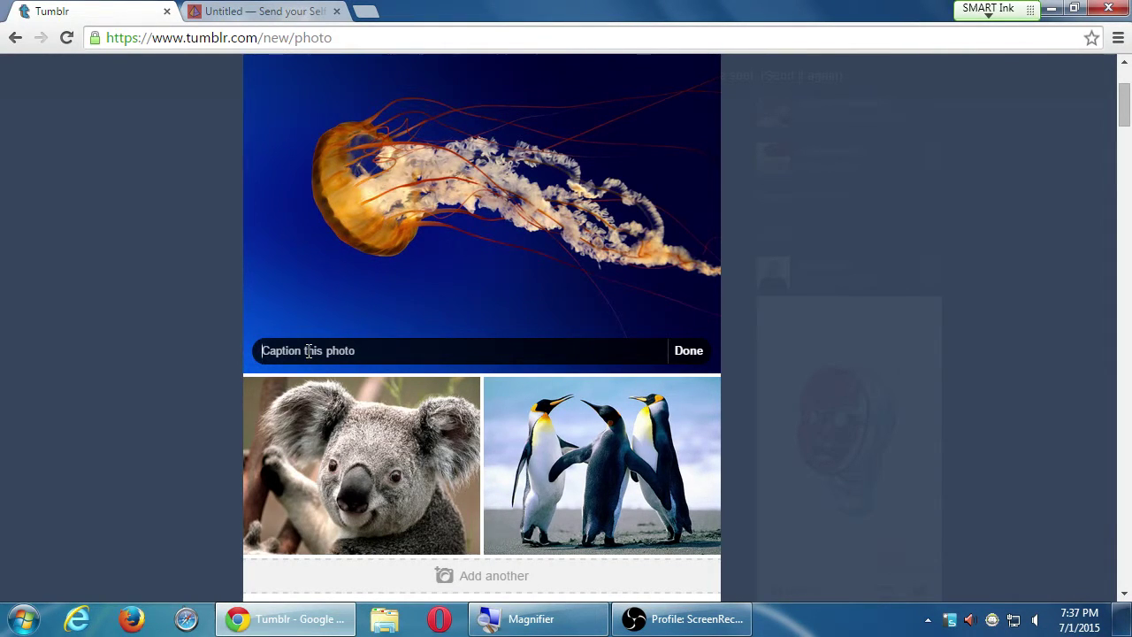
{"action": "type", "text": "Jellyfish"}
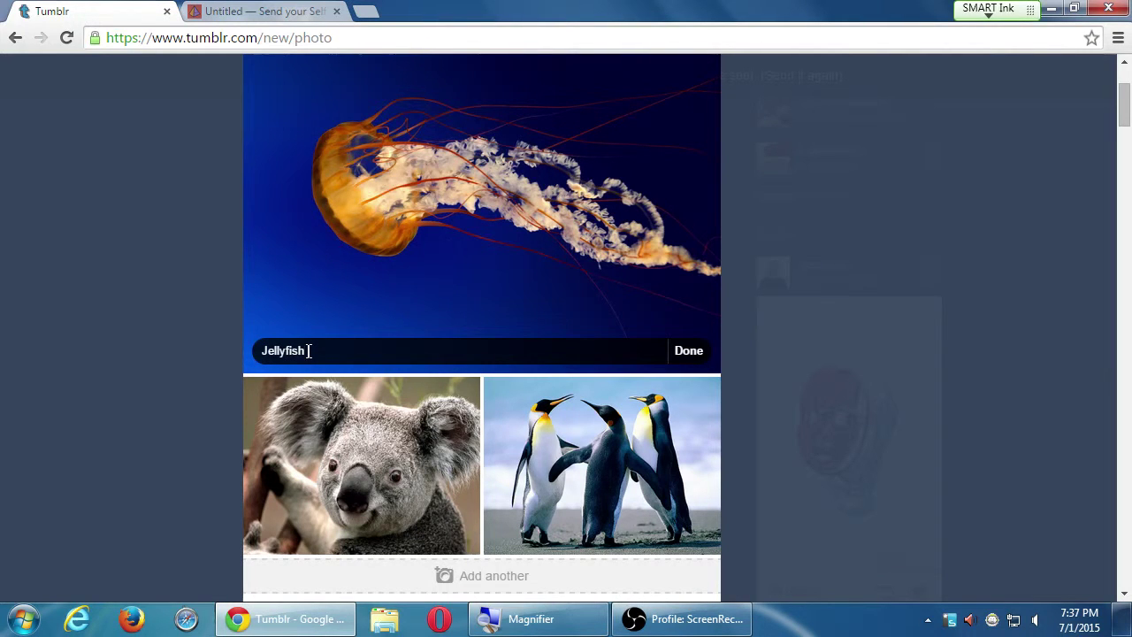
{"action": "type", "text": " Birthday Cake"}
{"action": "key", "text": "ctrl+l"}
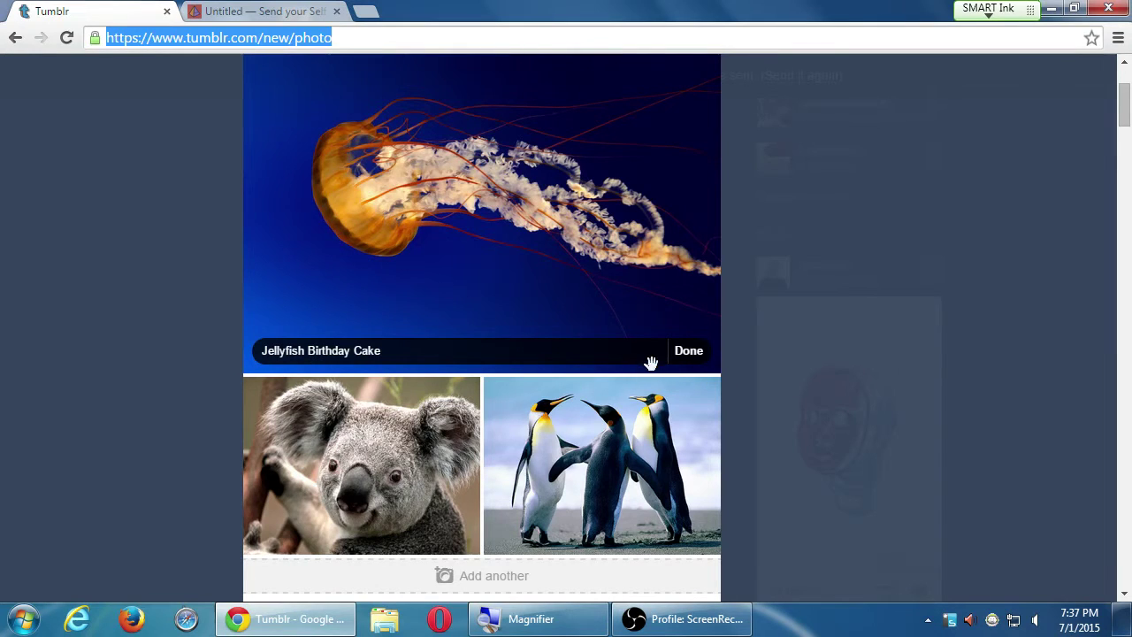
{"action": "left_click", "coordinate": [684, 360]}
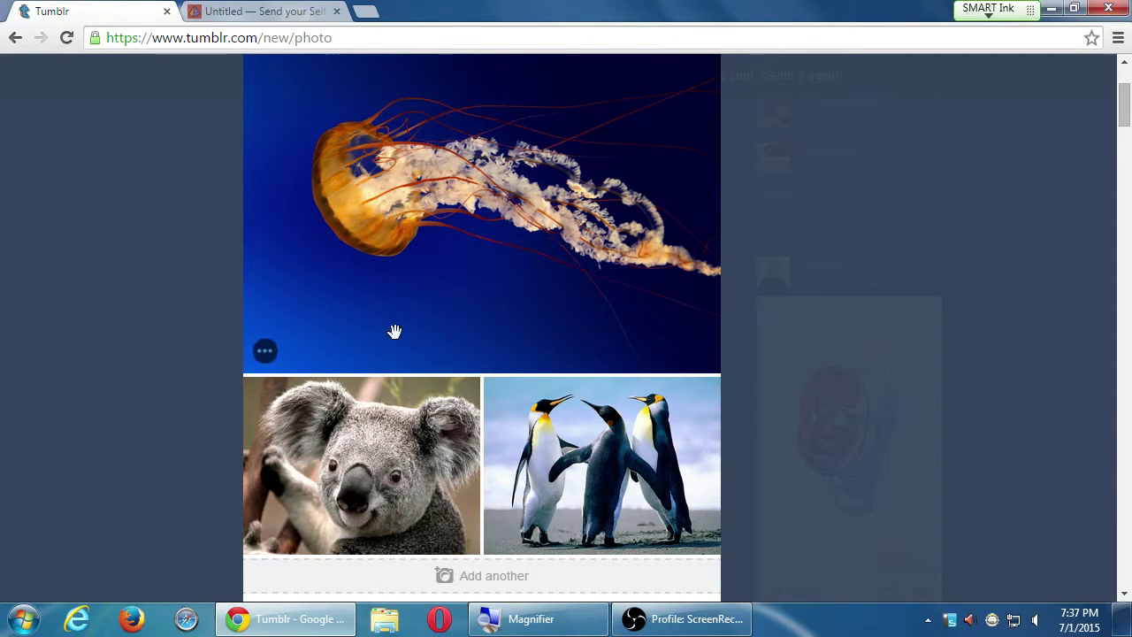
Step: Caption the koala photo "Kari the Koala"
{"action": "left_click", "coordinate": [266, 532]}
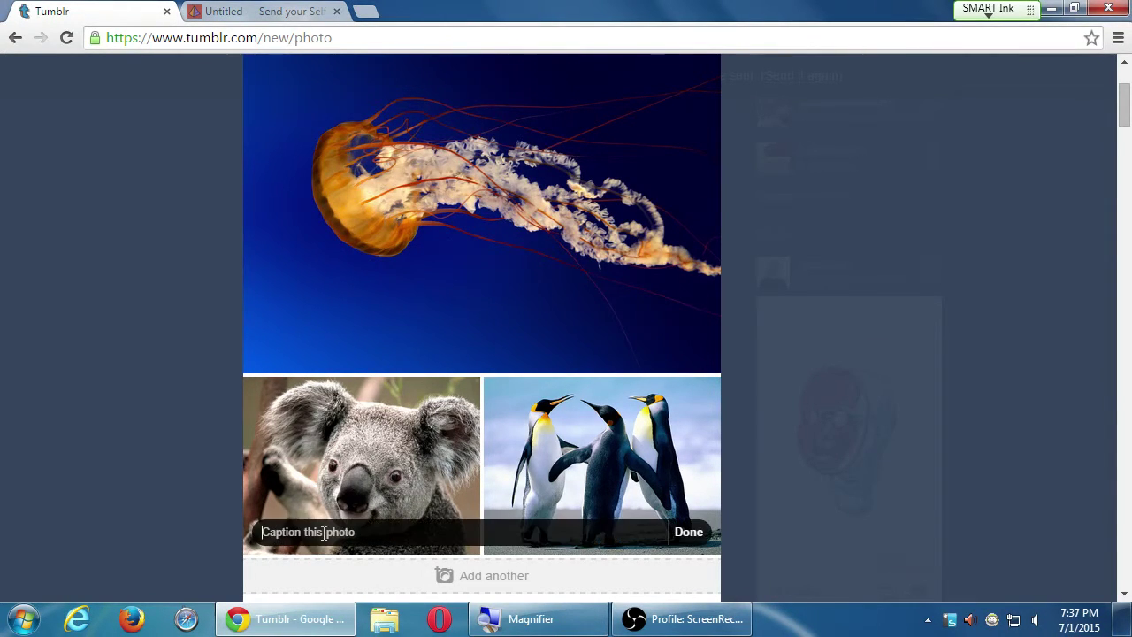
{"action": "type", "text": "Kari the Koala"}
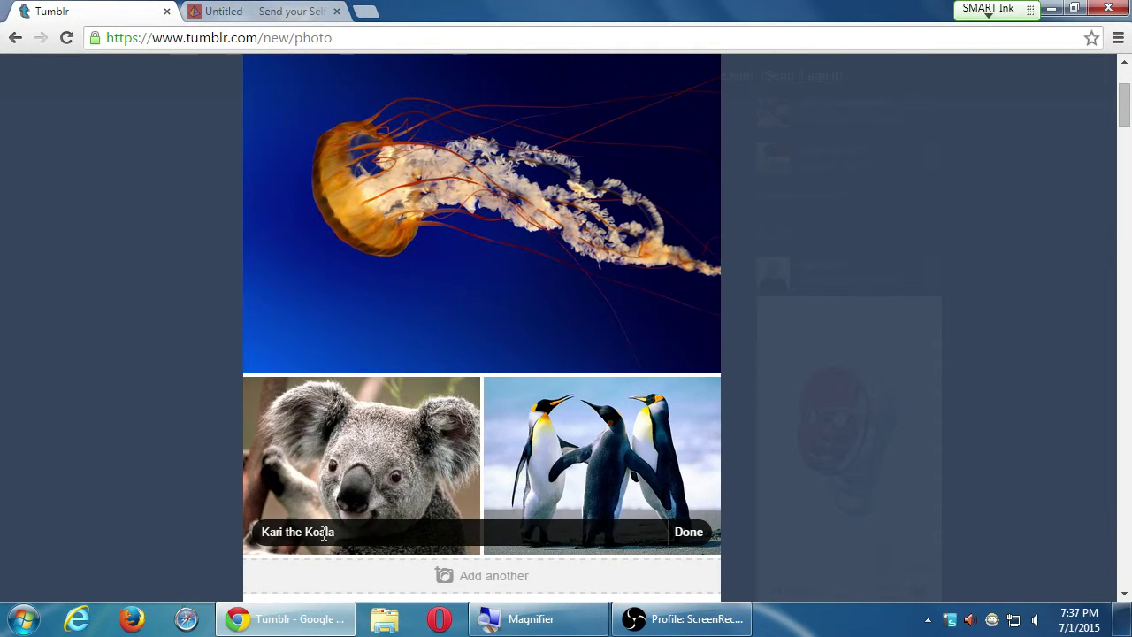
{"action": "key", "text": "ctrl+l"}
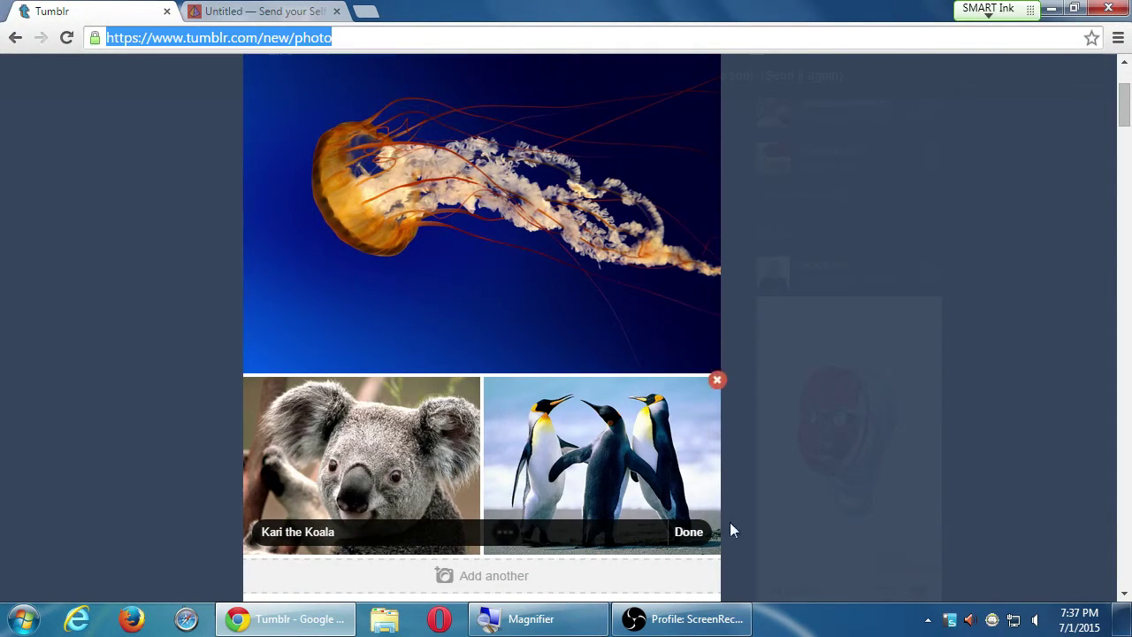
{"action": "left_click", "coordinate": [688, 542]}
Step: Caption the penguins photo "Cater your Penguin Party"
{"action": "left_click", "coordinate": [509, 534]}
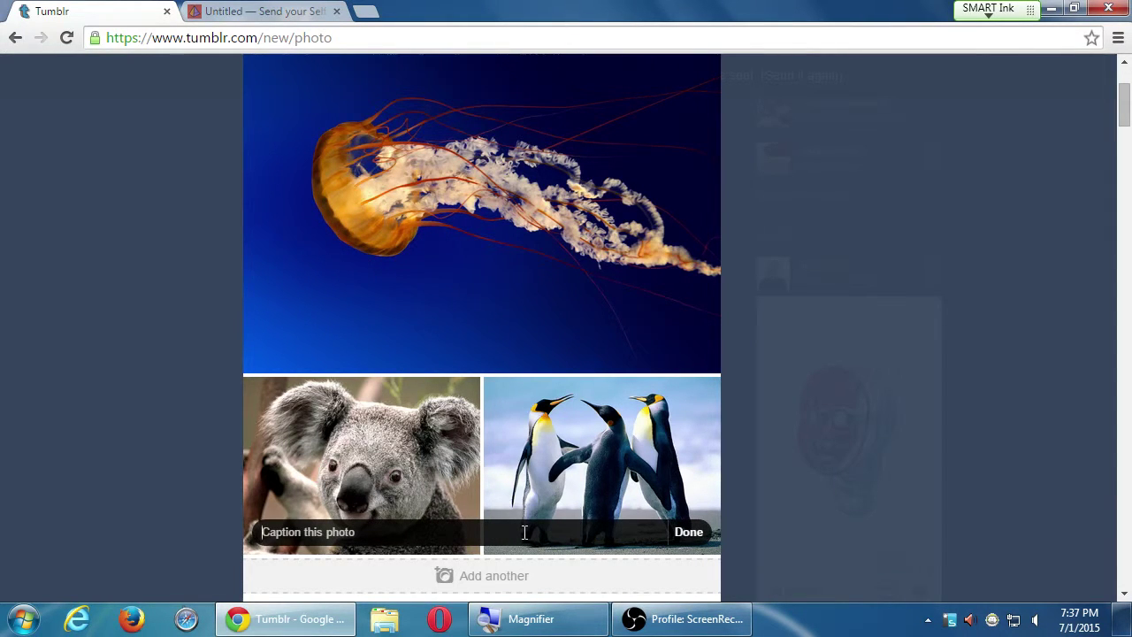
{"action": "type", "text": "Cater your Pen"}
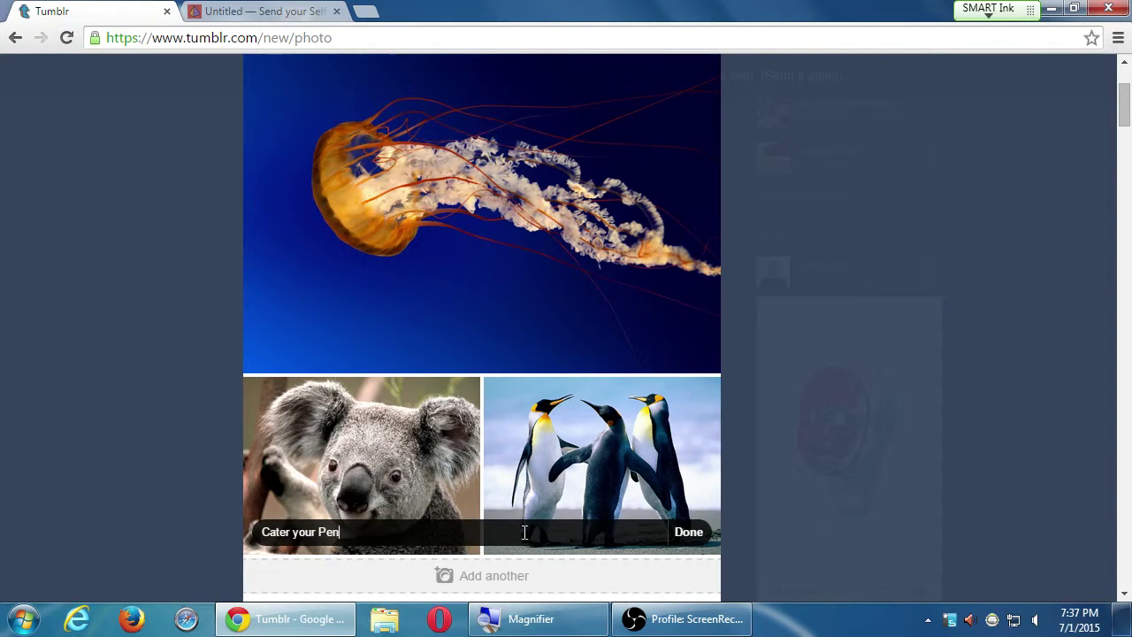
{"action": "type", "text": "guin Pary"}
{"action": "key", "text": "BackSpace"}
{"action": "type", "text": "ty"}
{"action": "left_click", "coordinate": [687, 533]}
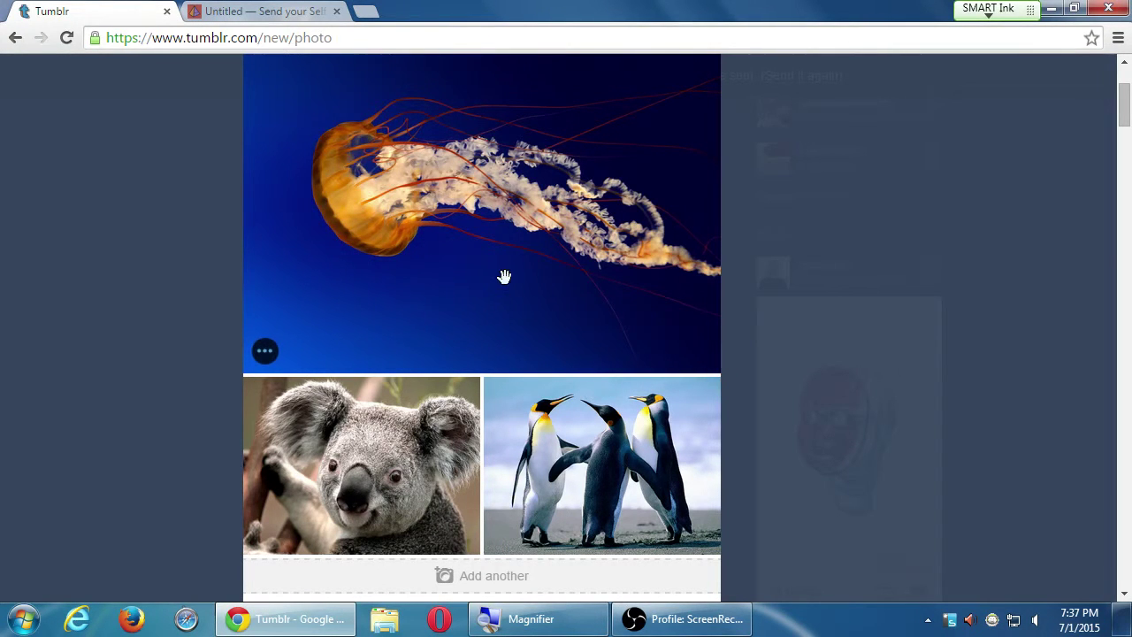
Step: Add the tags animals and mascot to the photo post
{"action": "scroll", "coordinate": [299, 332], "scroll_direction": "up", "scroll_amount": 2}
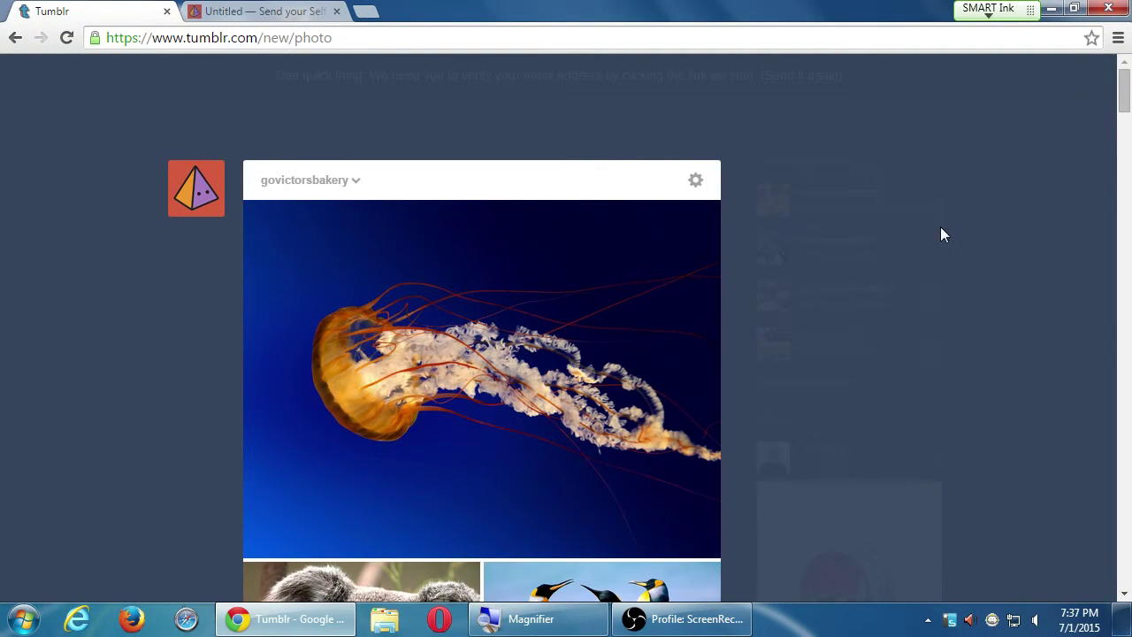
{"action": "scroll", "coordinate": [941, 231], "scroll_direction": "down", "scroll_amount": 3}
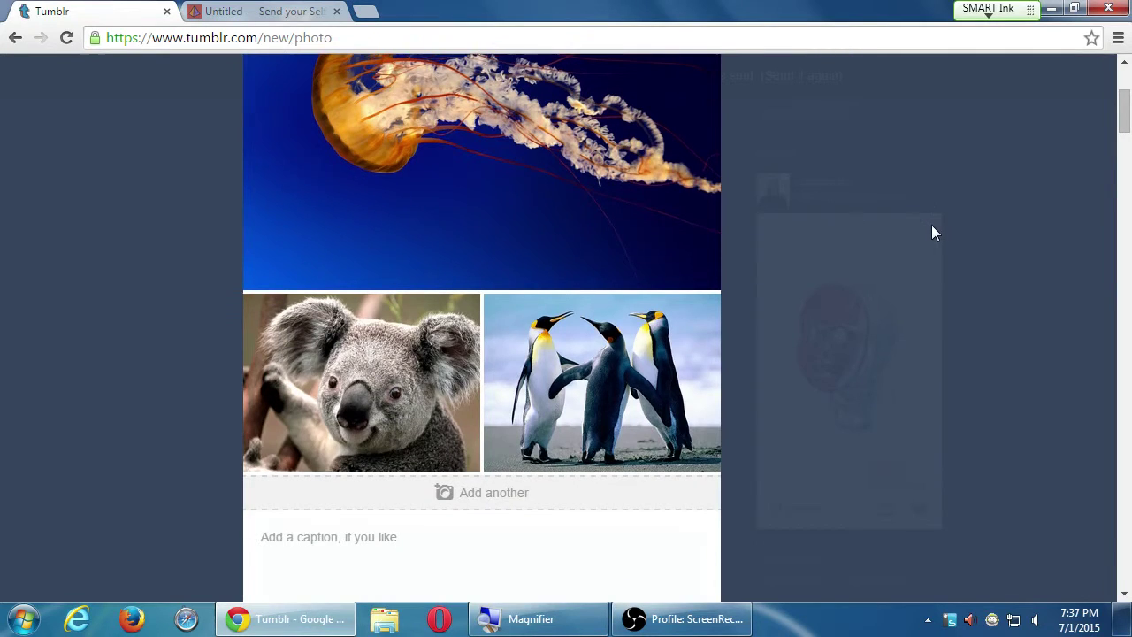
{"action": "scroll", "coordinate": [931, 232], "scroll_direction": "up", "scroll_amount": 1}
{"action": "scroll", "coordinate": [929, 233], "scroll_direction": "down", "scroll_amount": 5}
{"action": "scroll", "coordinate": [442, 257], "scroll_direction": "up", "scroll_amount": 1}
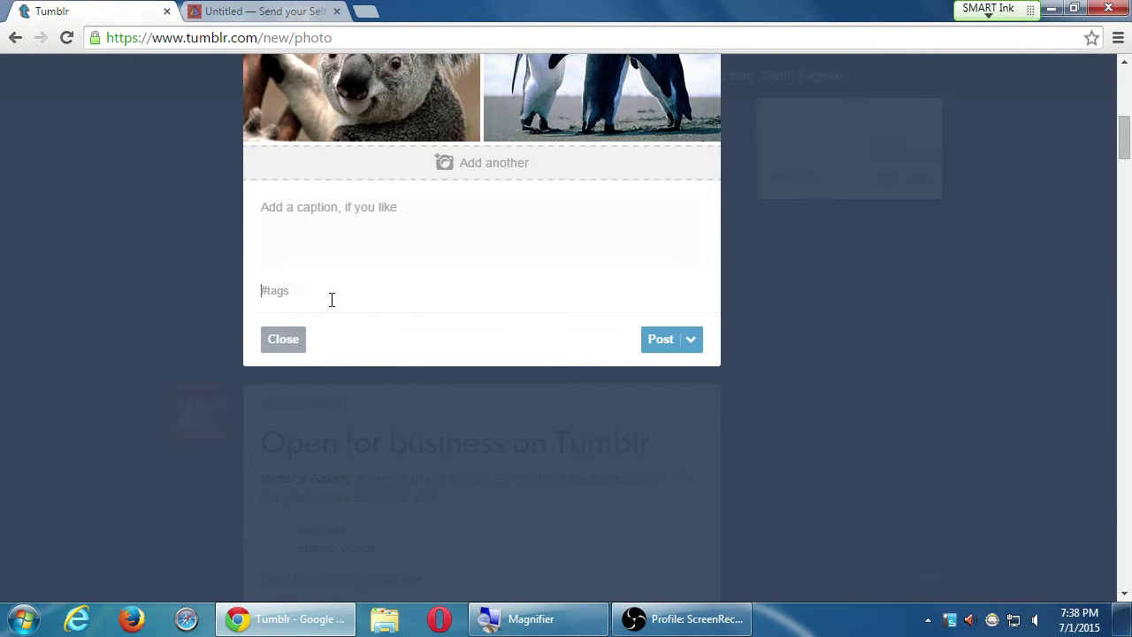
{"action": "type", "text": "animals"}
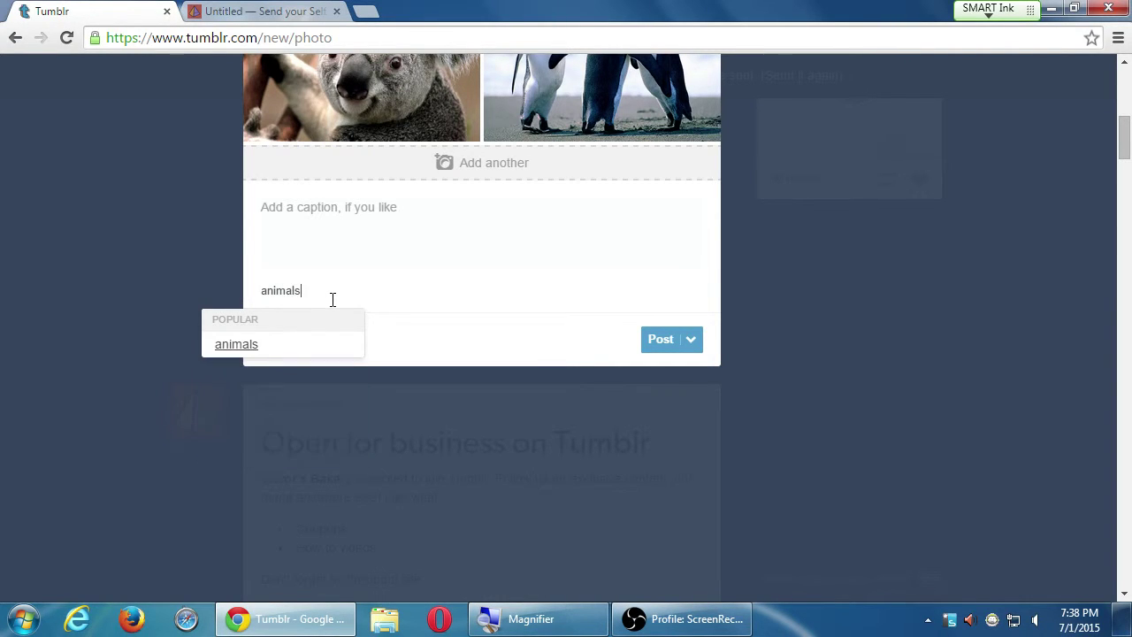
{"action": "key", "text": "Return"}
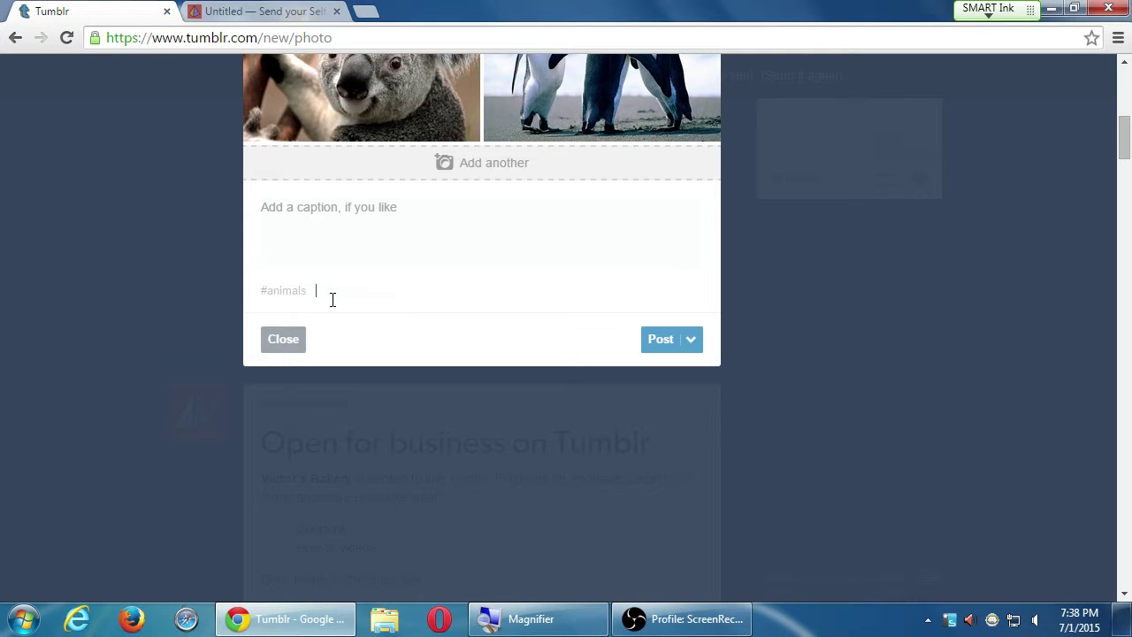
{"action": "type", "text": "mascot"}
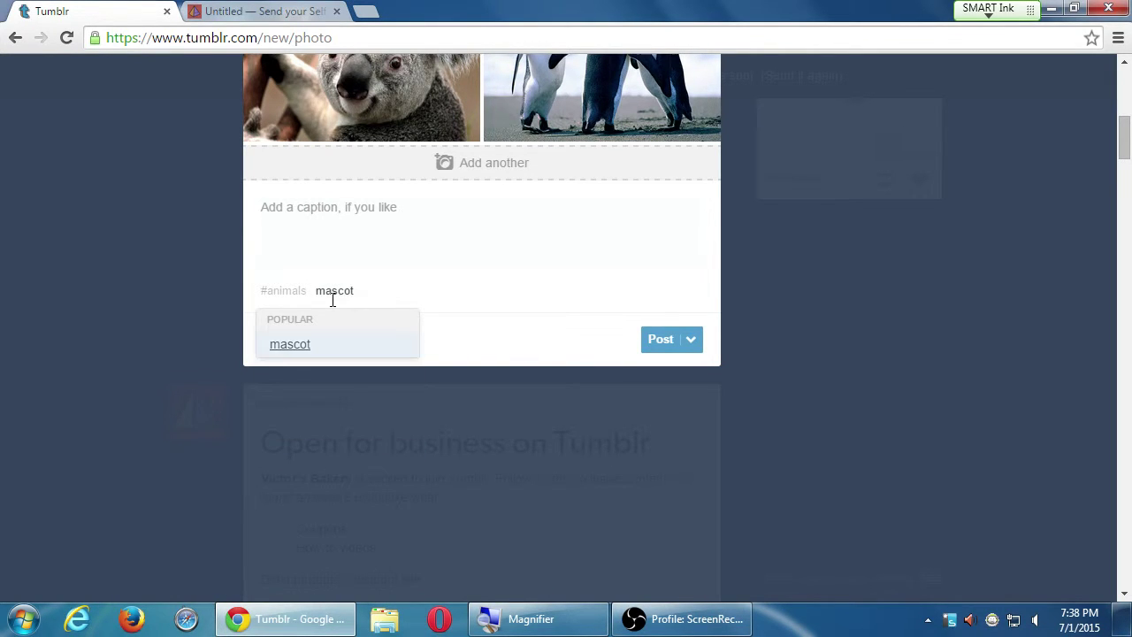
{"action": "key", "text": "Return"}
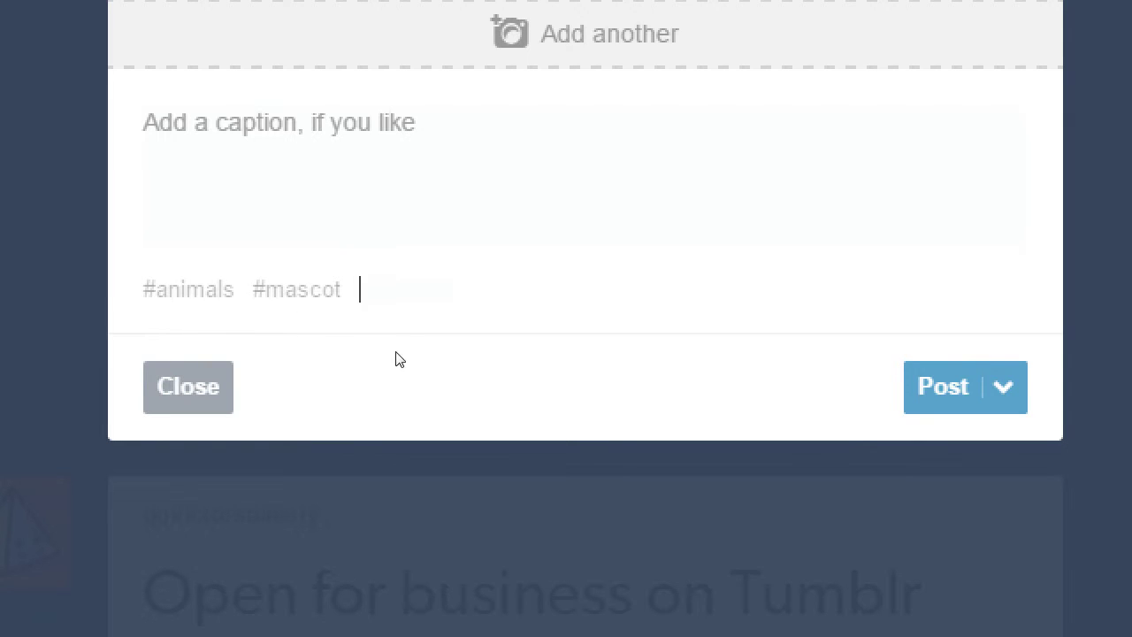
Step: Reopen the mascot tag for editing and enter it again as mascot
{"action": "left_click", "coordinate": [355, 298]}
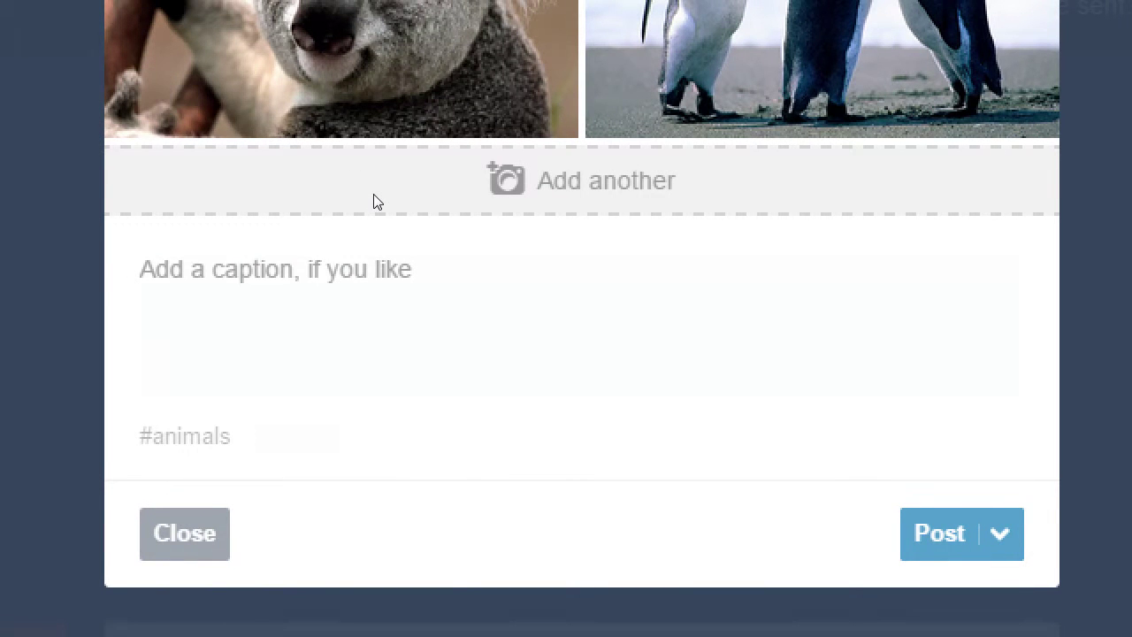
{"action": "type", "text": "mascot"}
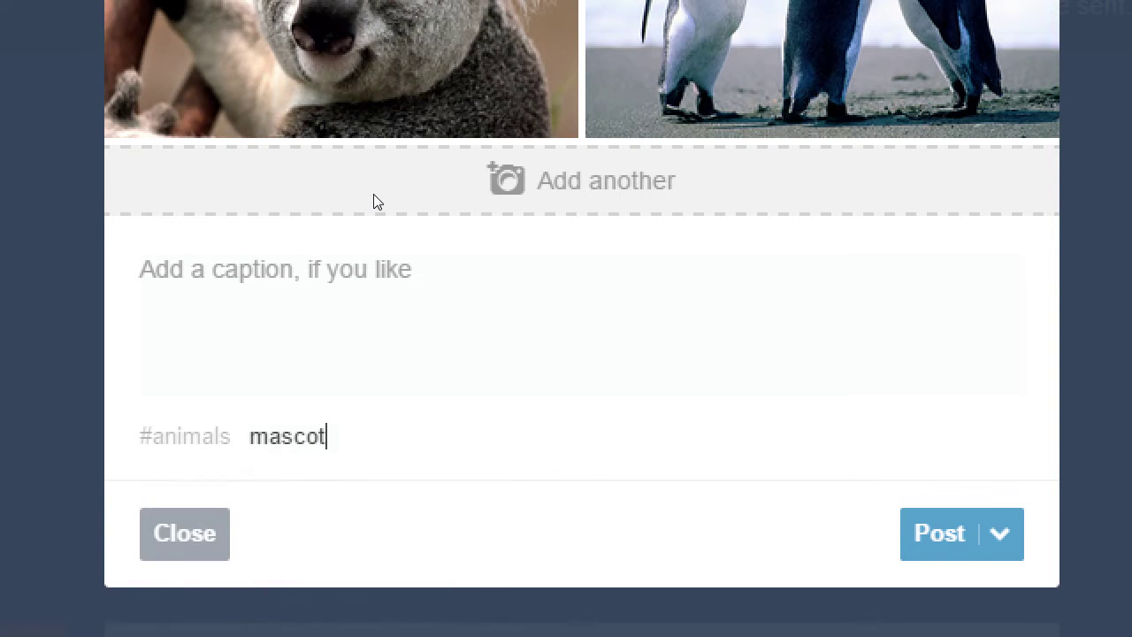
{"action": "key", "text": "BackSpace"}
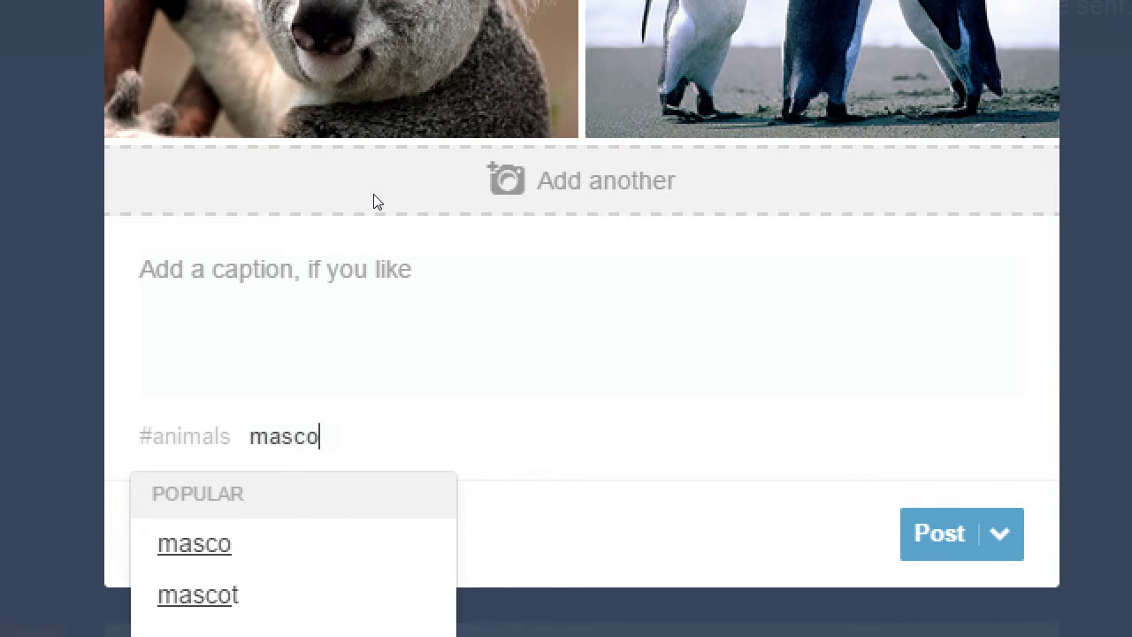
{"action": "type", "text": "t"}
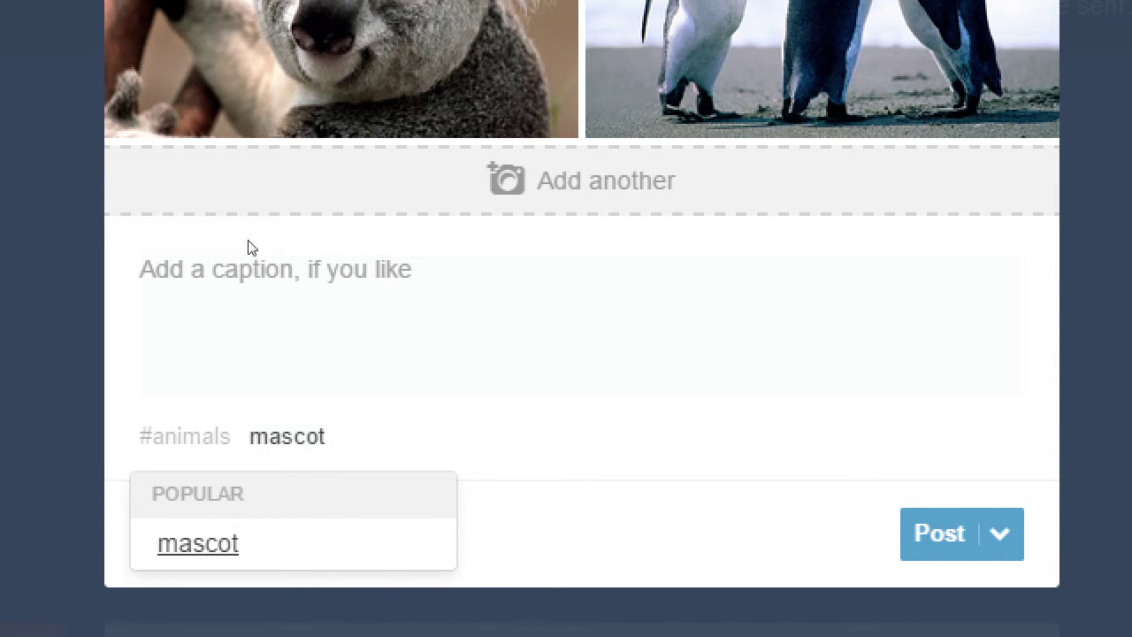
{"action": "key", "text": "Down"}
{"action": "key", "text": "Return"}
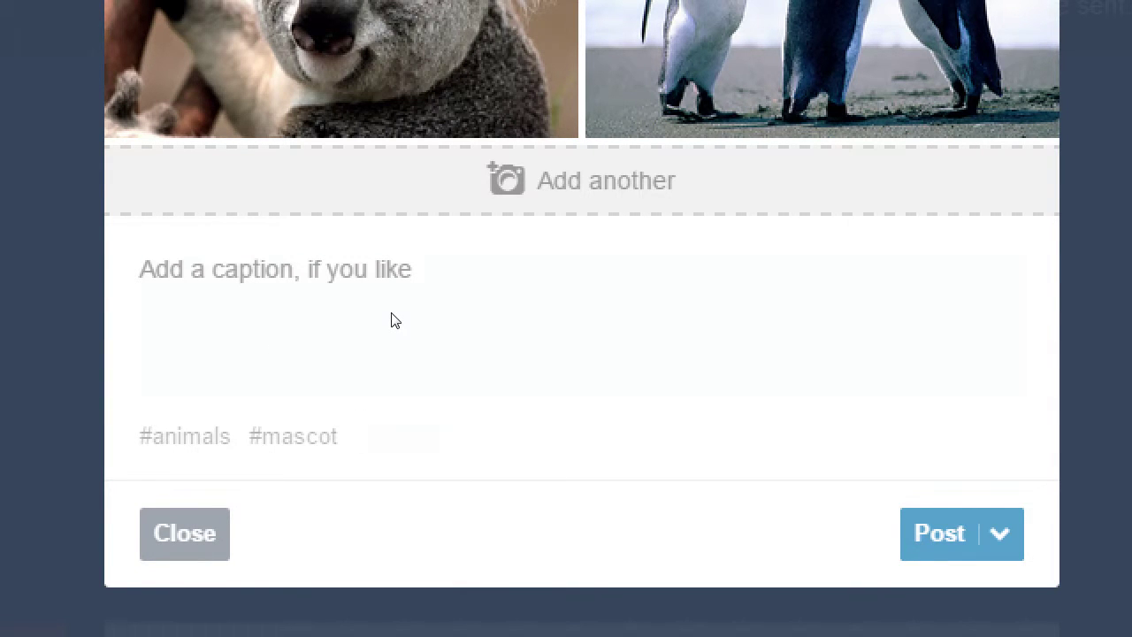
Step: Add the suggested tag cakeshop after searching the tag suggestions for cakes
{"action": "type", "text": "cake"}
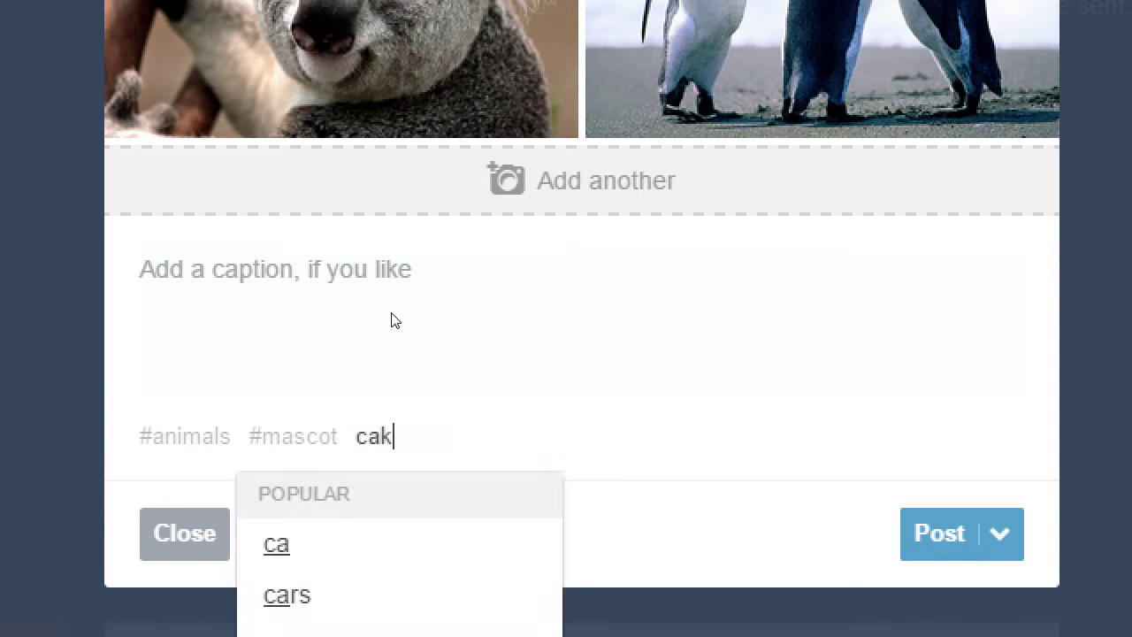
{"action": "type", "text": "s"}
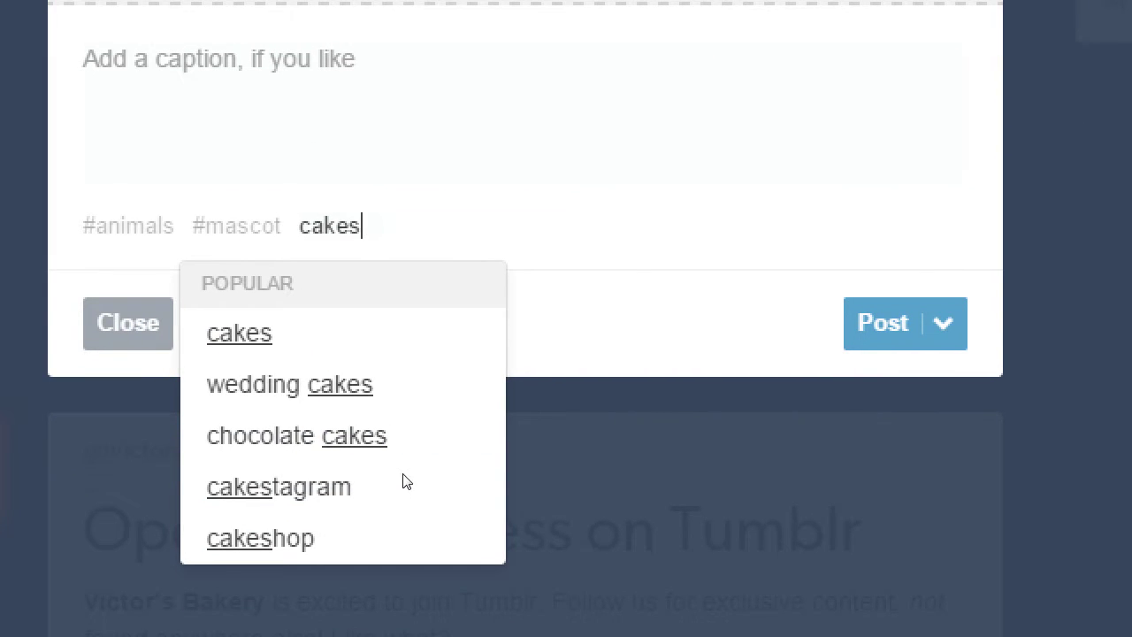
{"action": "key", "text": "Return"}
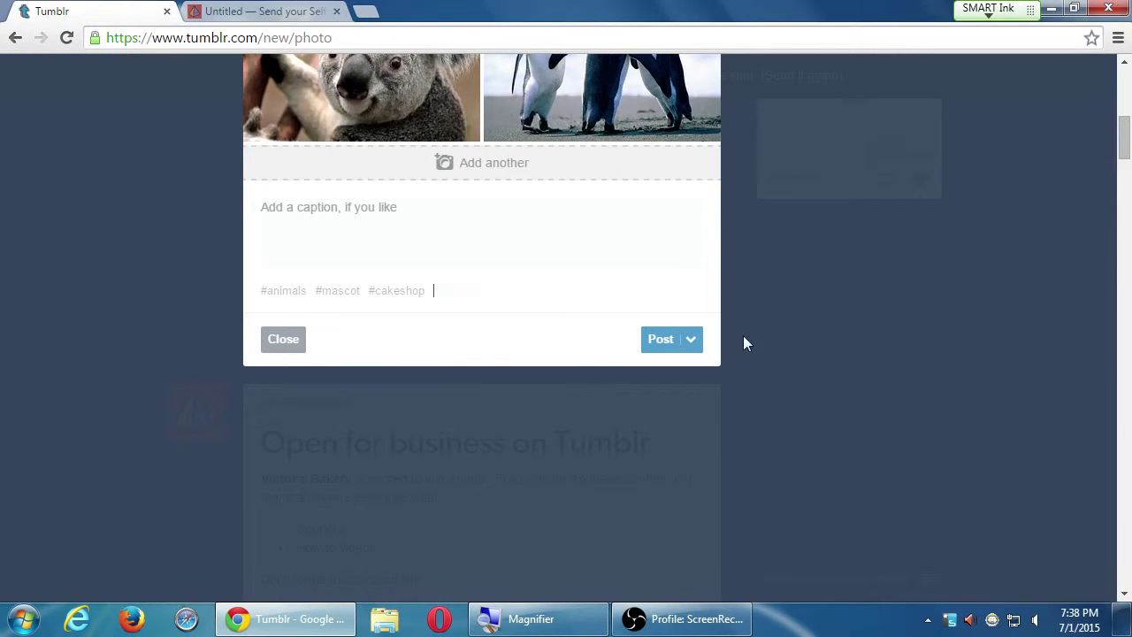
Step: Review the photo set and set the post's publishing option to Add to queue
{"action": "scroll", "coordinate": [765, 339], "scroll_direction": "up", "scroll_amount": 4}
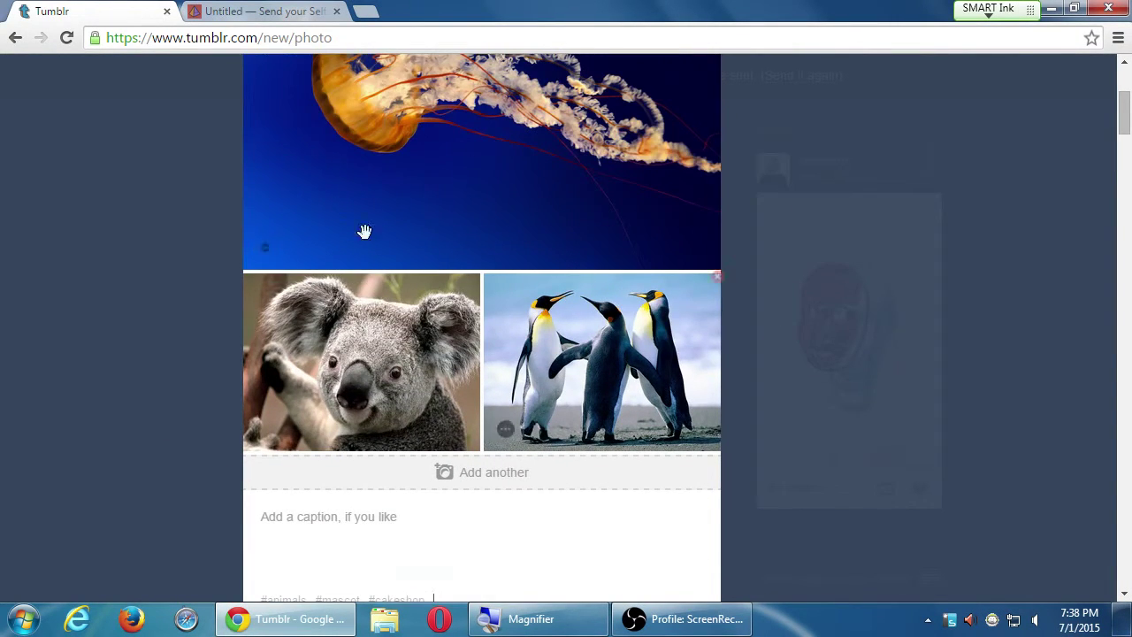
{"action": "scroll", "coordinate": [508, 256], "scroll_direction": "up", "scroll_amount": 2}
{"action": "scroll", "coordinate": [514, 255], "scroll_direction": "up", "scroll_amount": 2}
{"action": "scroll", "coordinate": [518, 253], "scroll_direction": "down", "scroll_amount": 4}
{"action": "scroll", "coordinate": [531, 267], "scroll_direction": "down", "scroll_amount": 2}
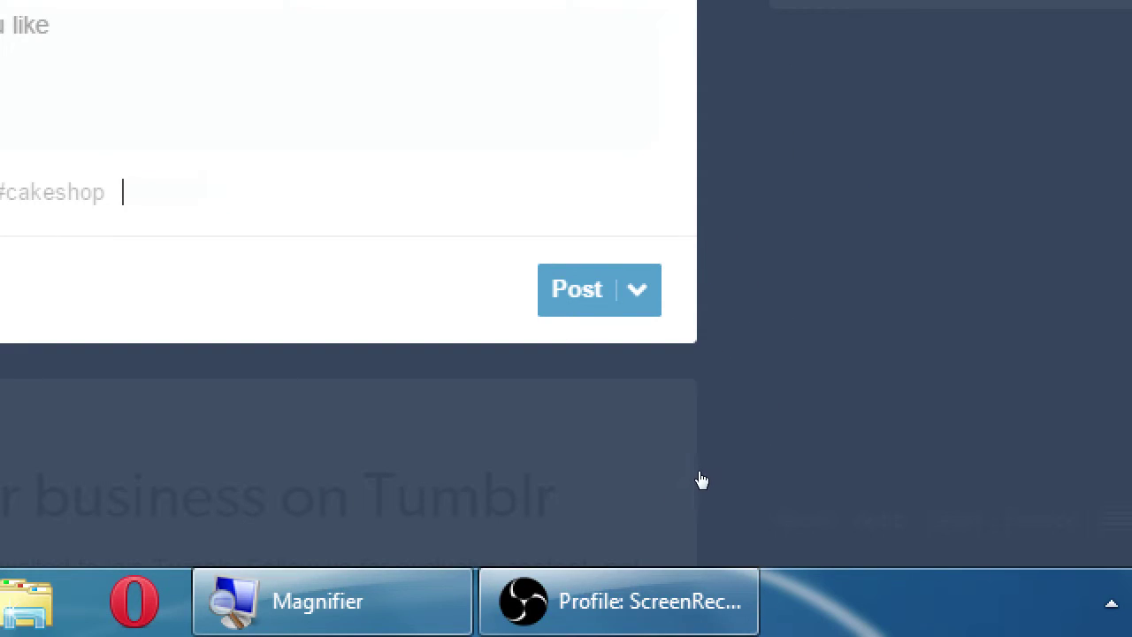
{"action": "left_click", "coordinate": [637, 289]}
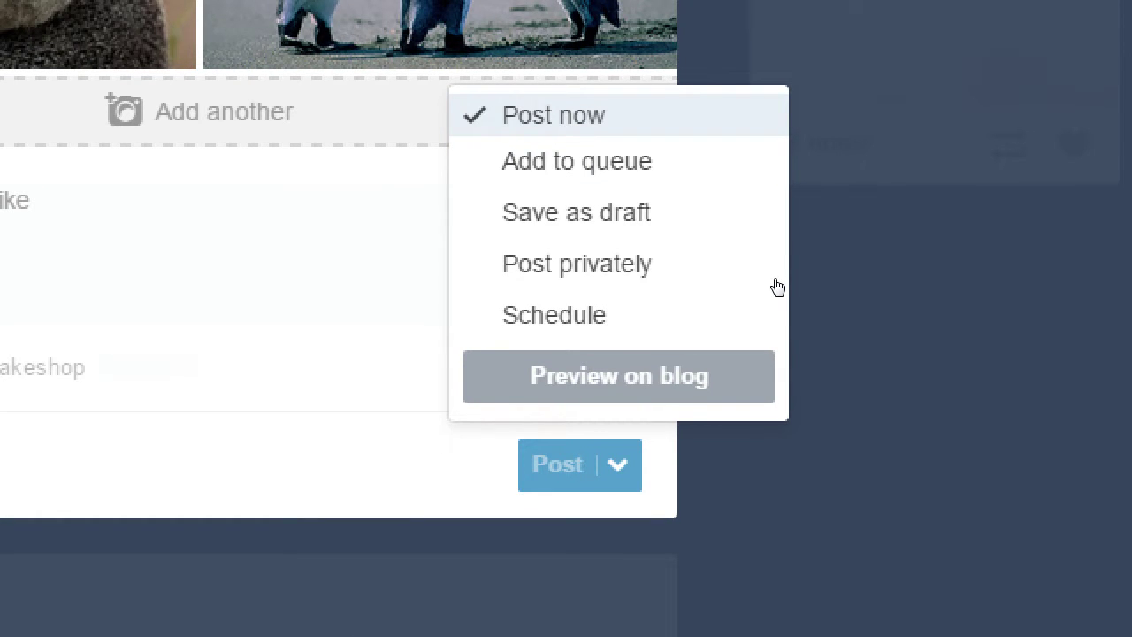
{"action": "key", "text": "Down"}
{"action": "key", "text": "Return"}
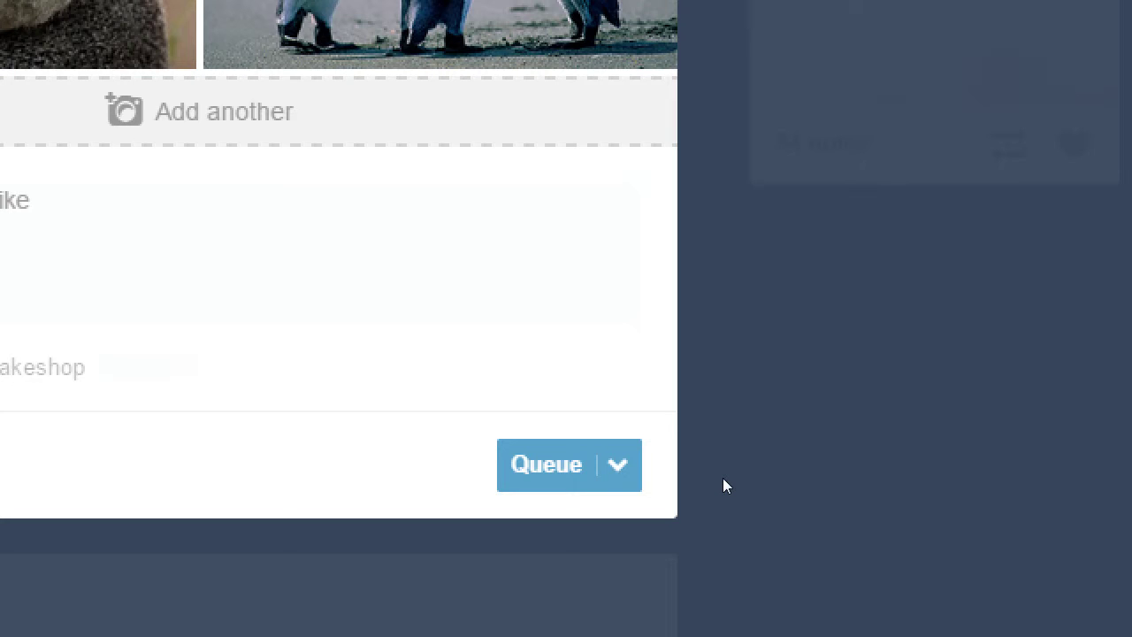
Step: Set the photo post's publishing option to Post privately
{"action": "left_click", "coordinate": [692, 469]}
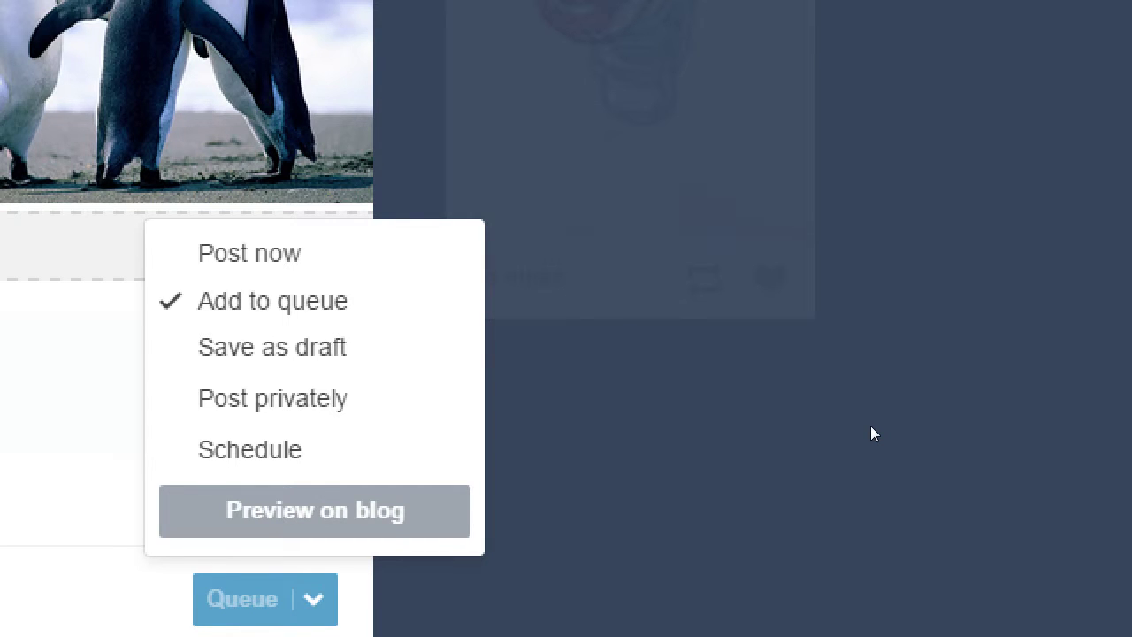
{"action": "key", "text": "Down"}
{"action": "key", "text": "Down"}
{"action": "key", "text": "Return"}
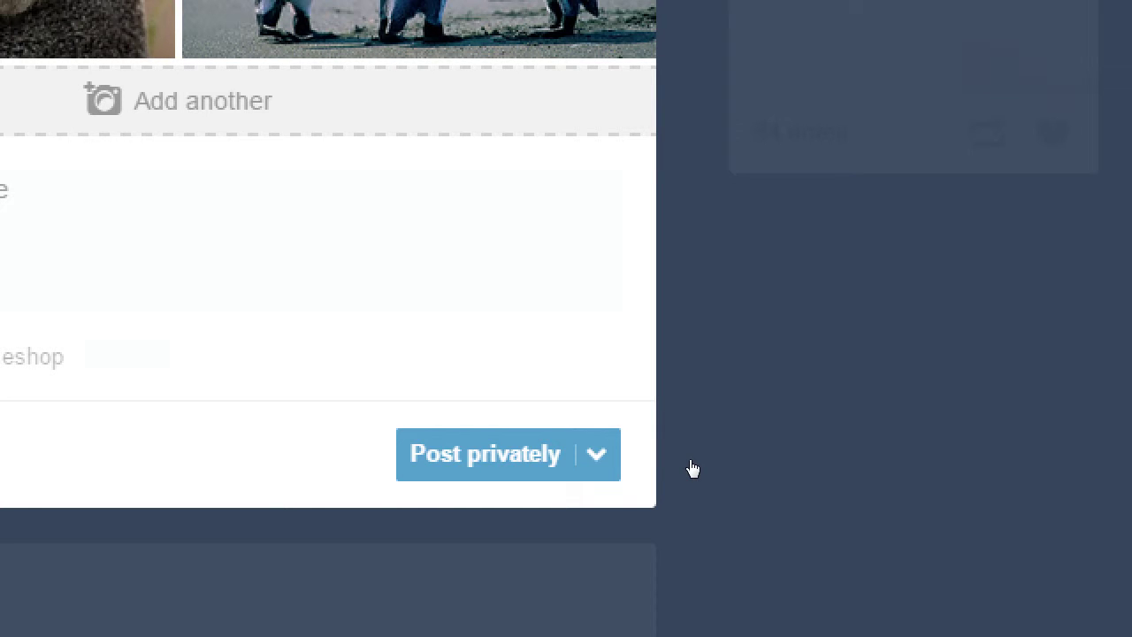
Step: Set the photo post's publishing option to Schedule with the date 2015-07-04
{"action": "left_click", "coordinate": [596, 454]}
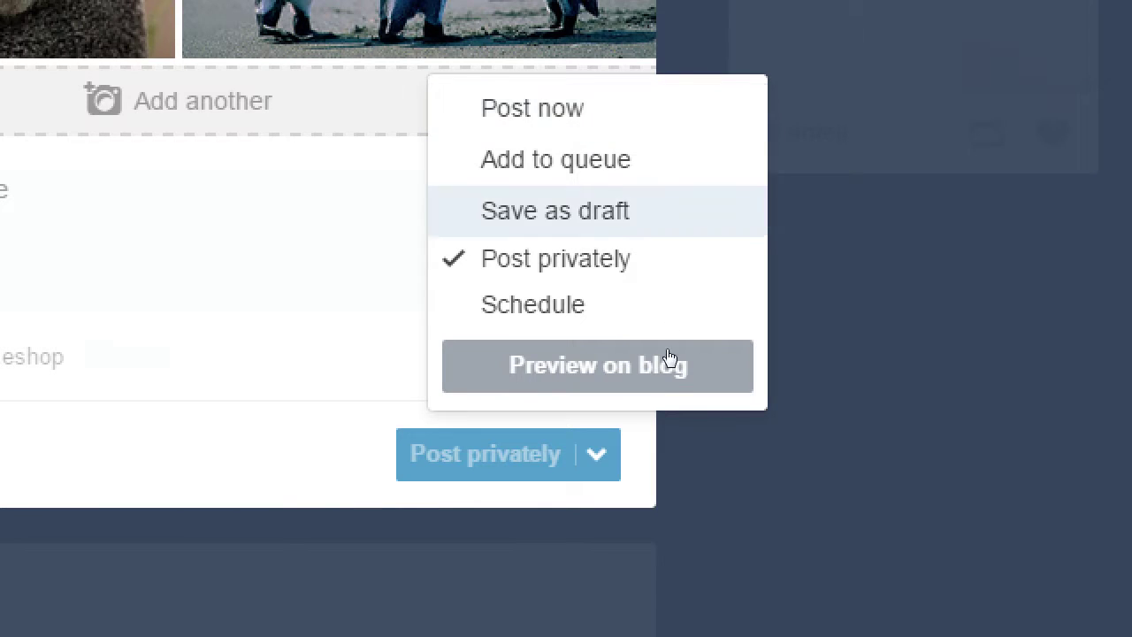
{"action": "key", "text": "Return"}
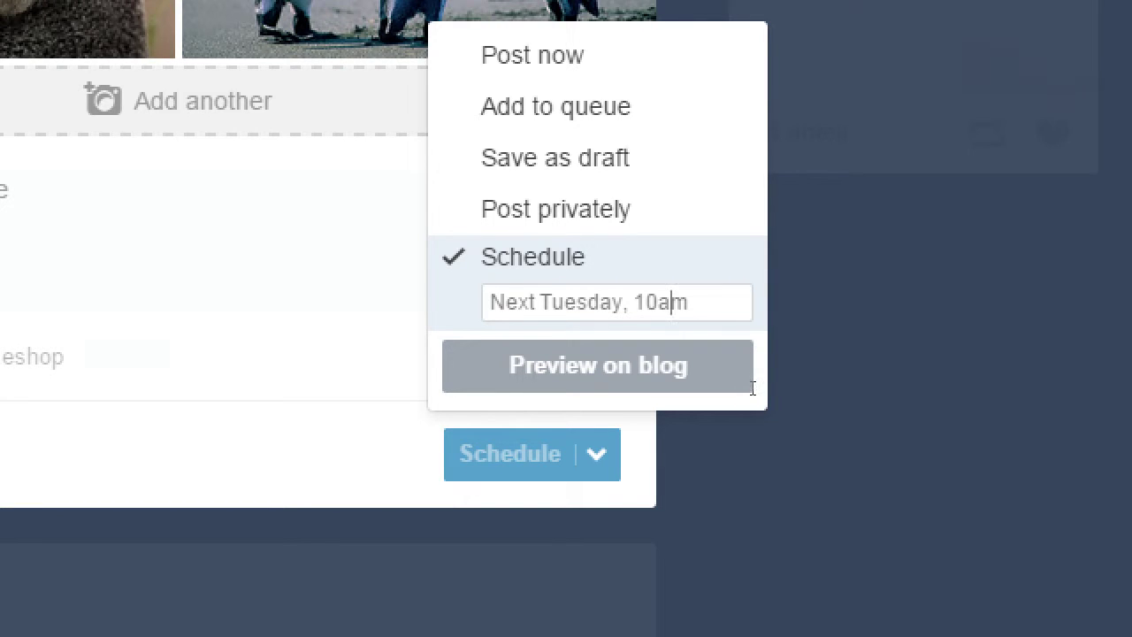
{"action": "key", "text": "ctrl+a"}
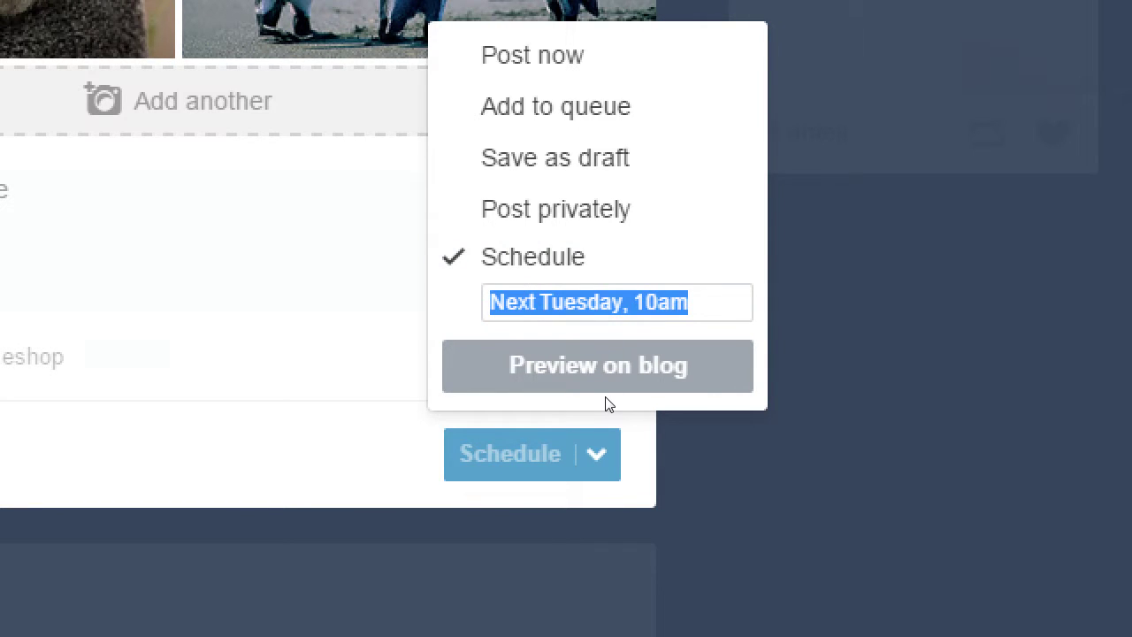
{"action": "type", "text": "2015-06"}
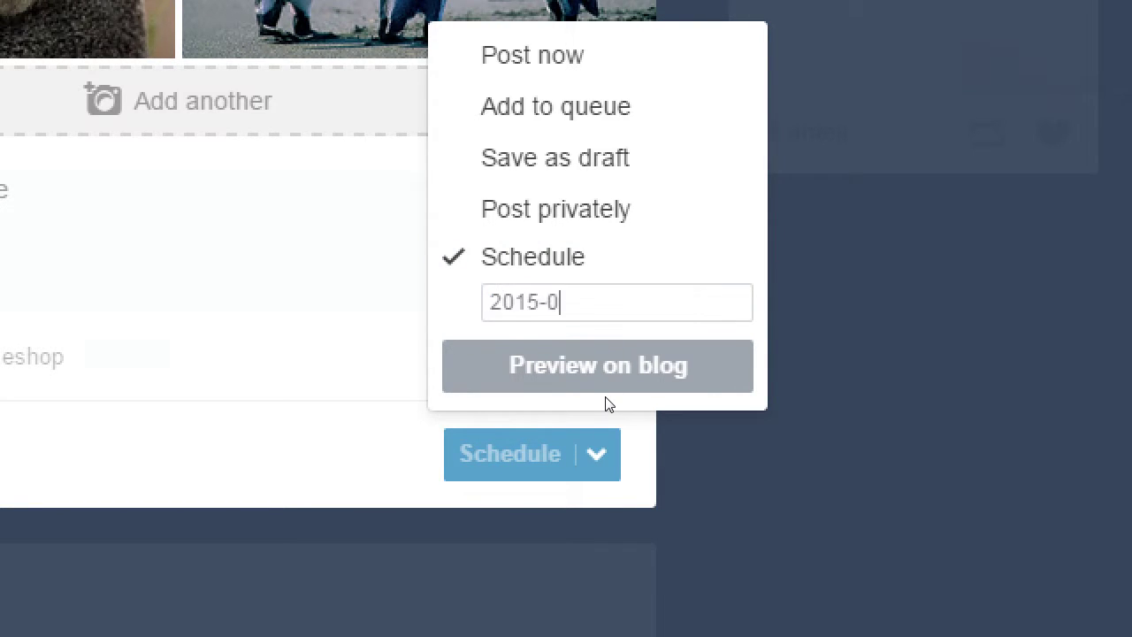
{"action": "key", "text": "BackSpace"}
{"action": "type", "text": "7-04"}
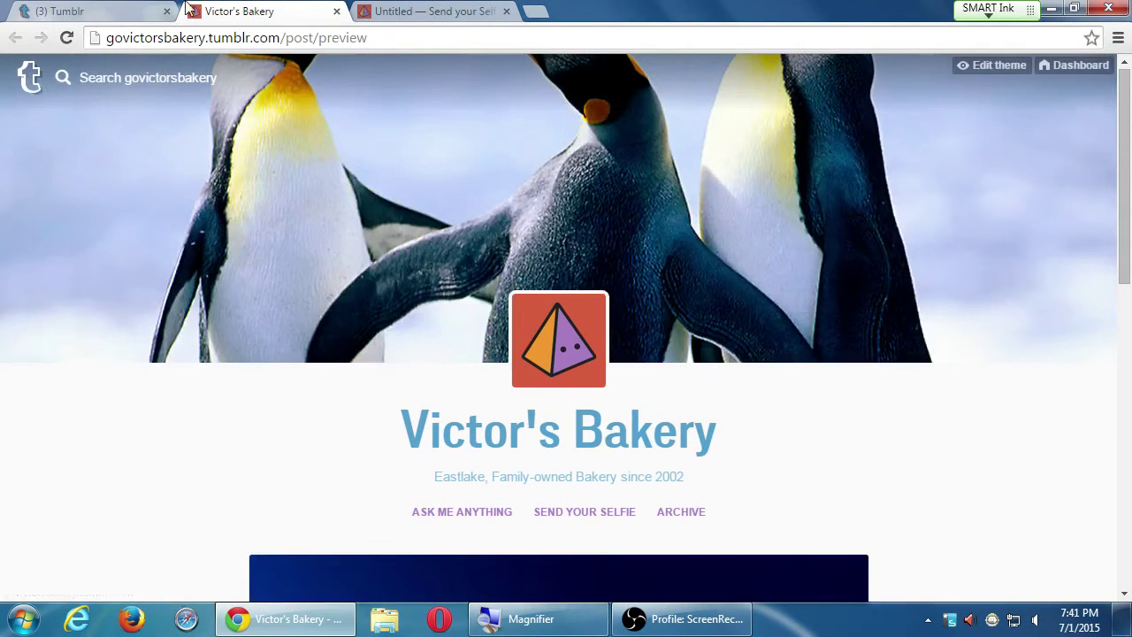
Step: Return to the photo post from the blog preview and replace its scheduled date with Saturday 4pm
{"action": "left_click", "coordinate": [112, 11]}
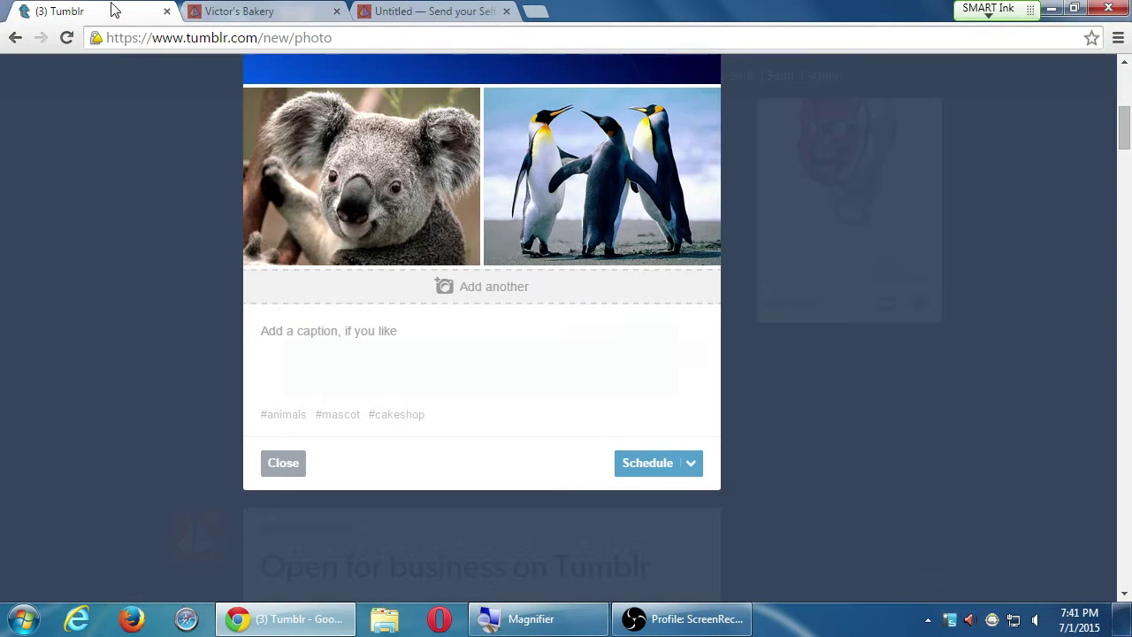
{"action": "left_click", "coordinate": [691, 463]}
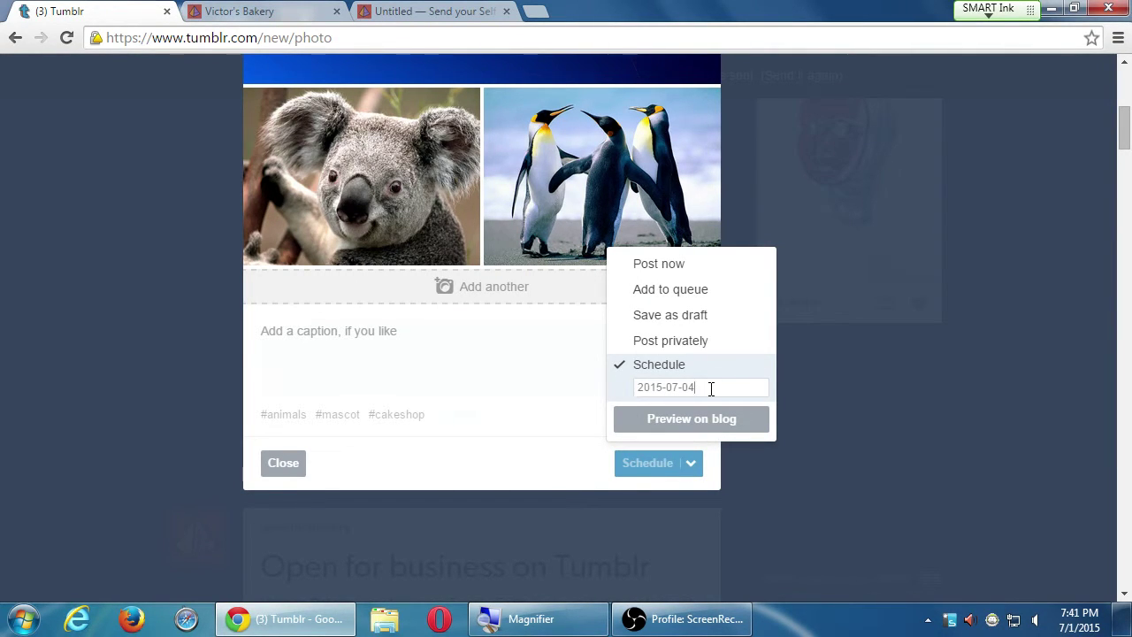
{"action": "key", "text": "BackSpace"}
{"action": "key", "text": "BackSpace"}
{"action": "key", "text": "BackSpace"}
{"action": "key", "text": "BackSpace"}
{"action": "key", "text": "BackSpace"}
{"action": "key", "text": "BackSpace"}
{"action": "key", "text": "BackSpace"}
{"action": "key", "text": "BackSpace"}
{"action": "key", "text": "BackSpace"}
{"action": "key", "text": "BackSpace"}
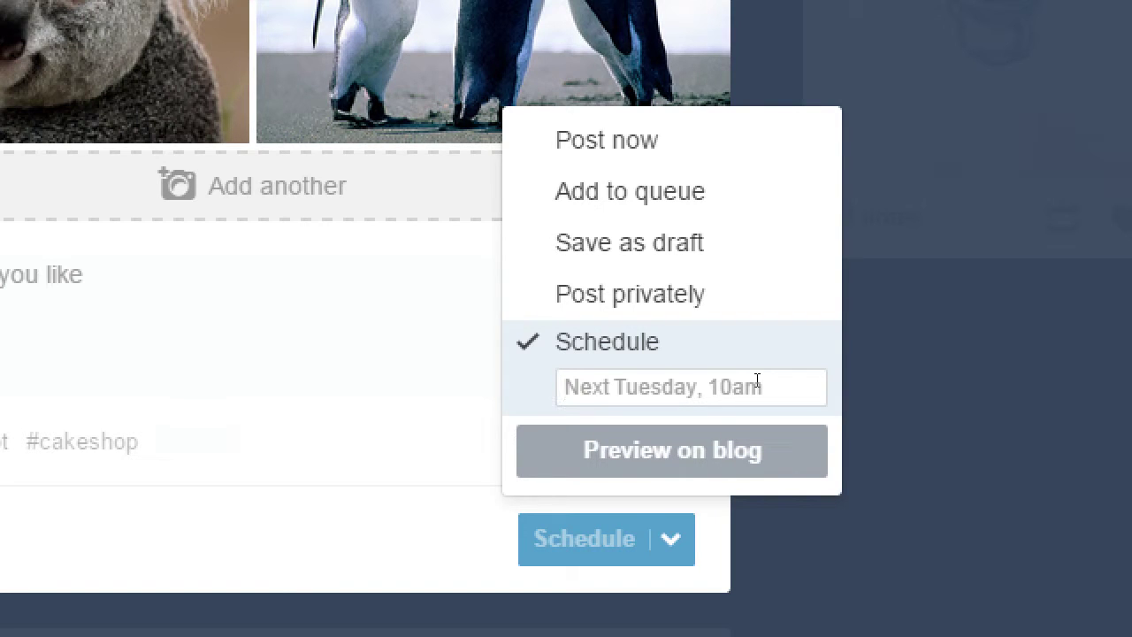
{"action": "type", "text": "Satur"}
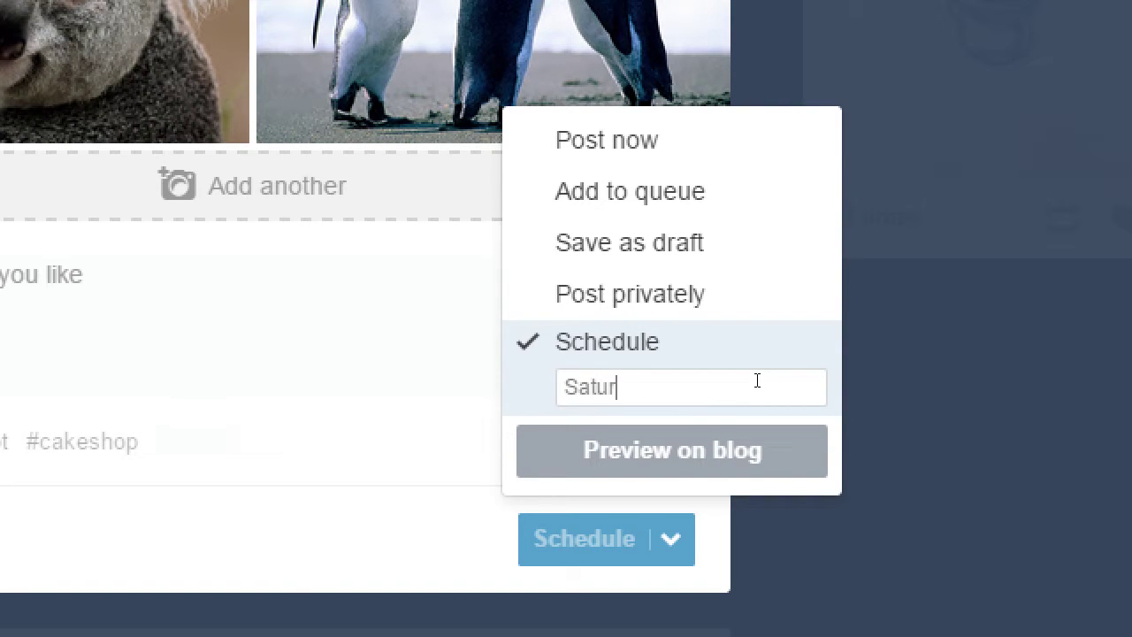
{"action": "type", "text": "day 4pm"}
{"action": "left_click", "coordinate": [533, 468]}
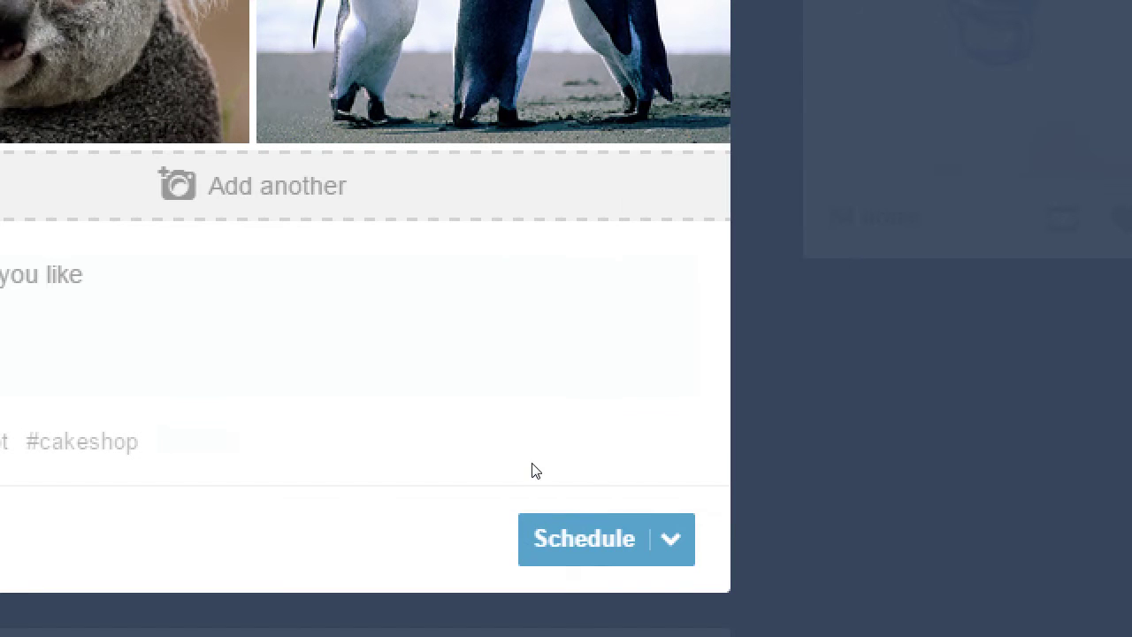
Step: Change the scheduled time to Next Saturday 4pm and submit the photo post for scheduling
{"action": "left_click", "coordinate": [670, 539]}
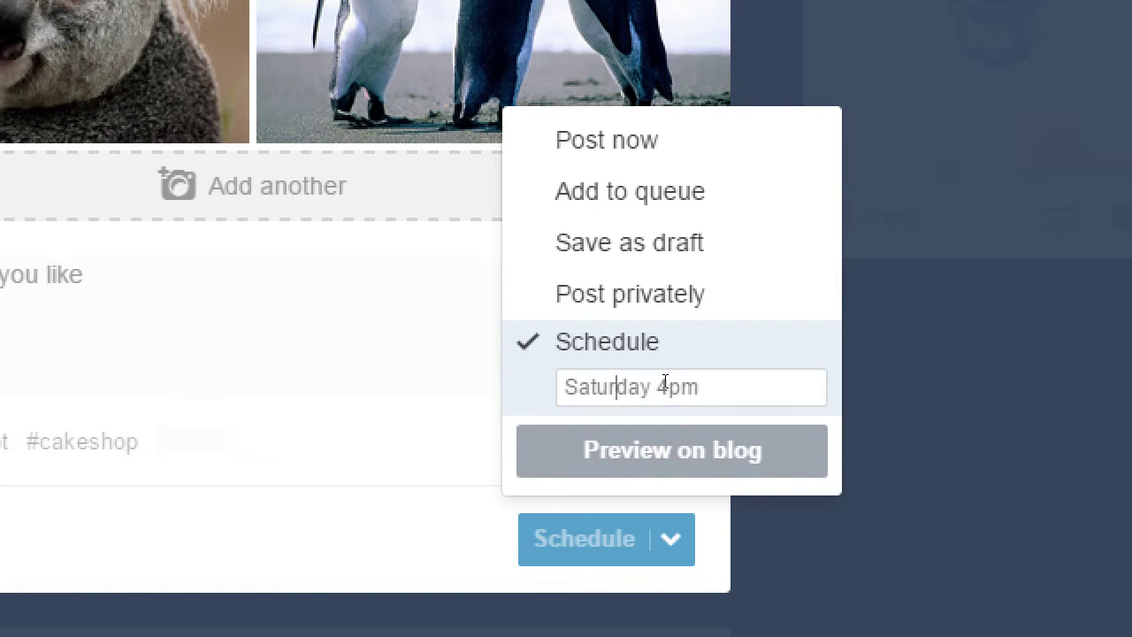
{"action": "type", "text": "Ne"}
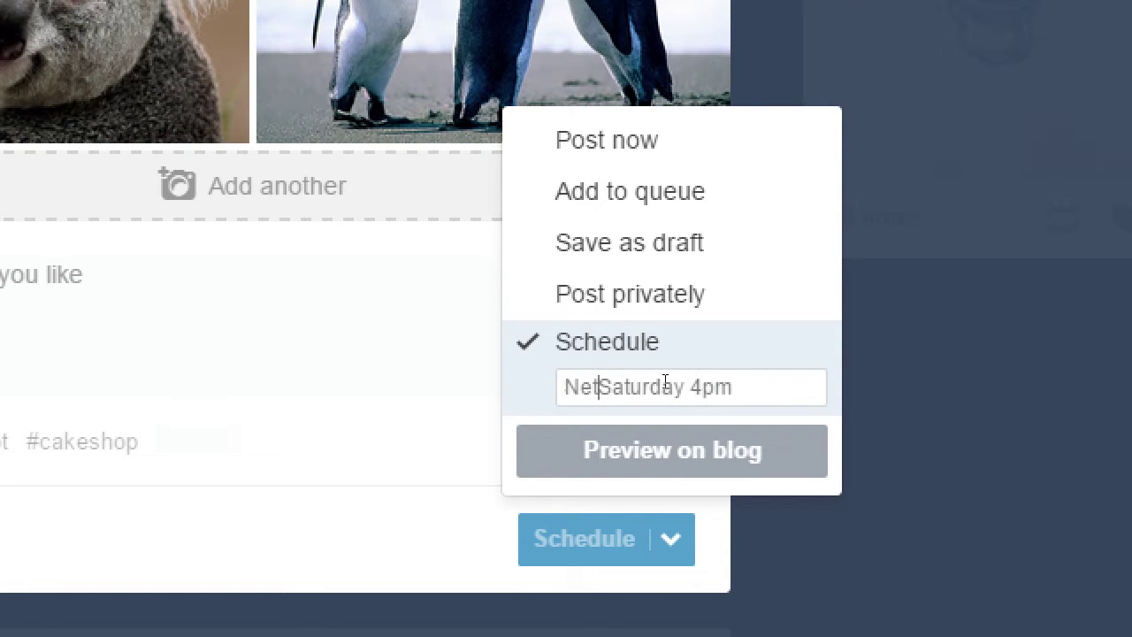
{"action": "type", "text": "xt"}
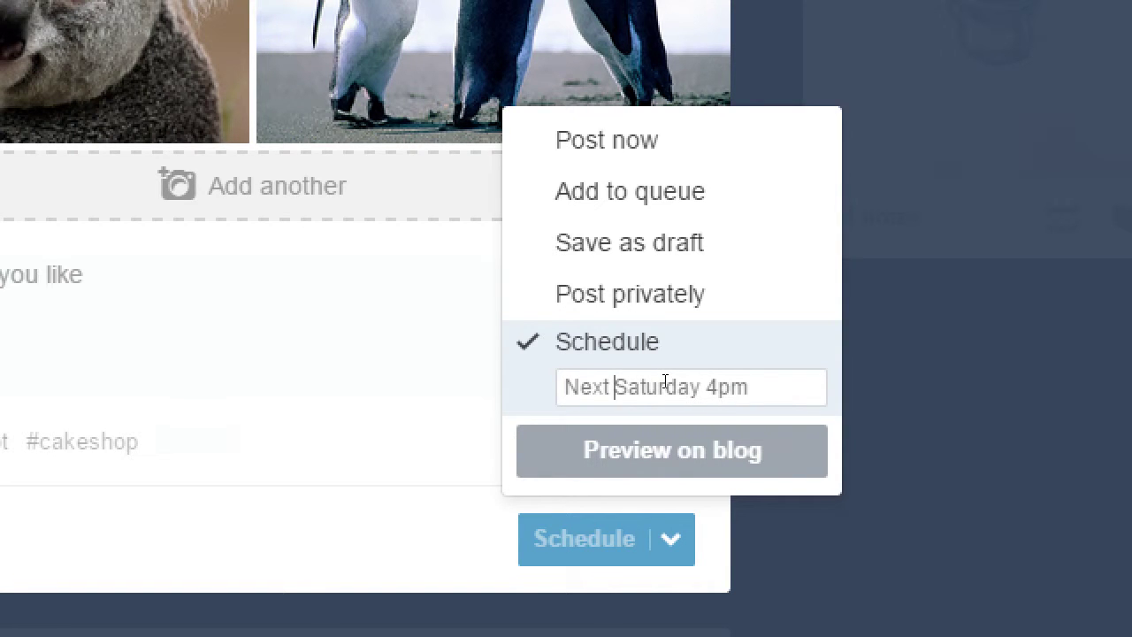
{"action": "left_click", "coordinate": [570, 449]}
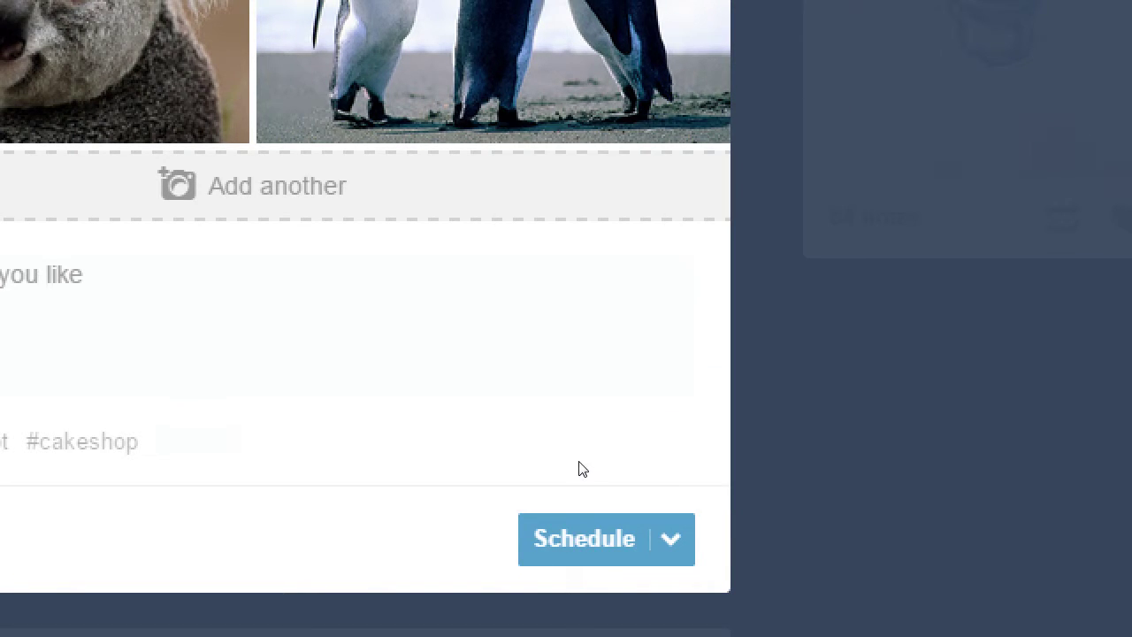
{"action": "key", "text": "ctrl+Return"}
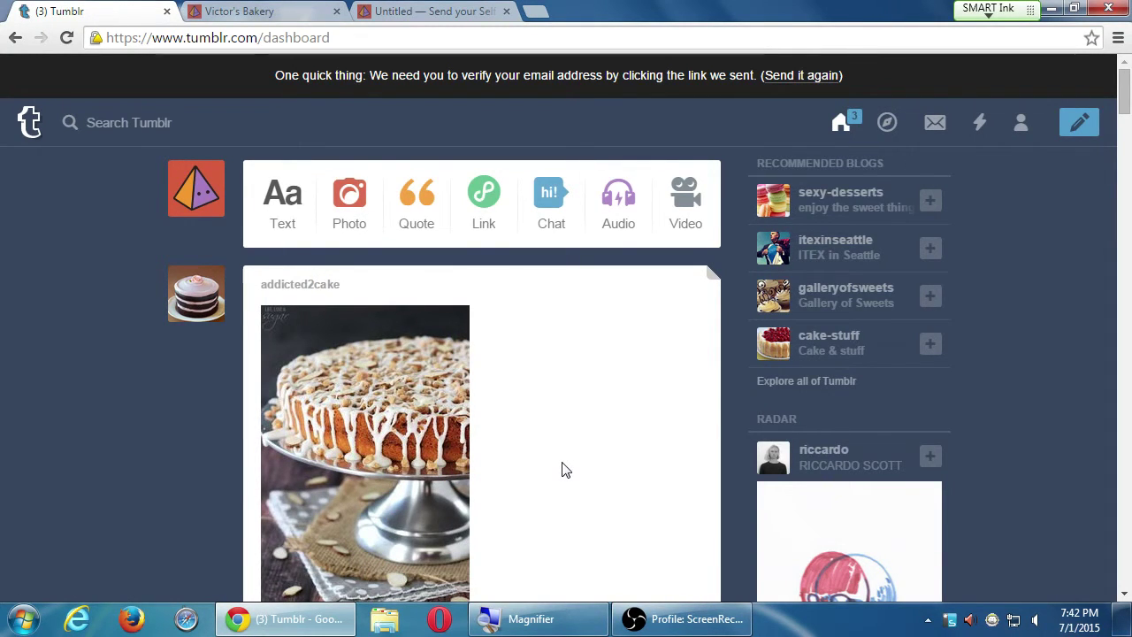
Step: Open the govictorsbakery blog's queue from the dashboard and check the scheduled photo post's date, photos and tags
{"action": "scroll", "coordinate": [566, 470], "scroll_direction": "down", "scroll_amount": 3}
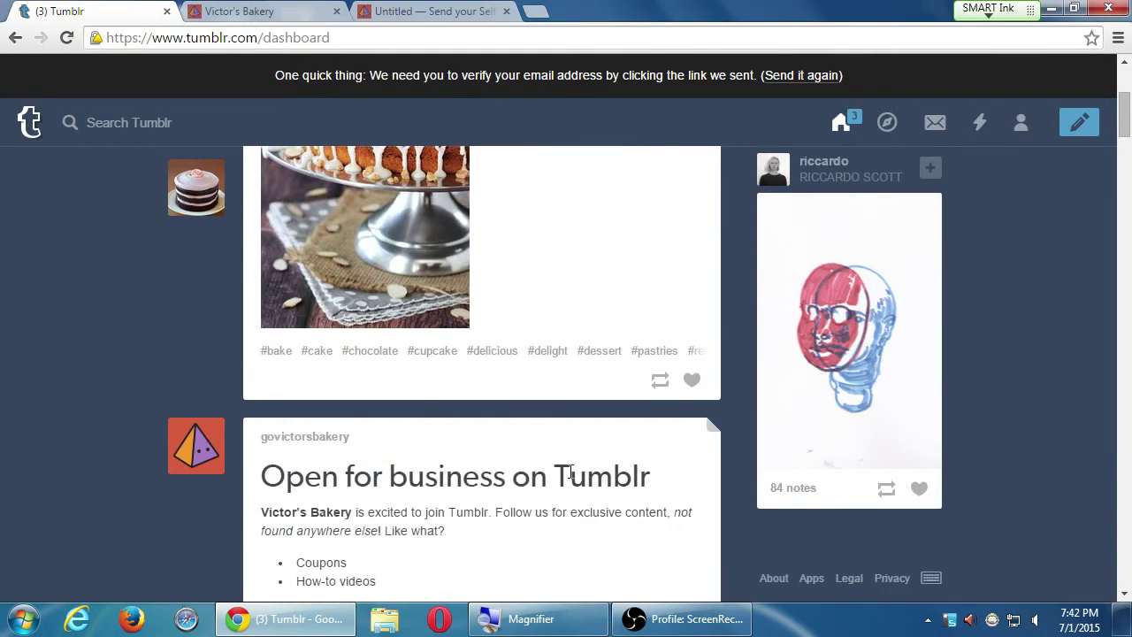
{"action": "scroll", "coordinate": [570, 473], "scroll_direction": "up", "scroll_amount": 3}
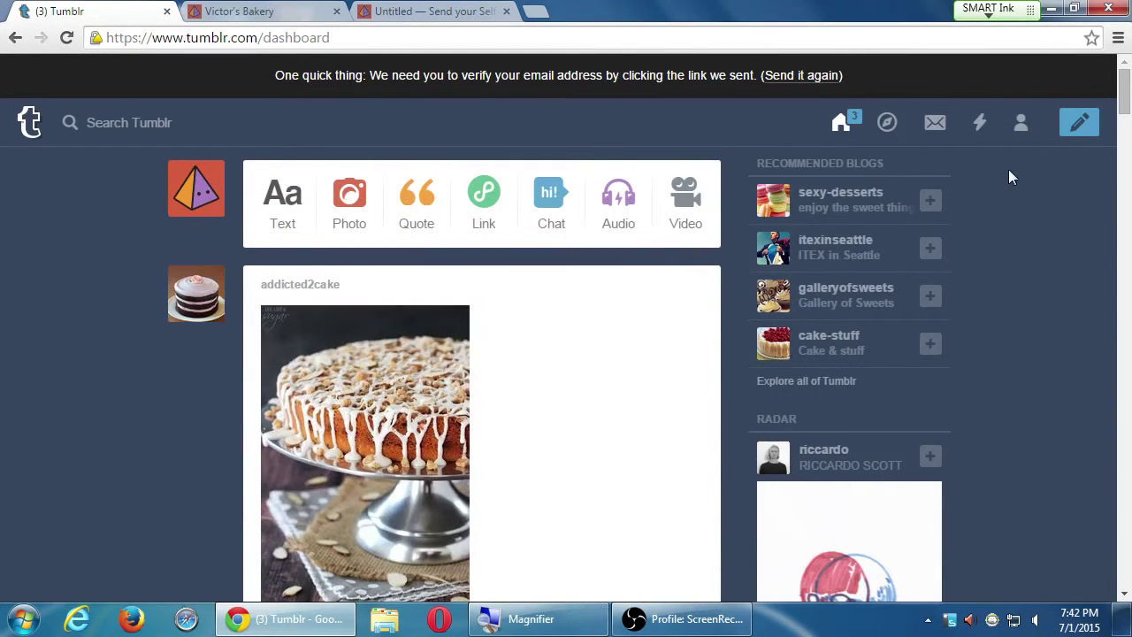
{"action": "left_click", "coordinate": [1023, 124]}
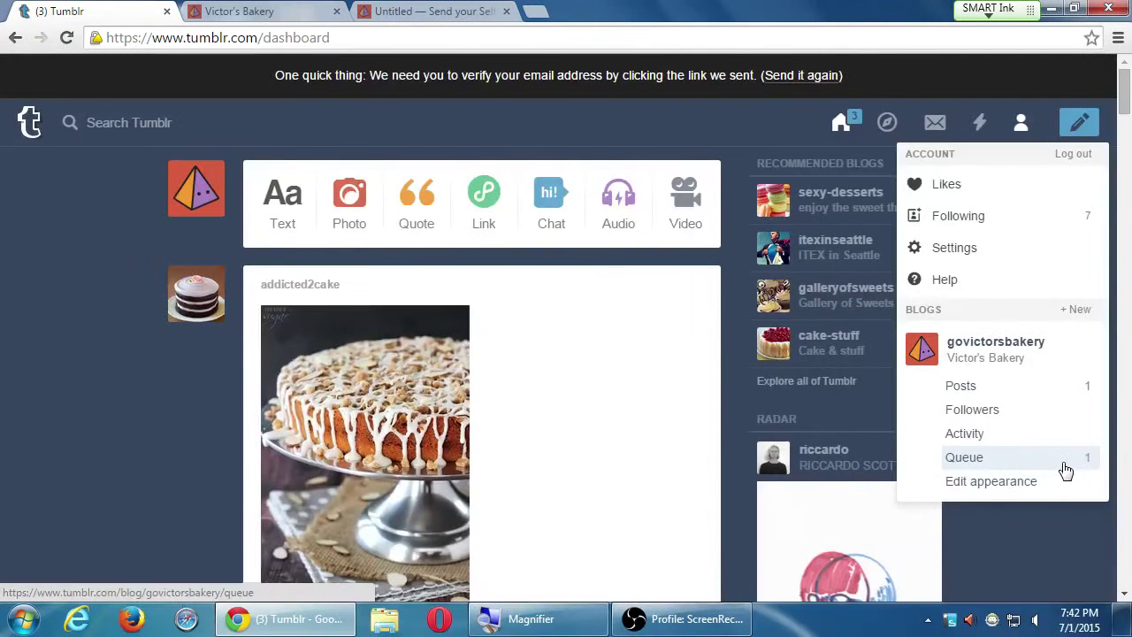
{"action": "left_click", "coordinate": [1065, 471]}
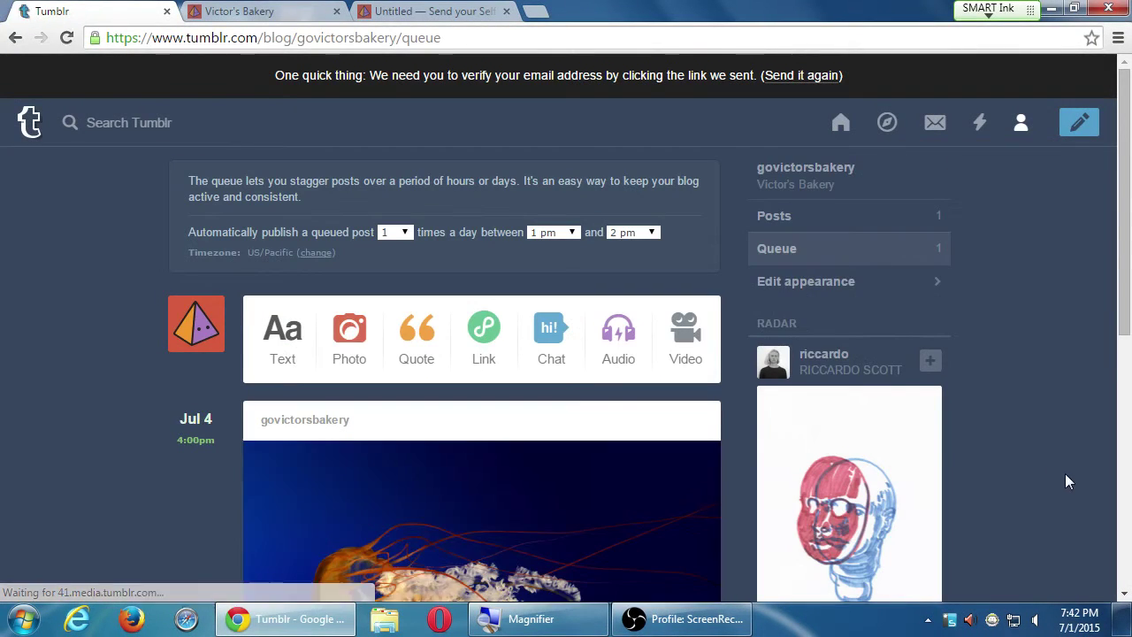
{"action": "scroll", "coordinate": [1046, 487], "scroll_direction": "down", "scroll_amount": 1}
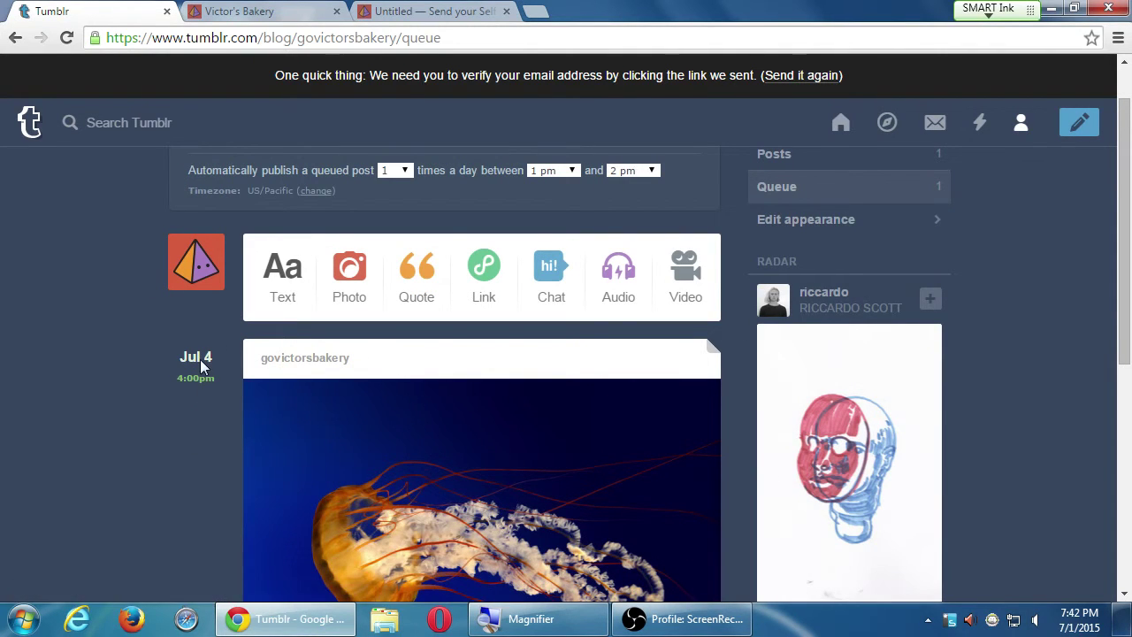
{"action": "scroll", "coordinate": [210, 425], "scroll_direction": "down", "scroll_amount": 6}
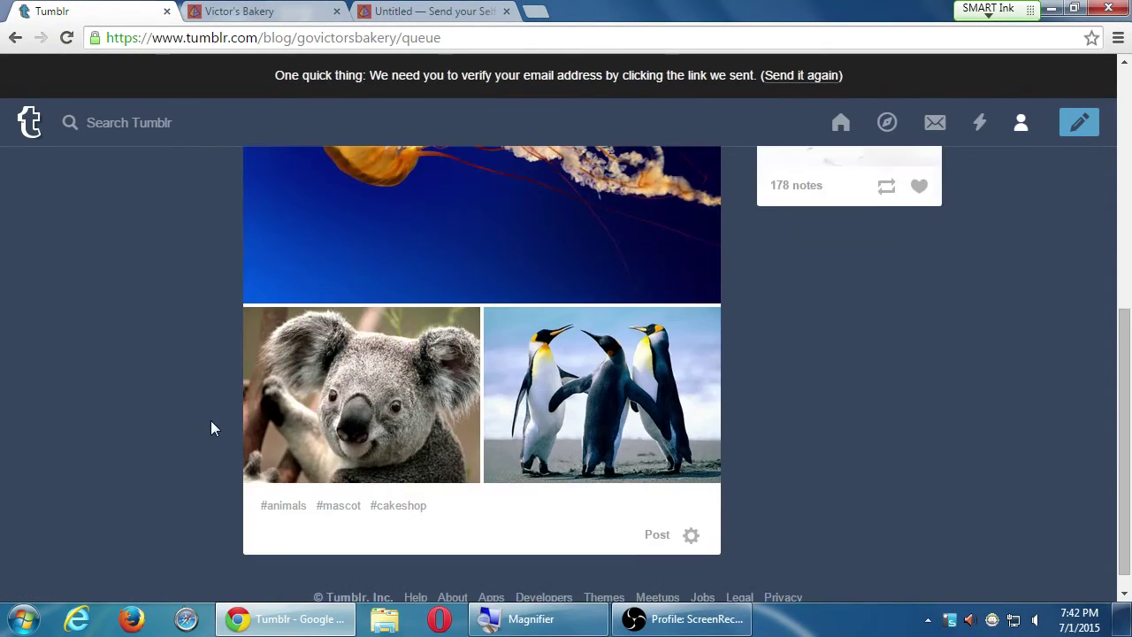
{"action": "scroll", "coordinate": [210, 428], "scroll_direction": "up", "scroll_amount": 6}
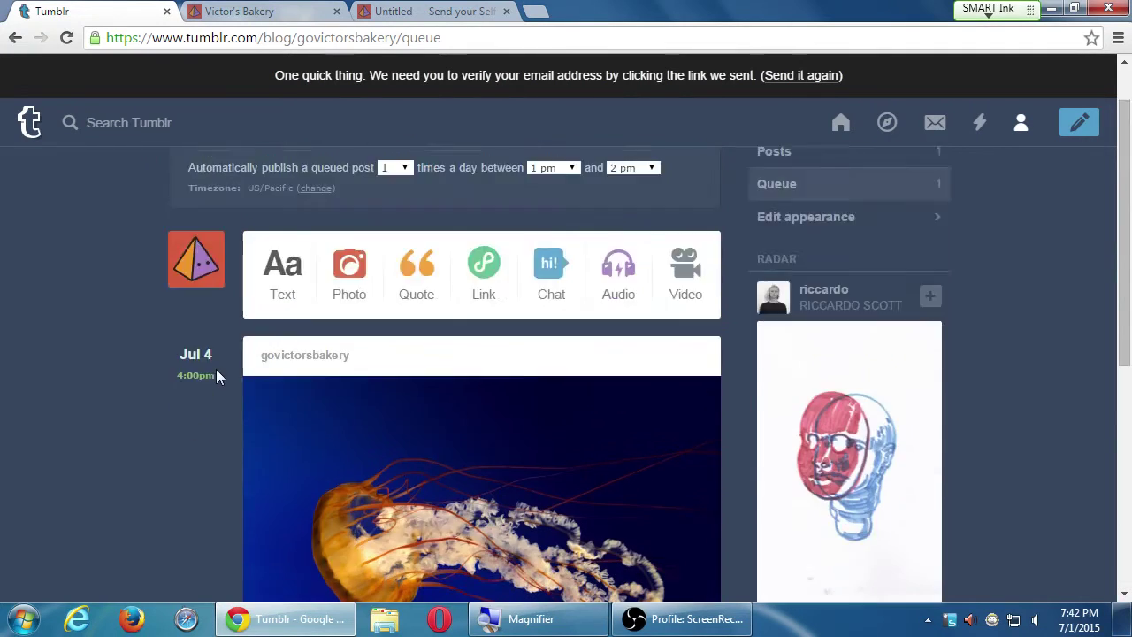
{"action": "left_click", "coordinate": [843, 127]}
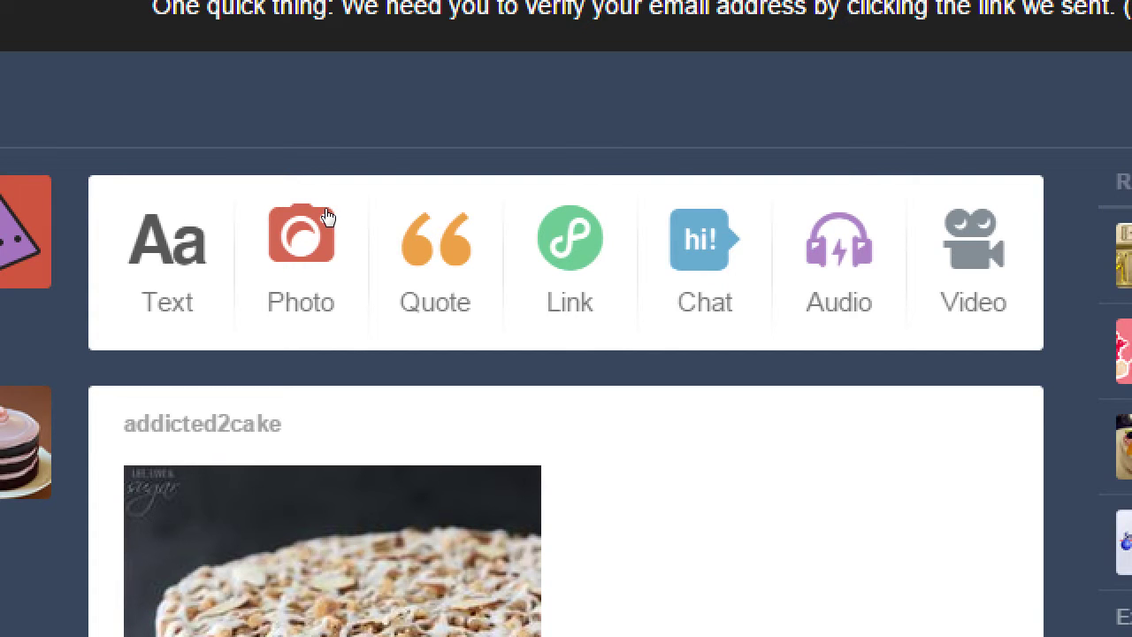
{"action": "key", "text": "l"}
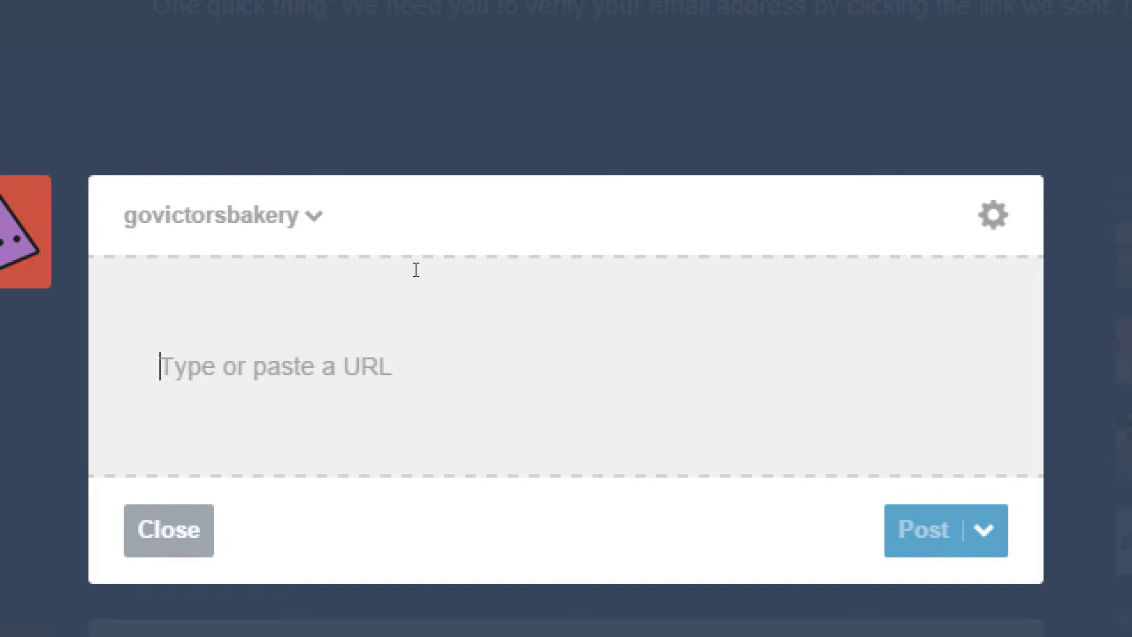
{"action": "type", "text": "htt"}
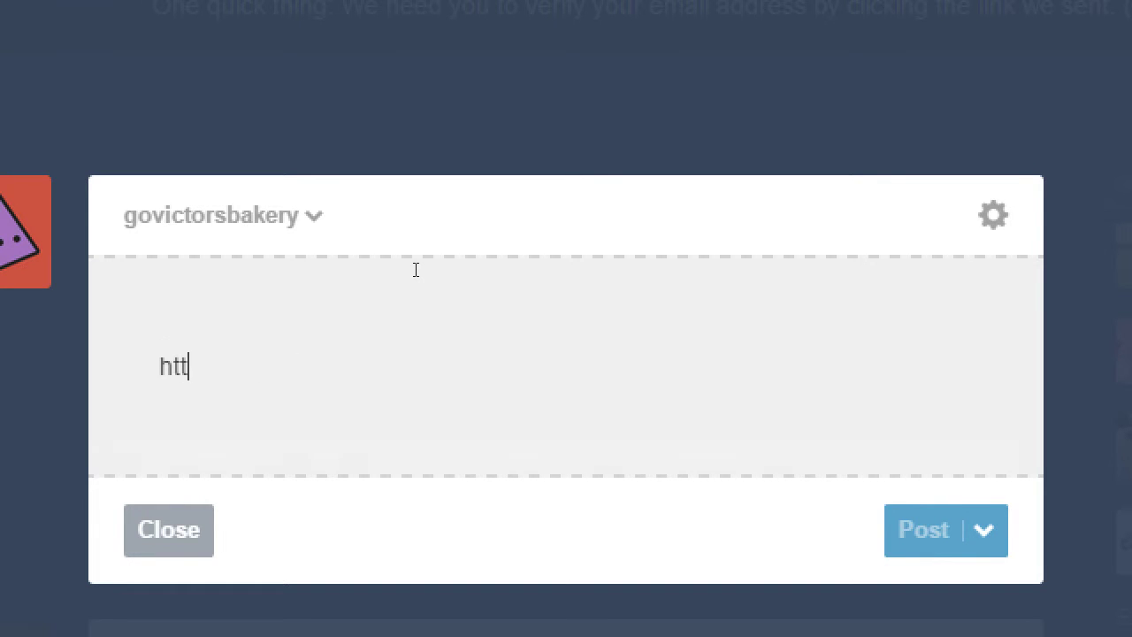
{"action": "type", "text": "p://pmdinteract"}
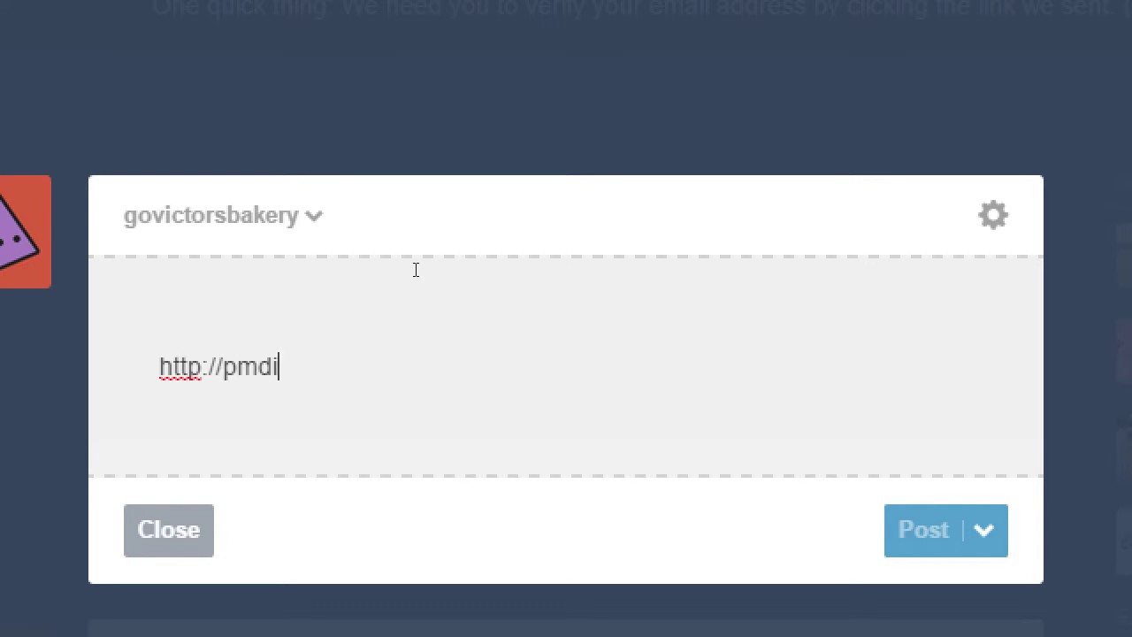
{"action": "type", "text": "ive.com/blog"}
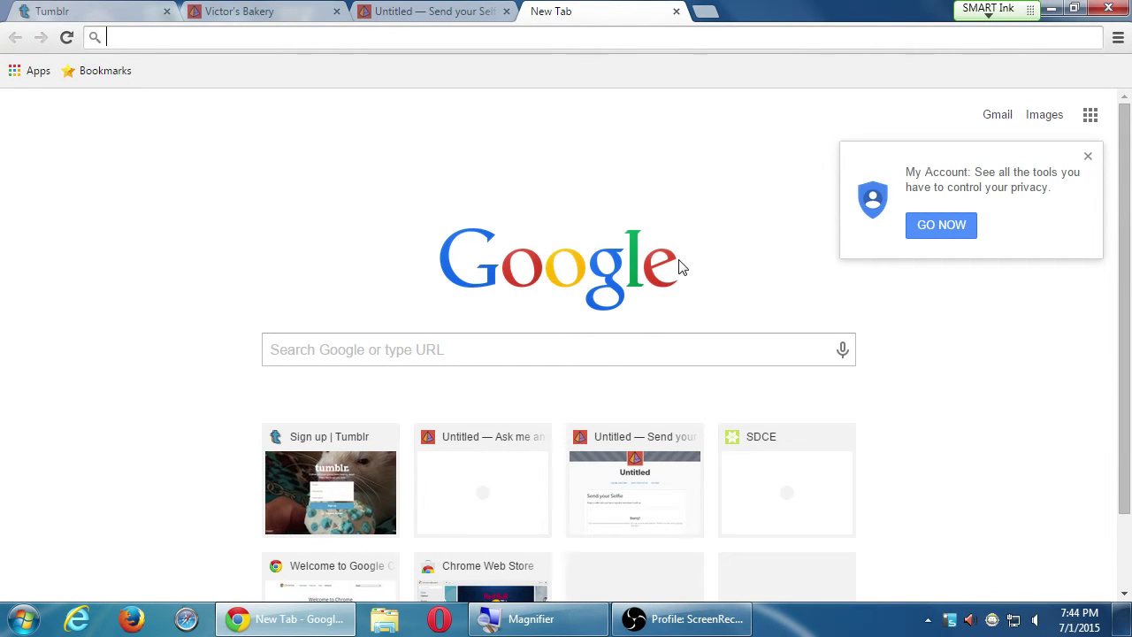
{"action": "type", "text": "s"}
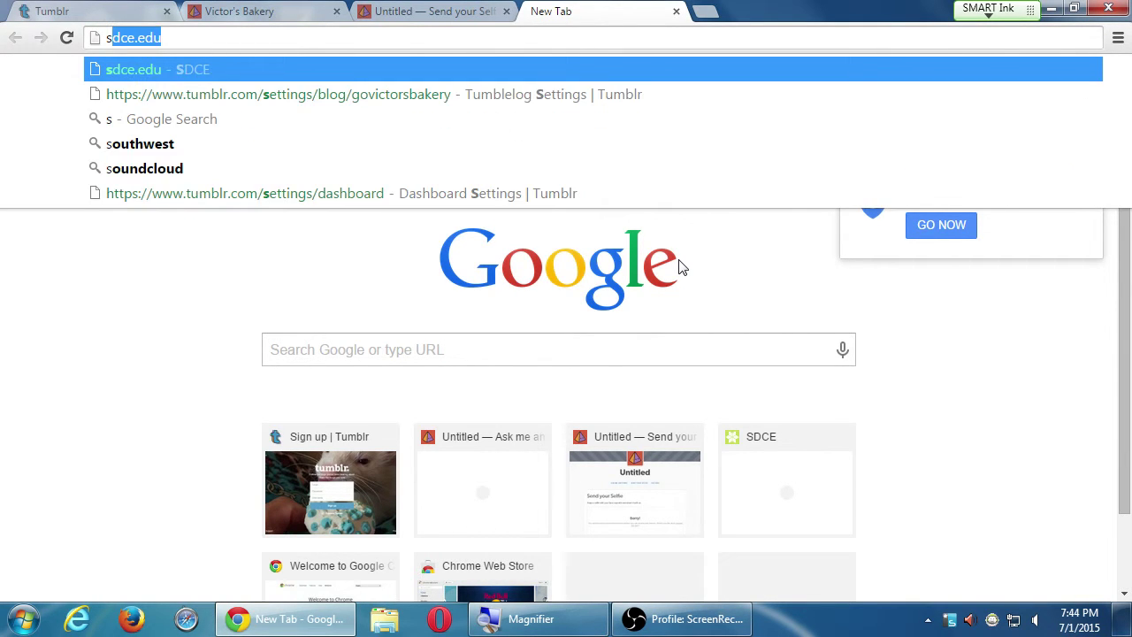
{"action": "type", "text": "oci"}
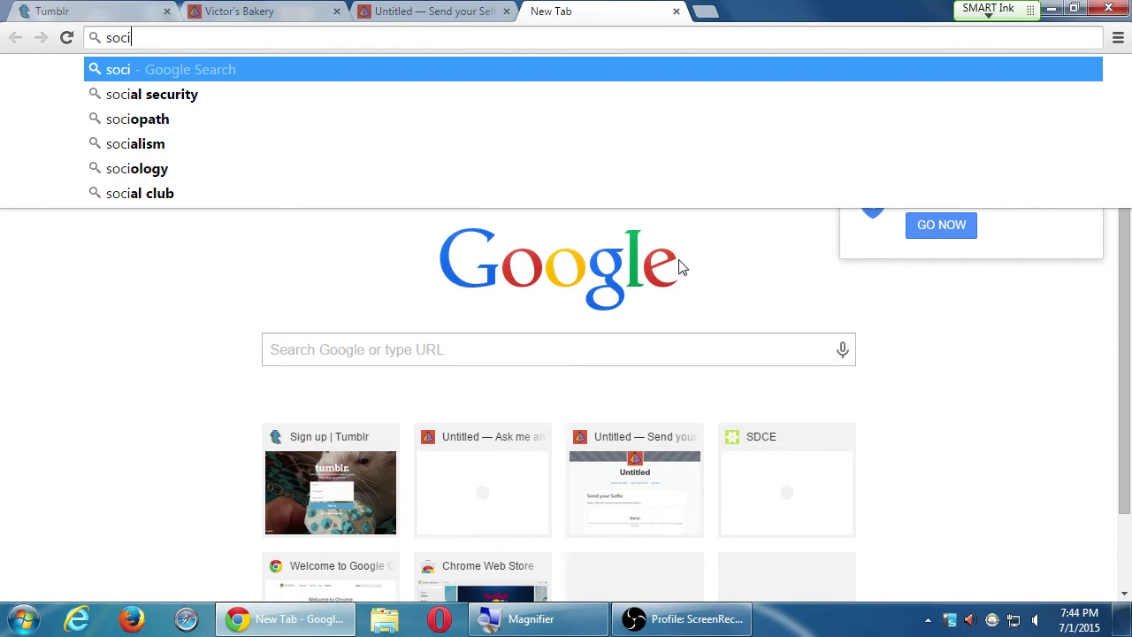
{"action": "key", "text": "BackSpace"}
{"action": "key", "text": "BackSpace"}
{"action": "key", "text": "BackSpace"}
{"action": "key", "text": "BackSpace"}
Step: Open windowscentral.com in the new browser tab and copy its web address
{"action": "type", "text": "wi"}
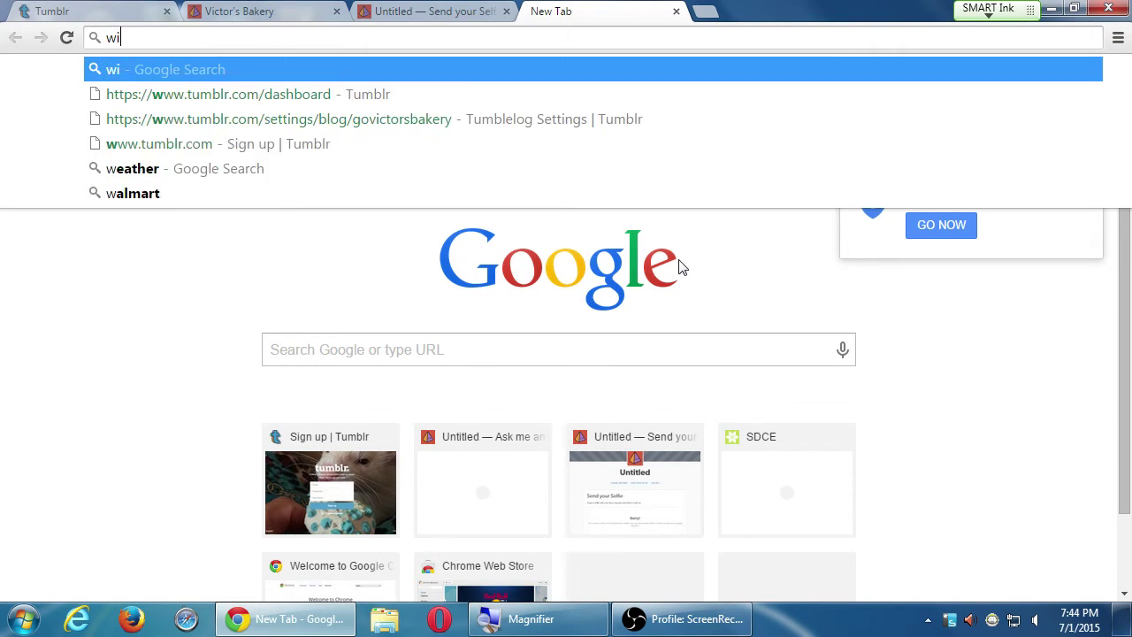
{"action": "type", "text": "ndowscentral.com"}
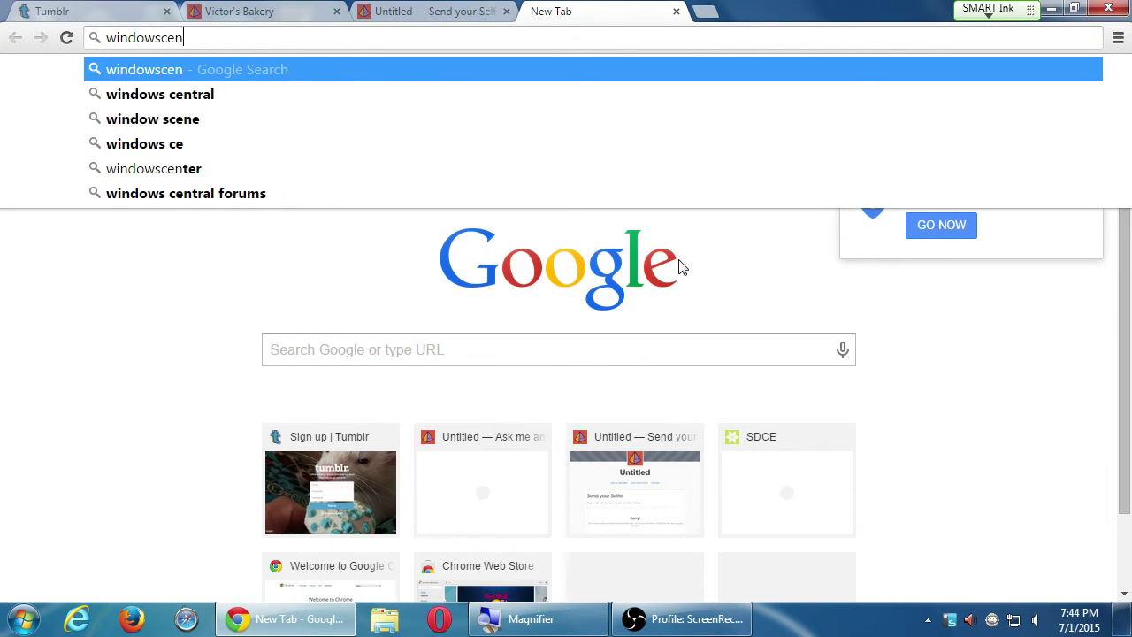
{"action": "key", "text": "Return"}
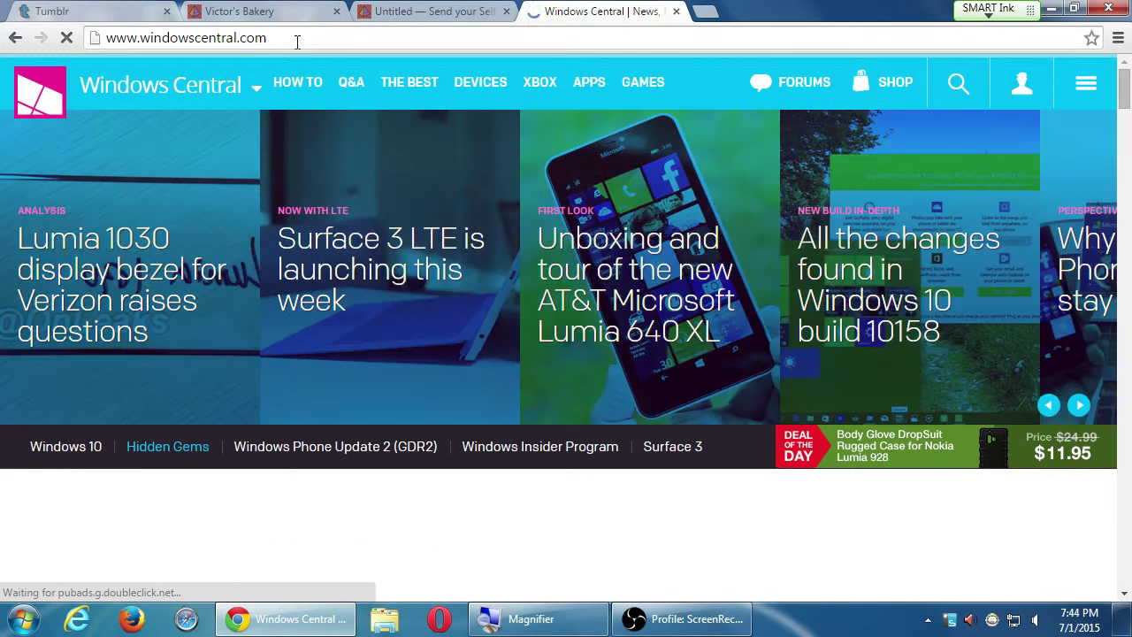
{"action": "left_click", "coordinate": [289, 35]}
{"action": "key", "text": "ctrl+c"}
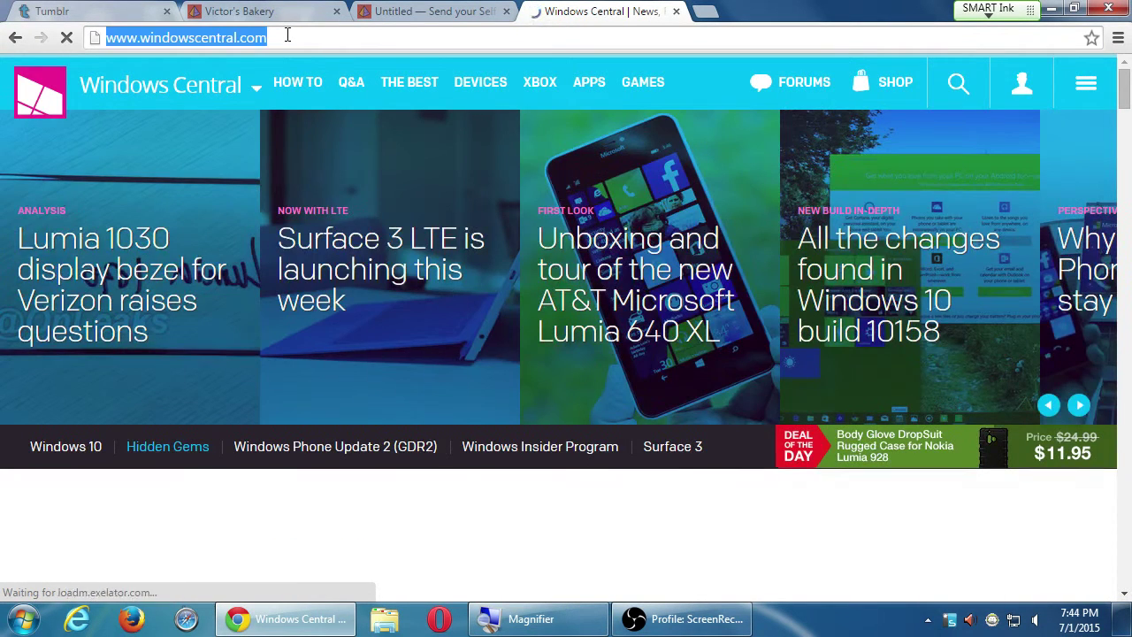
Step: Close the Victor's Bakery and Untitled browser tabs and paste the copied windowscentral.com address into the link post's URL field
{"action": "left_click", "coordinate": [288, 12]}
{"action": "key", "text": "ctrl+Tab"}
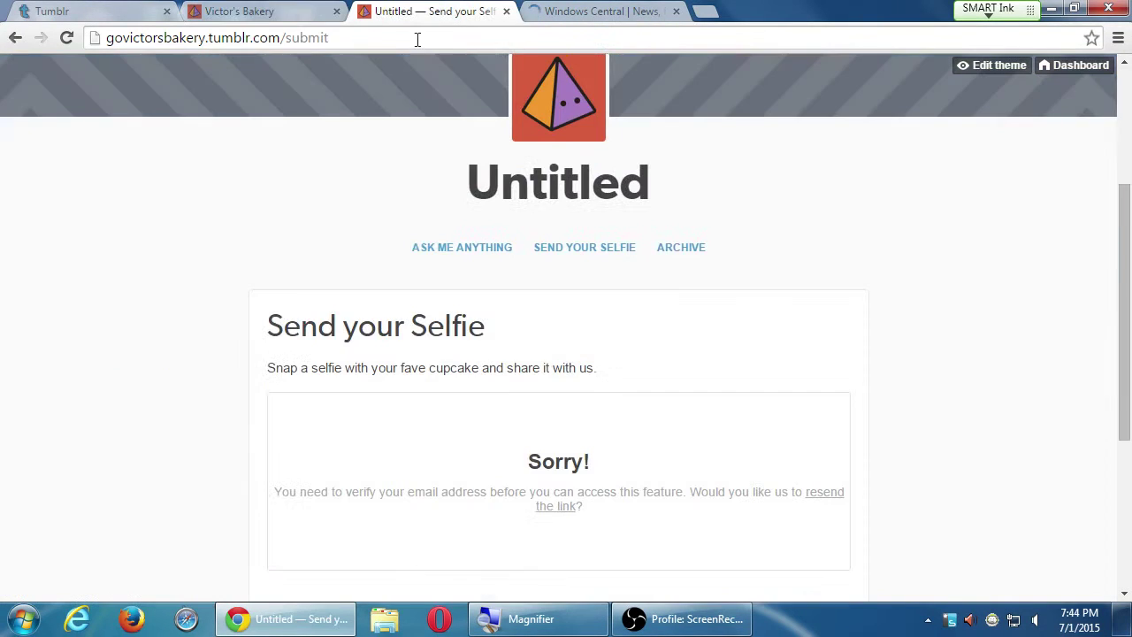
{"action": "key", "text": "ctrl+1"}
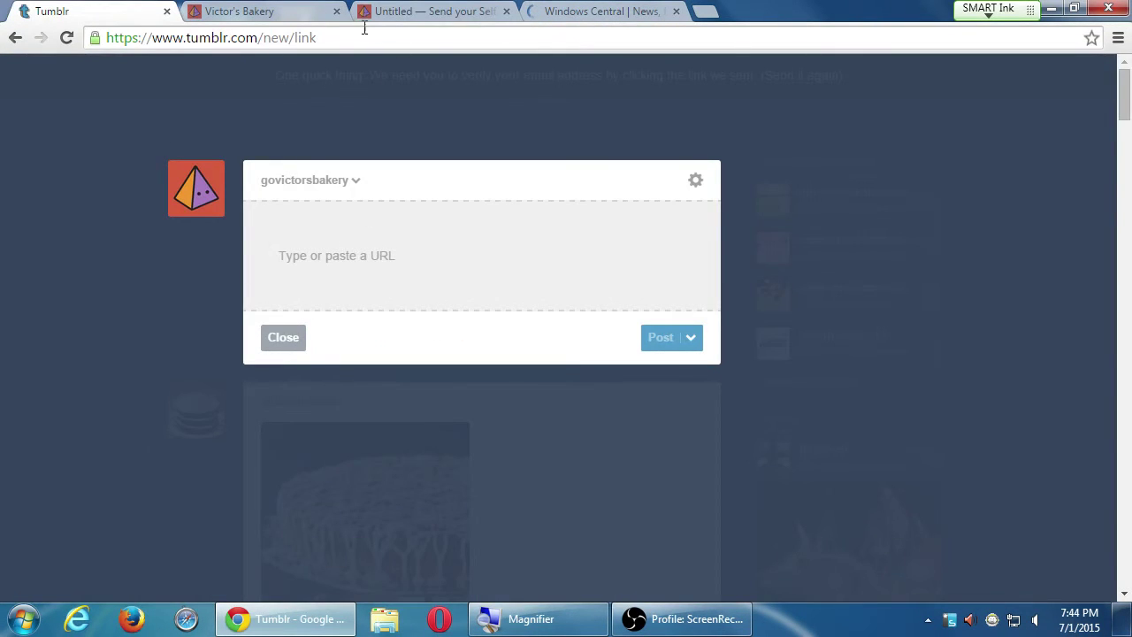
{"action": "left_click", "coordinate": [336, 12]}
{"action": "left_click", "coordinate": [336, 11]}
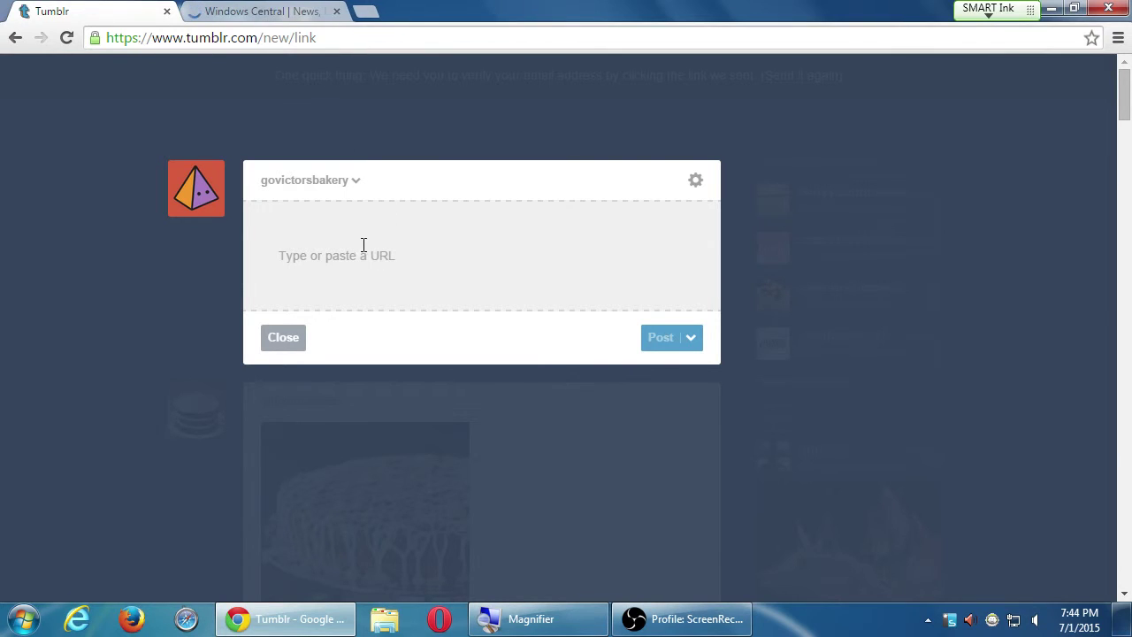
{"action": "key", "text": "ctrl+v"}
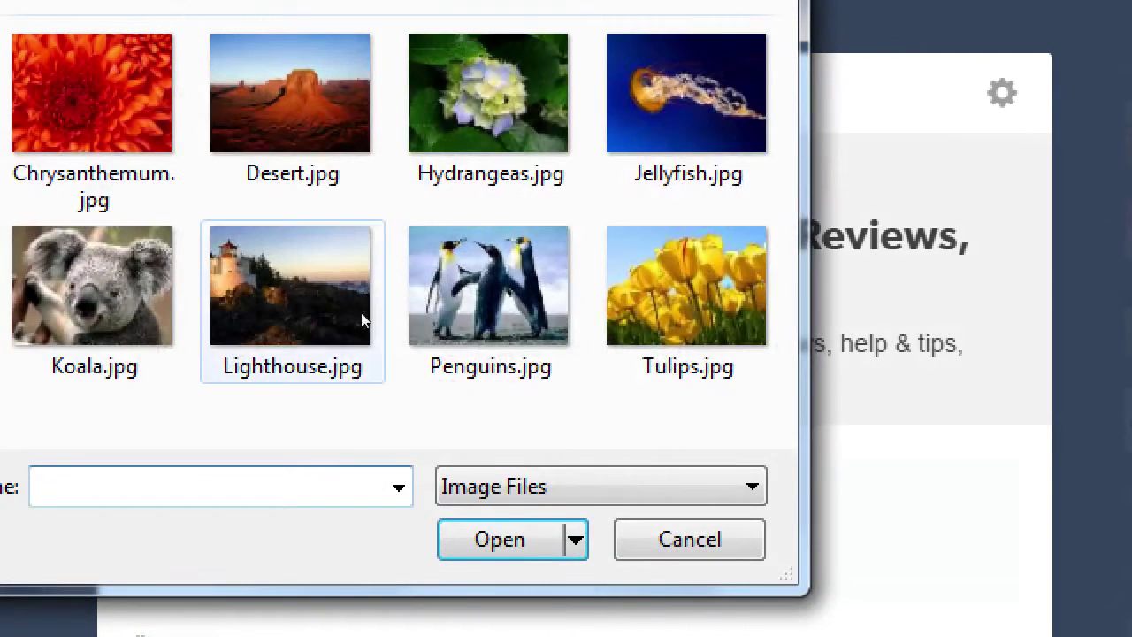
Step: Insert Lighthouse.jpg into the link post's description and remove the image again
{"action": "double_click", "coordinate": [353, 281]}
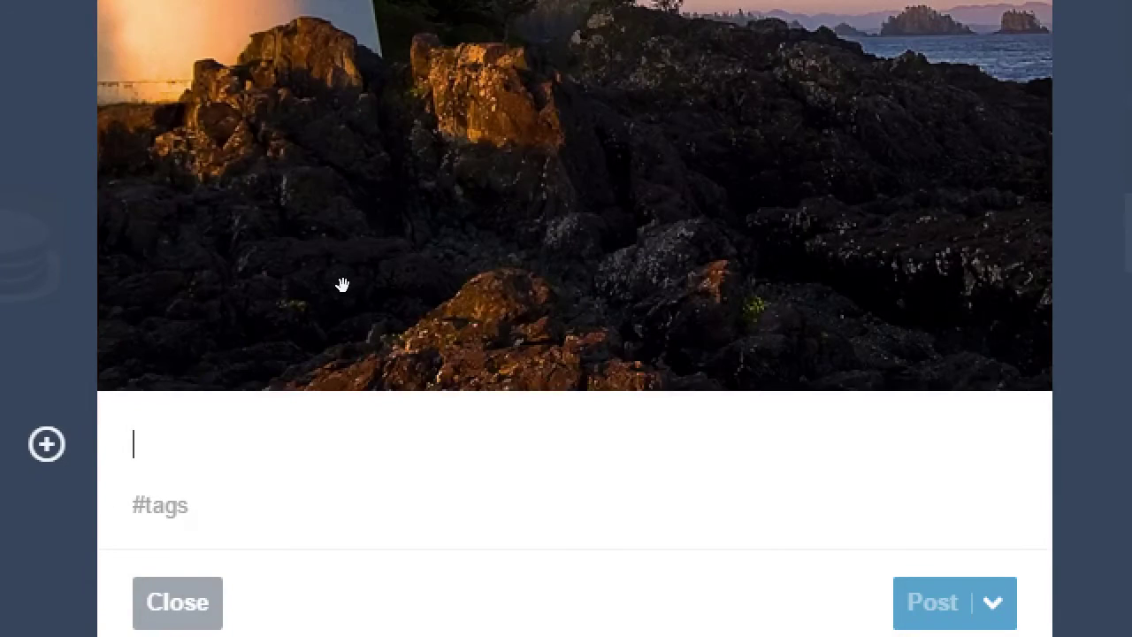
{"action": "scroll", "coordinate": [341, 301], "scroll_direction": "up", "scroll_amount": 3}
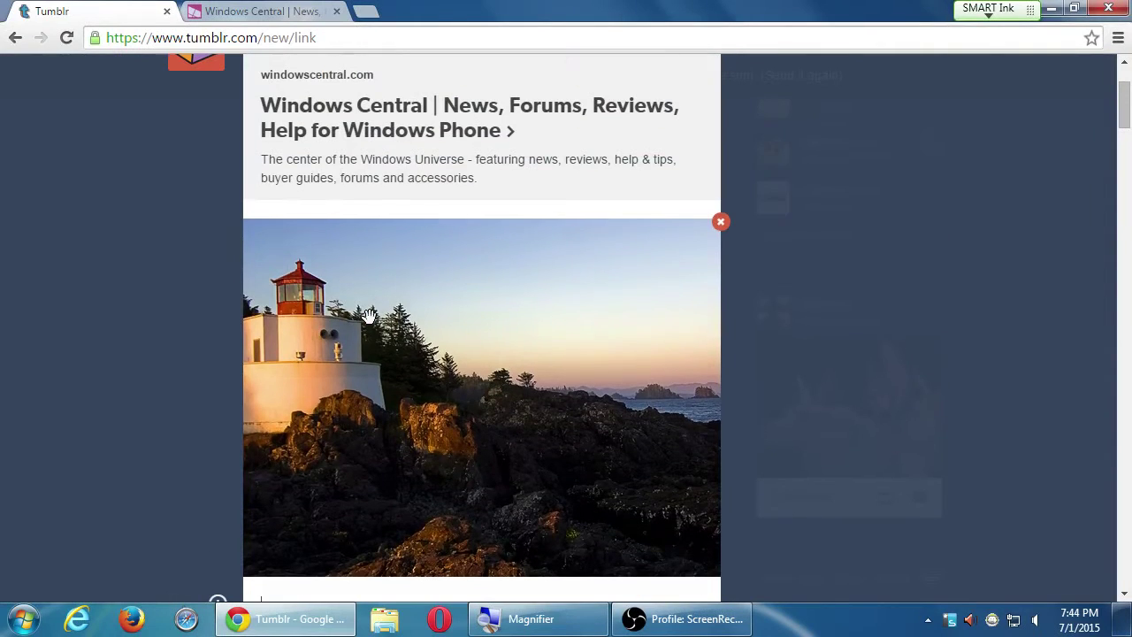
{"action": "scroll", "coordinate": [392, 170], "scroll_direction": "up", "scroll_amount": 1}
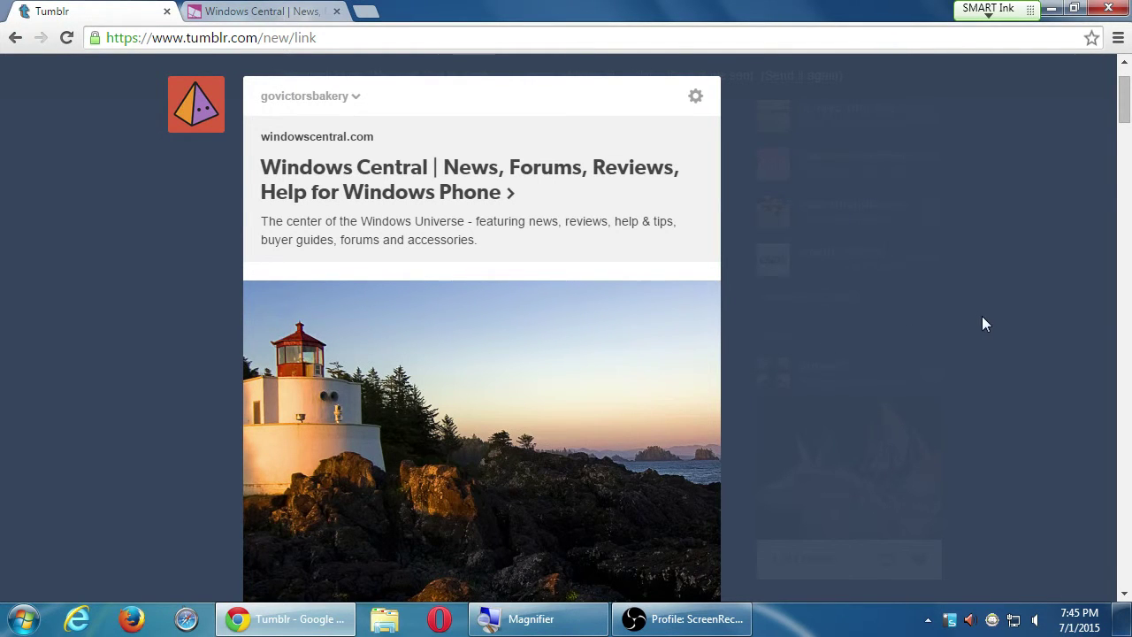
{"action": "scroll", "coordinate": [980, 320], "scroll_direction": "up", "scroll_amount": 1}
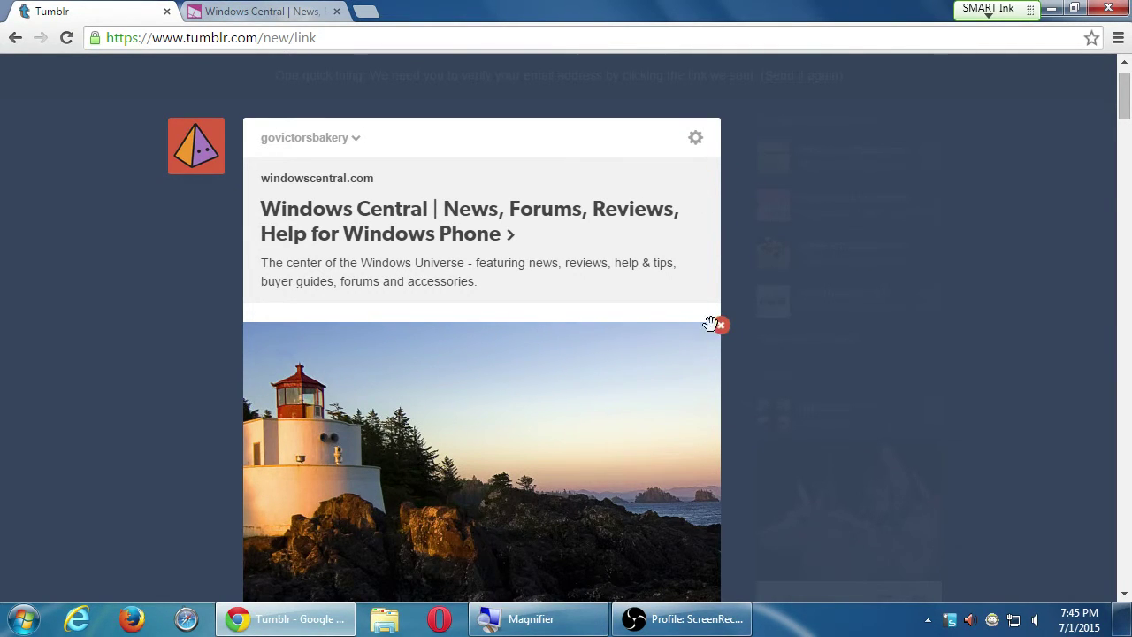
{"action": "left_click", "coordinate": [719, 326]}
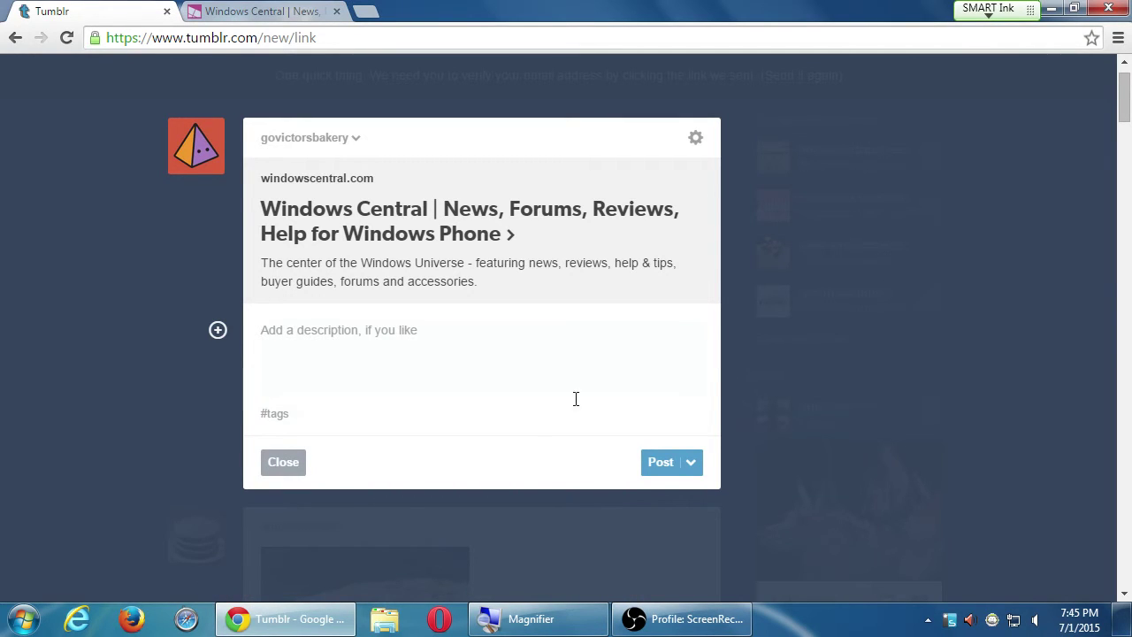
Step: Tag the link post with the suggested tags "news" and "latest news"
{"action": "left_click", "coordinate": [447, 405]}
{"action": "type", "text": "news"}
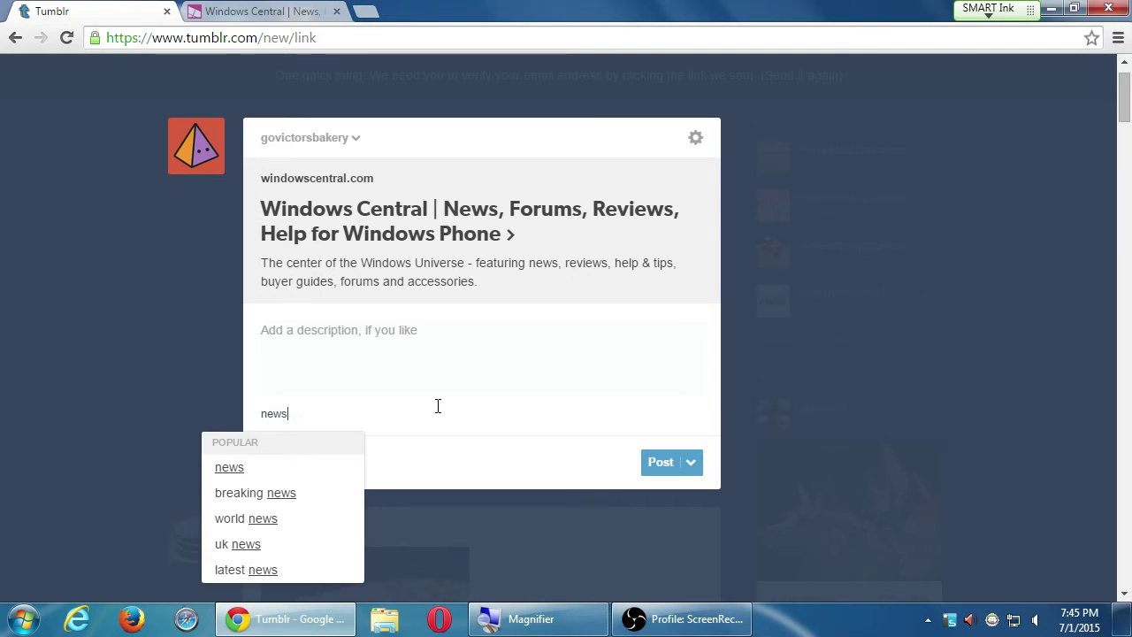
{"action": "left_click", "coordinate": [237, 468]}
{"action": "type", "text": "news"}
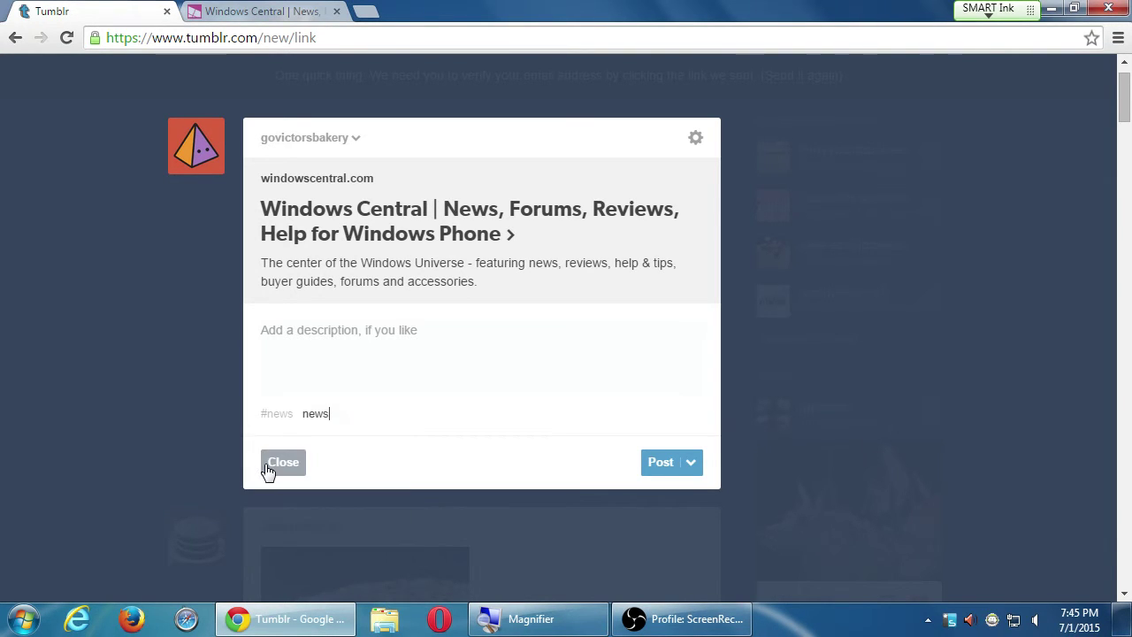
{"action": "key", "text": "BackSpace"}
{"action": "key", "text": "BackSpace"}
{"action": "key", "text": "BackSpace"}
{"action": "key", "text": "BackSpace"}
{"action": "type", "text": "las"}
{"action": "key", "text": "BackSpace"}
{"action": "type", "text": "test new"}
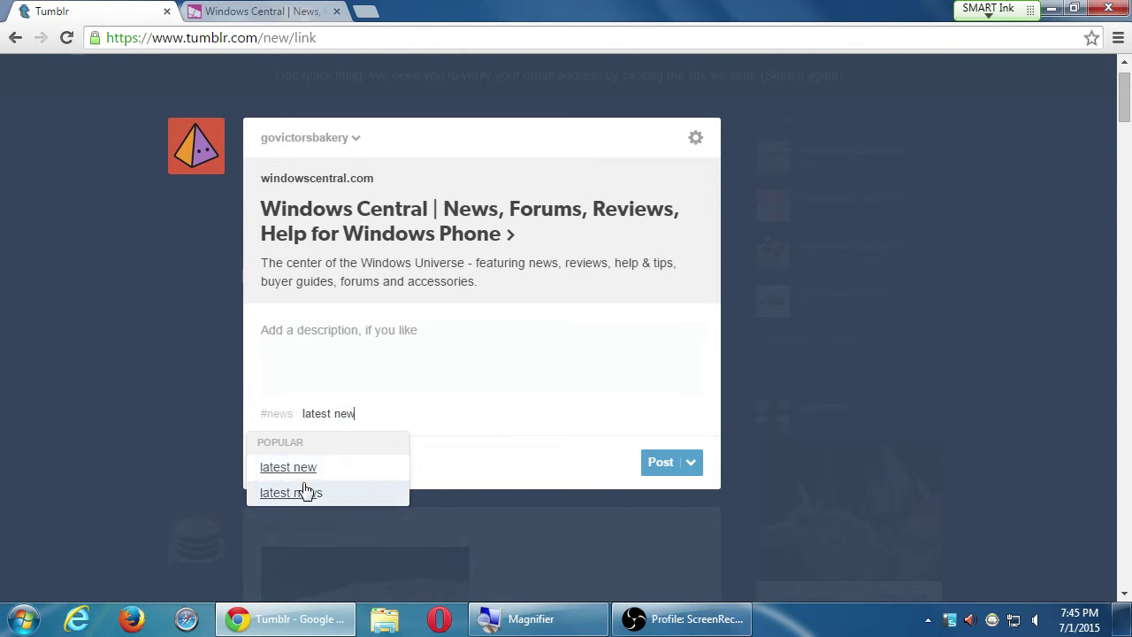
{"action": "left_click", "coordinate": [301, 493]}
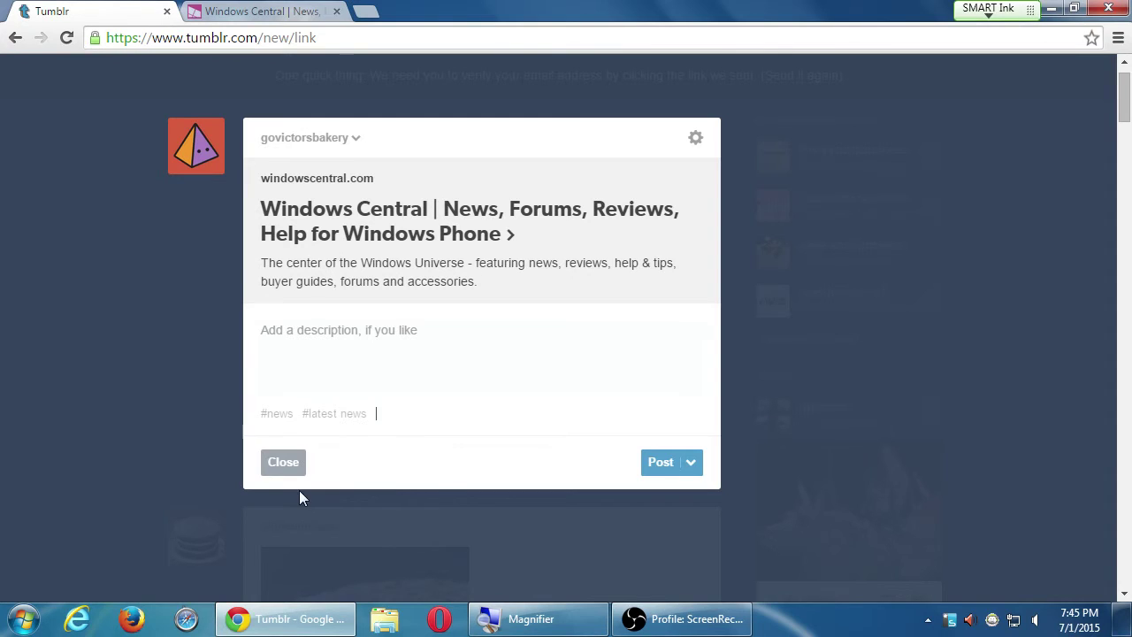
Step: Submit the link post to the queue and check the blog's queue entry in the account menu
{"action": "left_click", "coordinate": [692, 467]}
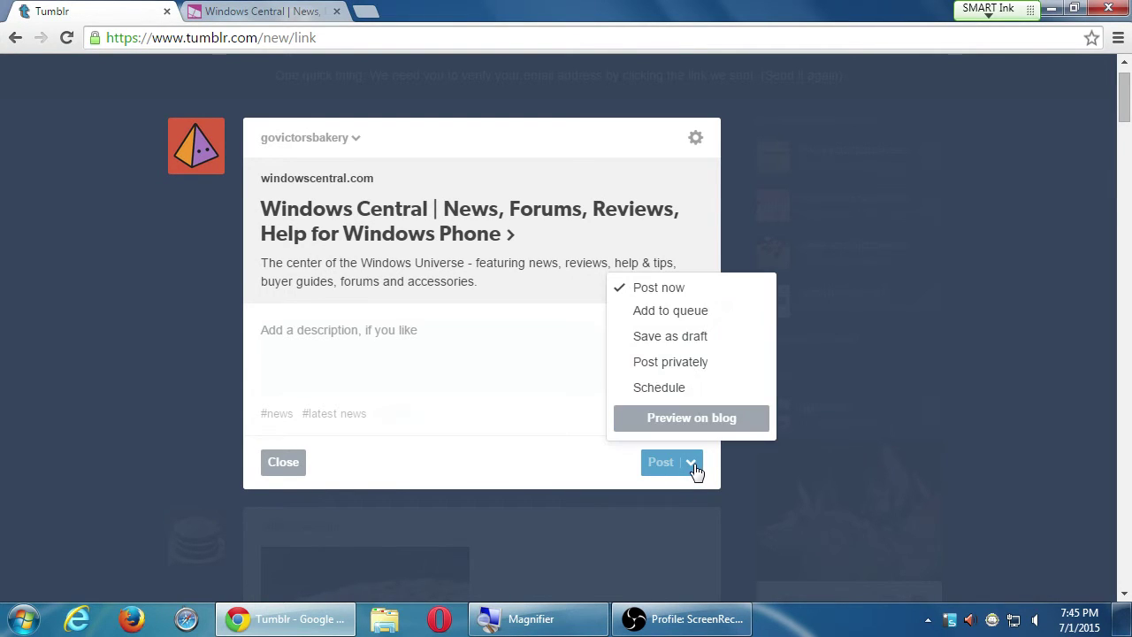
{"action": "left_click", "coordinate": [699, 318]}
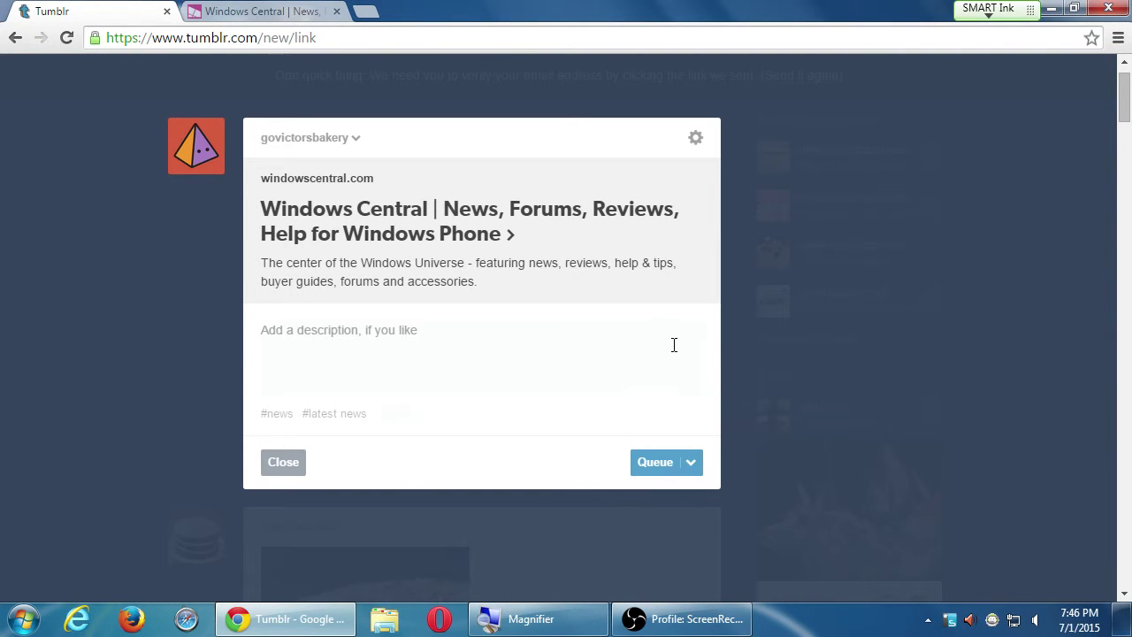
{"action": "left_click", "coordinate": [665, 463]}
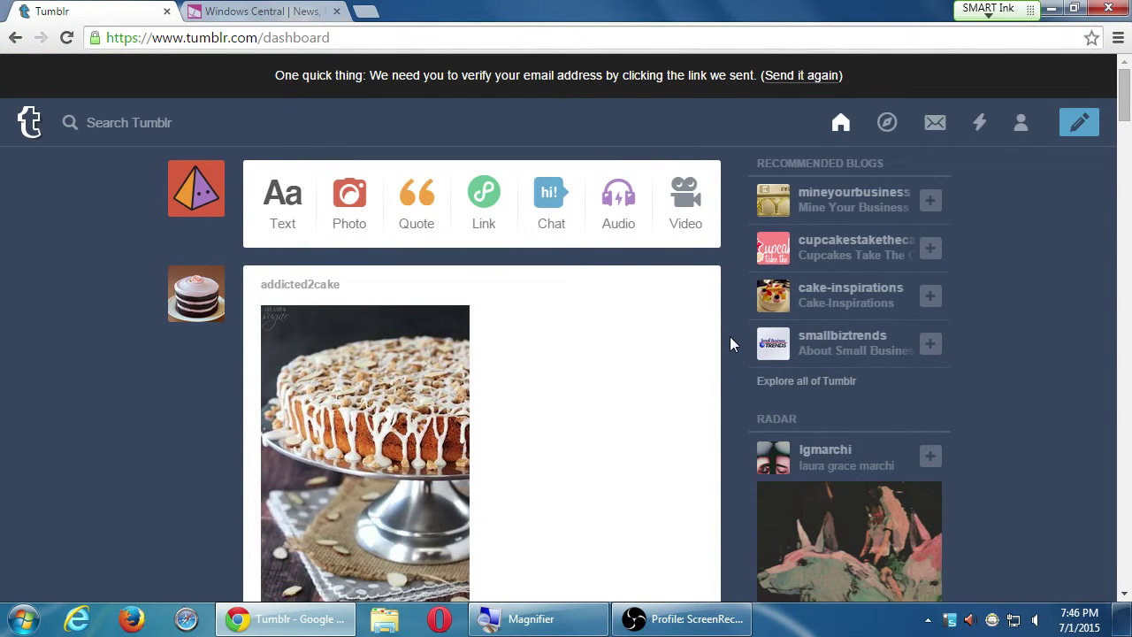
{"action": "left_click", "coordinate": [1028, 116]}
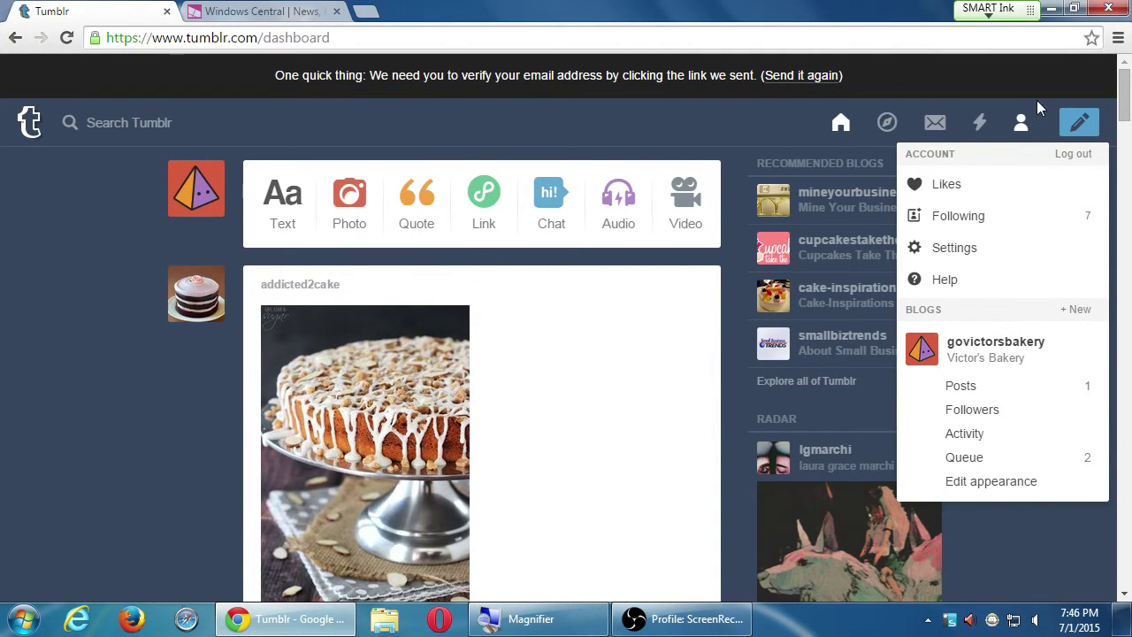
Step: Start a new text post with the title "rerrgergegere" and the body text "gegergeggeerrg"
{"action": "left_click", "coordinate": [287, 205]}
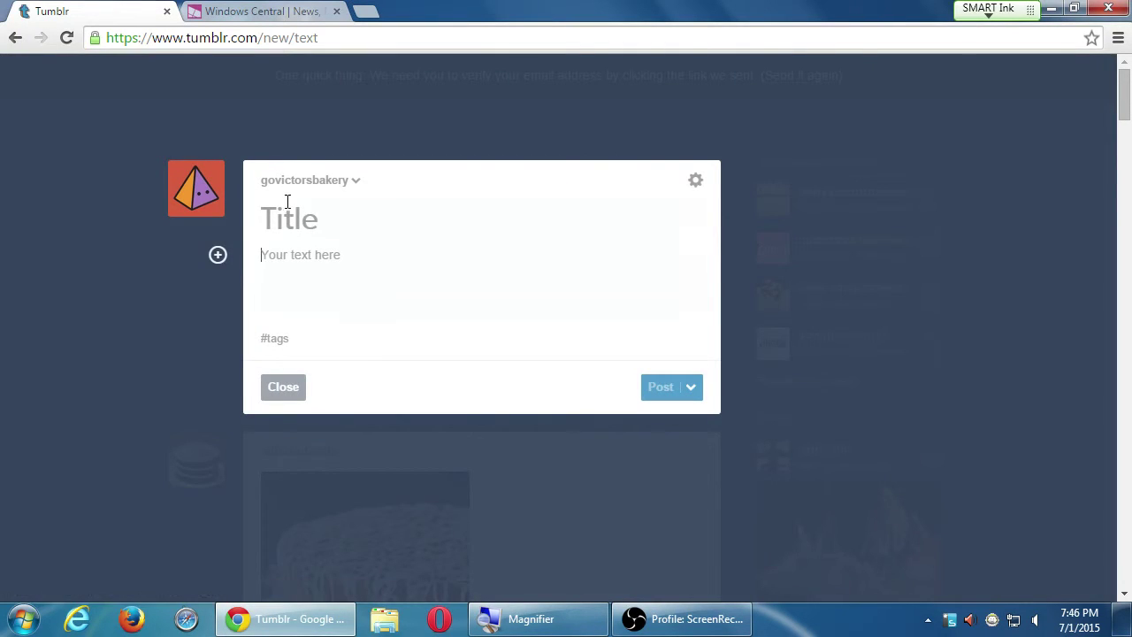
{"action": "left_click", "coordinate": [309, 218]}
{"action": "type", "text": "rerrgergegere"}
{"action": "left_click", "coordinate": [327, 262]}
{"action": "type", "text": "gegergeggeerrg"}
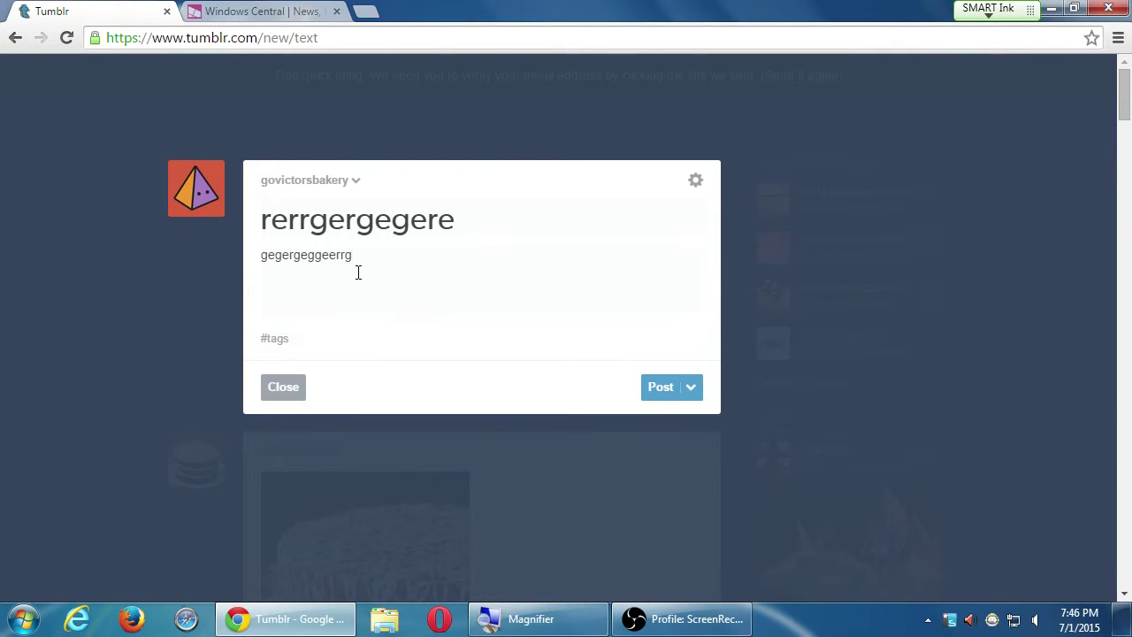
Step: Select the text post's title and body text alternately to compare which formatting options each one offers
{"action": "double_click", "coordinate": [336, 257]}
{"action": "left_click", "coordinate": [397, 256]}
{"action": "double_click", "coordinate": [413, 222]}
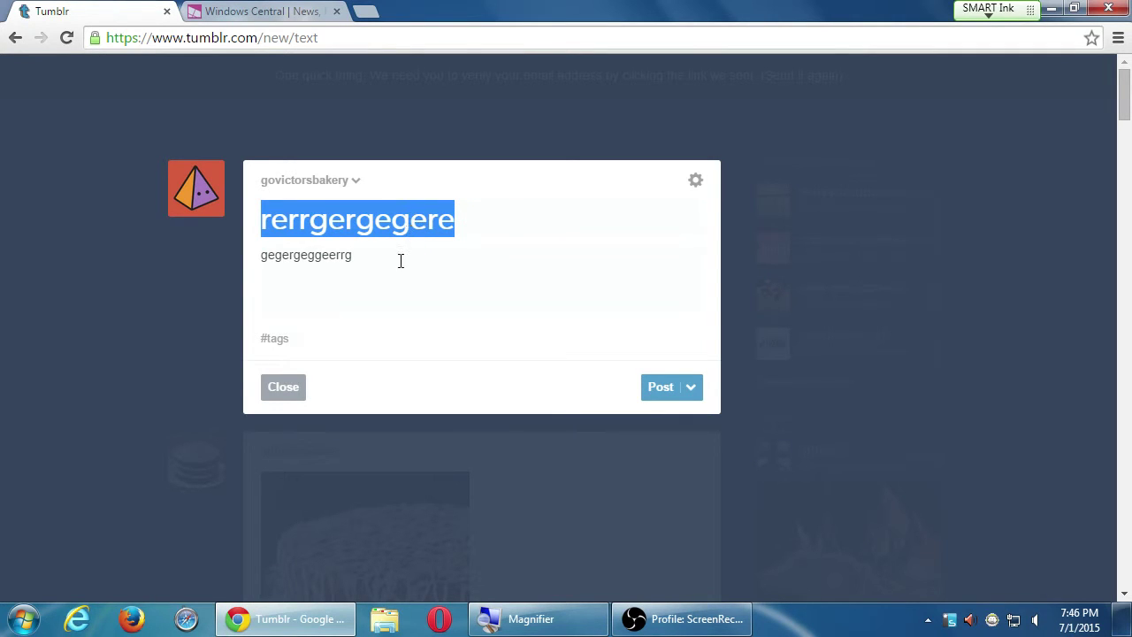
{"action": "left_click", "coordinate": [401, 261]}
{"action": "double_click", "coordinate": [370, 223]}
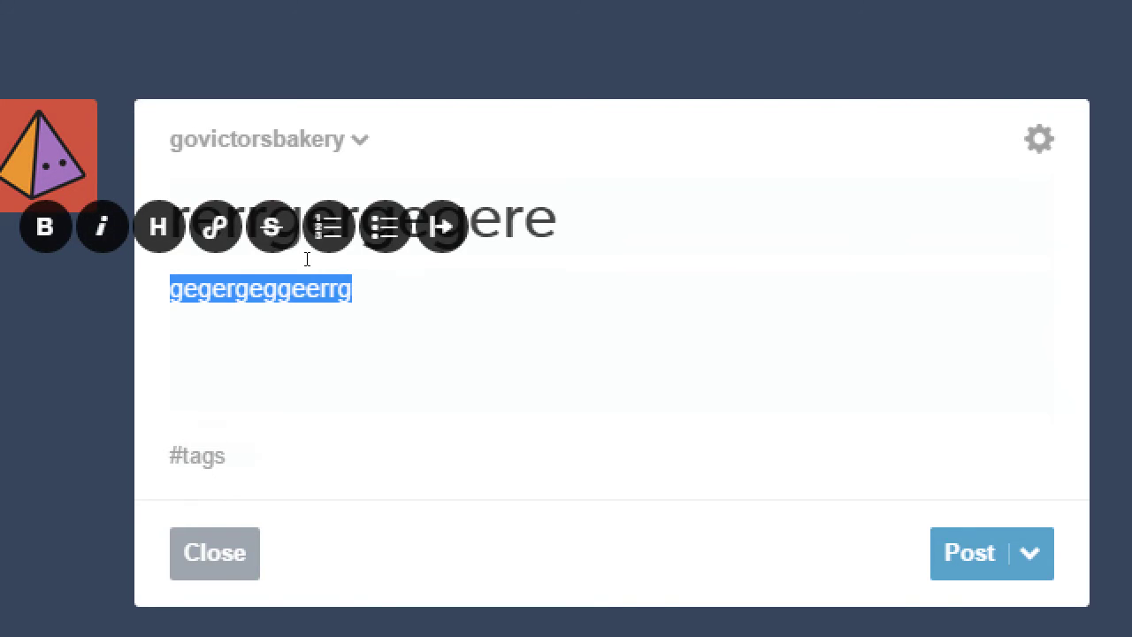
{"action": "left_click", "coordinate": [396, 292]}
{"action": "double_click", "coordinate": [329, 255]}
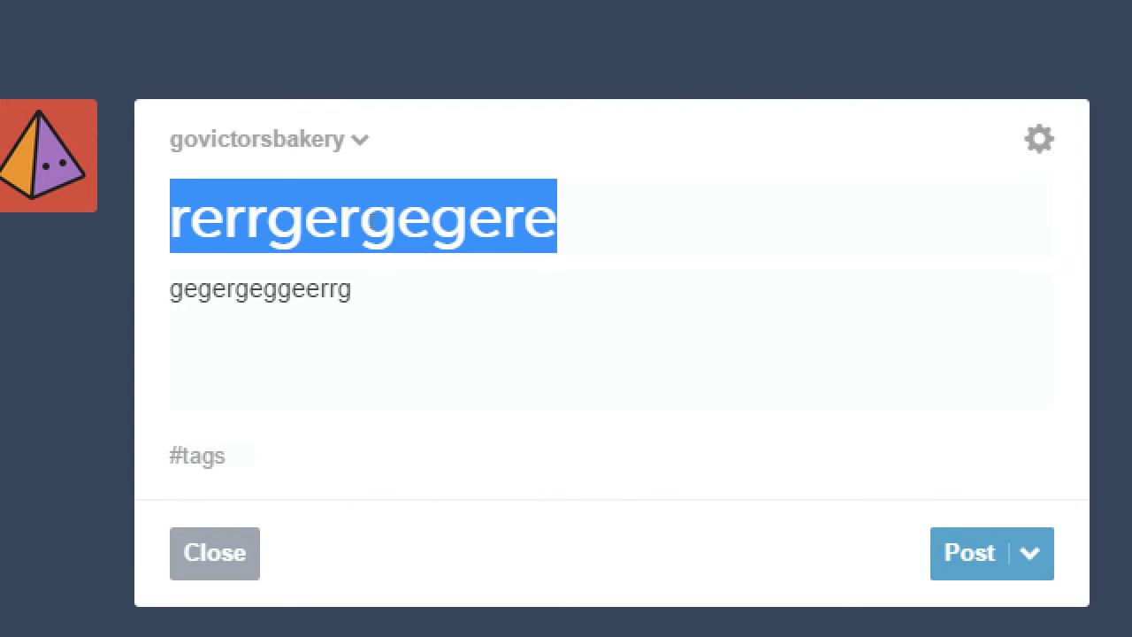
{"action": "left_click", "coordinate": [402, 295]}
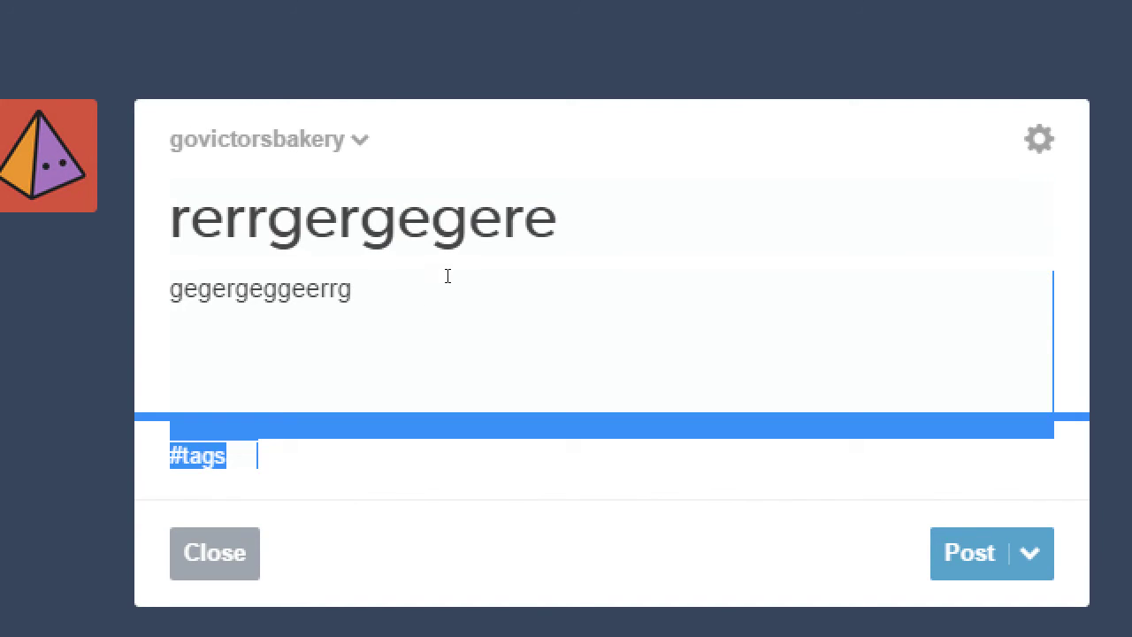
{"action": "left_click", "coordinate": [416, 218]}
{"action": "double_click", "coordinate": [419, 218]}
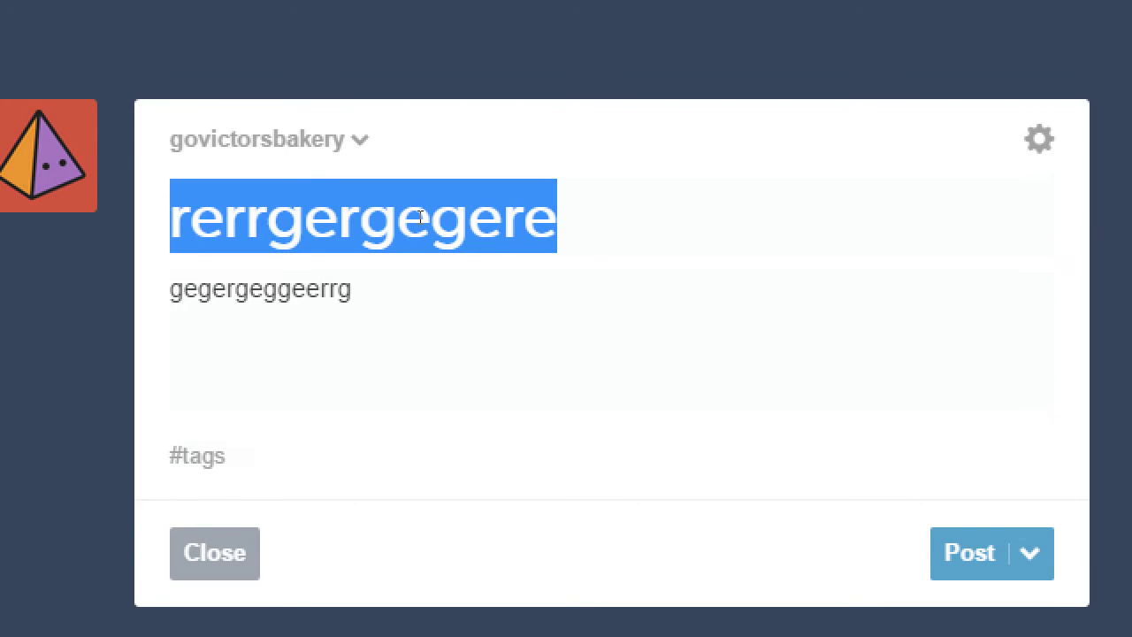
{"action": "left_click", "coordinate": [426, 283]}
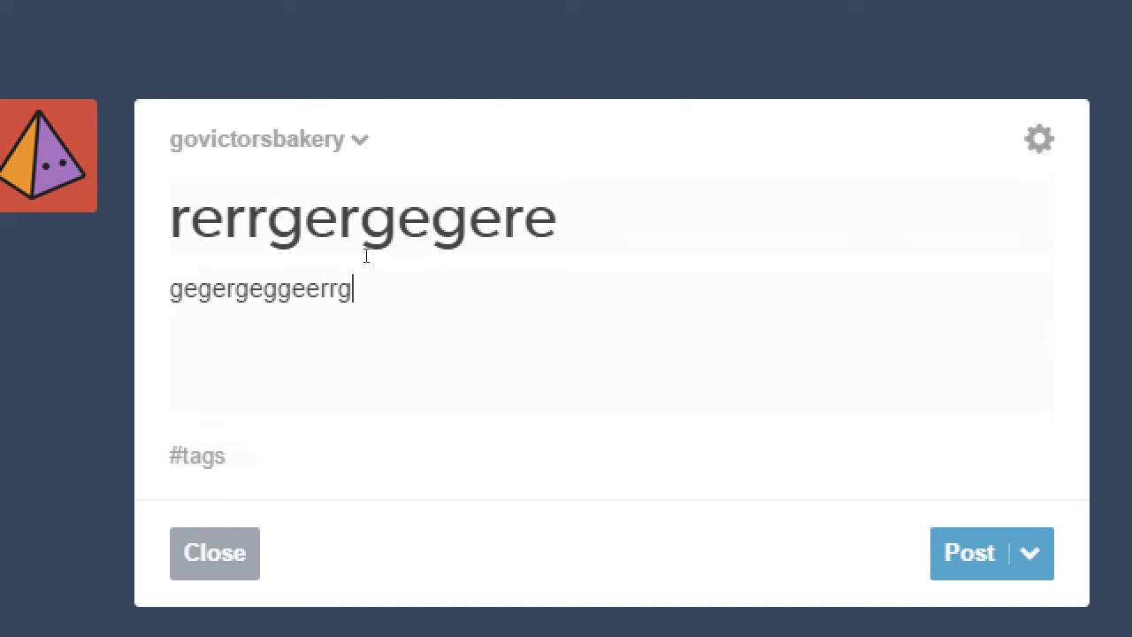
Step: Clear the text post's body and discard the post
{"action": "key", "text": "ctrl+a"}
{"action": "key", "text": "BackSpace"}
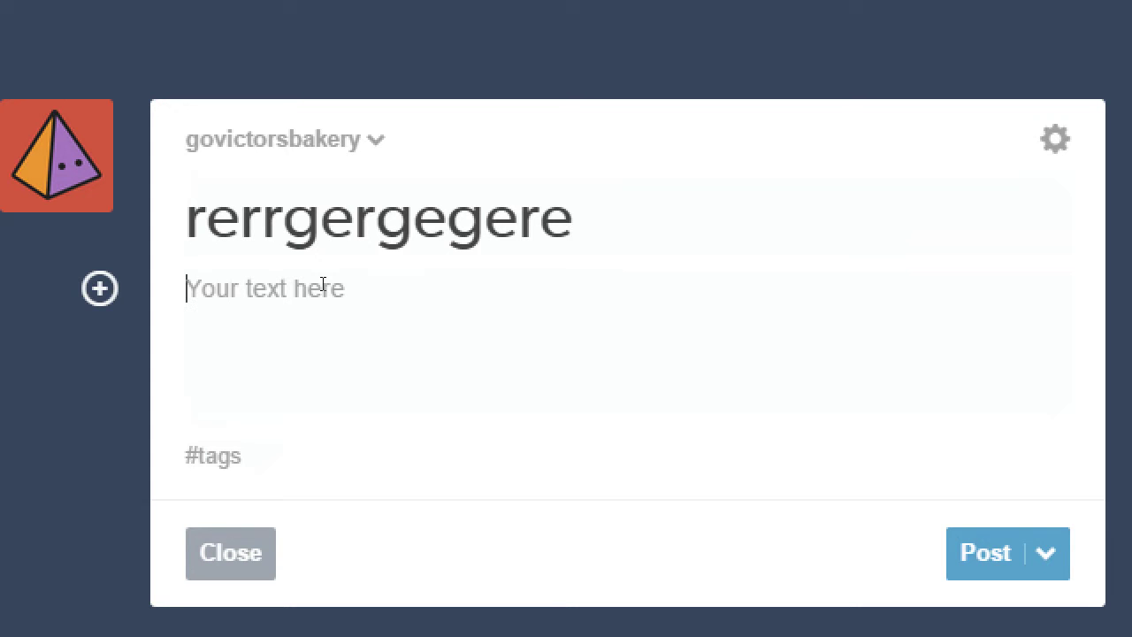
{"action": "key", "text": "Escape"}
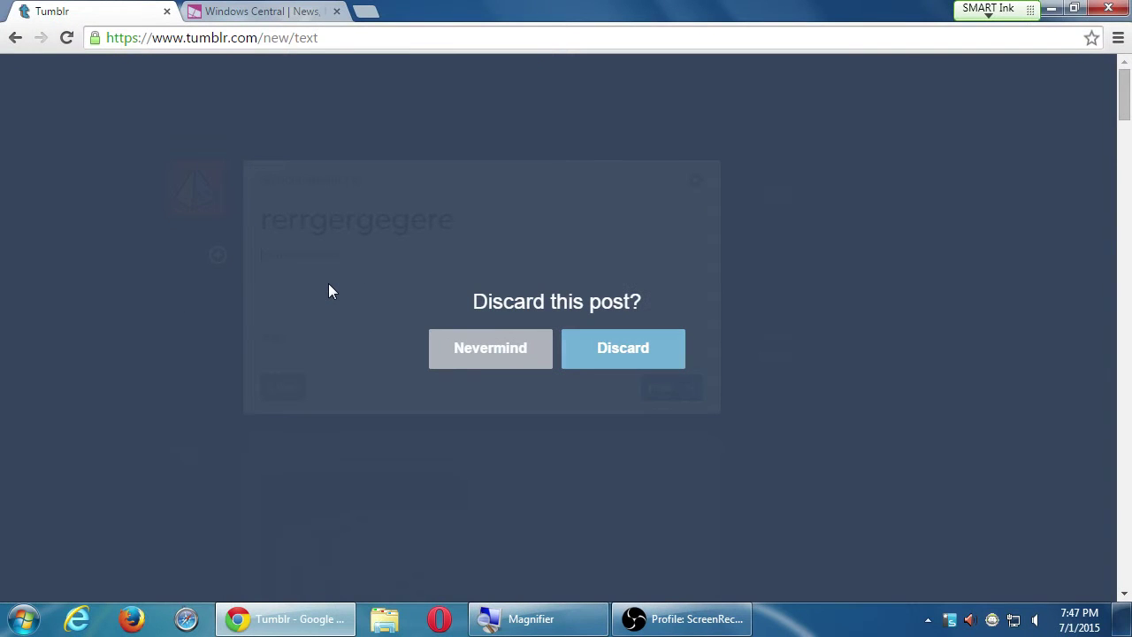
{"action": "left_click", "coordinate": [647, 353]}
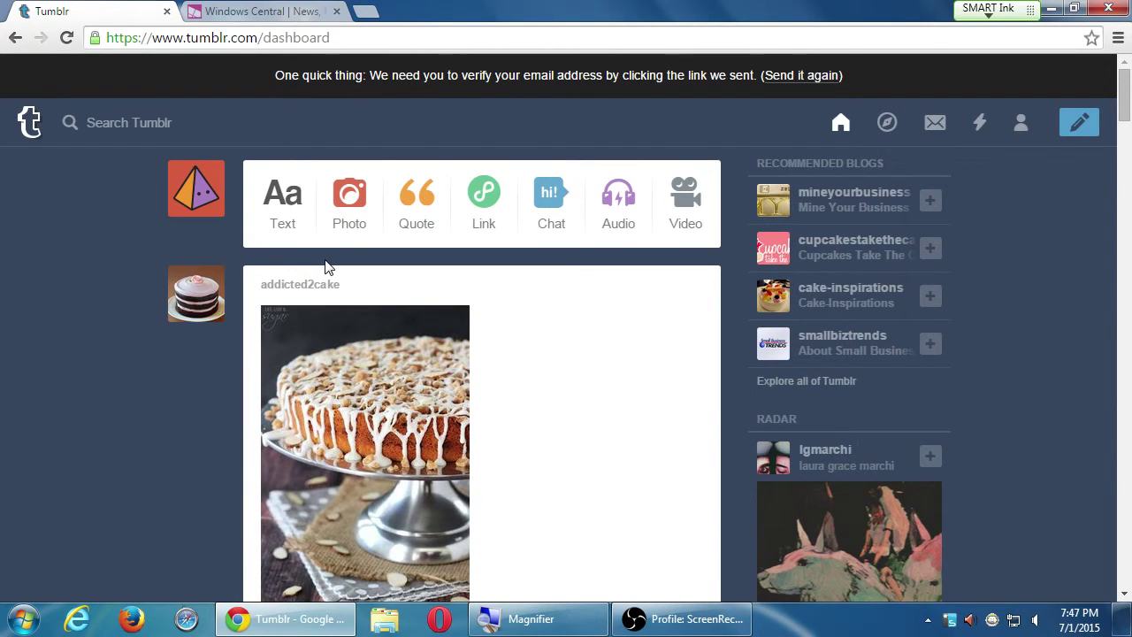
Step: Open a new photo post to look at its upload options, and close it without adding anything
{"action": "left_click", "coordinate": [347, 228]}
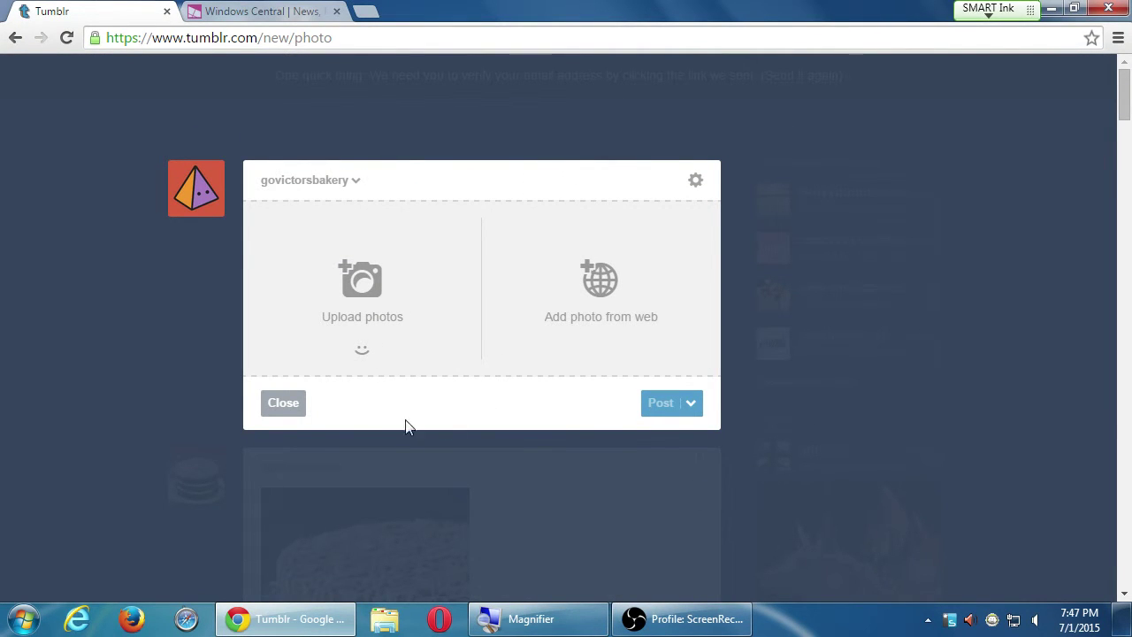
{"action": "left_click", "coordinate": [281, 411]}
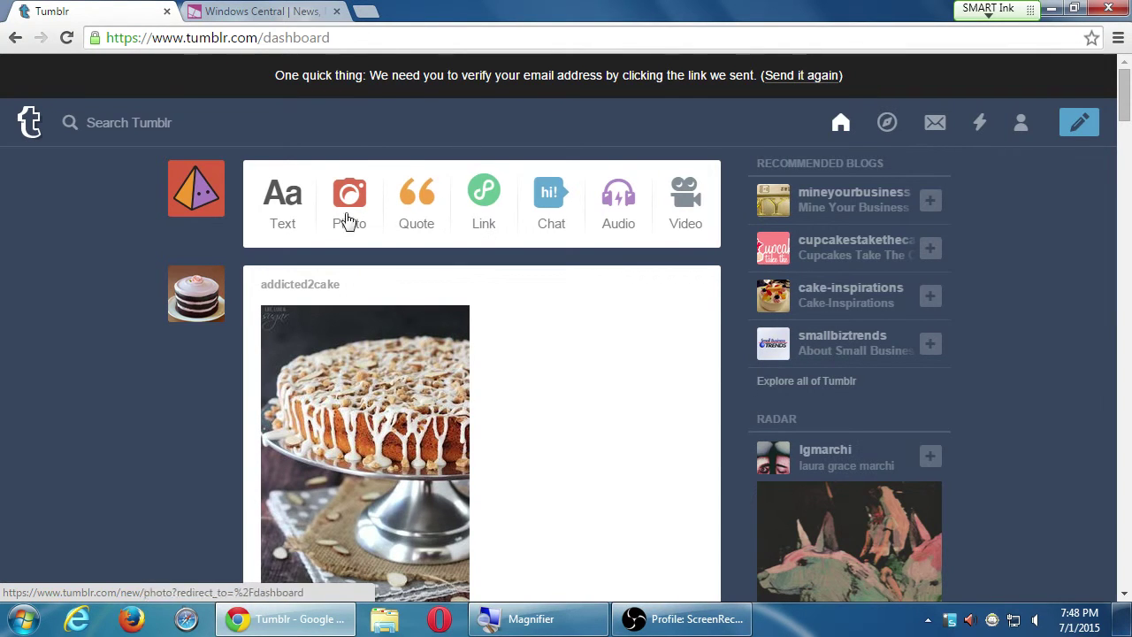
{"action": "scroll", "coordinate": [365, 303], "scroll_direction": "down", "scroll_amount": 1}
{"action": "scroll", "coordinate": [368, 307], "scroll_direction": "up", "scroll_amount": 1}
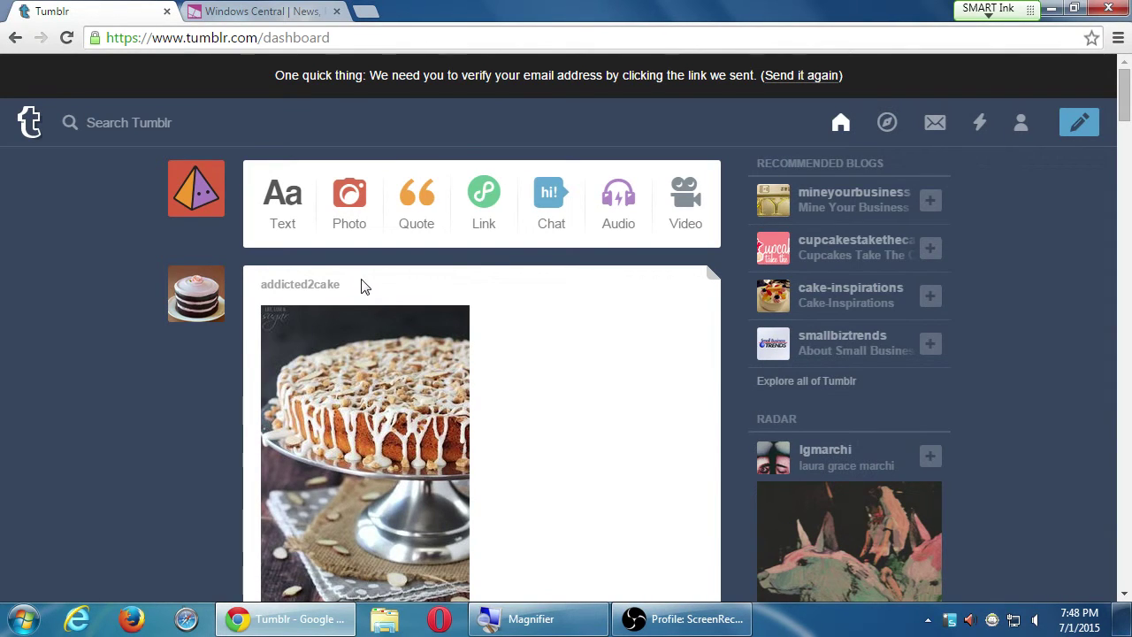
Step: Start a quote post with the quote "dsgdfsa" and source "asdfdfsfdas", choosing to keep it instead of discarding it
{"action": "left_click", "coordinate": [402, 216]}
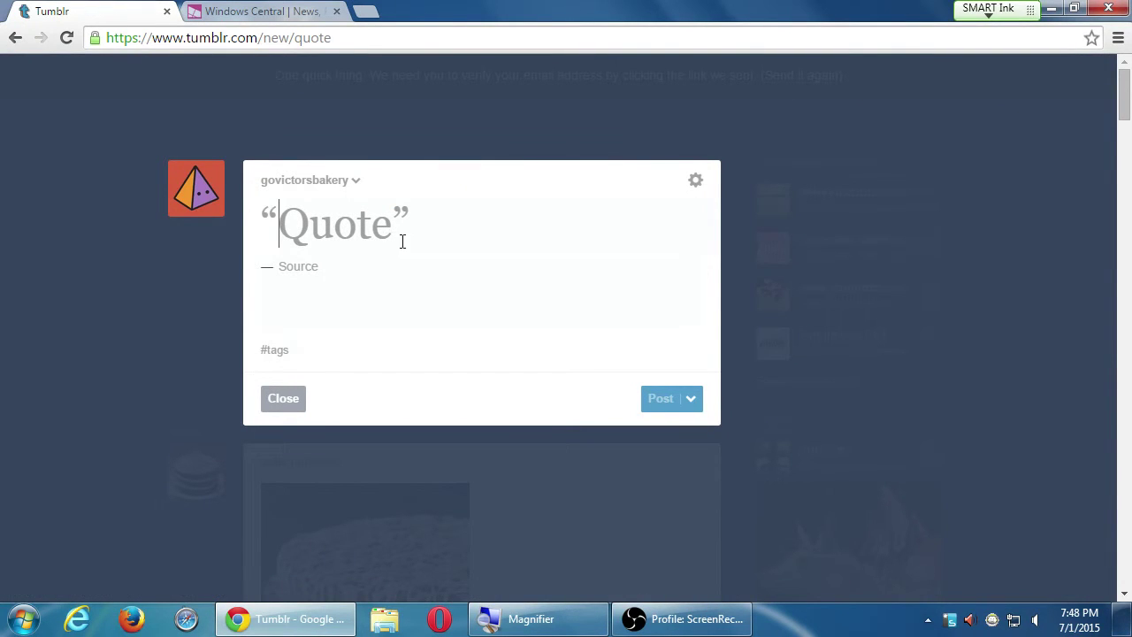
{"action": "type", "text": "dsgdfsa"}
{"action": "left_click", "coordinate": [314, 264]}
{"action": "type", "text": "asdfdfsfdas"}
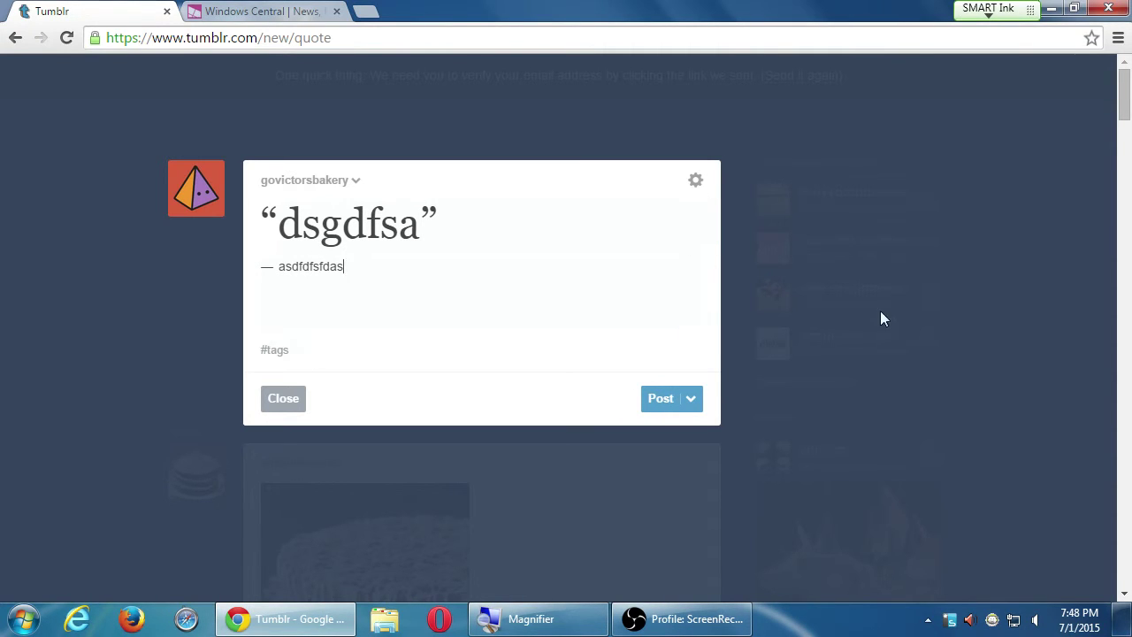
{"action": "left_click", "coordinate": [293, 403]}
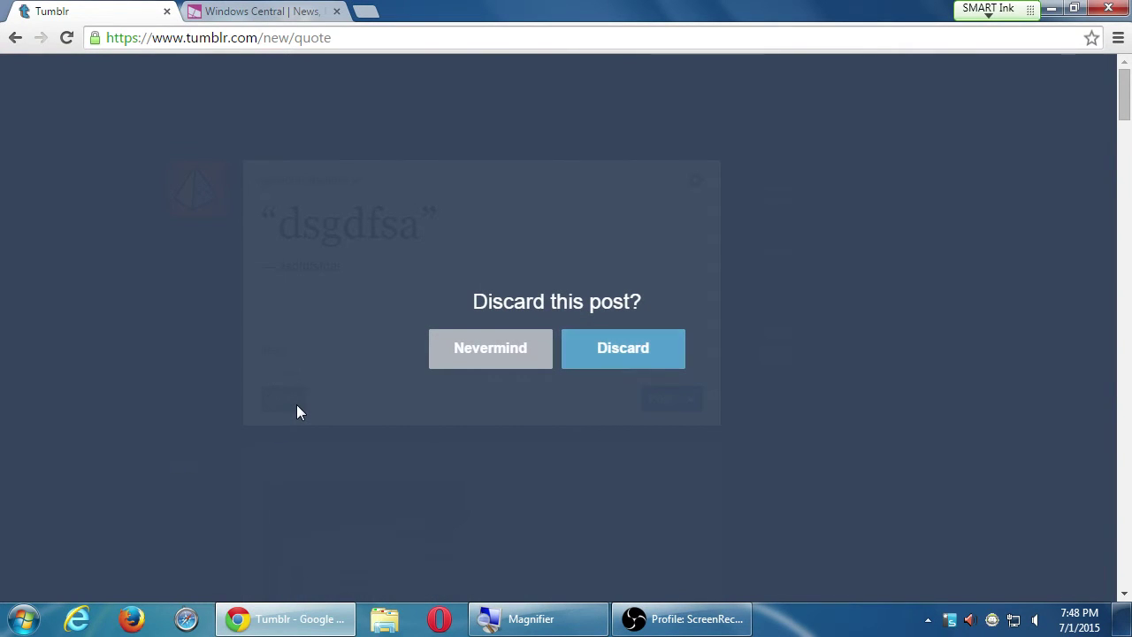
{"action": "left_click", "coordinate": [490, 363]}
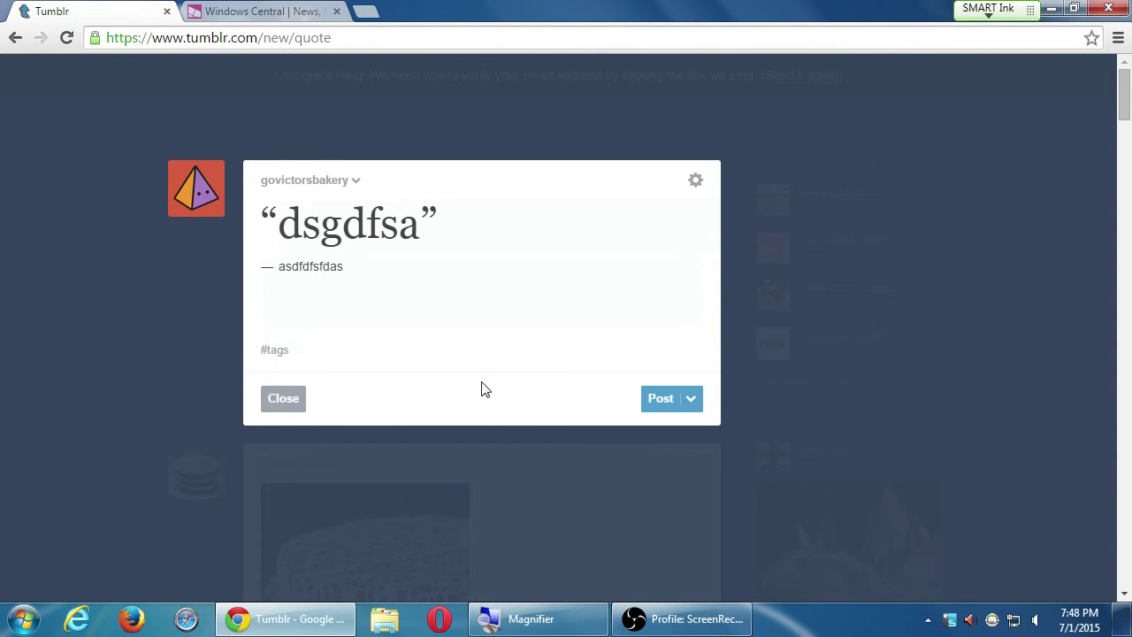
Step: Close the quote post and discard its contents
{"action": "left_click", "coordinate": [282, 405]}
{"action": "left_click", "coordinate": [677, 359]}
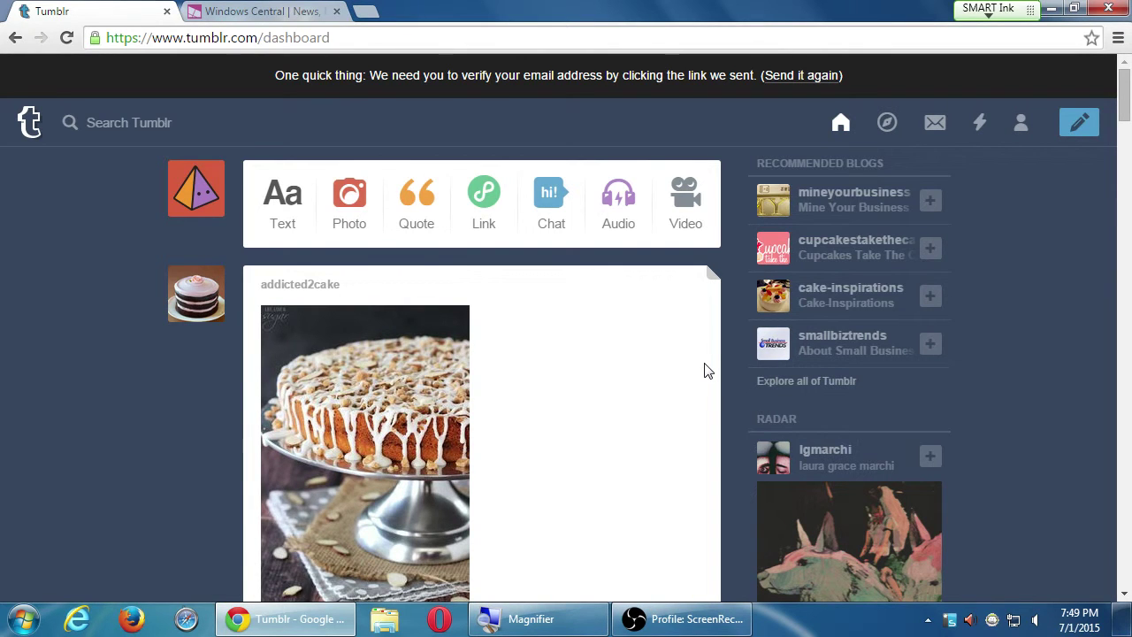
Step: Switch to the Windows Central browser tab and load giphy.com in it
{"action": "key", "text": "ctrl+Tab"}
{"action": "key", "text": "ctrl+plus"}
{"action": "key", "text": "ctrl+minus"}
{"action": "key", "text": "super+plus"}
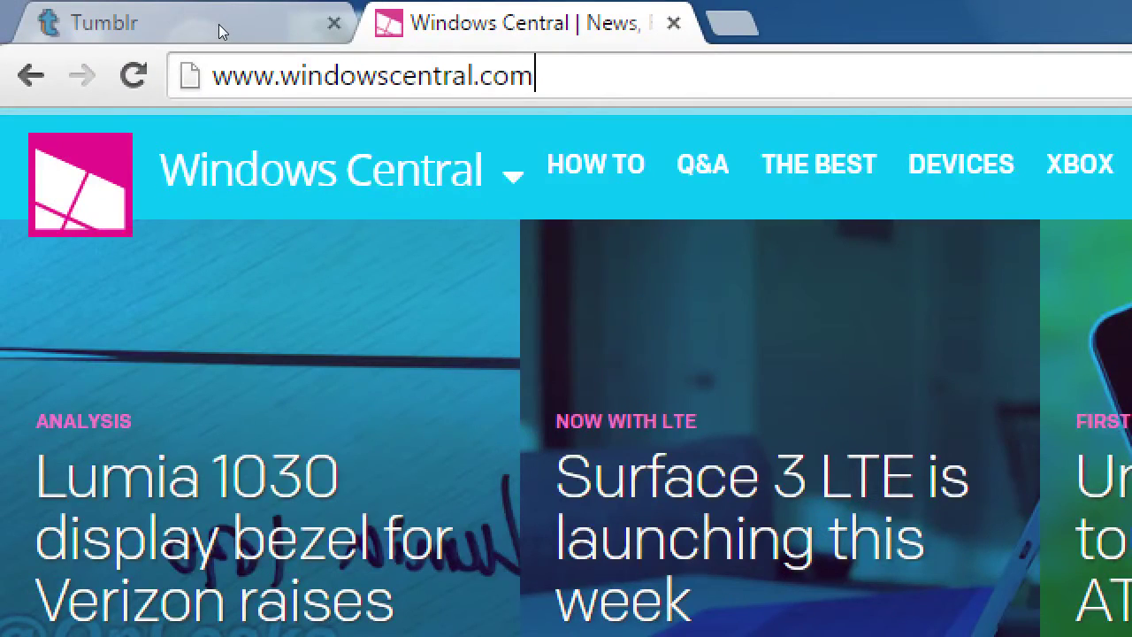
{"action": "key", "text": "ctrl+l"}
{"action": "type", "text": "giphy.com"}
{"action": "key", "text": "Return"}
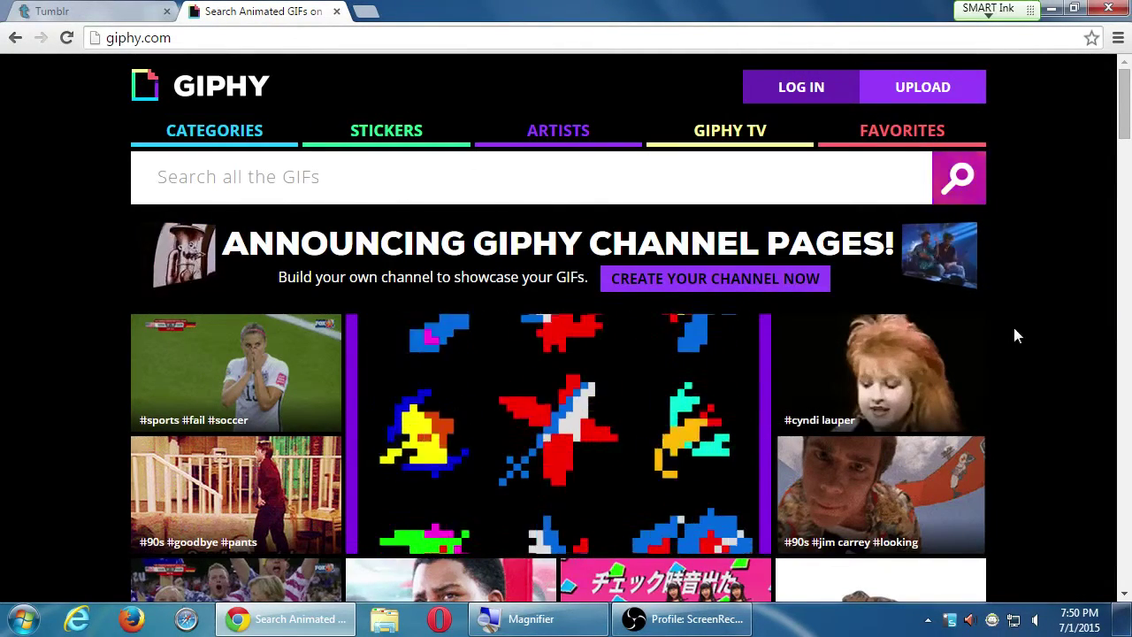
Step: Browse the trending GIFs on the Giphy home page and search the site for "cookies"
{"action": "scroll", "coordinate": [1012, 327], "scroll_direction": "down", "scroll_amount": 3}
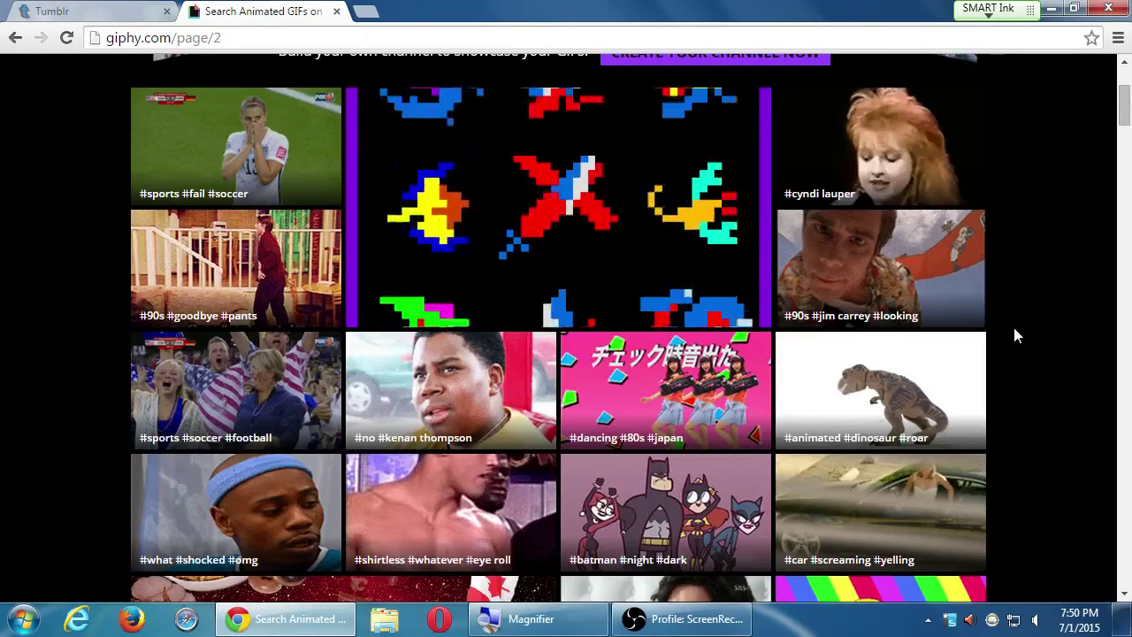
{"action": "scroll", "coordinate": [1015, 330], "scroll_direction": "down", "scroll_amount": 3}
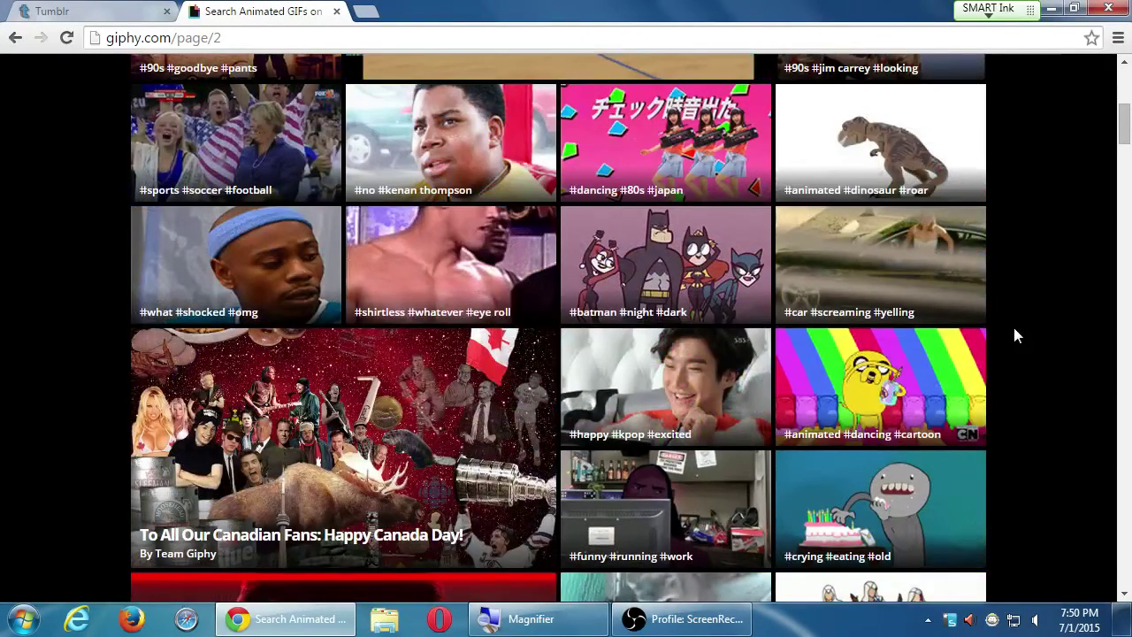
{"action": "scroll", "coordinate": [1015, 335], "scroll_direction": "down", "scroll_amount": 1}
{"action": "scroll", "coordinate": [1014, 335], "scroll_direction": "down", "scroll_amount": 3}
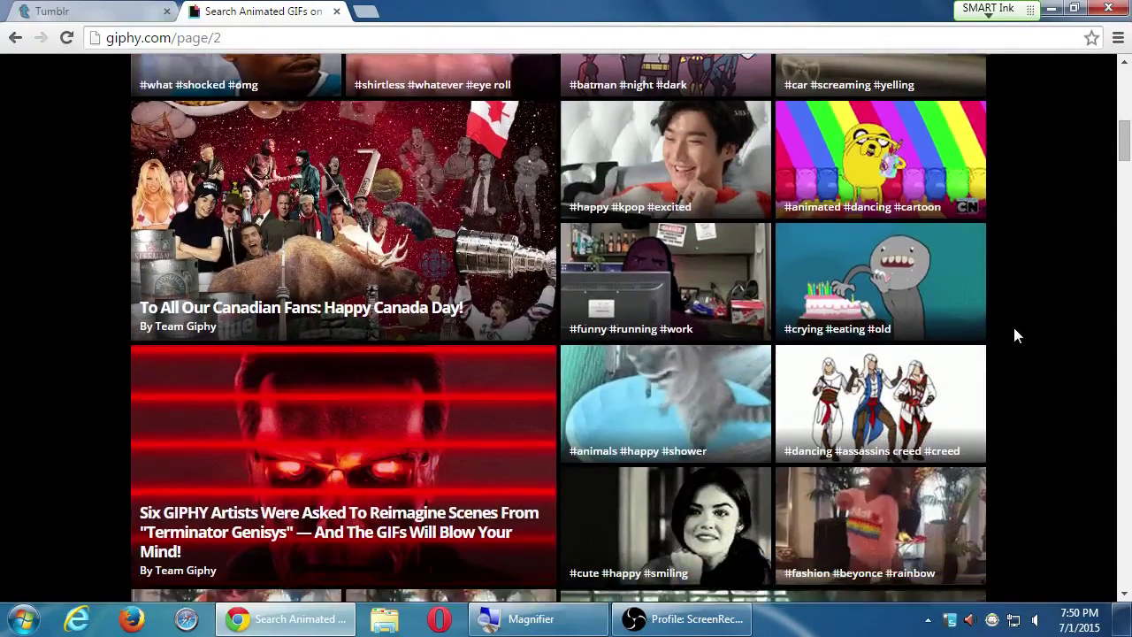
{"action": "scroll", "coordinate": [1015, 335], "scroll_direction": "up", "scroll_amount": 2}
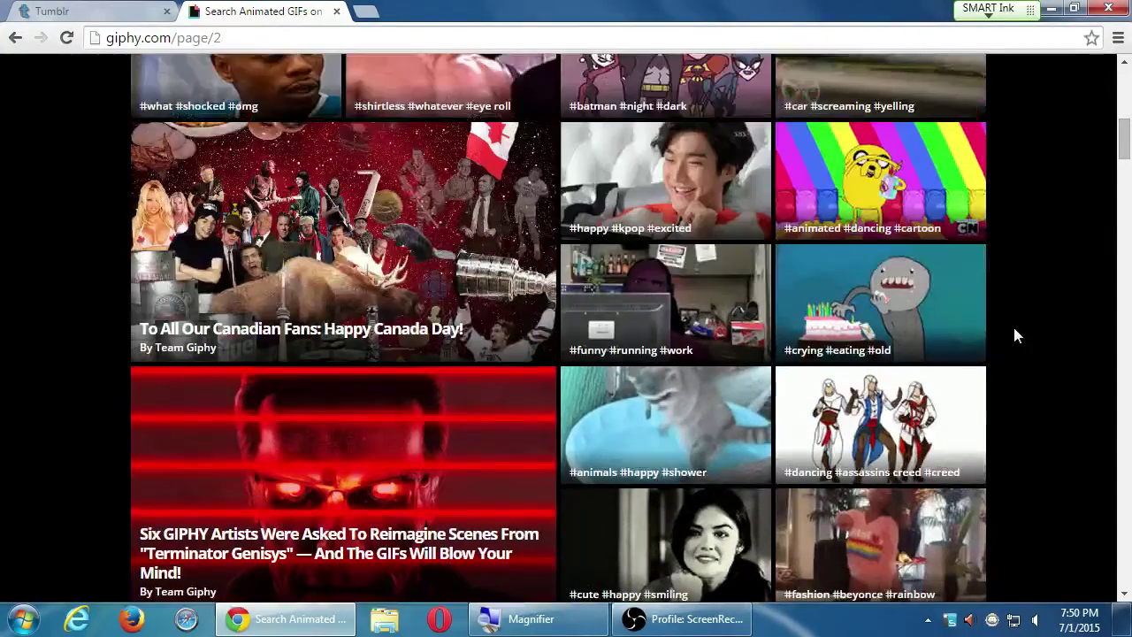
{"action": "scroll", "coordinate": [1015, 335], "scroll_direction": "up", "scroll_amount": 6}
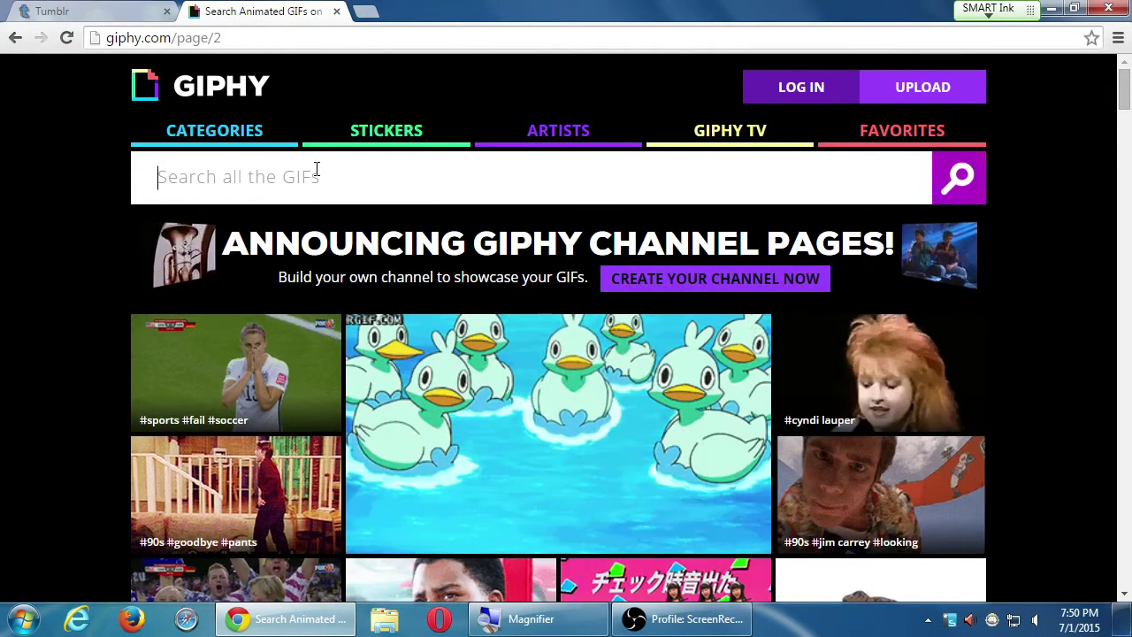
{"action": "type", "text": "cookies"}
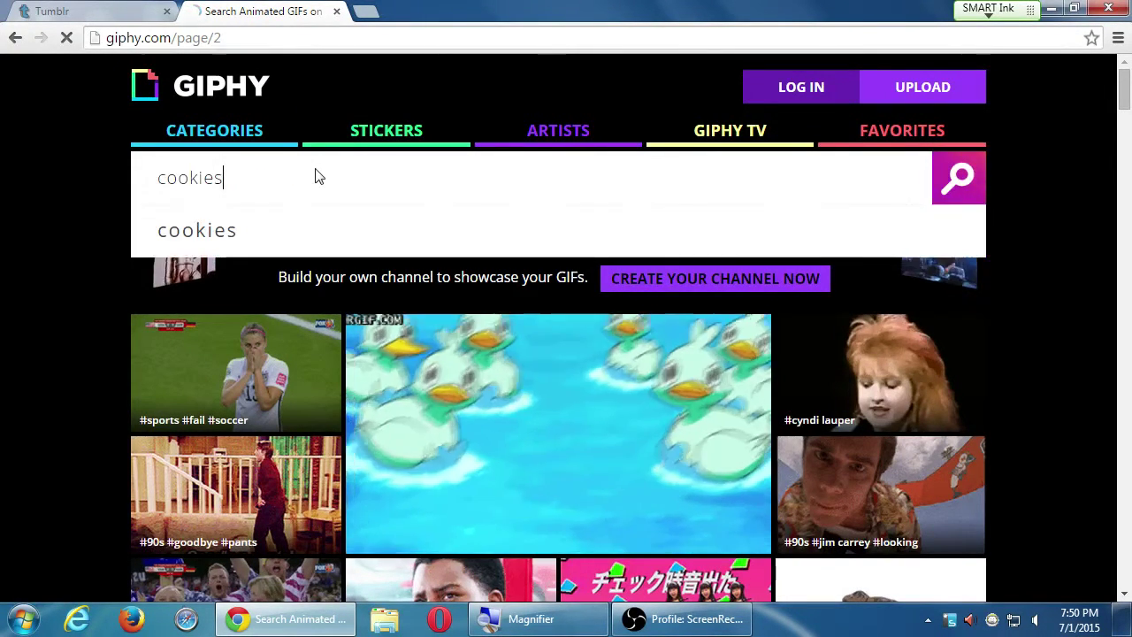
{"action": "key", "text": "Return"}
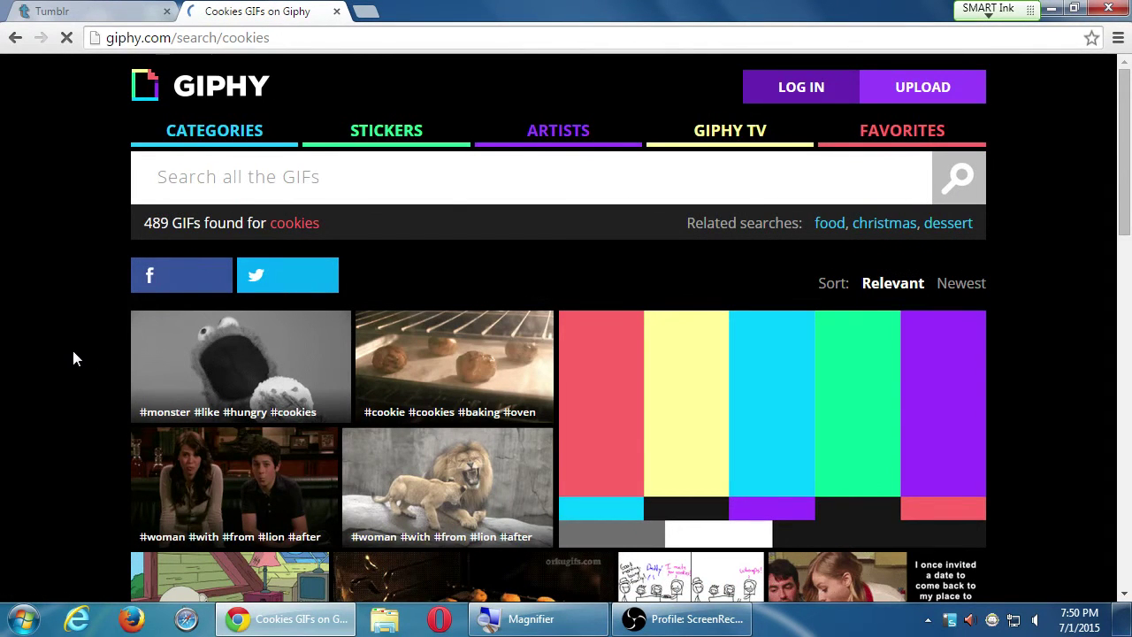
Step: Look through the cookies results and open the GIF of cookies baking in an oven, tagged #cookie #cookies #baking #oven
{"action": "scroll", "coordinate": [74, 358], "scroll_direction": "down", "scroll_amount": 1}
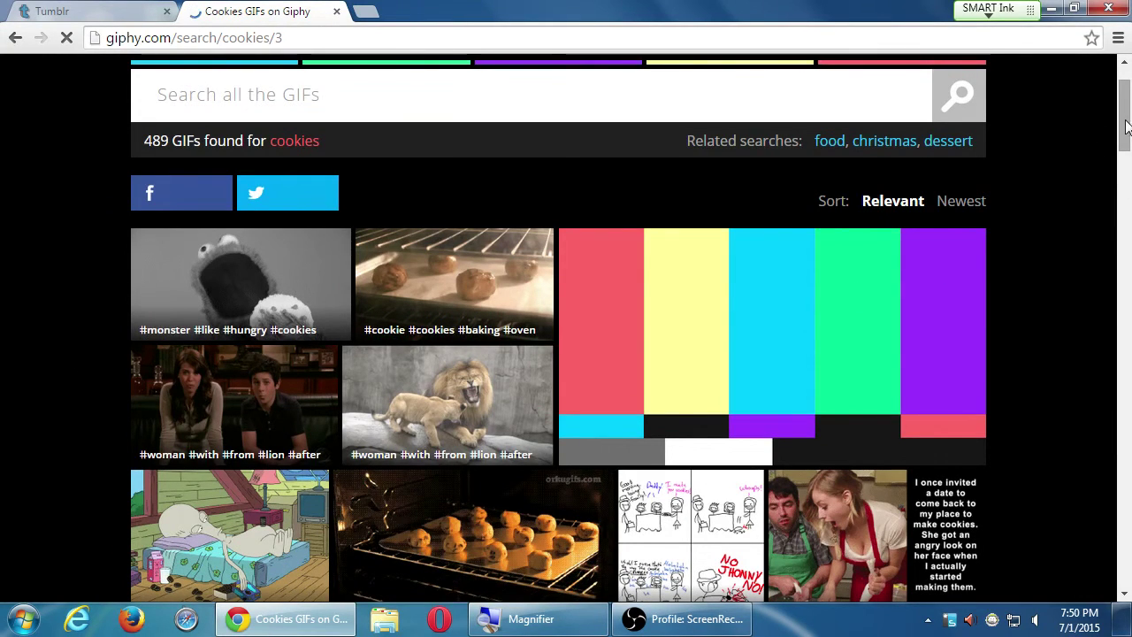
{"action": "left_click_drag", "start_coordinate": [1127, 126], "coordinate": [1124, 143]}
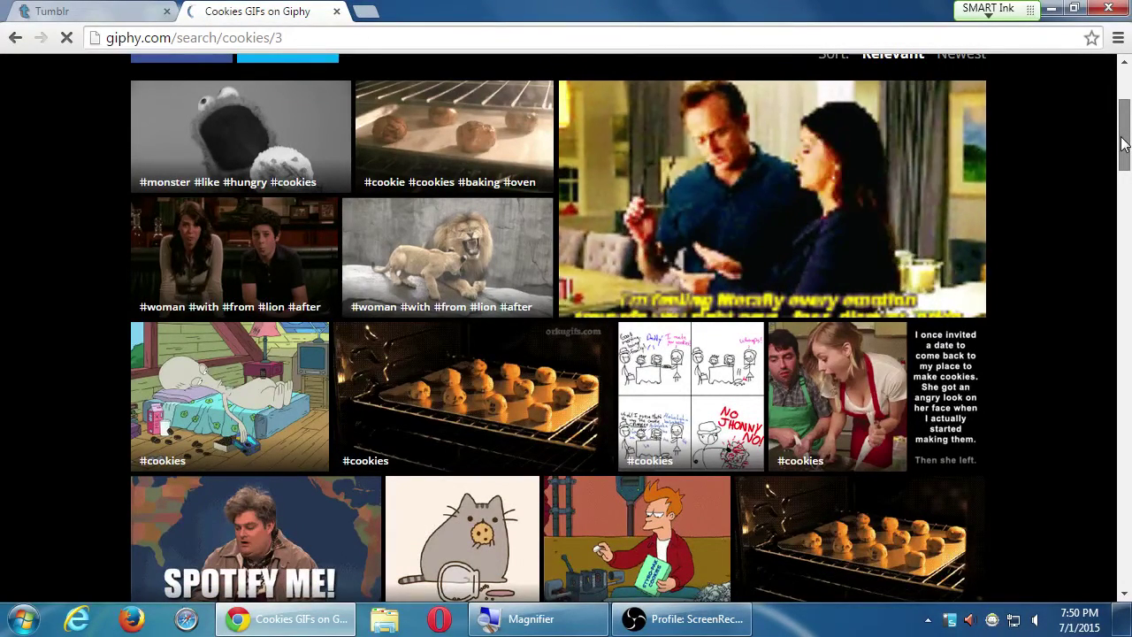
{"action": "left_click_drag", "start_coordinate": [1123, 141], "coordinate": [1107, 106]}
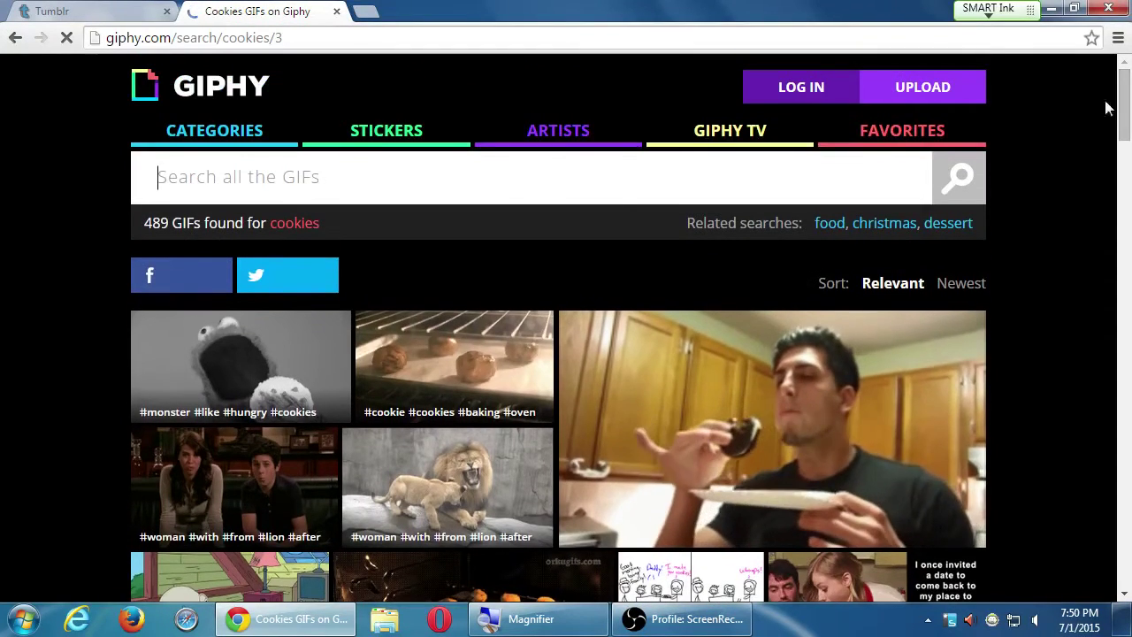
{"action": "left_click", "coordinate": [424, 362]}
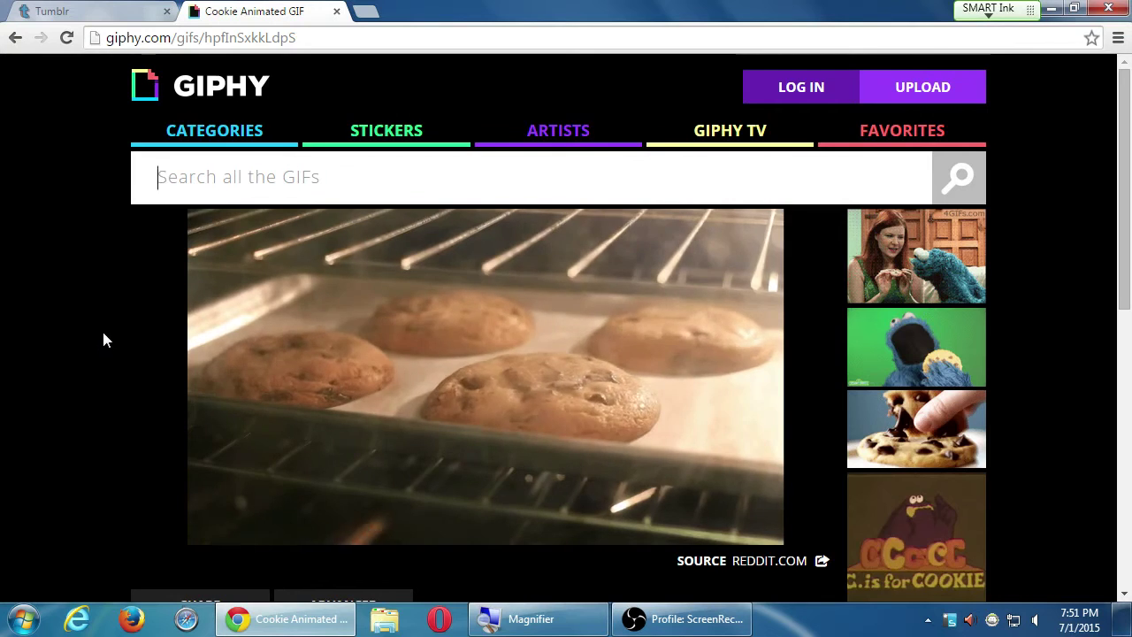
Step: Look over the baking cookies GIF's sharing options and share the GIF to Tumblr
{"action": "scroll", "coordinate": [103, 339], "scroll_direction": "down", "scroll_amount": 2}
{"action": "scroll", "coordinate": [103, 339], "scroll_direction": "down", "scroll_amount": 3}
{"action": "scroll", "coordinate": [98, 330], "scroll_direction": "up", "scroll_amount": 5}
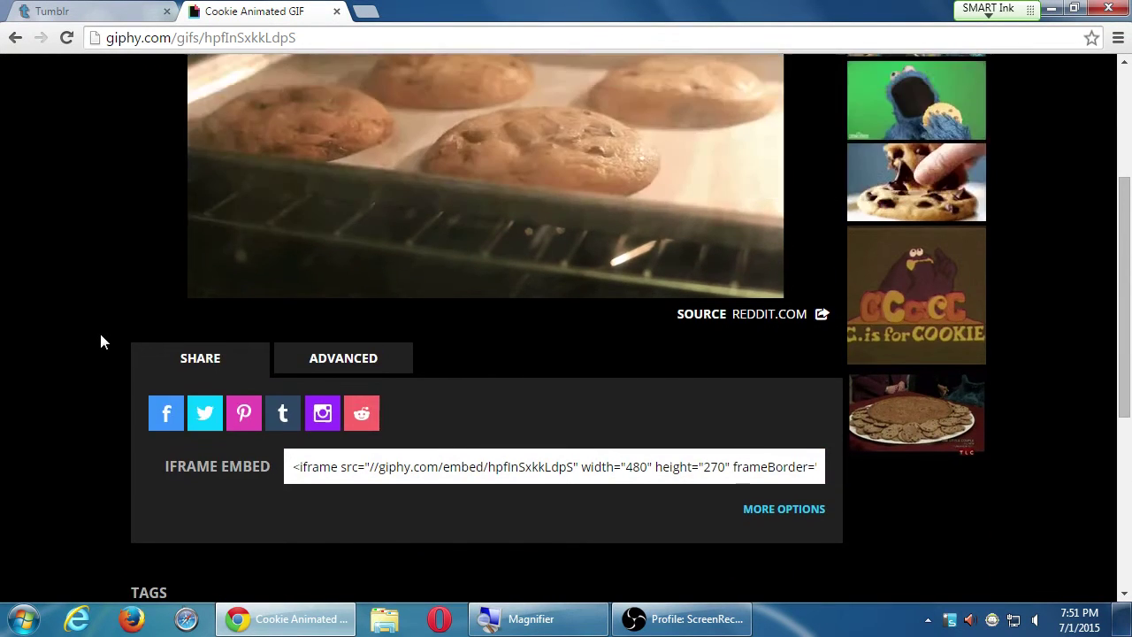
{"action": "scroll", "coordinate": [234, 326], "scroll_direction": "down", "scroll_amount": 3}
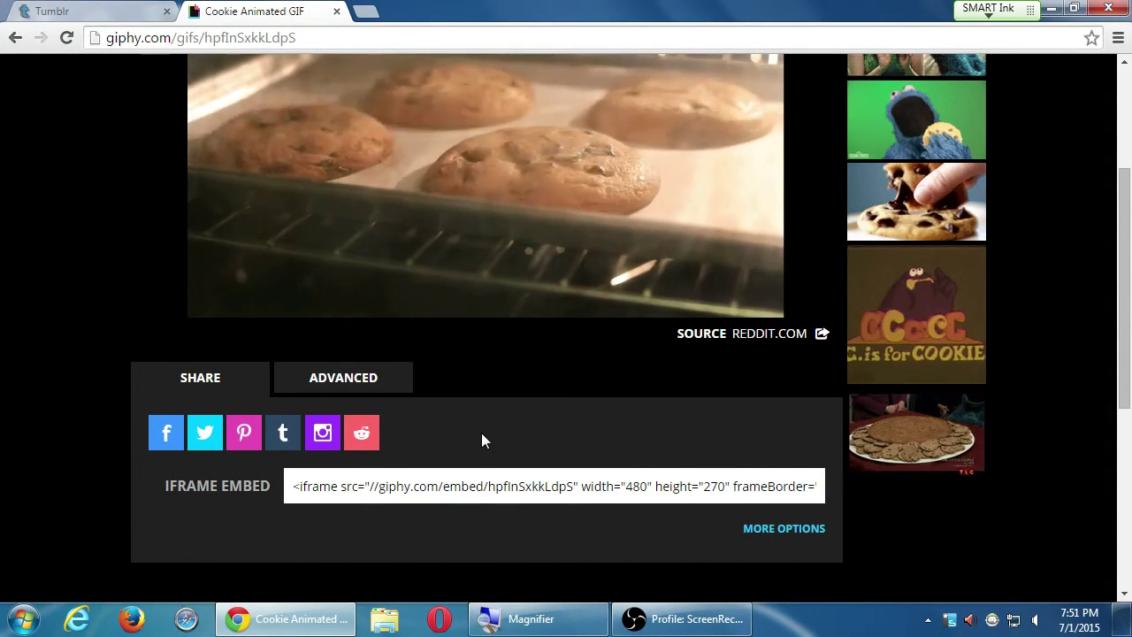
{"action": "scroll", "coordinate": [481, 433], "scroll_direction": "up", "scroll_amount": 2}
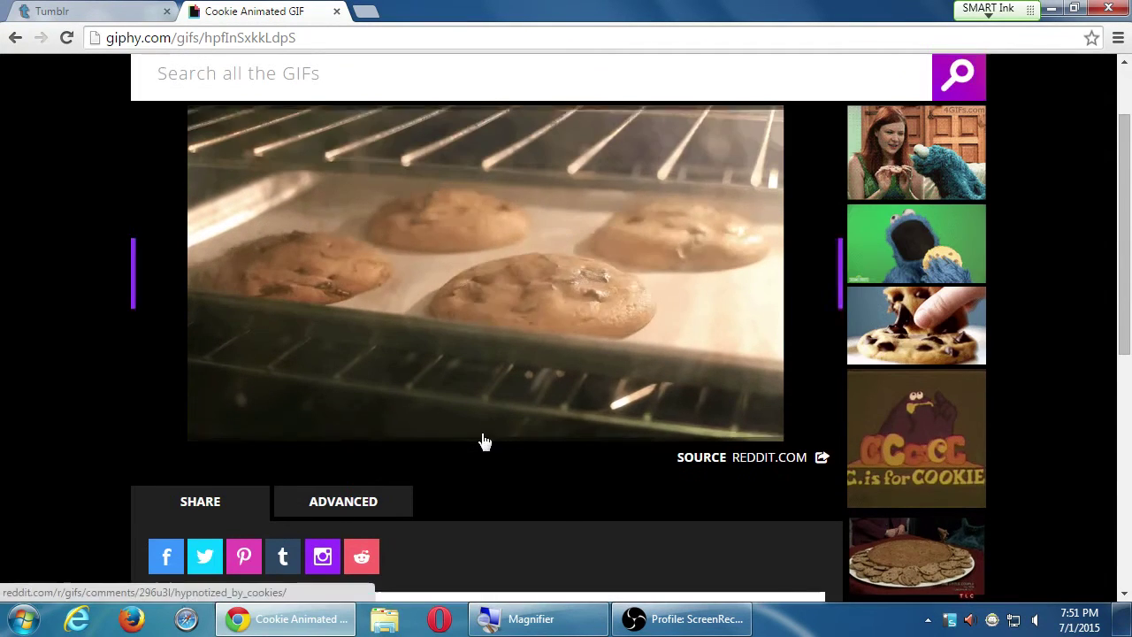
{"action": "scroll", "coordinate": [484, 440], "scroll_direction": "up", "scroll_amount": 2}
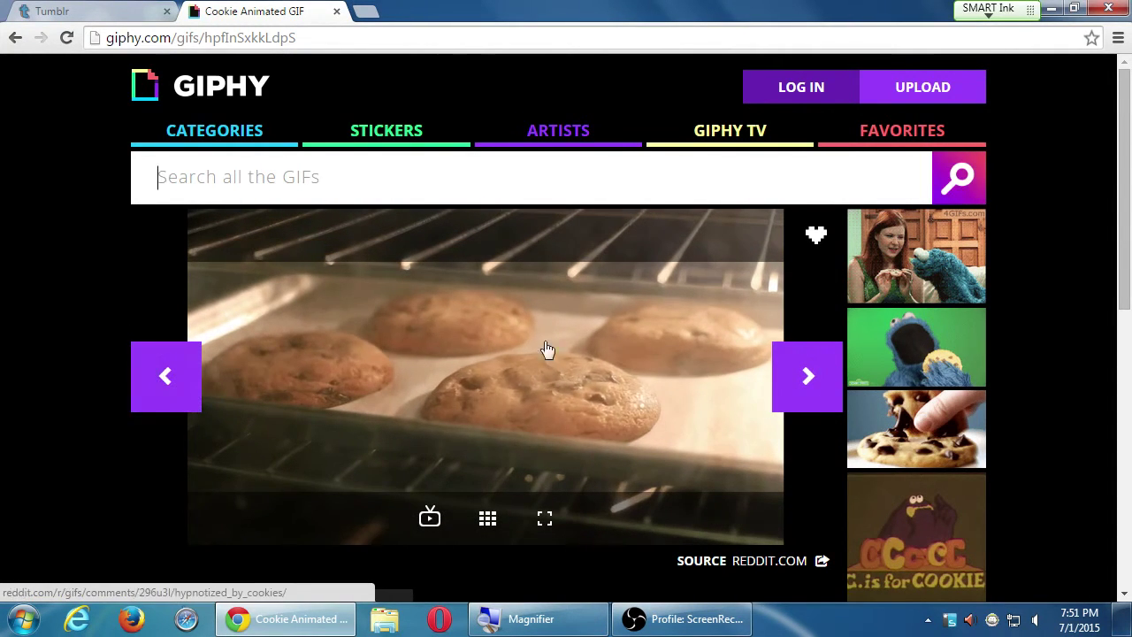
{"action": "scroll", "coordinate": [124, 428], "scroll_direction": "down", "scroll_amount": 3}
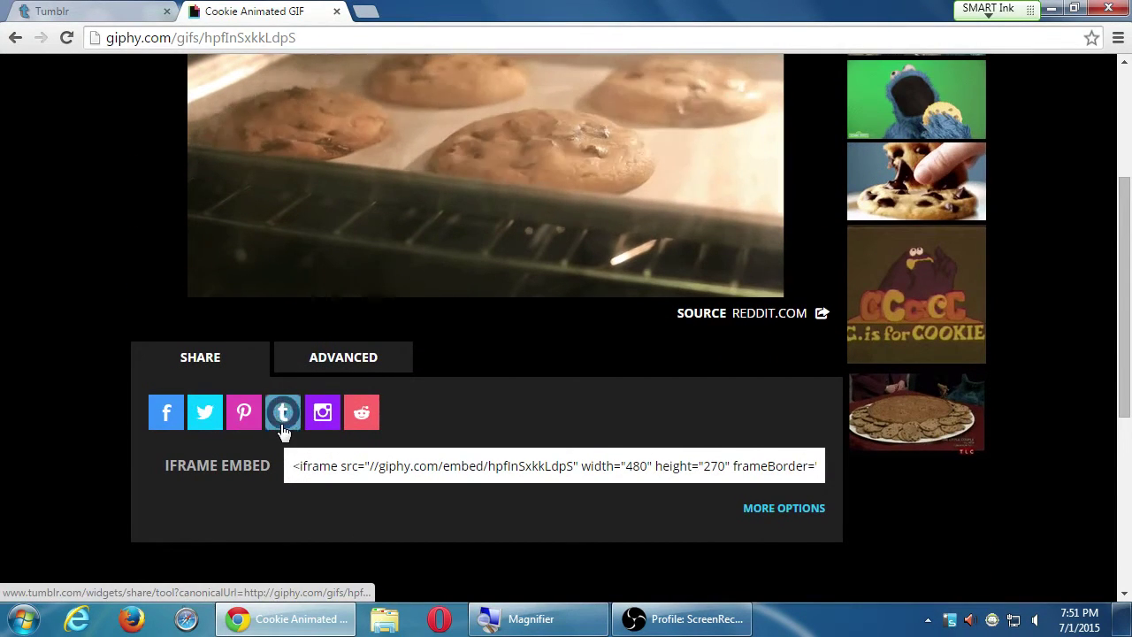
{"action": "left_click", "coordinate": [283, 428]}
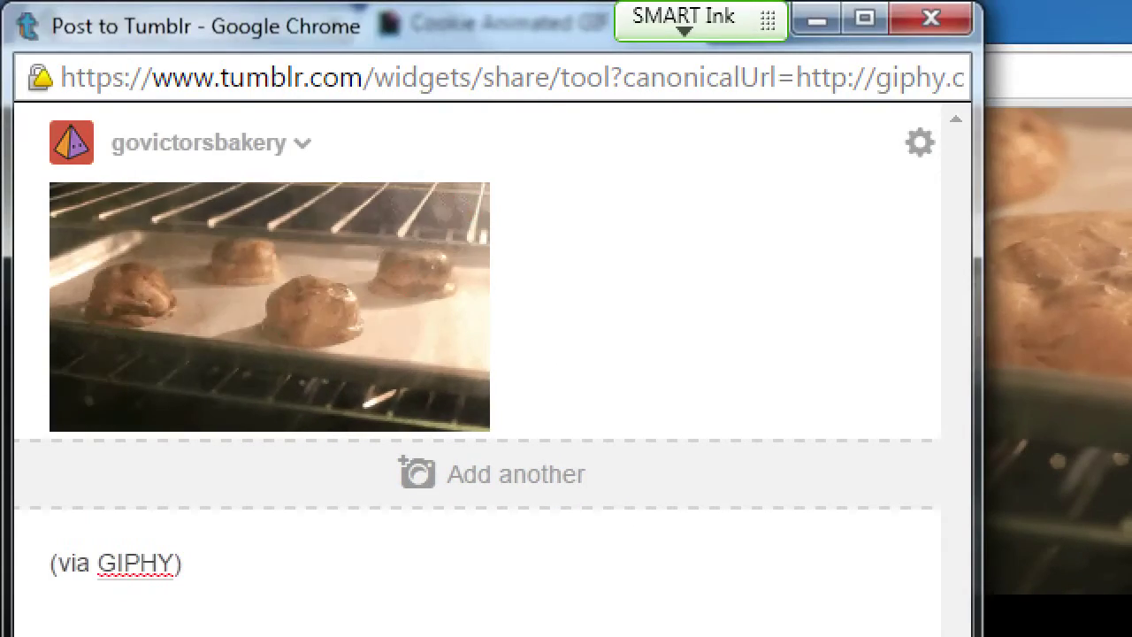
Step: Replace the "(via GIPHY)" caption of the shared post with "Ready for the weekend?"
{"action": "mouse_move", "coordinate": [100, 241]}
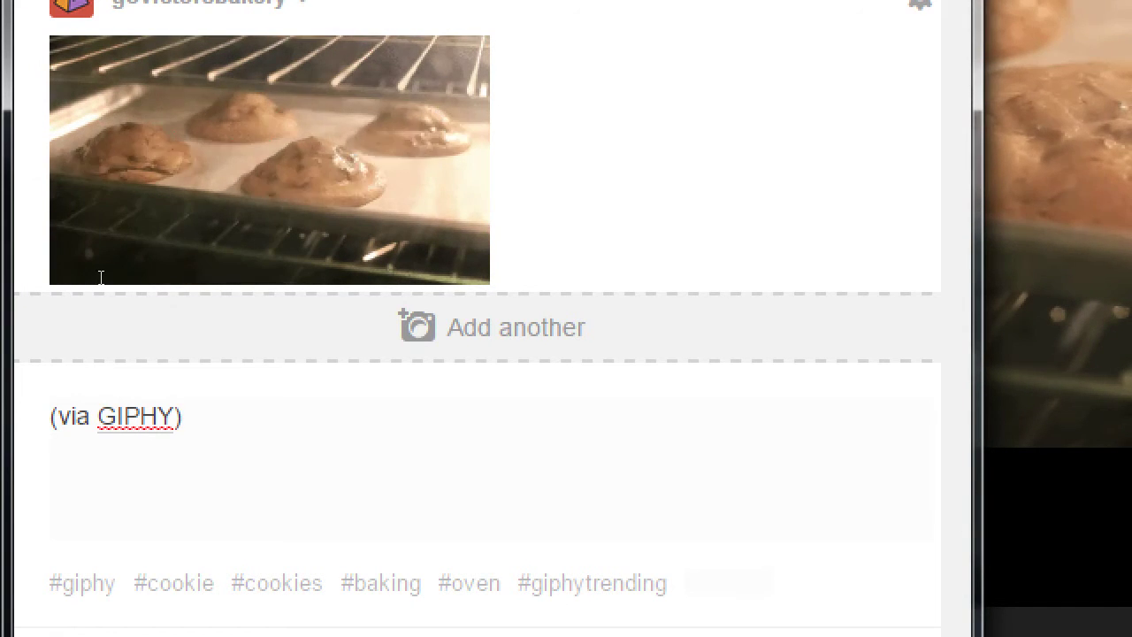
{"action": "key", "text": "BackSpace"}
{"action": "key", "text": "BackSpace"}
{"action": "key", "text": "BackSpace"}
{"action": "key", "text": "BackSpace"}
{"action": "key", "text": "BackSpace"}
{"action": "key", "text": "BackSpace"}
{"action": "key", "text": "BackSpace"}
{"action": "key", "text": "BackSpace"}
{"action": "key", "text": "BackSpace"}
{"action": "key", "text": "BackSpace"}
{"action": "key", "text": "BackSpace"}
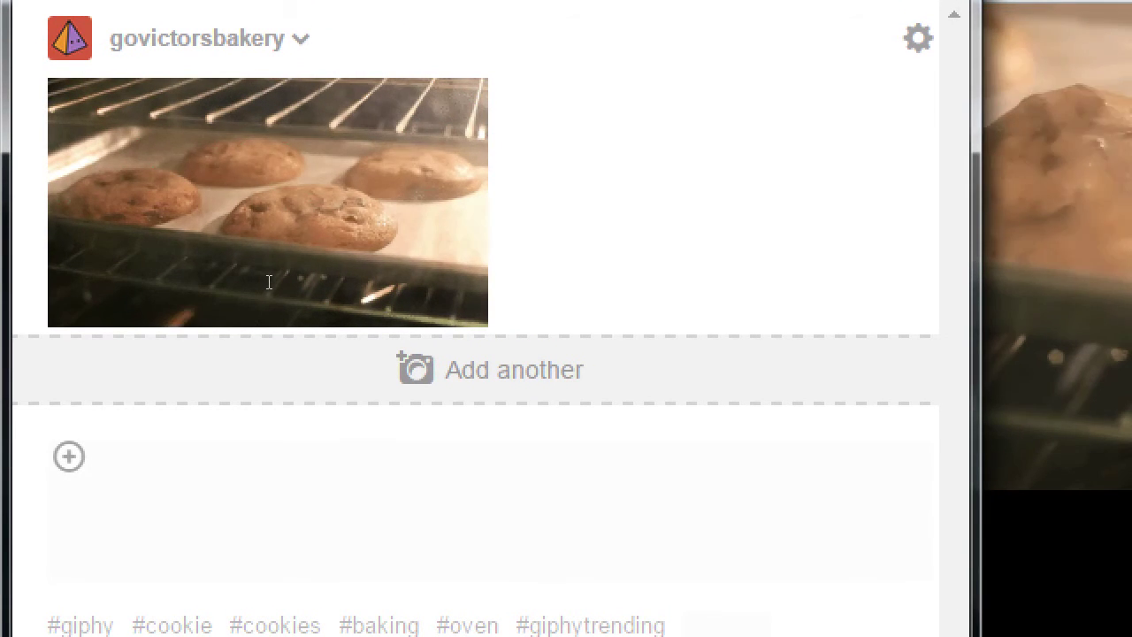
{"action": "type", "text": "Ready for the"}
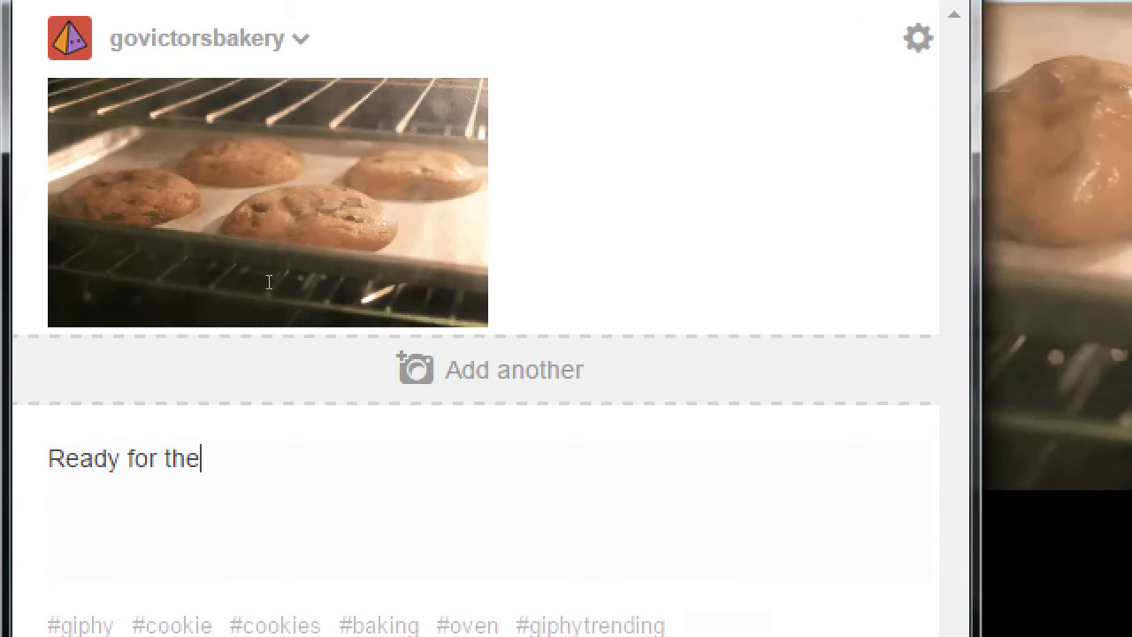
{"action": "type", "text": " weekend?"}
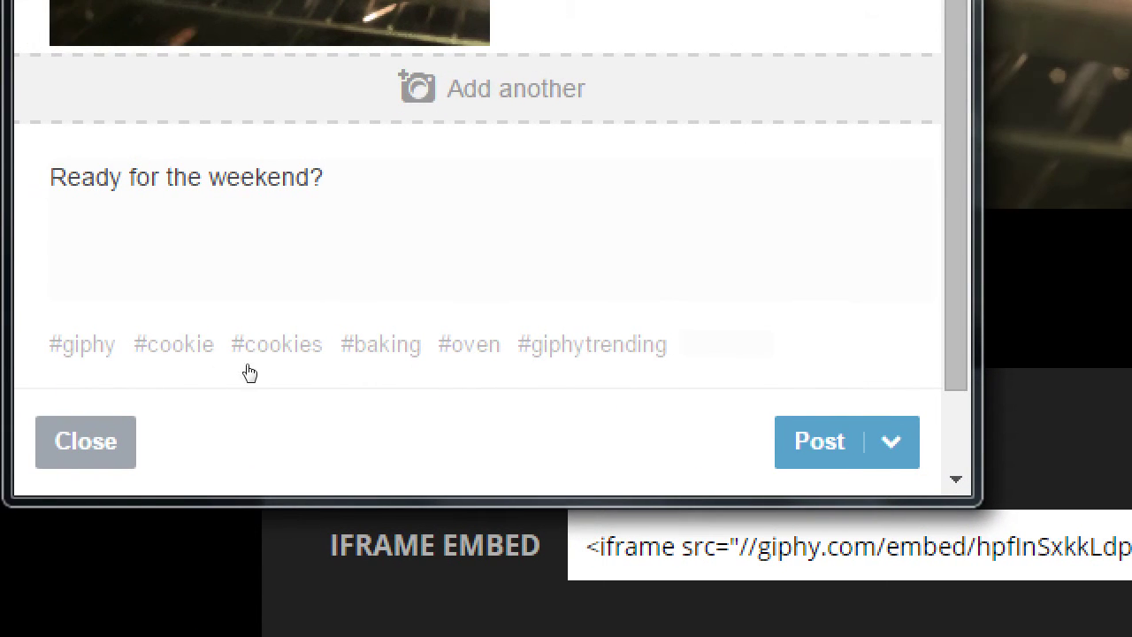
Step: Remove the #giphy and #giphytrending tags from the post and check the end of the caption text
{"action": "left_click", "coordinate": [35, 369]}
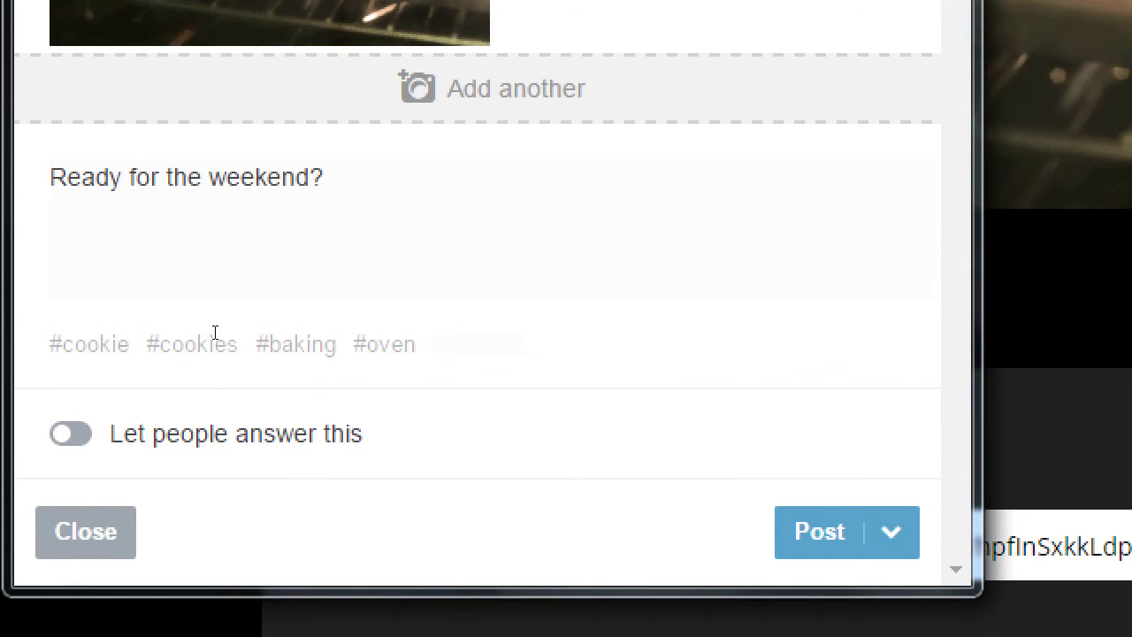
{"action": "key", "text": "shift+End"}
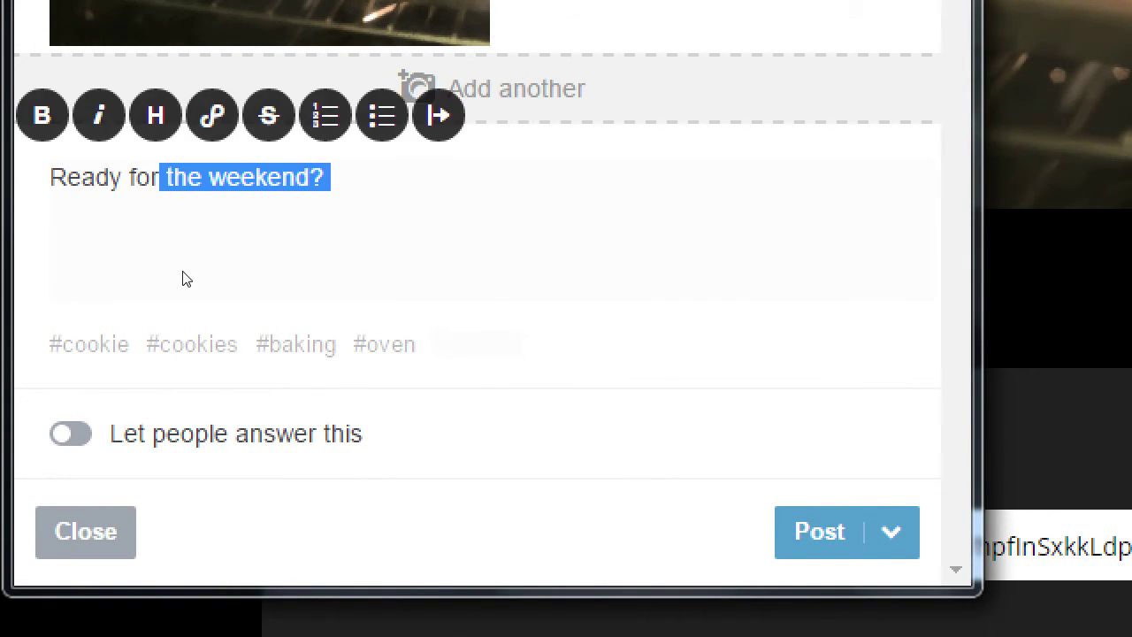
{"action": "key", "text": "Right"}
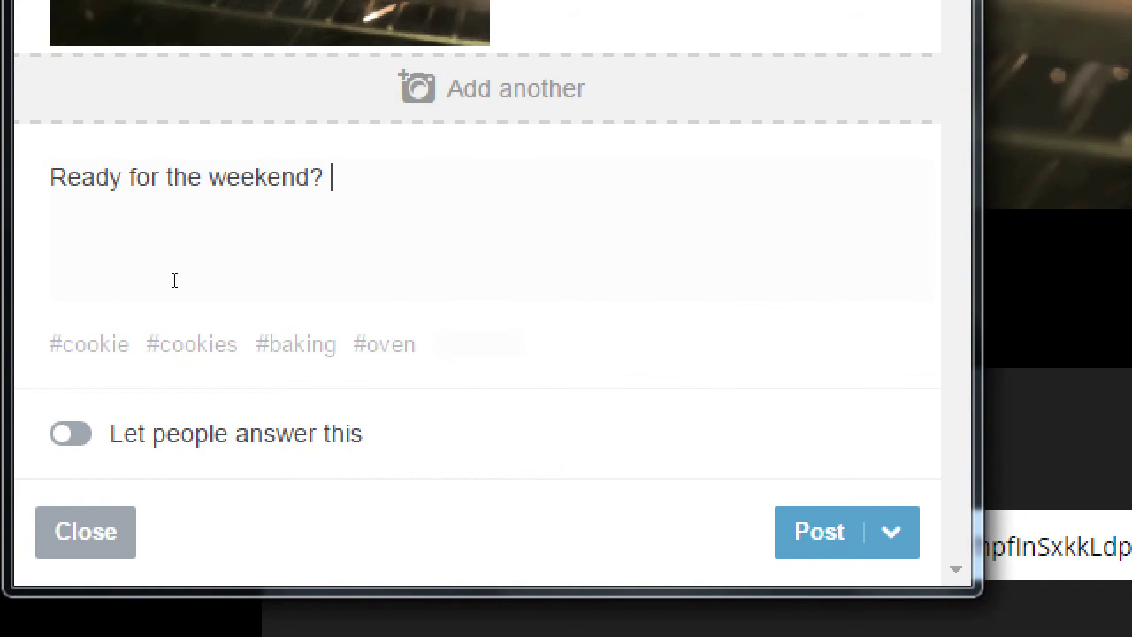
{"action": "key", "text": "shift+Left"}
{"action": "key", "text": "Right"}
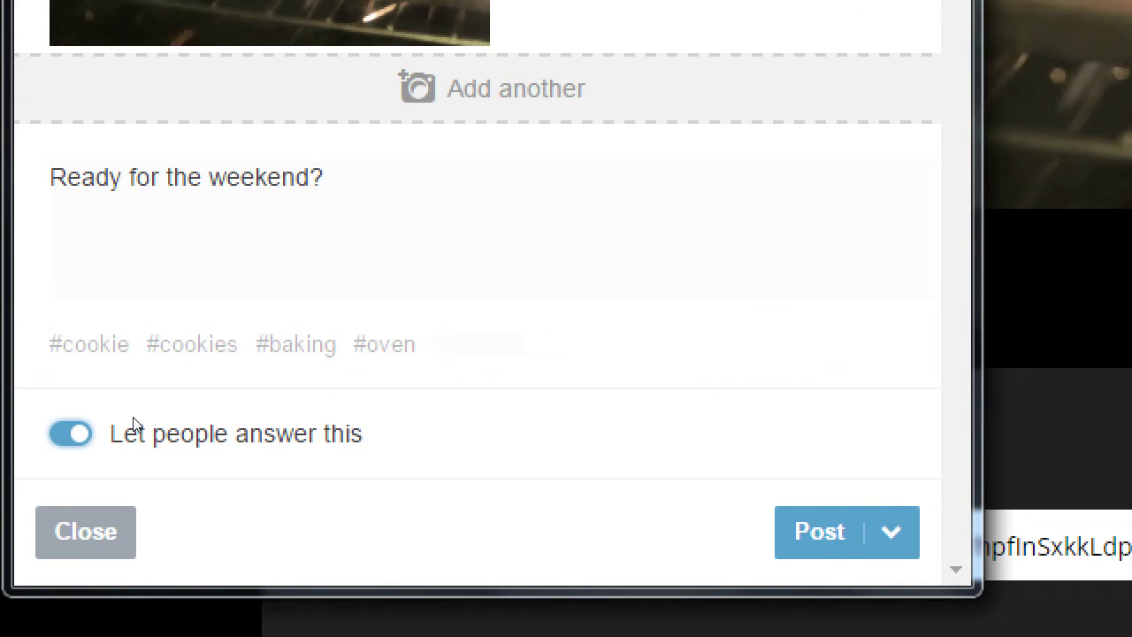
Step: Enable "Let people answer this" for the post and set its publishing option to Queue
{"action": "key", "text": "space"}
{"action": "key", "text": "Down"}
{"action": "key", "text": "Down"}
{"action": "key", "text": "Down"}
{"action": "key", "text": "Up"}
{"action": "key", "text": "Up"}
{"action": "key", "text": "Return"}
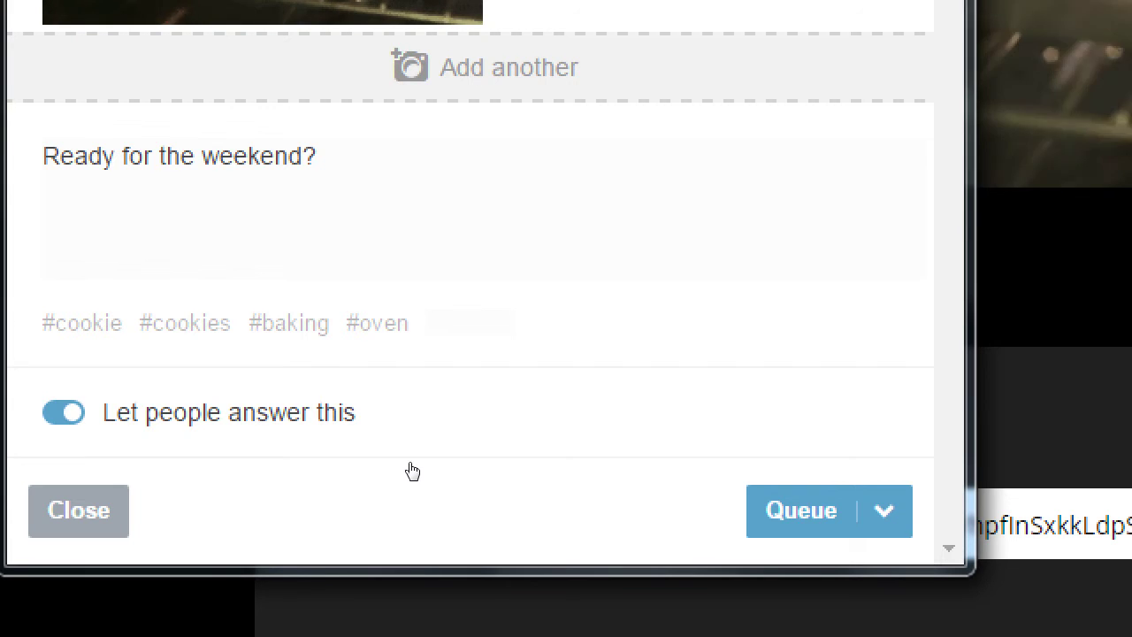
Step: Change the publishing option from Queue to immediate posting, publish the cookie GIF post, and close the share window
{"action": "key", "text": "Return"}
{"action": "key", "text": "Up"}
{"action": "key", "text": "Return"}
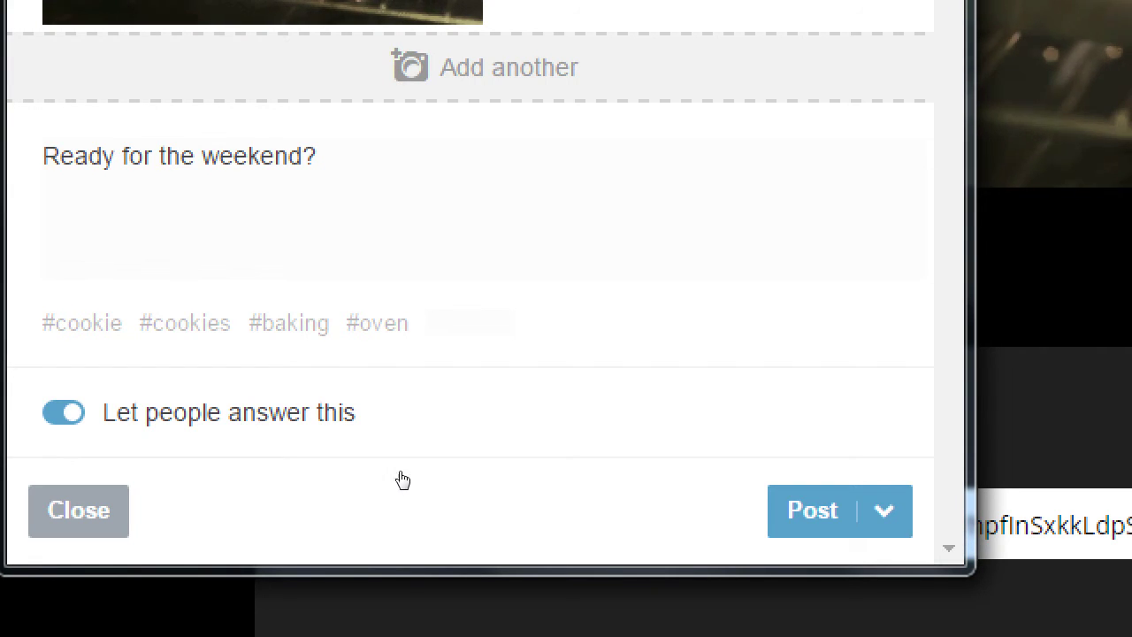
{"action": "key", "text": "ctrl+Return"}
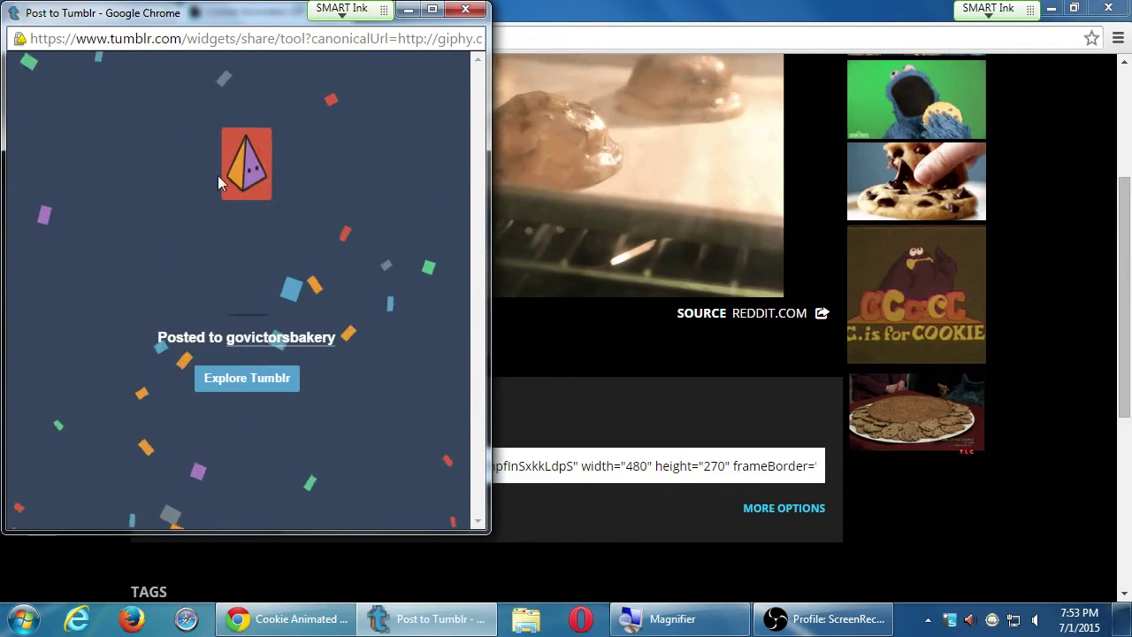
{"action": "left_click", "coordinate": [475, 10]}
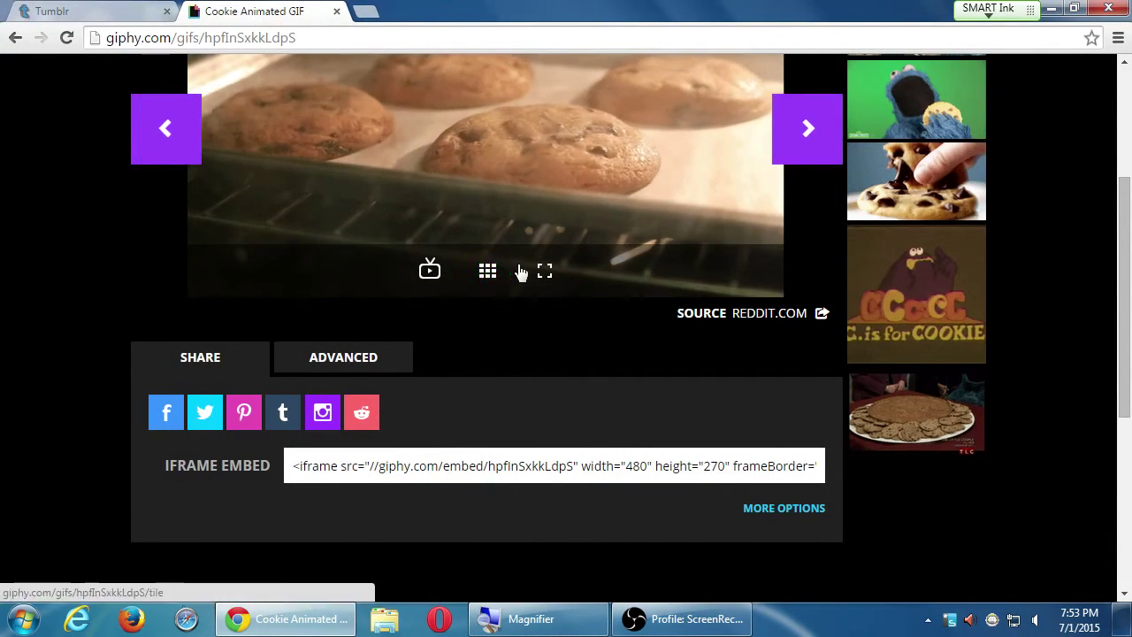
Step: View the baking cookies GIF in fullscreen and in Giphy TV, closing each view
{"action": "left_click", "coordinate": [541, 270]}
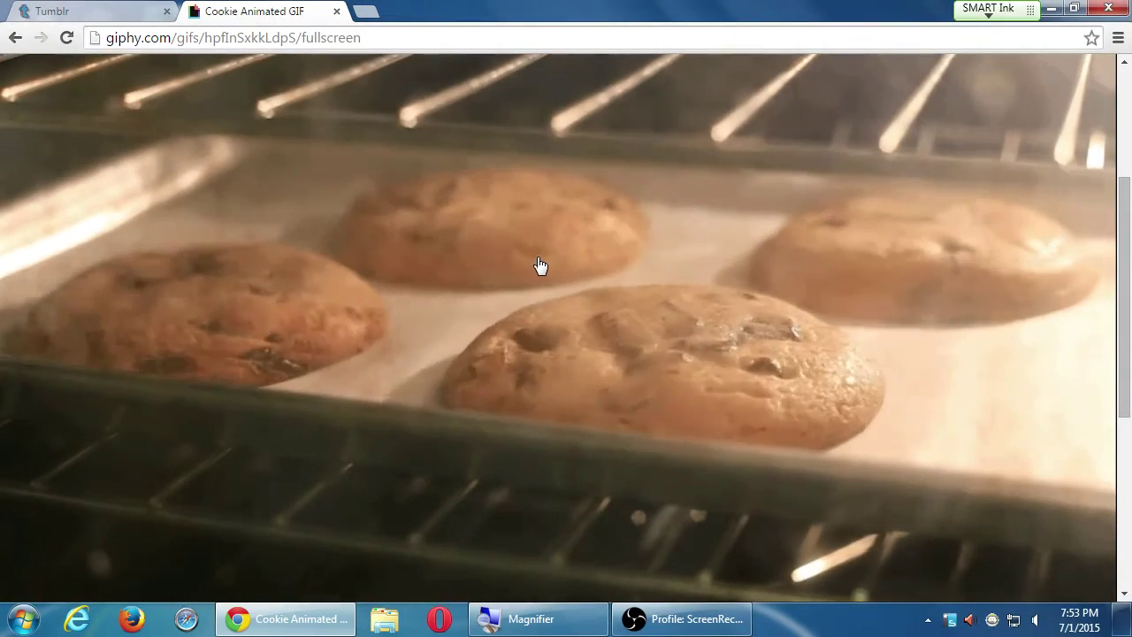
{"action": "left_click", "coordinate": [535, 264]}
{"action": "left_click", "coordinate": [429, 274]}
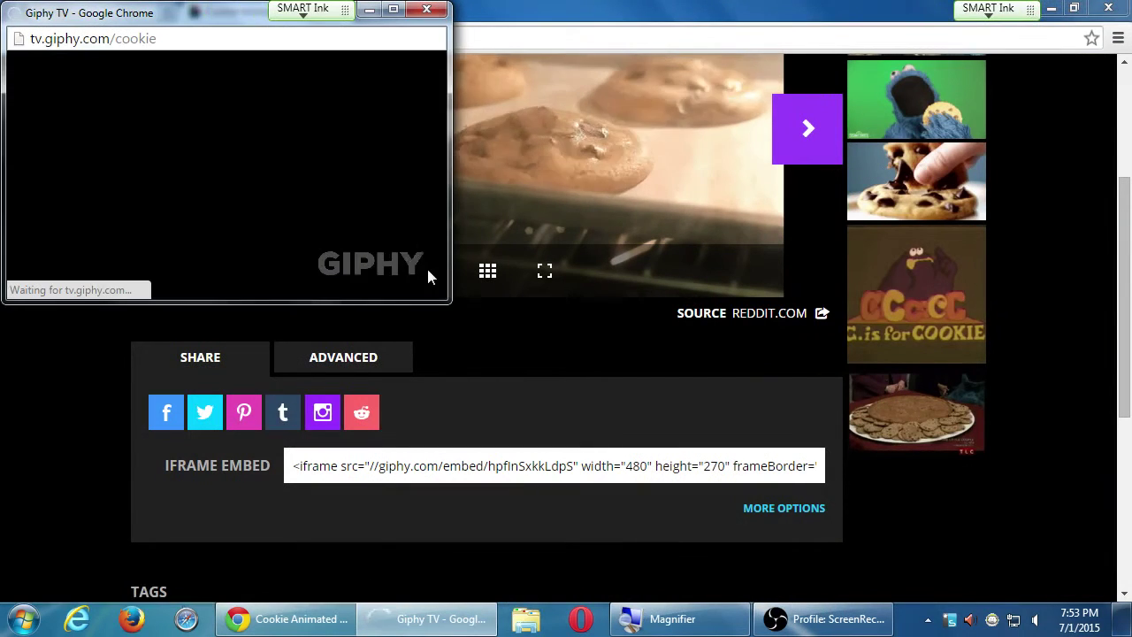
{"action": "left_click", "coordinate": [431, 12]}
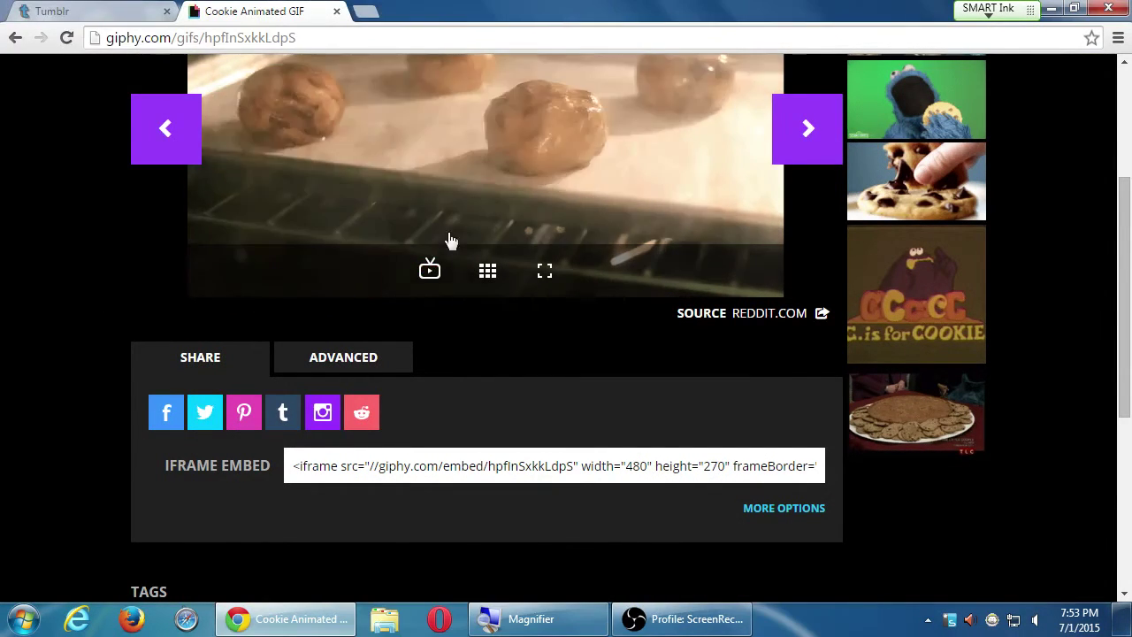
Step: View the cookie GIF in Giphy TV and as a tiled pattern, closing each view
{"action": "left_click", "coordinate": [431, 269]}
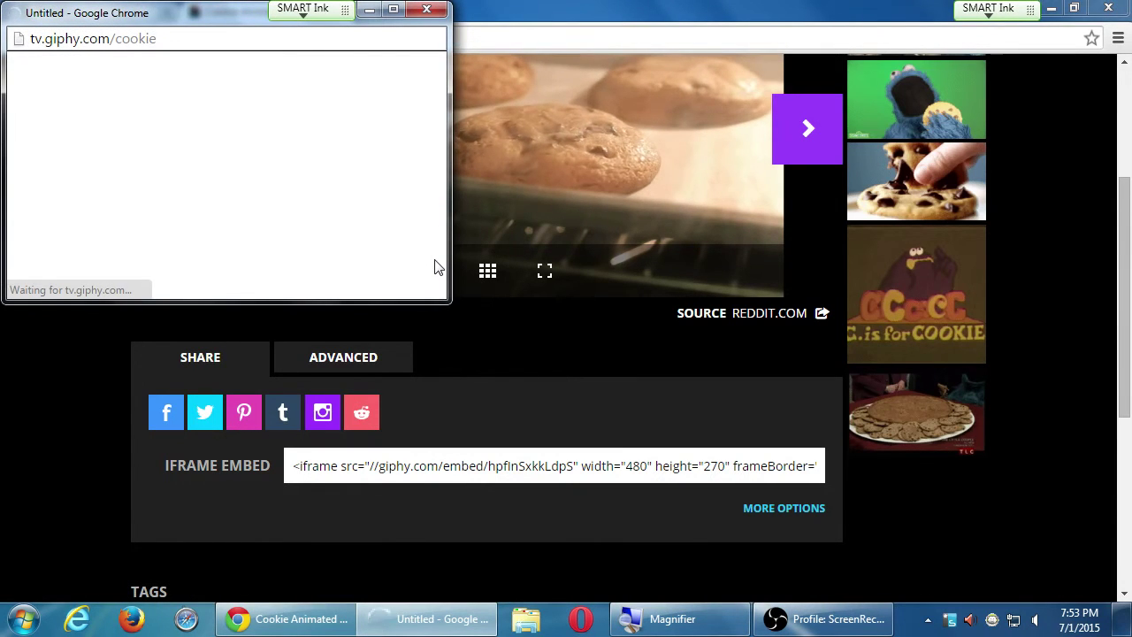
{"action": "left_click", "coordinate": [425, 10]}
{"action": "left_click", "coordinate": [487, 271]}
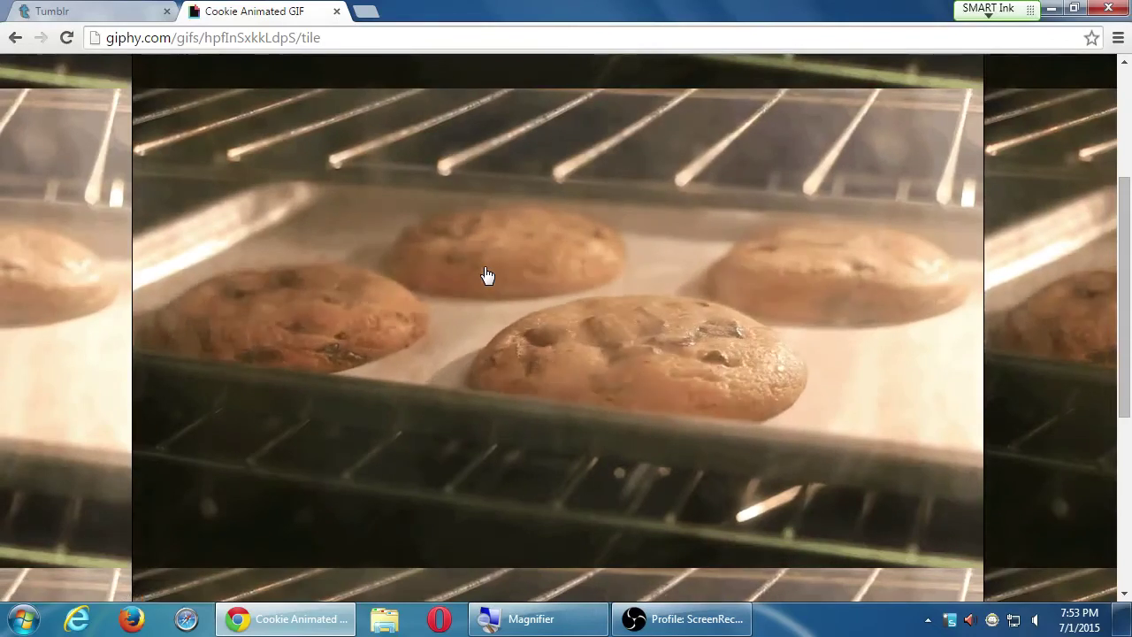
{"action": "left_click", "coordinate": [474, 269]}
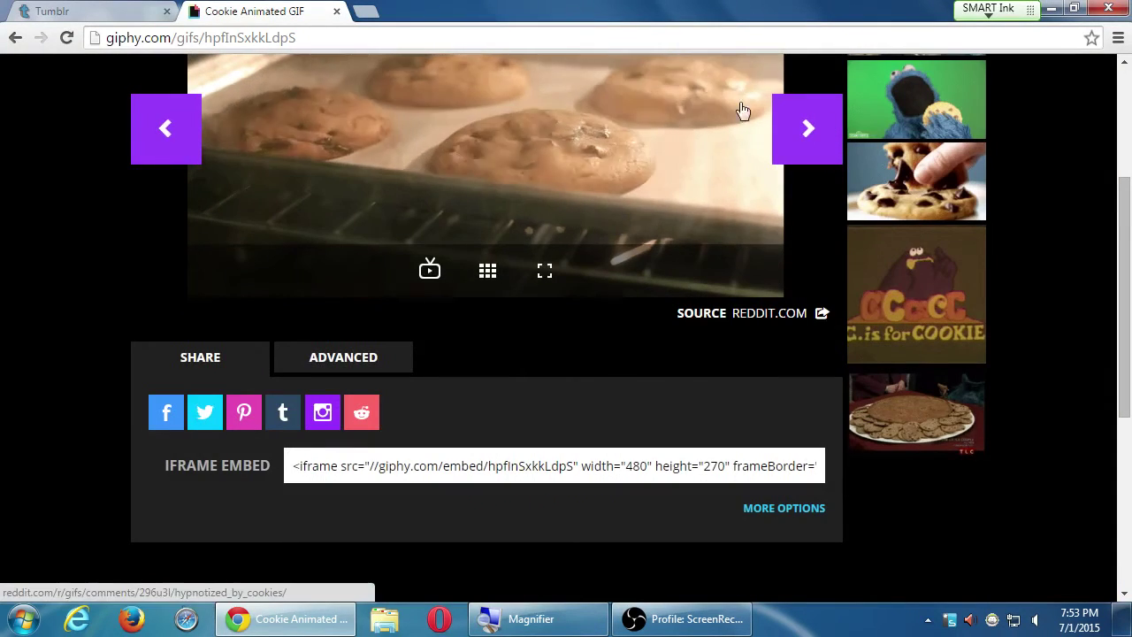
Step: Examine Giphy's upload page for GIF and video files and return to the cookie GIF page
{"action": "scroll", "coordinate": [687, 167], "scroll_direction": "up", "scroll_amount": 3}
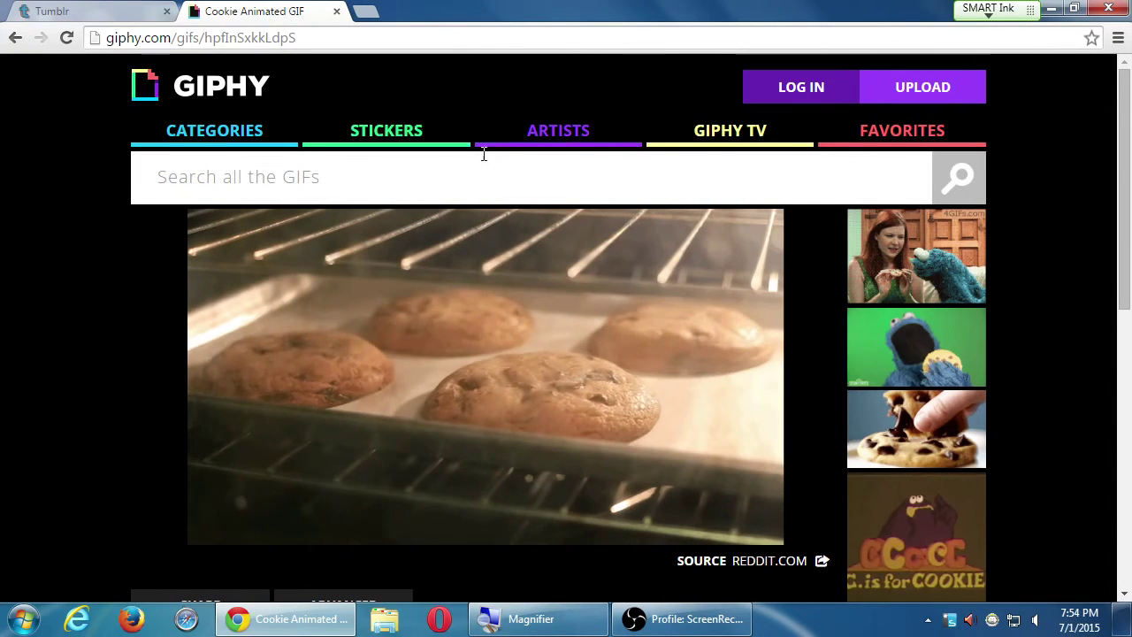
{"action": "left_click", "coordinate": [942, 91]}
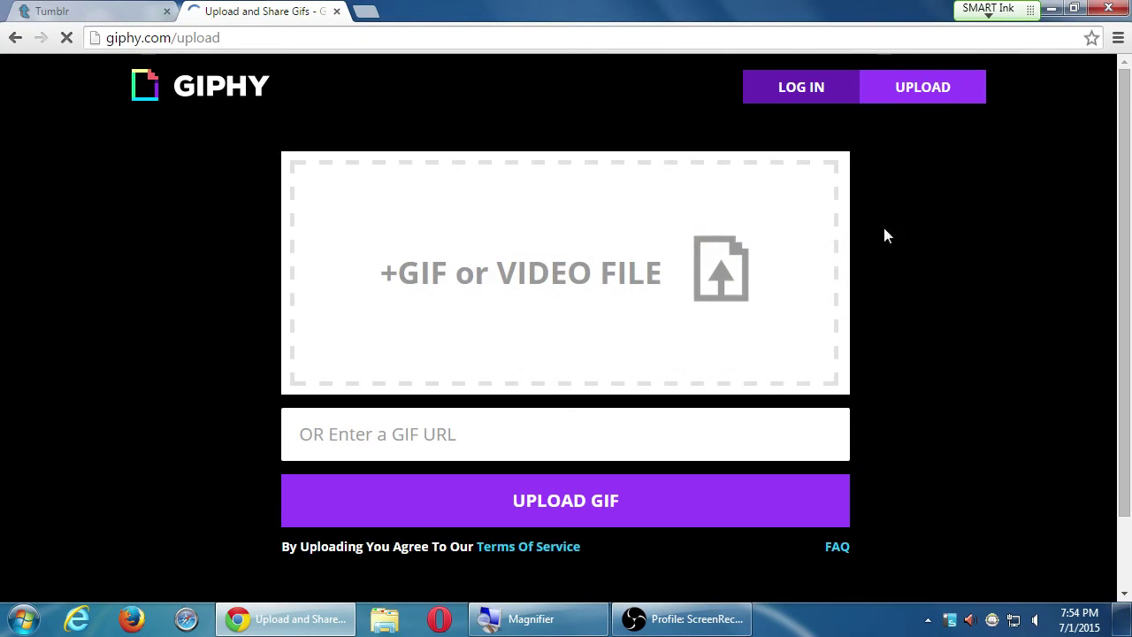
{"action": "scroll", "coordinate": [864, 290], "scroll_direction": "down", "scroll_amount": 2}
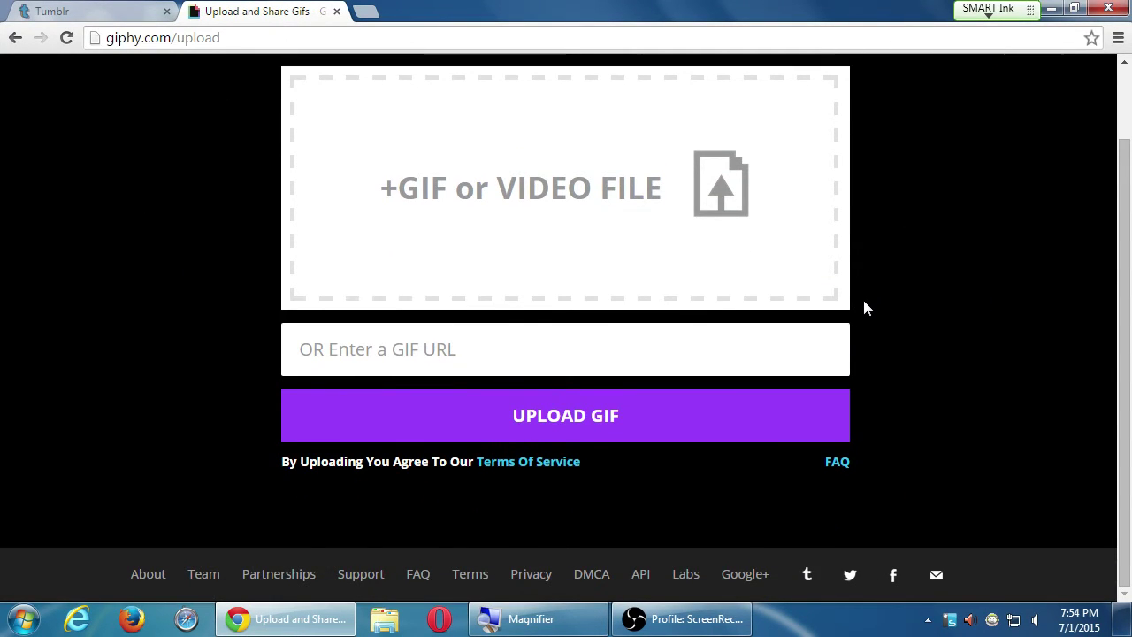
{"action": "scroll", "coordinate": [864, 307], "scroll_direction": "up", "scroll_amount": 2}
{"action": "scroll", "coordinate": [869, 303], "scroll_direction": "down", "scroll_amount": 2}
{"action": "scroll", "coordinate": [864, 301], "scroll_direction": "up", "scroll_amount": 1}
{"action": "scroll", "coordinate": [866, 313], "scroll_direction": "up", "scroll_amount": 1}
{"action": "left_click", "coordinate": [813, 326]}
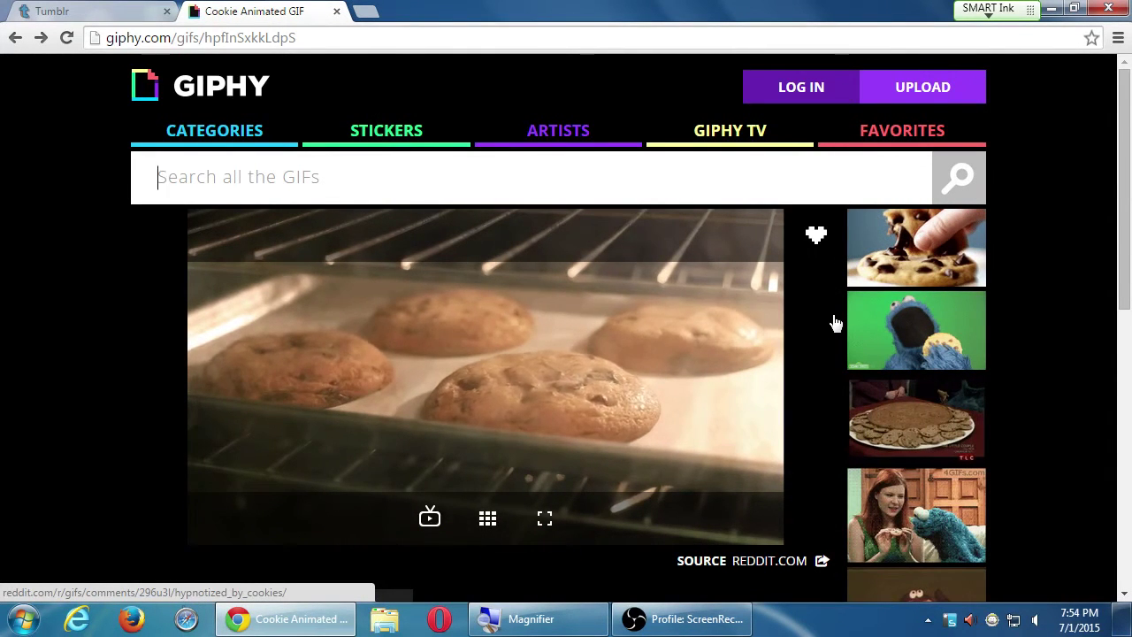
Step: Search Google for "animated gif maker"
{"action": "key", "text": "ctrl+l"}
{"action": "type", "text": "animat"}
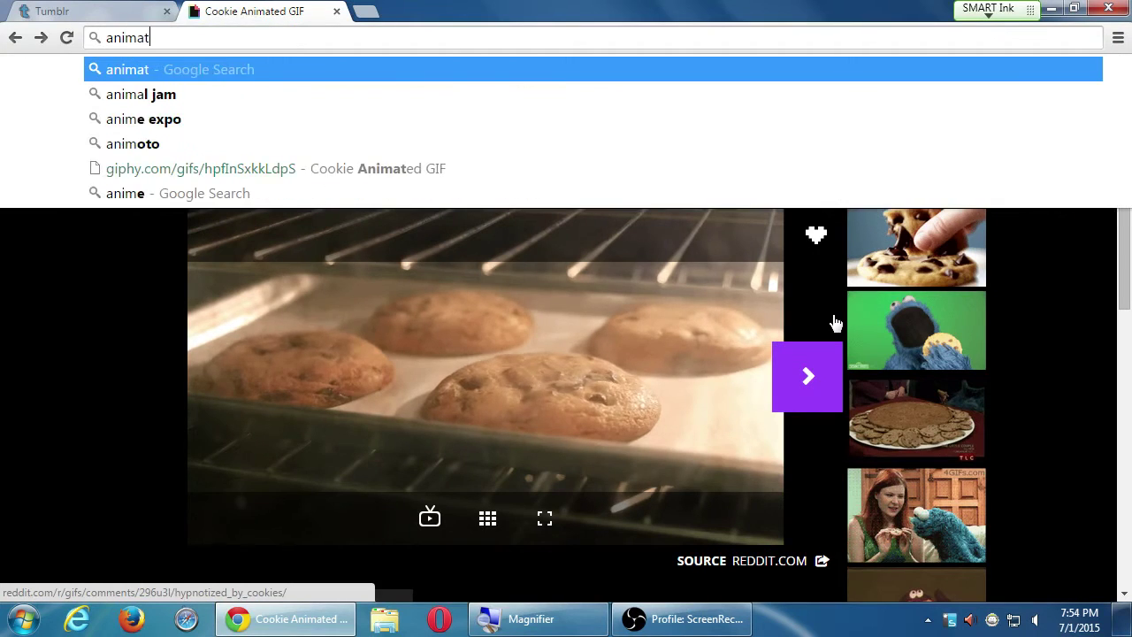
{"action": "type", "text": "ed gif"}
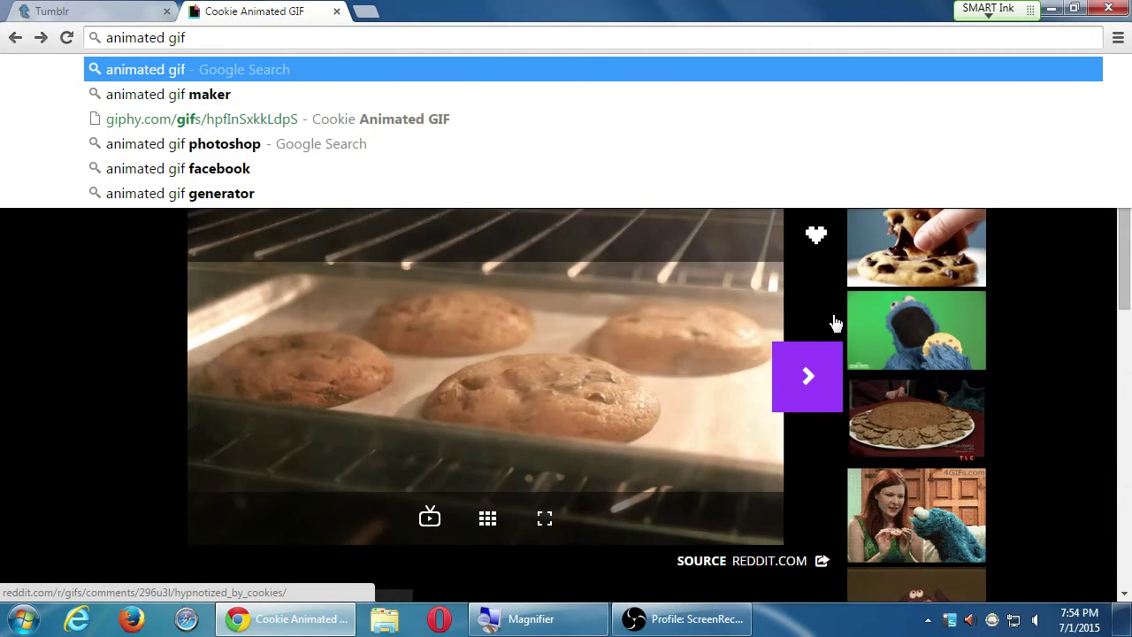
{"action": "key", "text": "Down"}
{"action": "key", "text": "Return"}
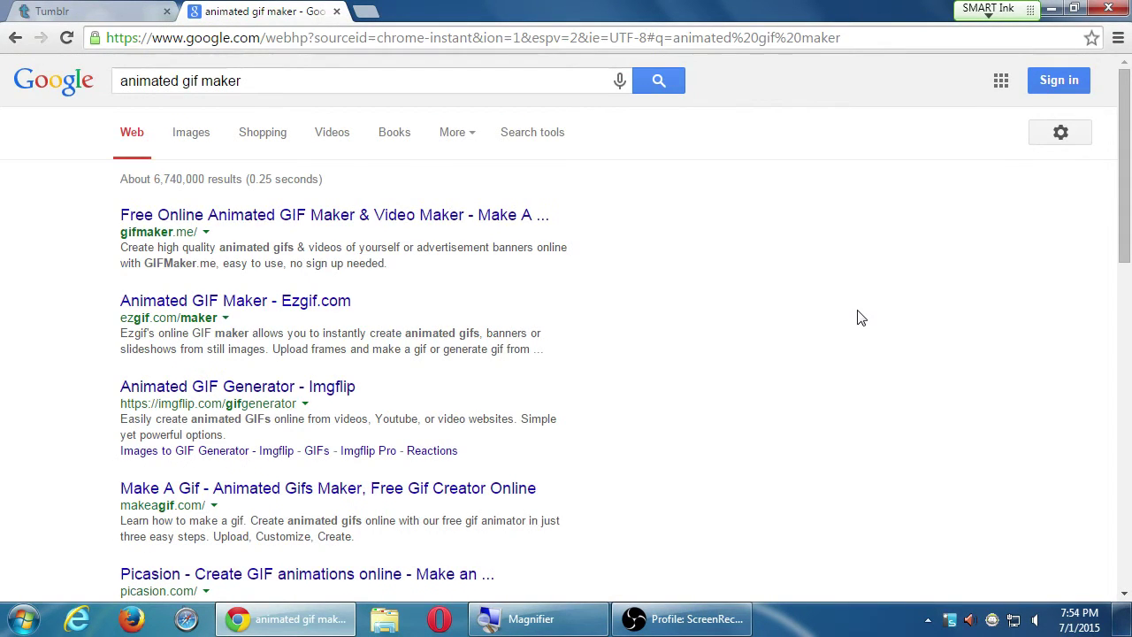
Step: View the gifmaker.me, Imgflip and Ezgif GIF maker sites, returning to the search results after each
{"action": "left_click", "coordinate": [531, 219]}
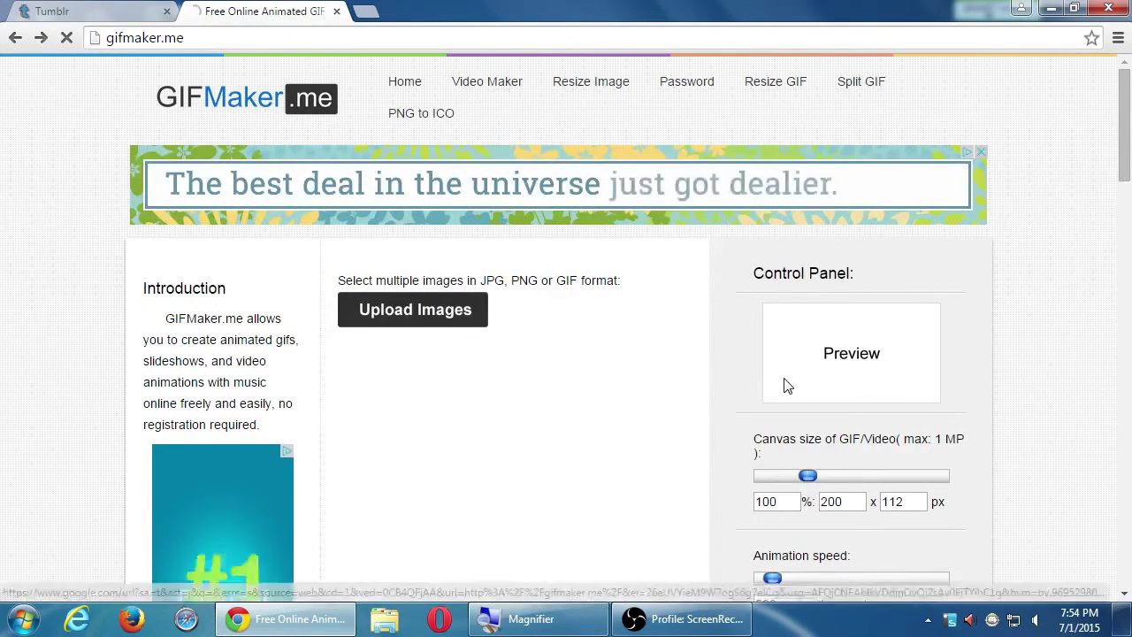
{"action": "key", "text": "alt+Left"}
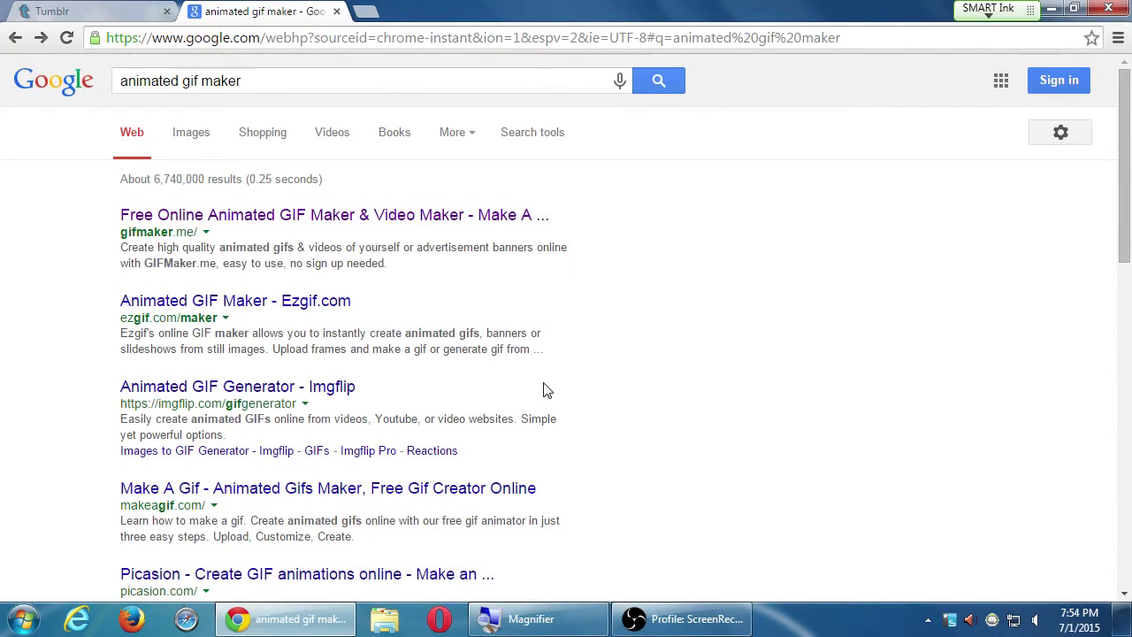
{"action": "left_click", "coordinate": [336, 387]}
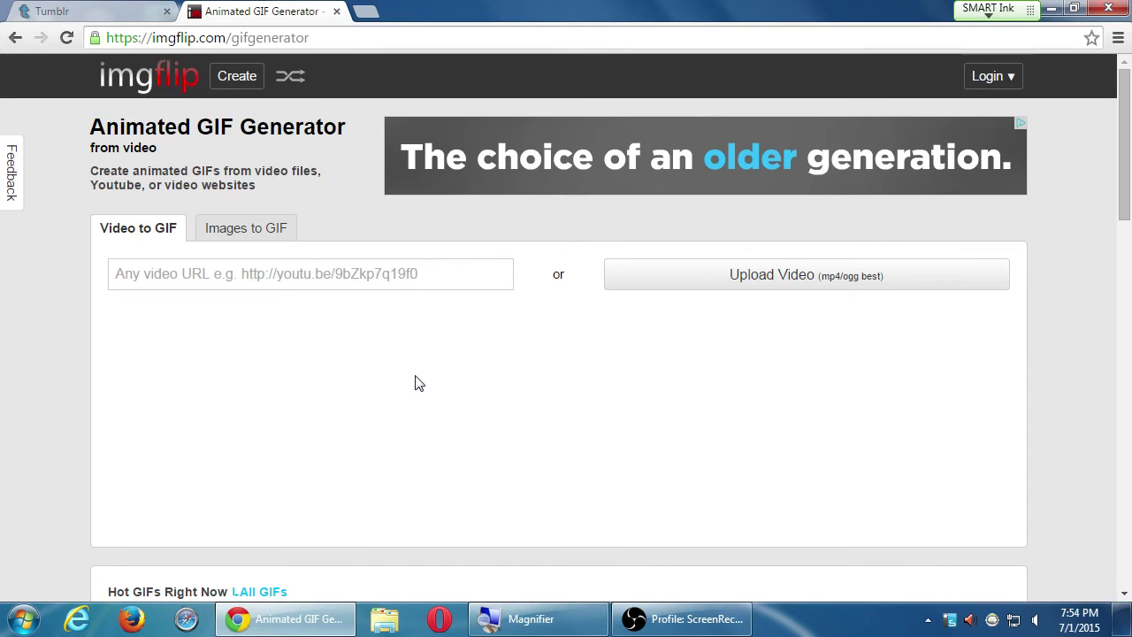
{"action": "key", "text": "alt+Left"}
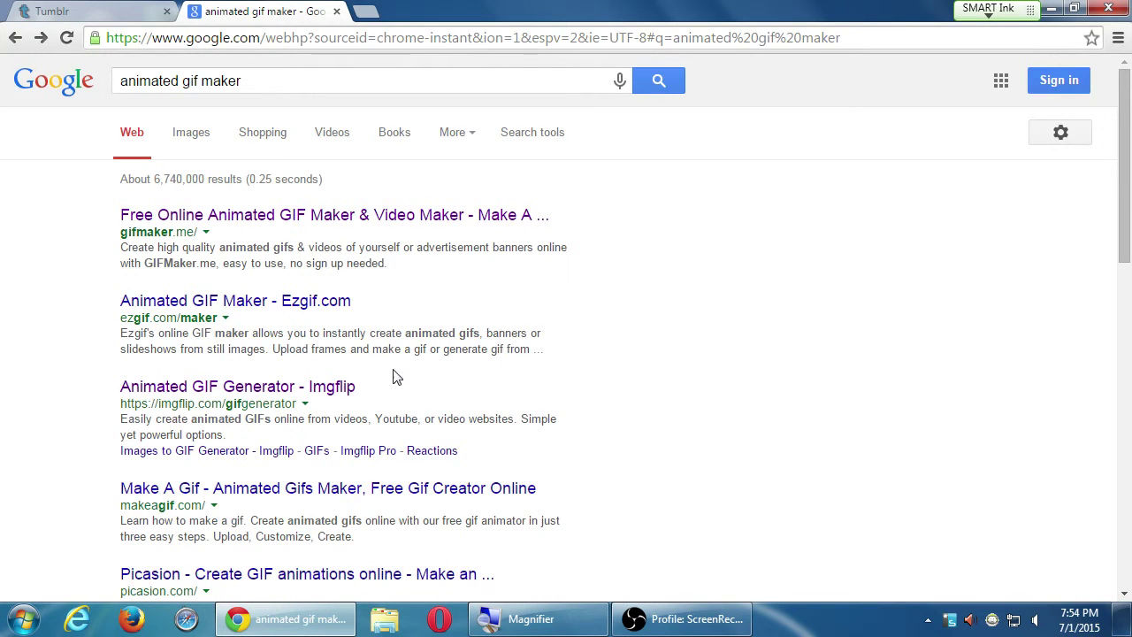
{"action": "left_click", "coordinate": [323, 313]}
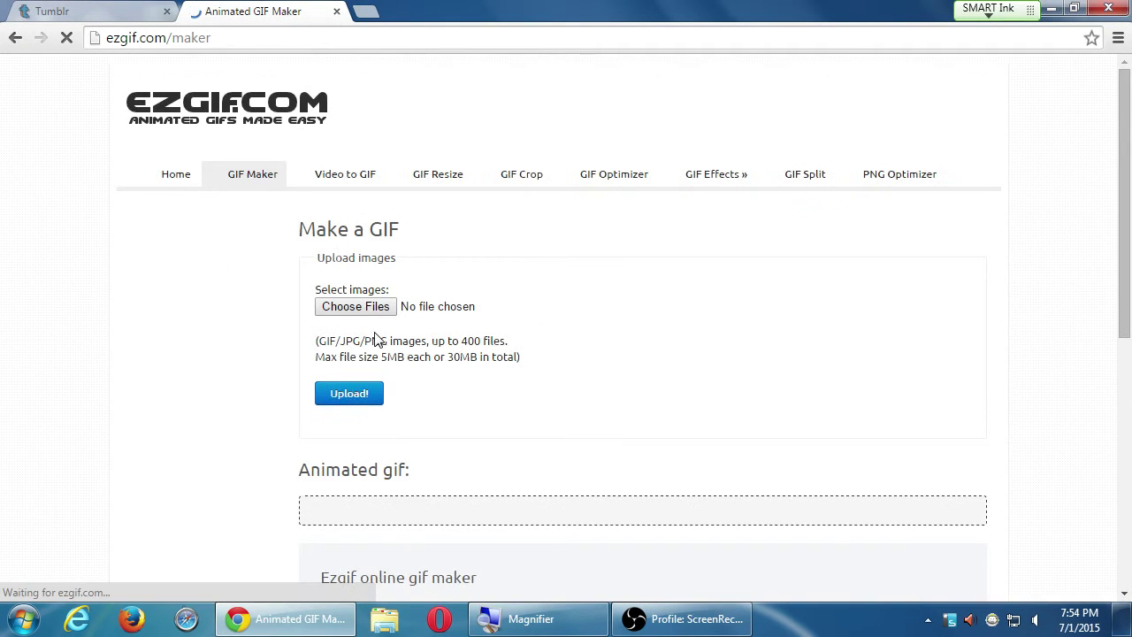
{"action": "key", "text": "alt+Left"}
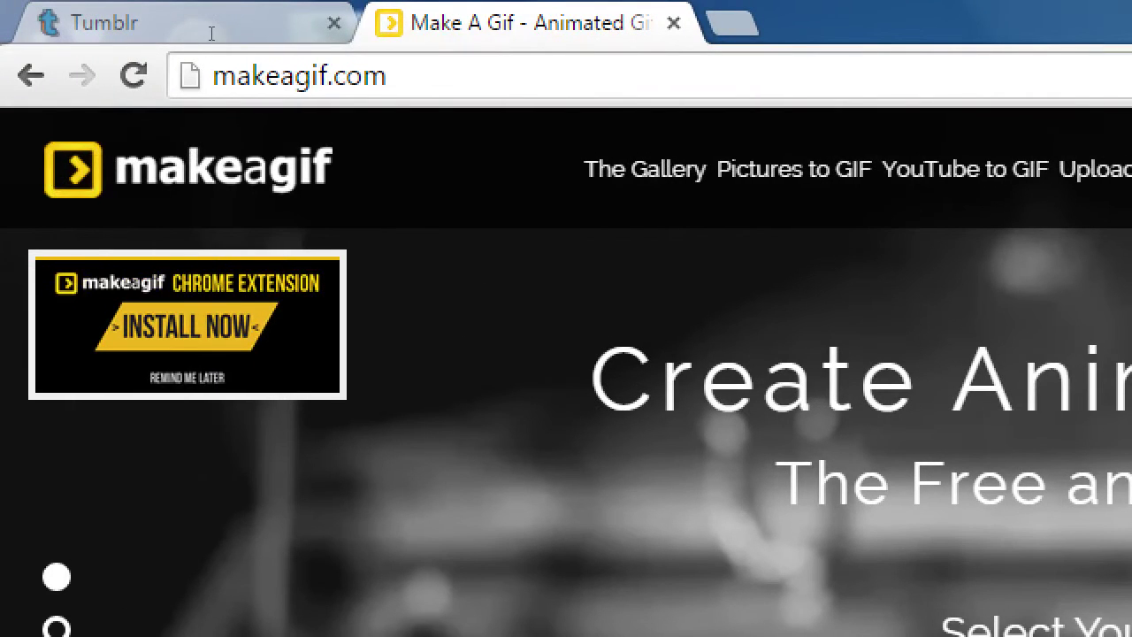
Step: Look through the makeagif.com home page sections and open its YouTube to GIF generator
{"action": "key", "text": "ctrl+l"}
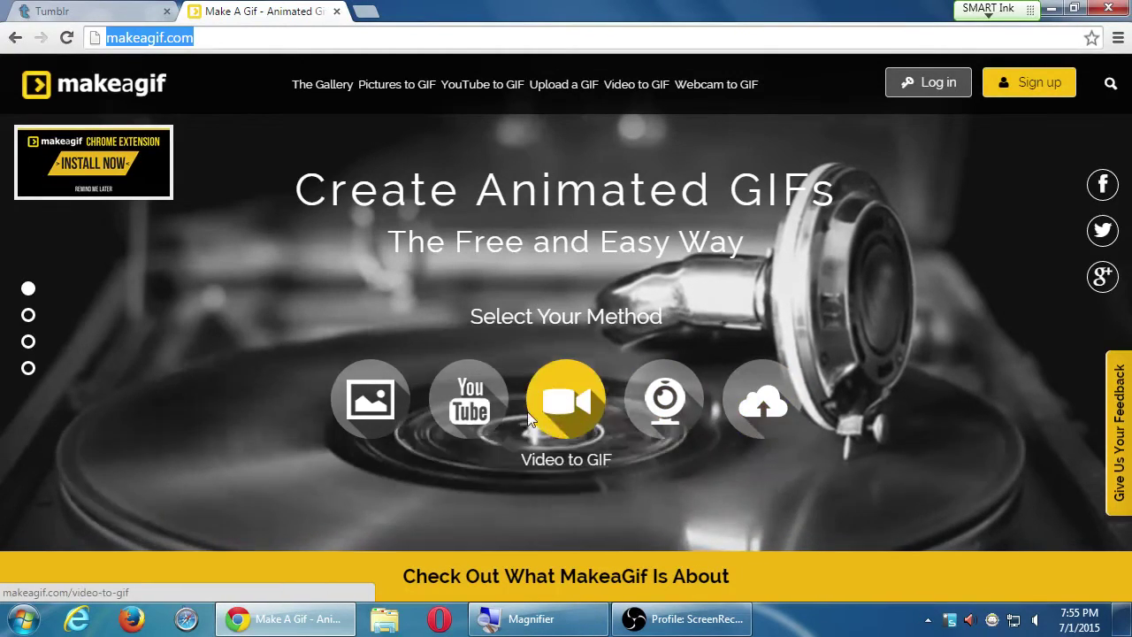
{"action": "scroll", "coordinate": [518, 416], "scroll_direction": "down", "scroll_amount": 1}
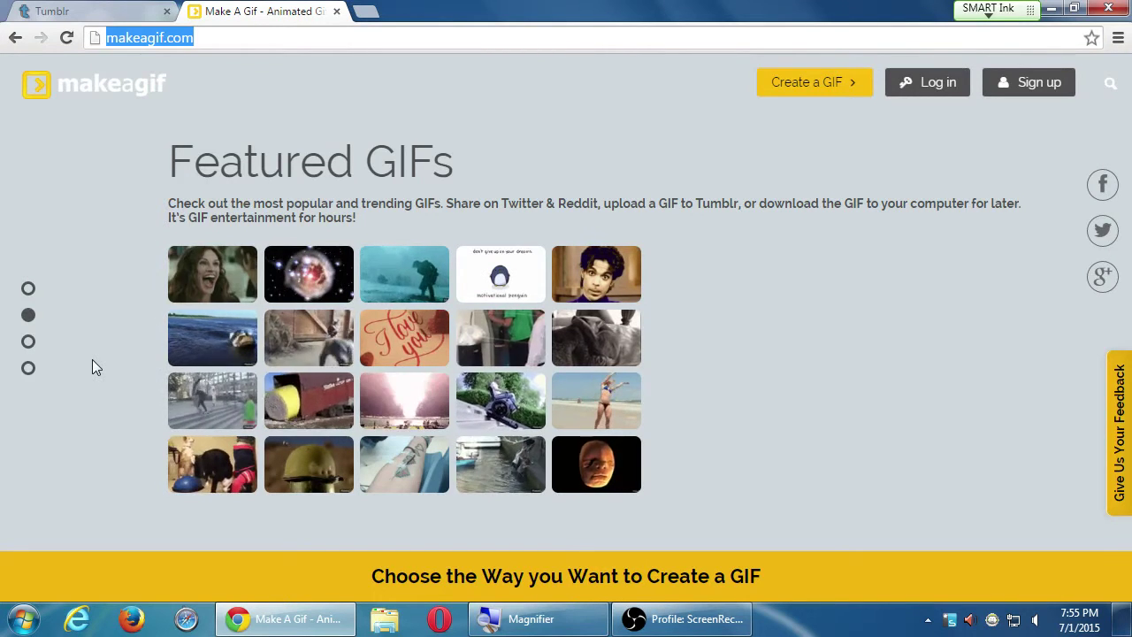
{"action": "scroll", "coordinate": [96, 367], "scroll_direction": "down", "scroll_amount": 1}
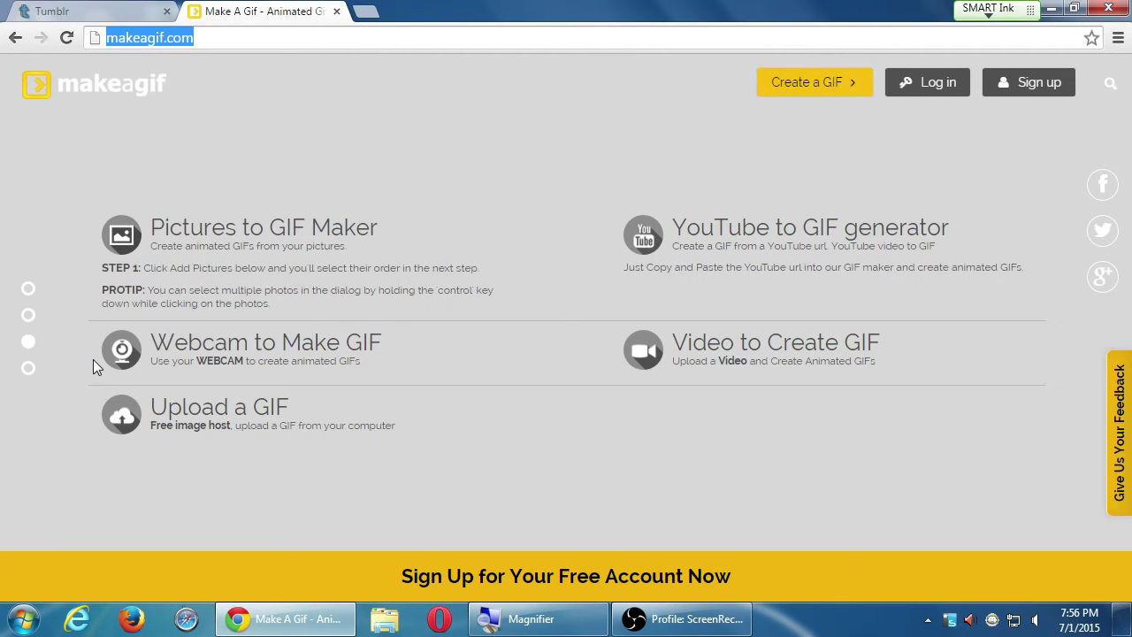
{"action": "left_click", "coordinate": [644, 240]}
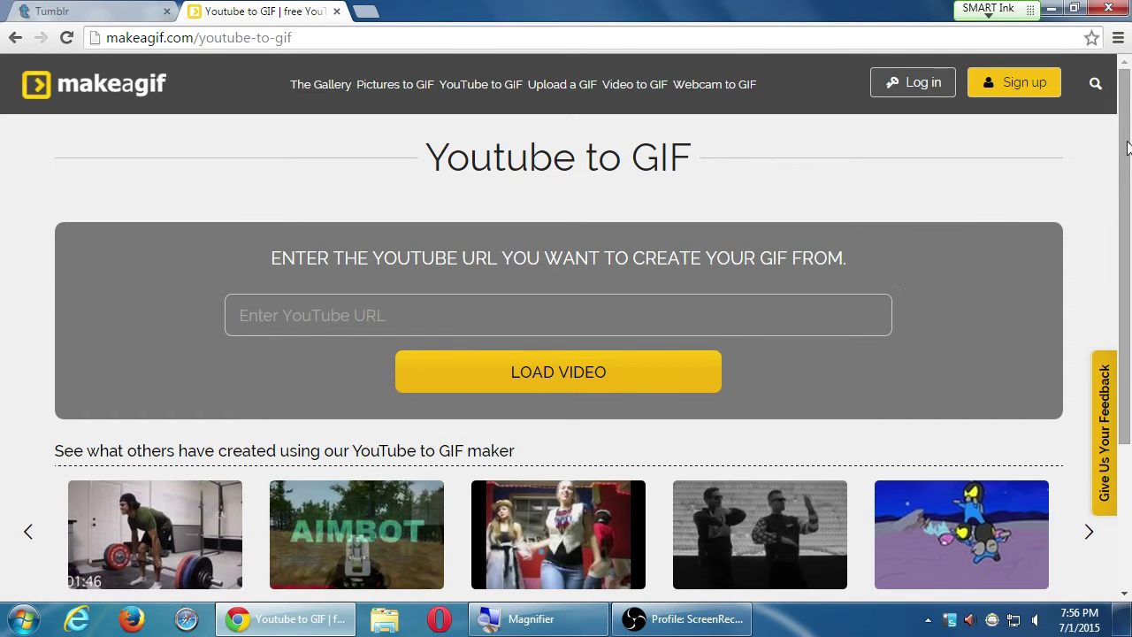
{"action": "scroll", "coordinate": [1116, 300], "scroll_direction": "down", "scroll_amount": 3}
{"action": "scroll", "coordinate": [1115, 301], "scroll_direction": "up", "scroll_amount": 3}
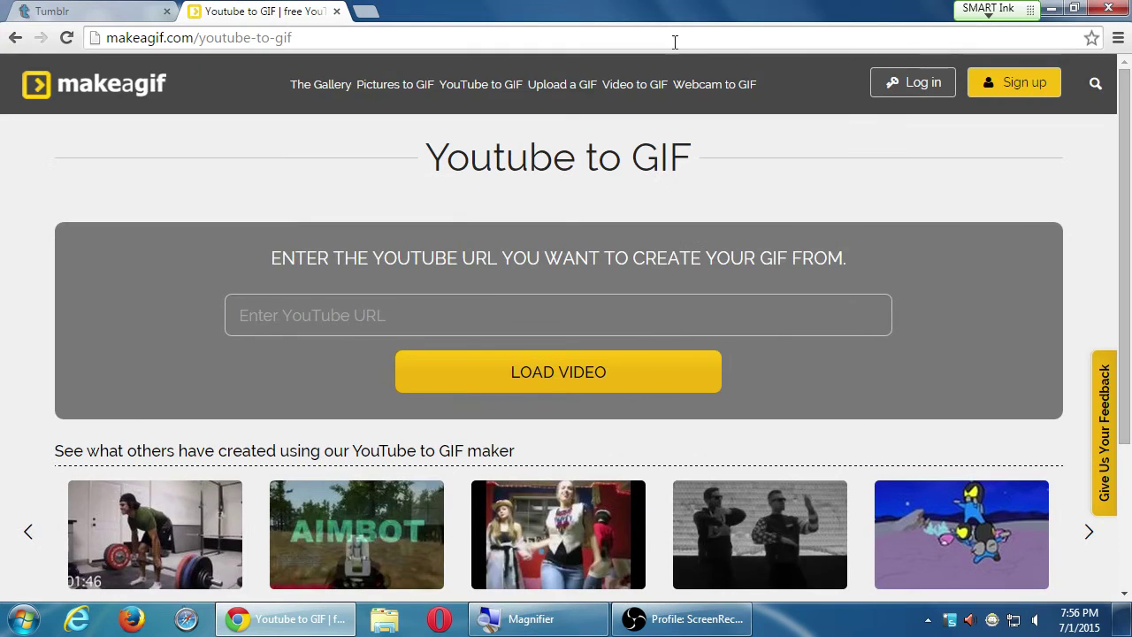
Step: Open the instructor's YouTube channel in a new browser tab, correcting the channel address by adding the missing "c"
{"action": "key", "text": "ctrl+t"}
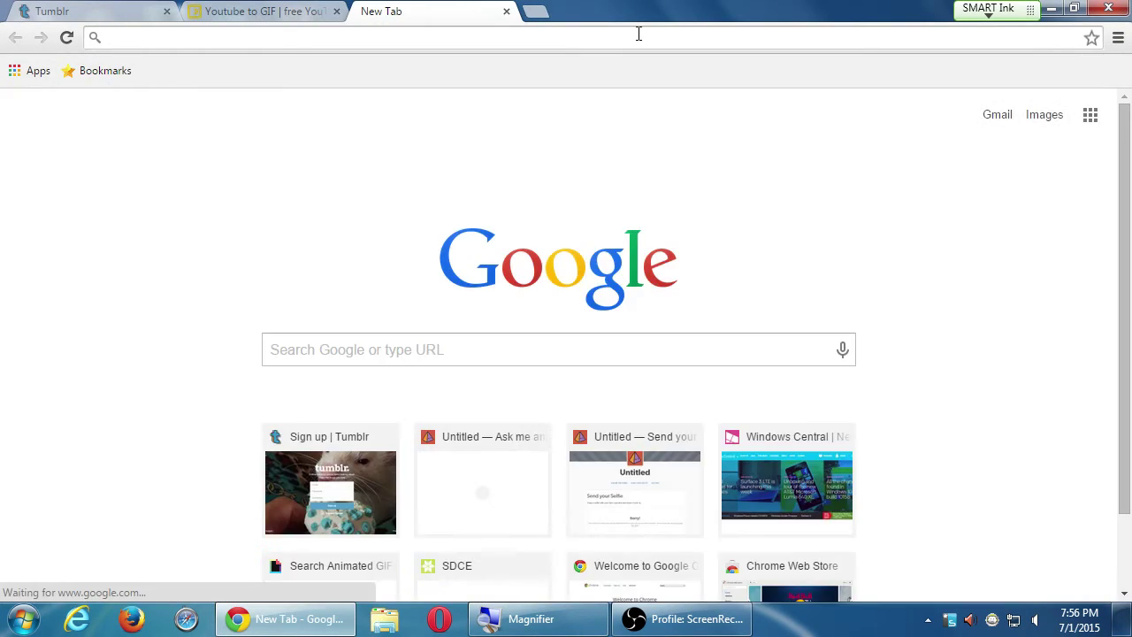
{"action": "type", "text": "youtube"}
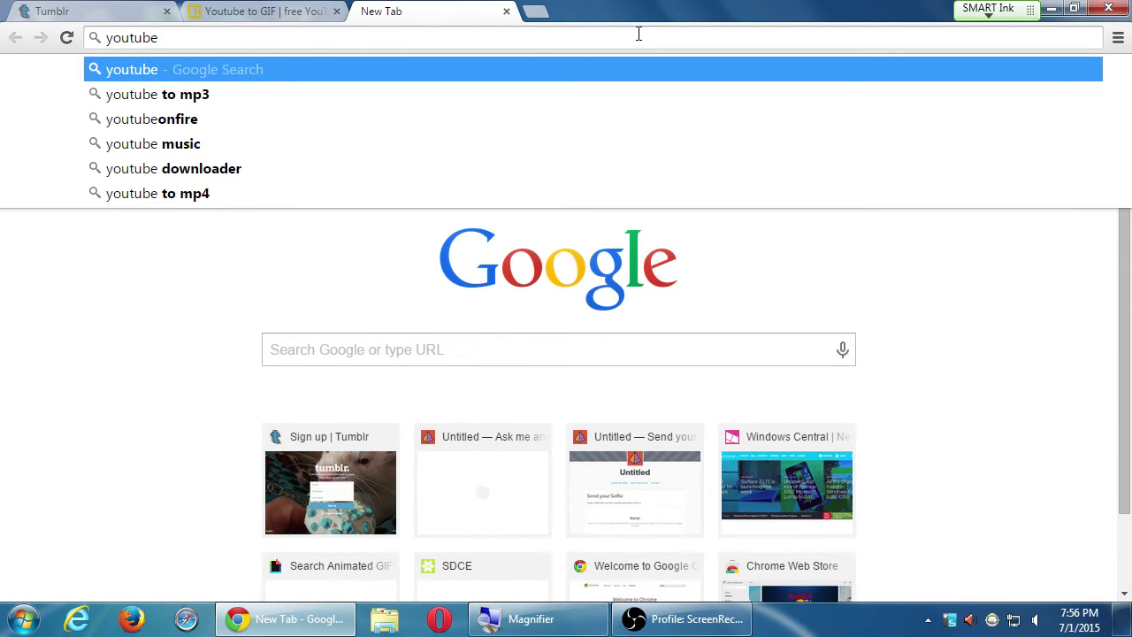
{"action": "type", "text": ".com/instructor"}
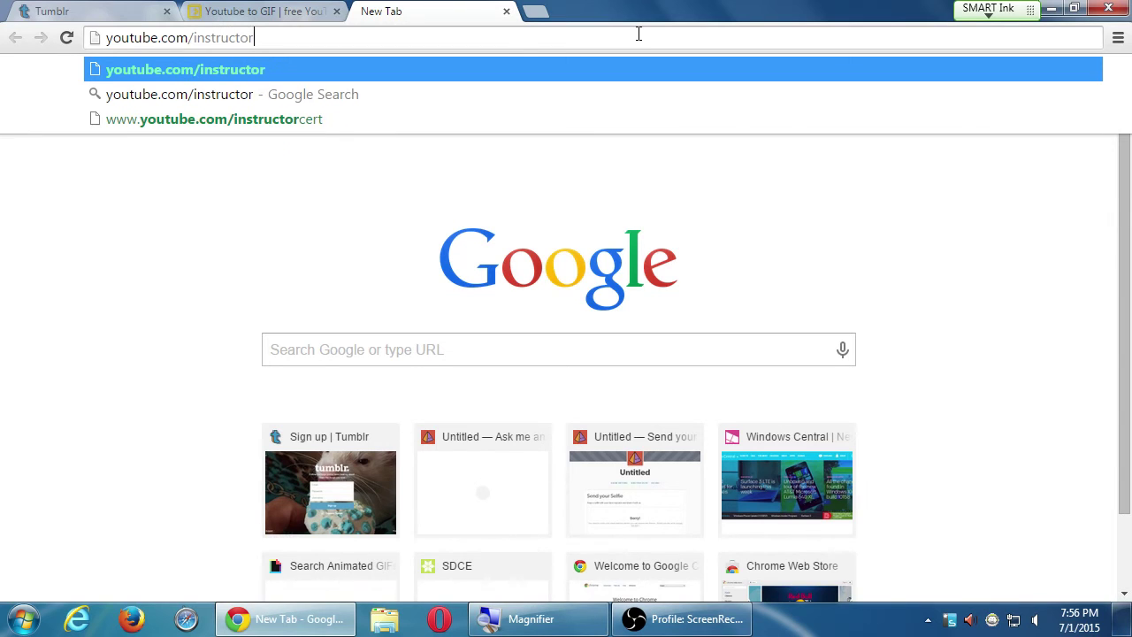
{"action": "type", "text": "victor"}
{"action": "key", "text": "Return"}
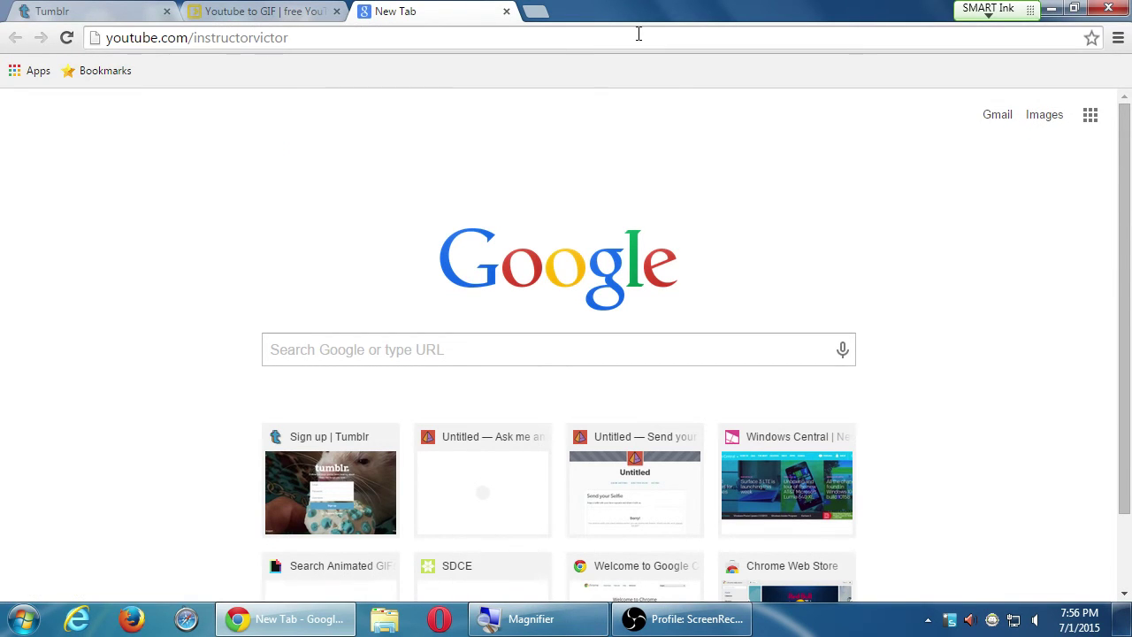
{"action": "left_click", "coordinate": [639, 33]}
{"action": "left_click", "coordinate": [639, 34]}
{"action": "type", "text": "c"}
{"action": "key", "text": "Return"}
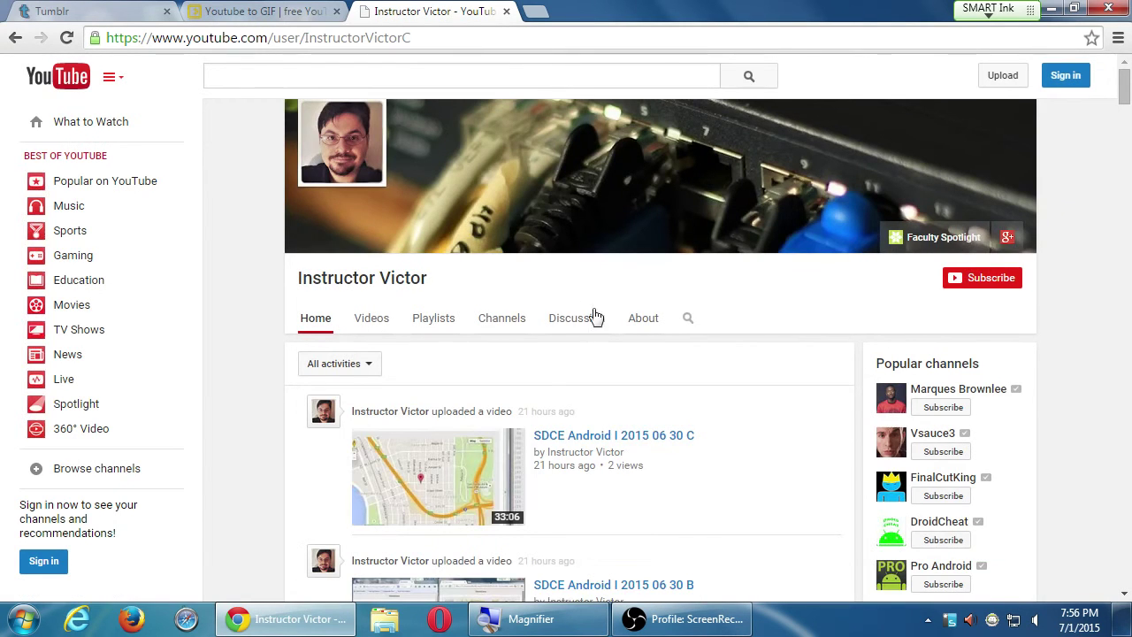
Step: Open the channel video "SDCE Android I 2015 06 30 C", pause playback and copy its web address
{"action": "left_click", "coordinate": [606, 437]}
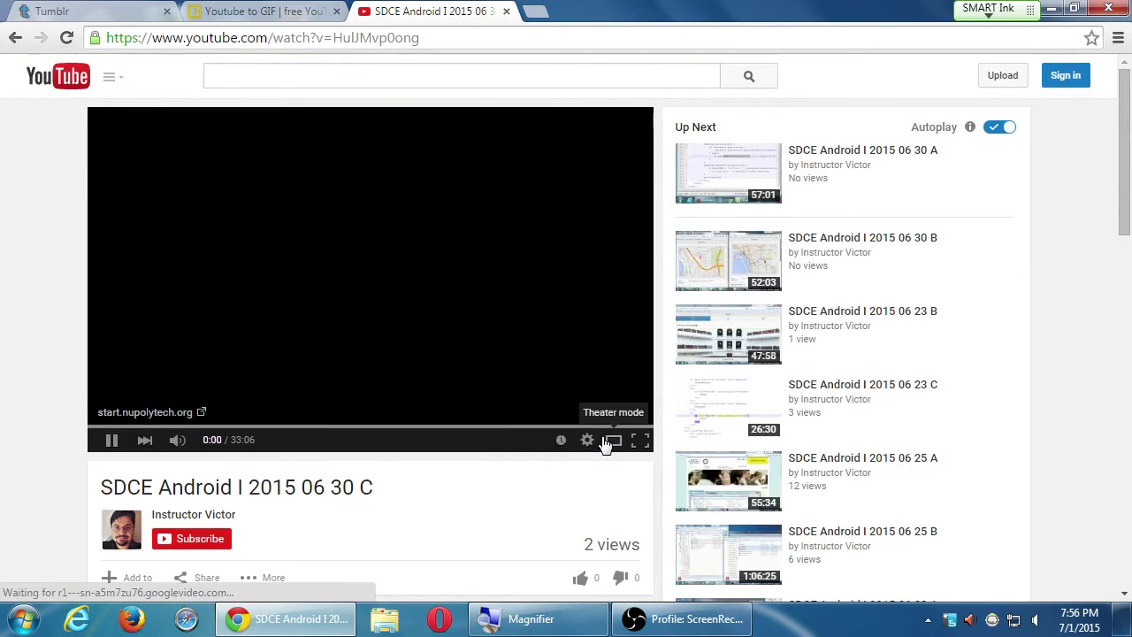
{"action": "left_click", "coordinate": [112, 440]}
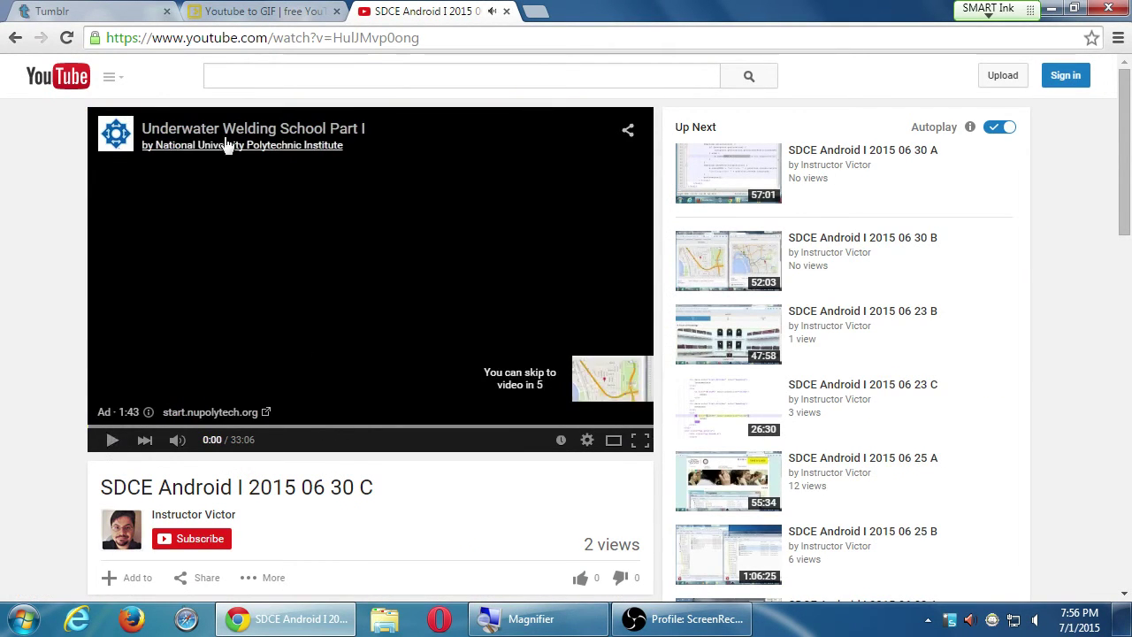
{"action": "left_click", "coordinate": [244, 42]}
Step: Load the copied YouTube video address into makeagif's YouTube to GIF generator
{"action": "left_click", "coordinate": [262, 11]}
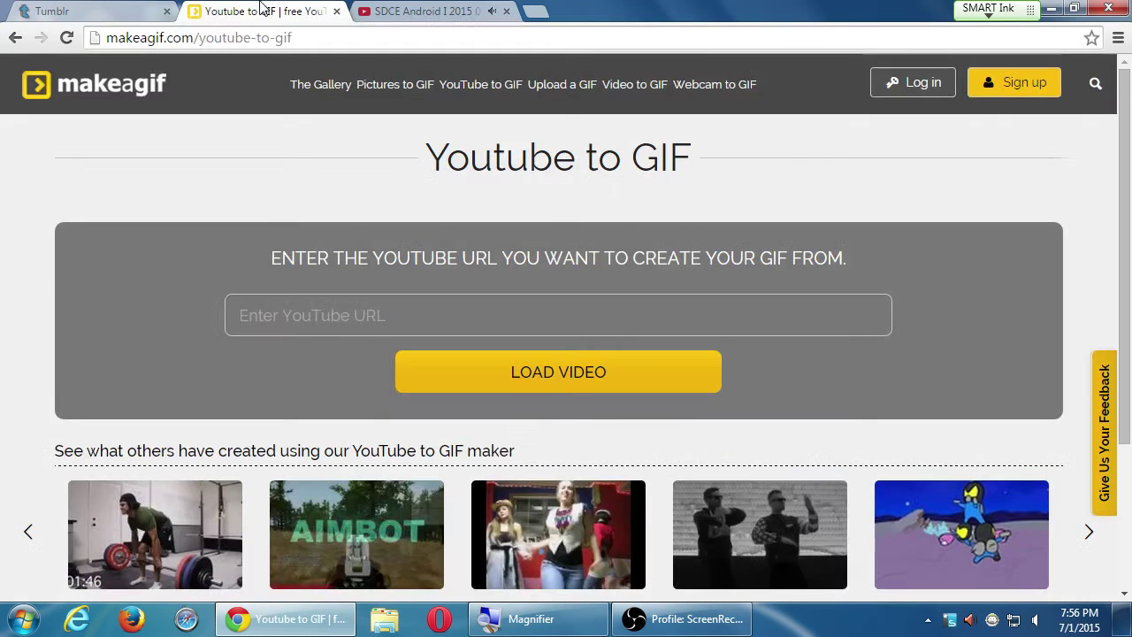
{"action": "left_click", "coordinate": [439, 307]}
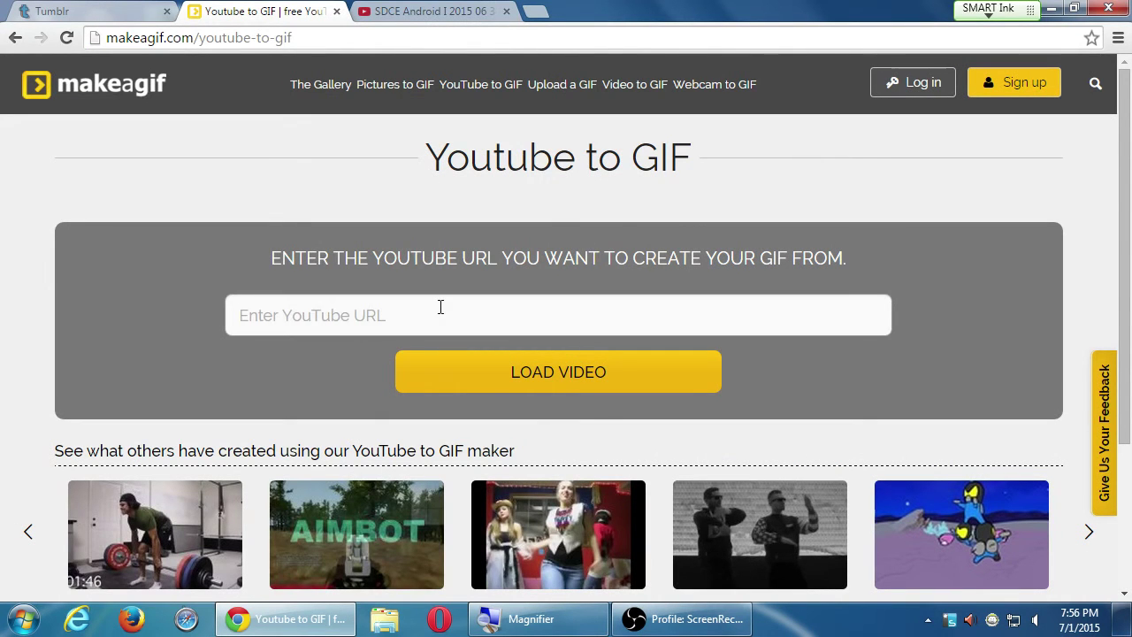
{"action": "type", "text": "https://www.youtube.com/watch?v=HuLlMypoong"}
{"action": "left_click", "coordinate": [500, 382]}
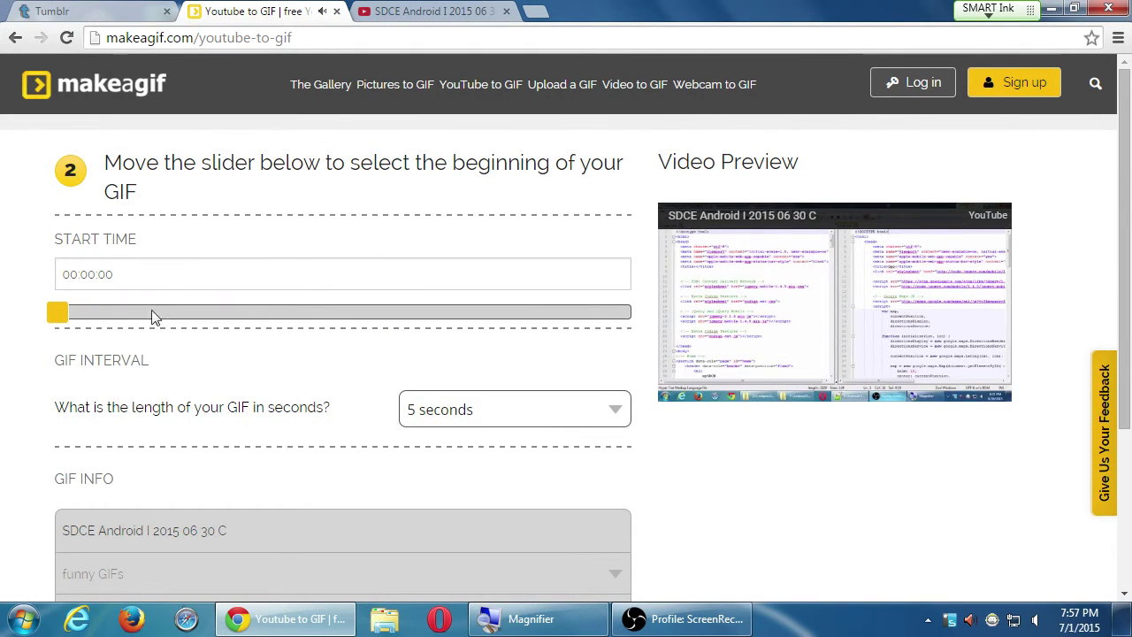
Step: Set the GIF's start time to 00:11:17 and its length to 2 seconds
{"action": "left_click_drag", "start_coordinate": [76, 312], "coordinate": [256, 315]}
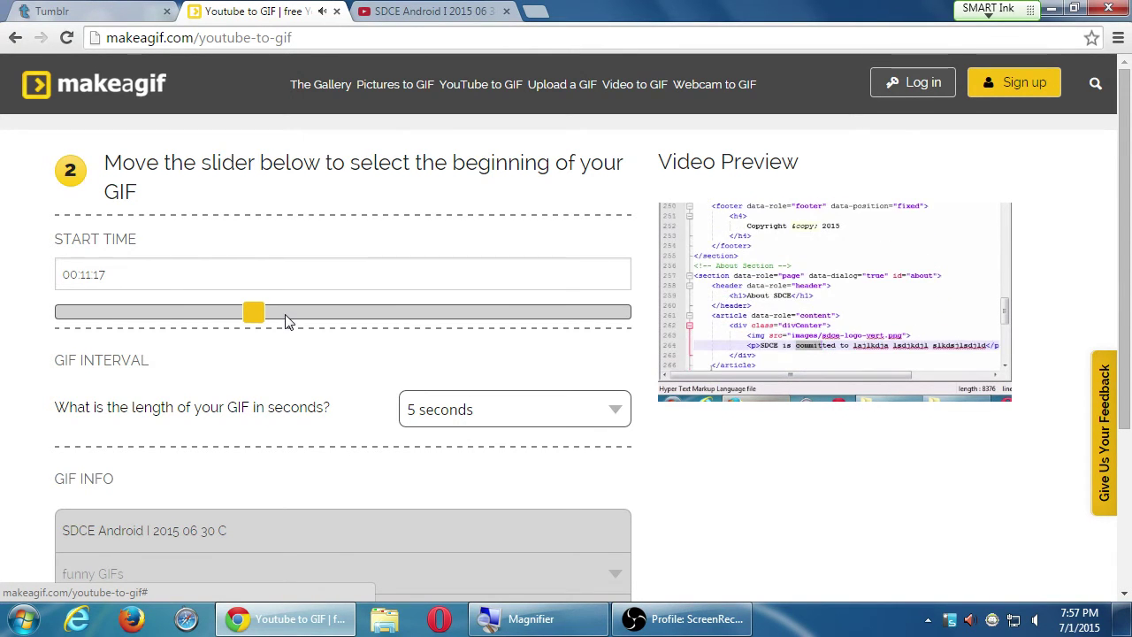
{"action": "left_click", "coordinate": [435, 405]}
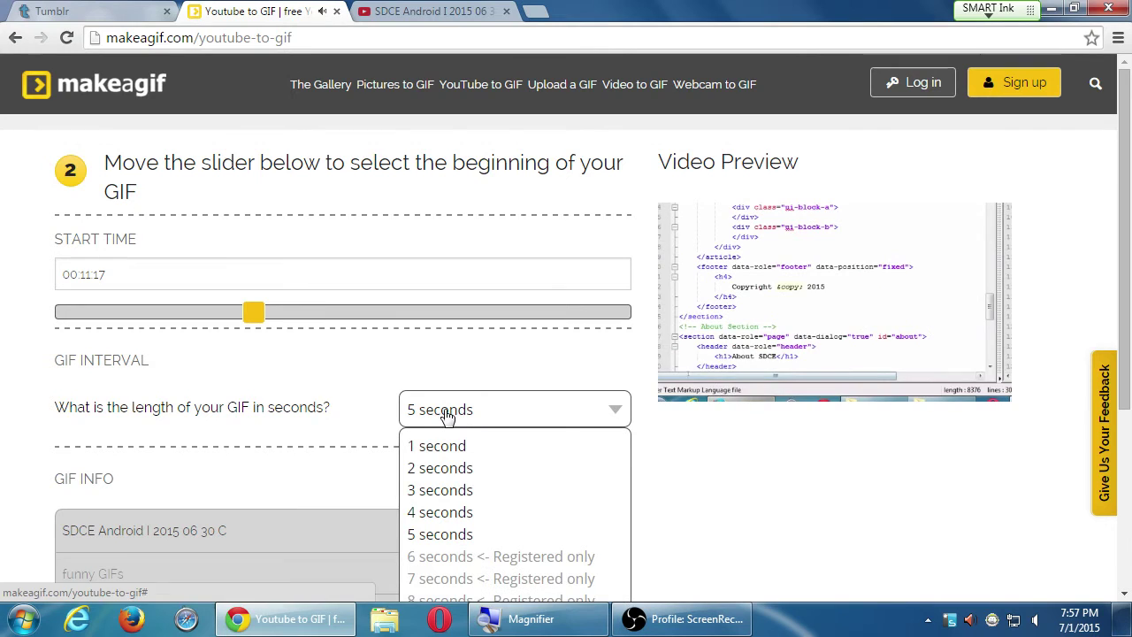
{"action": "left_click", "coordinate": [446, 470]}
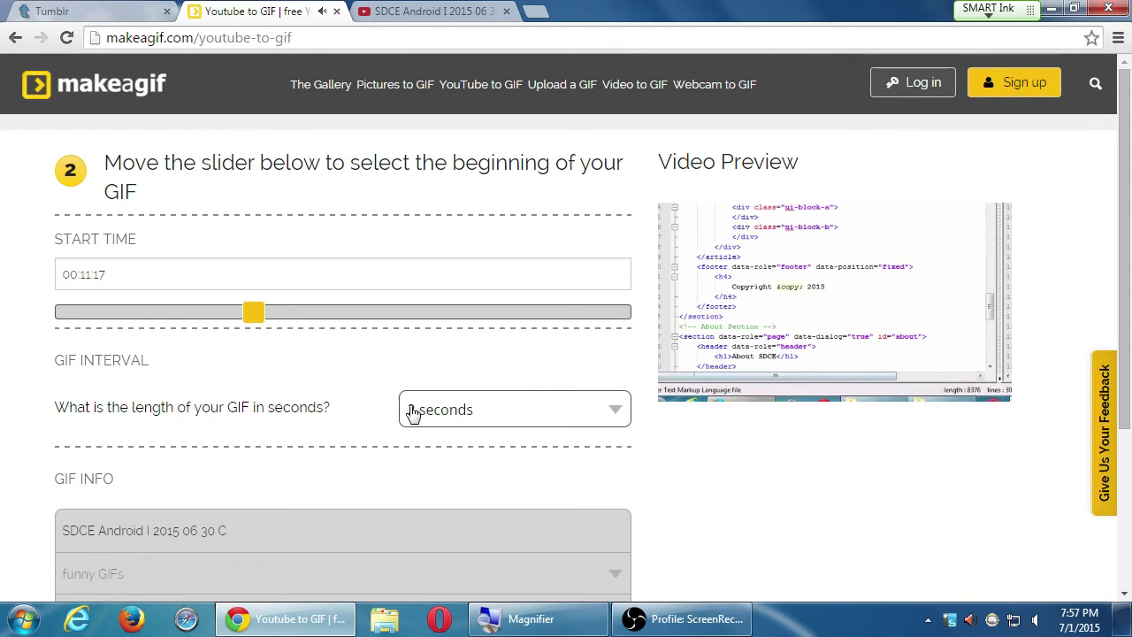
{"action": "left_click", "coordinate": [415, 412]}
{"action": "left_click", "coordinate": [426, 446]}
{"action": "left_click", "coordinate": [452, 414]}
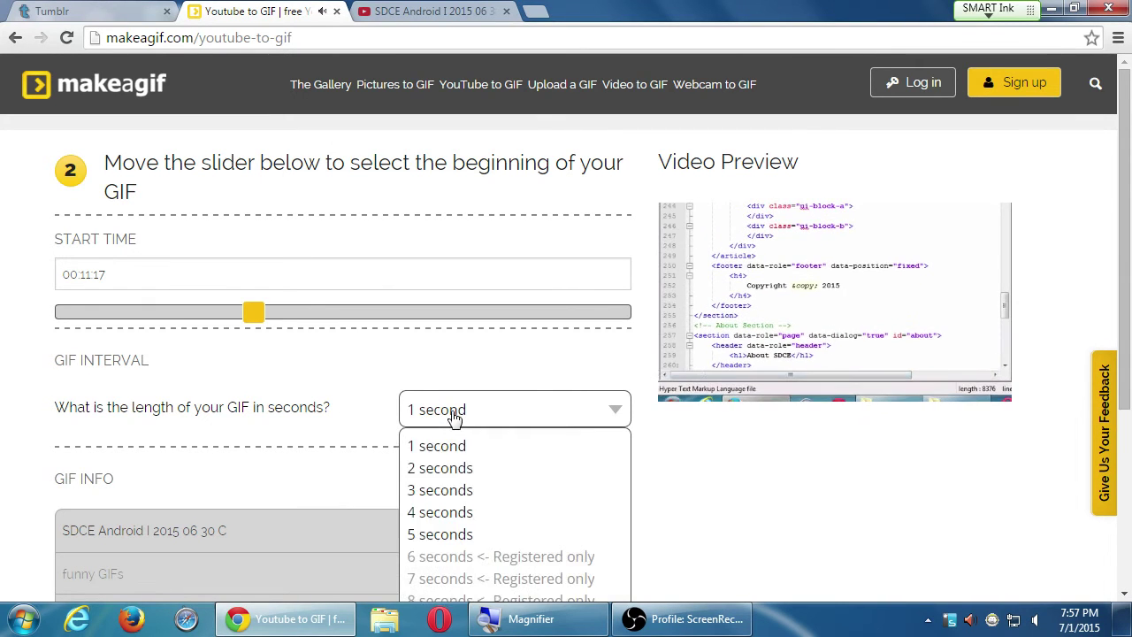
{"action": "left_click", "coordinate": [454, 468]}
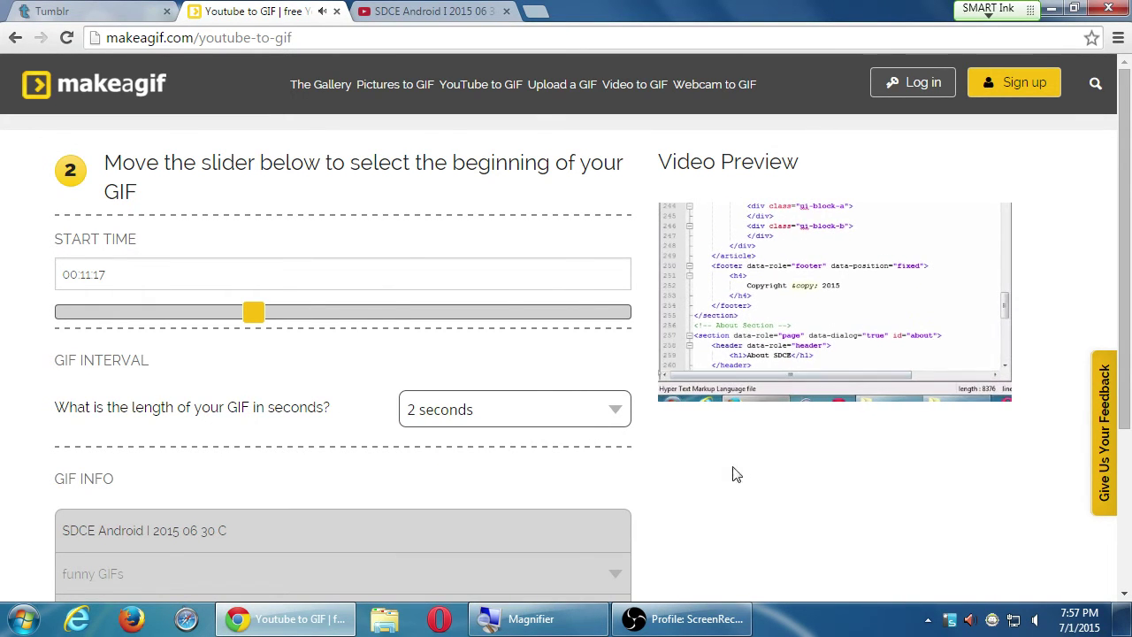
Step: Create the GIF from the selected part of the video and close the YouTube video's browser tab
{"action": "scroll", "coordinate": [766, 486], "scroll_direction": "down", "scroll_amount": 2}
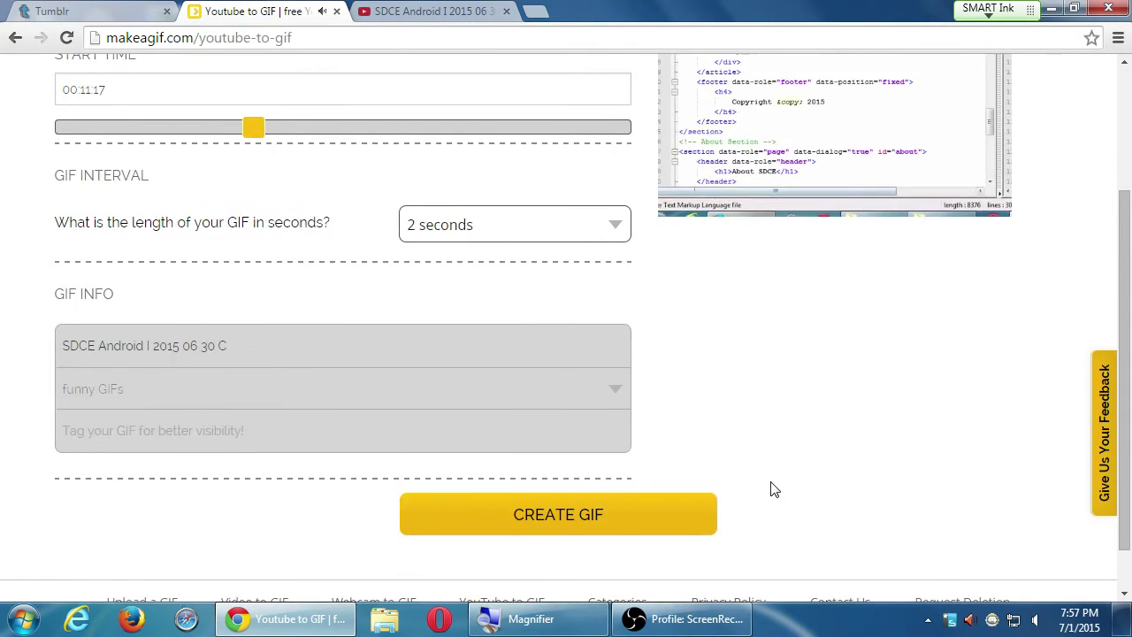
{"action": "scroll", "coordinate": [505, 361], "scroll_direction": "up", "scroll_amount": 3}
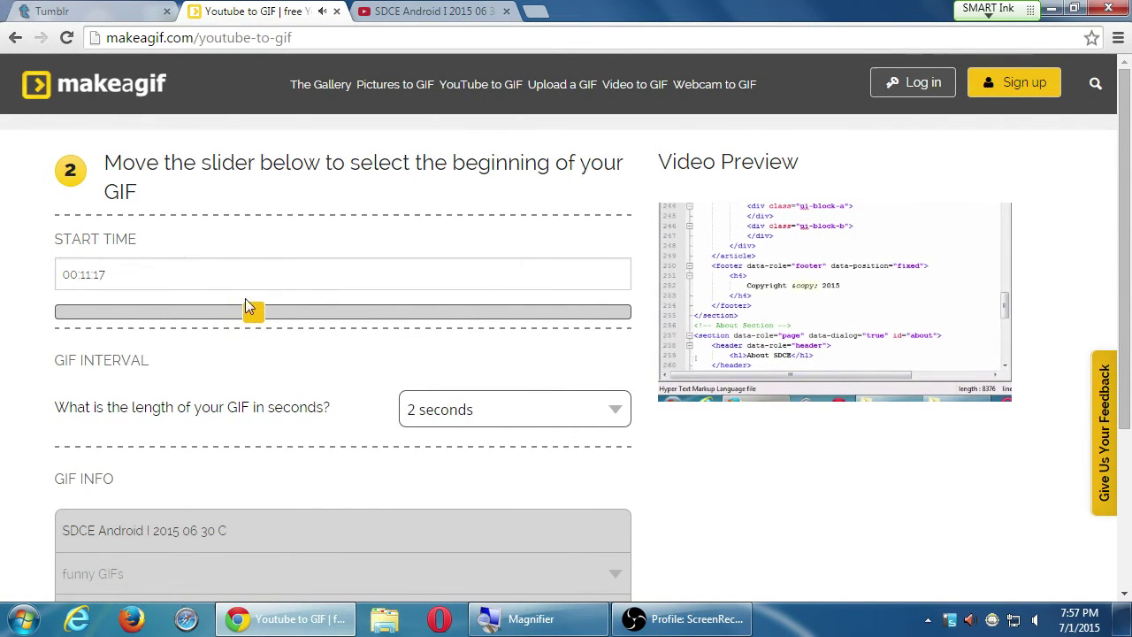
{"action": "left_click", "coordinate": [598, 411]}
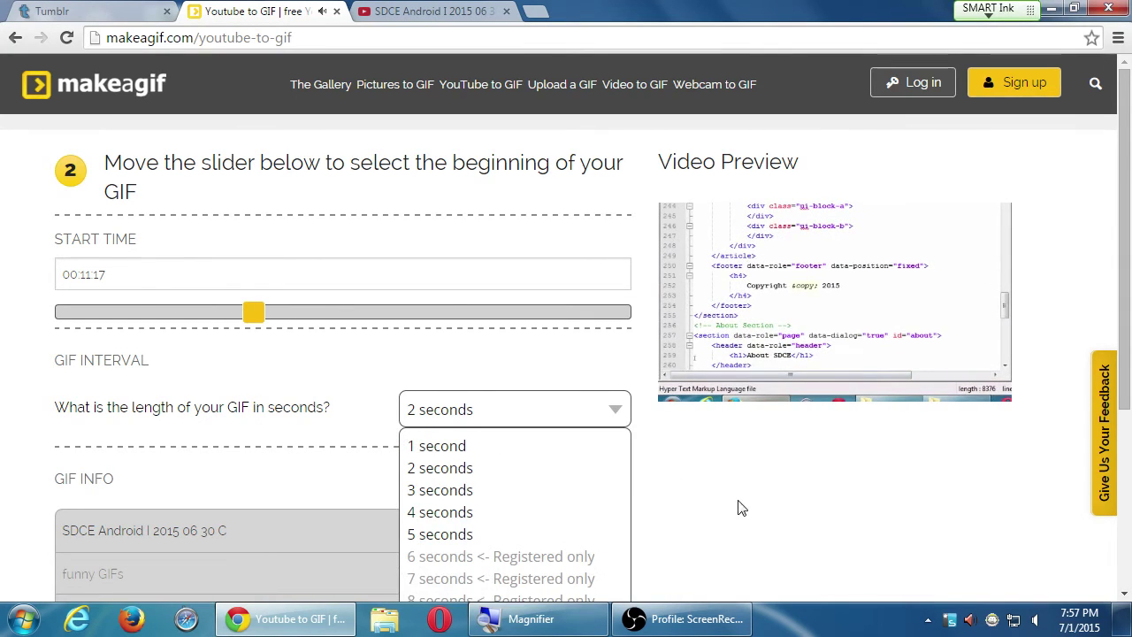
{"action": "scroll", "coordinate": [743, 508], "scroll_direction": "down", "scroll_amount": 3}
{"action": "scroll", "coordinate": [510, 519], "scroll_direction": "down", "scroll_amount": 1}
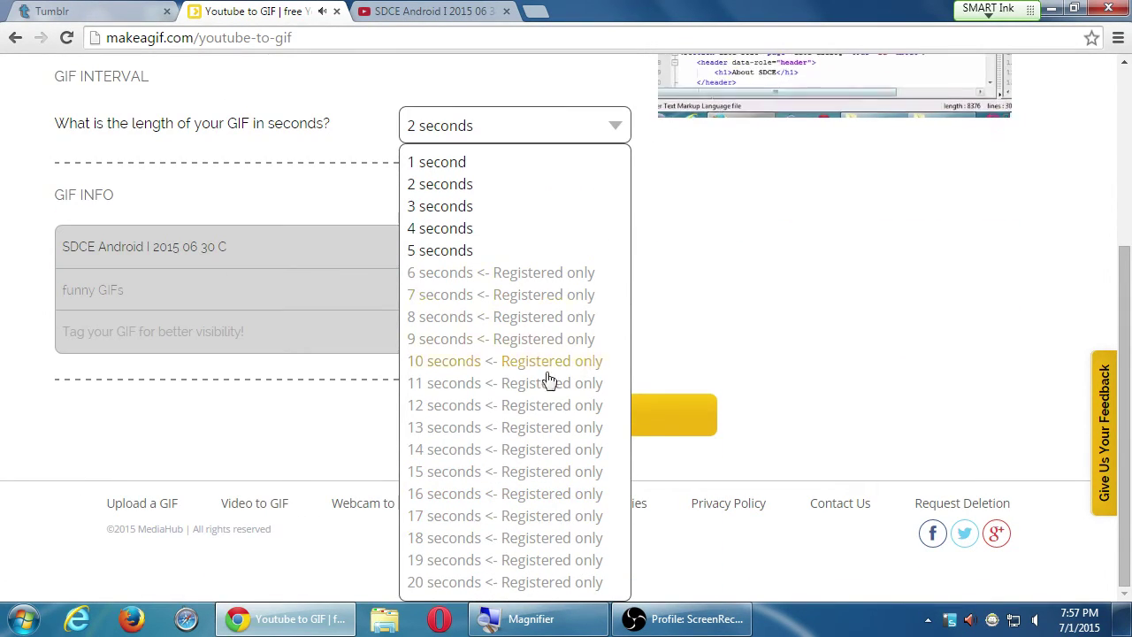
{"action": "left_click", "coordinate": [782, 283]}
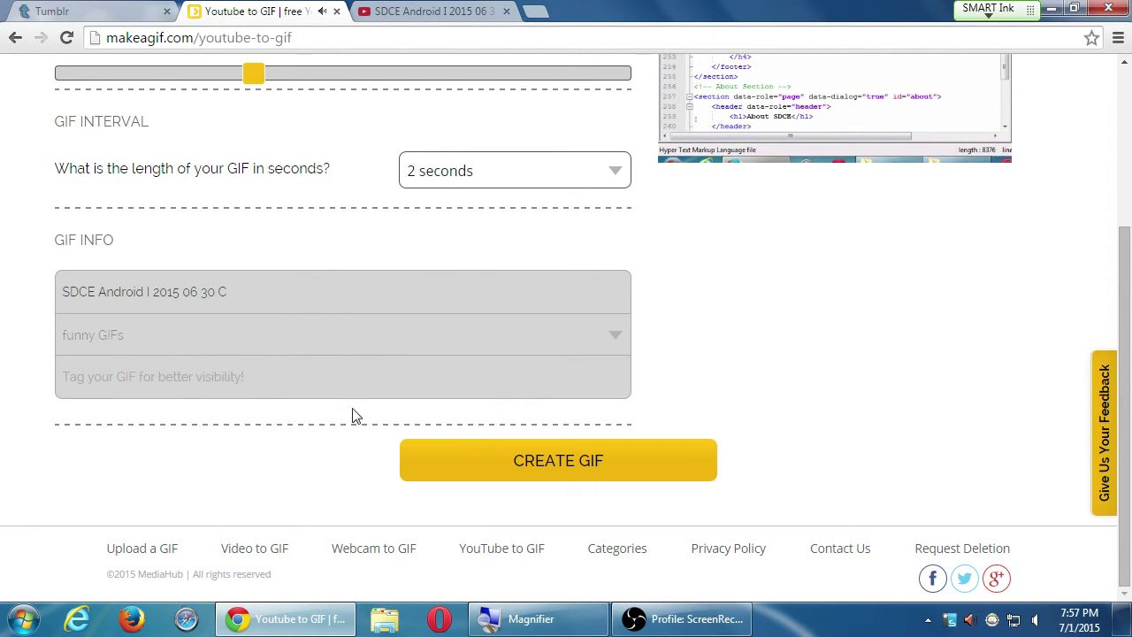
{"action": "left_click", "coordinate": [447, 461]}
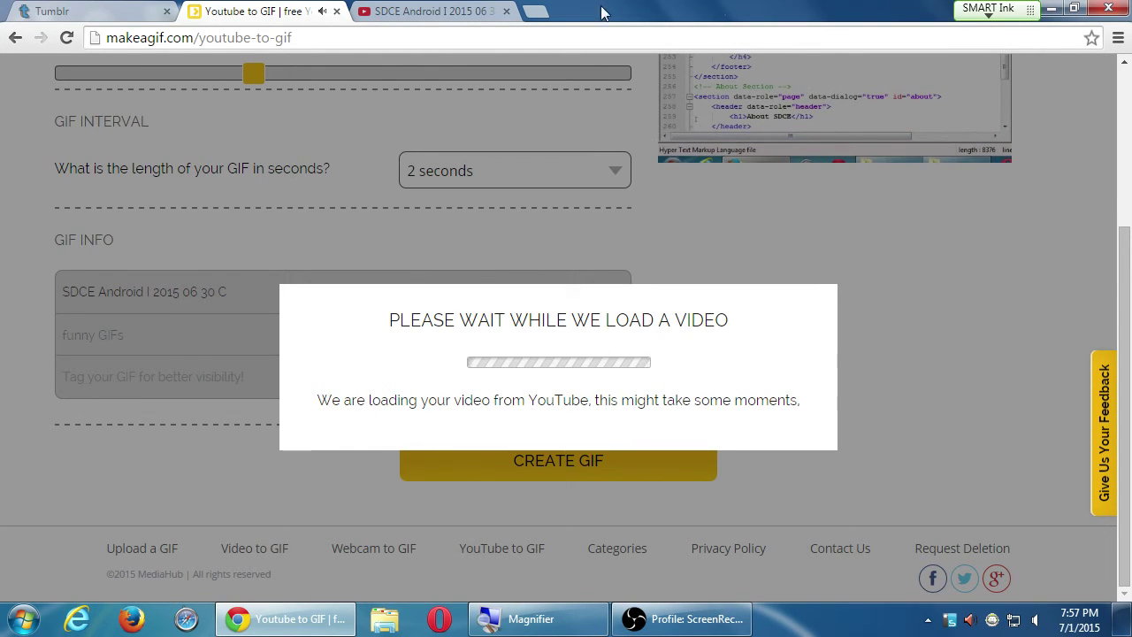
{"action": "left_click", "coordinate": [506, 12]}
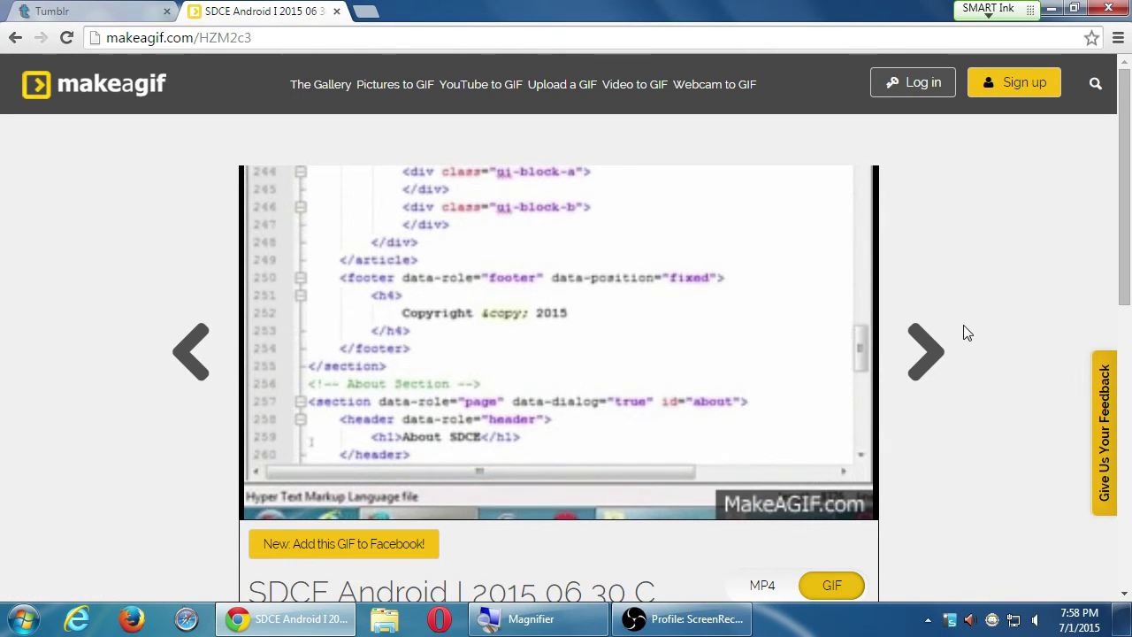
Step: Look over the finished GIF's page and download the GIF file
{"action": "scroll", "coordinate": [963, 330], "scroll_direction": "down", "scroll_amount": 2}
{"action": "scroll", "coordinate": [964, 331], "scroll_direction": "up", "scroll_amount": 1}
{"action": "scroll", "coordinate": [965, 332], "scroll_direction": "down", "scroll_amount": 3}
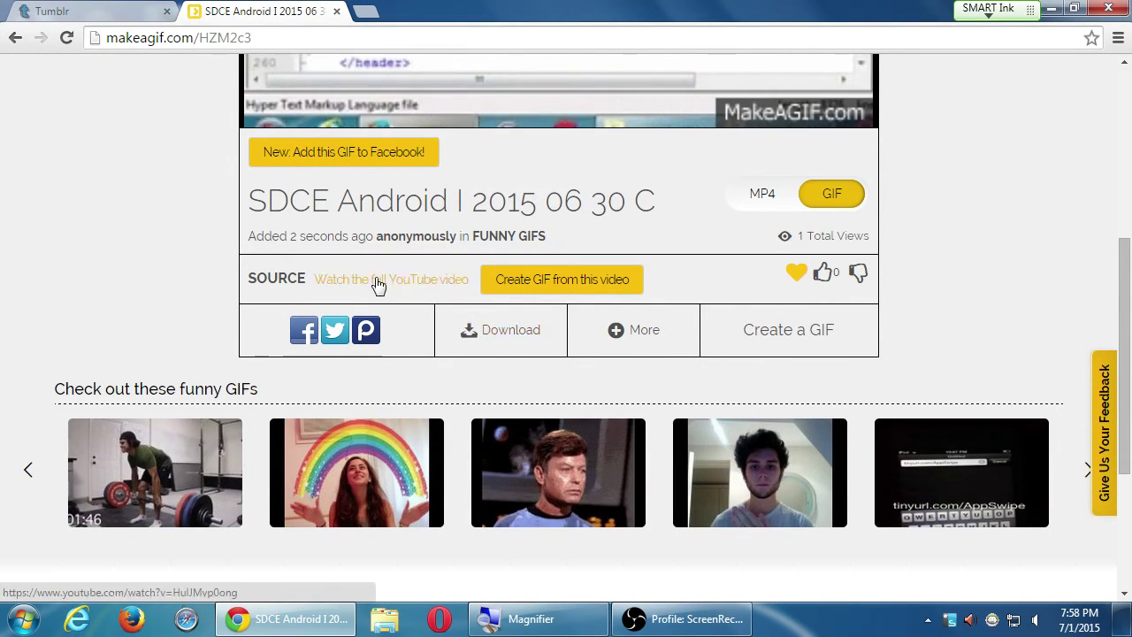
{"action": "left_click", "coordinate": [477, 331]}
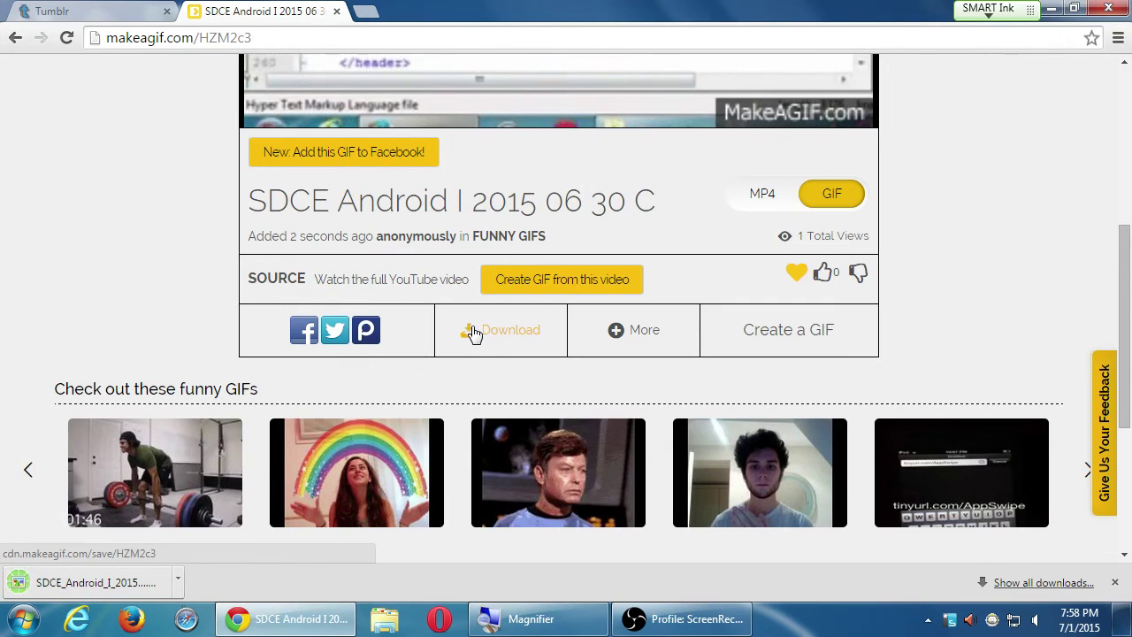
{"action": "scroll", "coordinate": [473, 332], "scroll_direction": "up", "scroll_amount": 5}
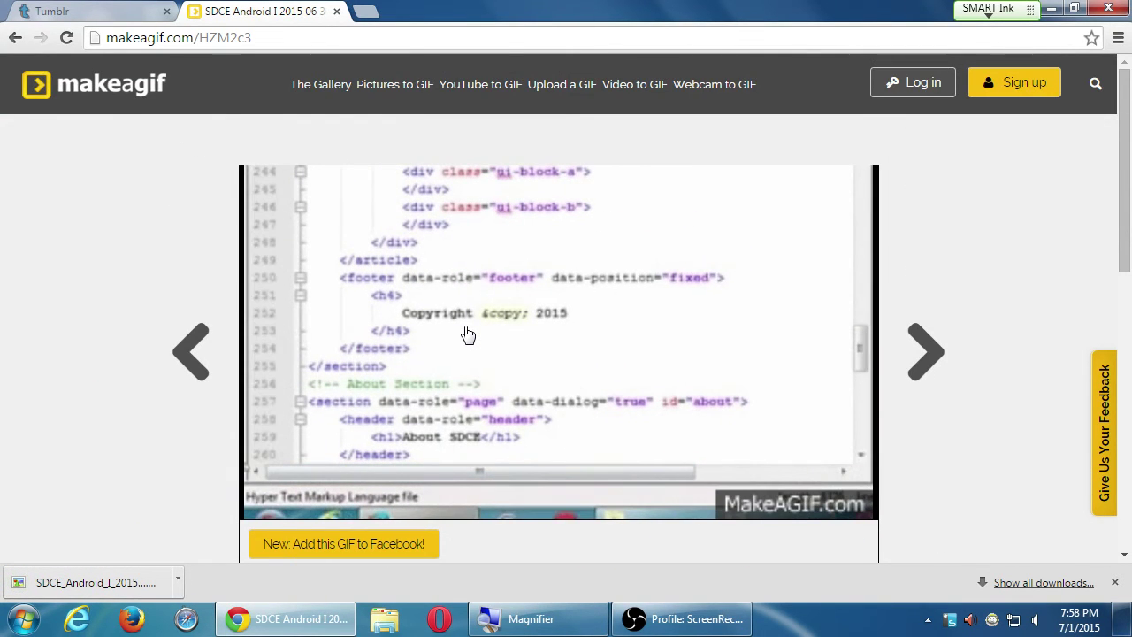
{"action": "scroll", "coordinate": [467, 334], "scroll_direction": "down", "scroll_amount": 5}
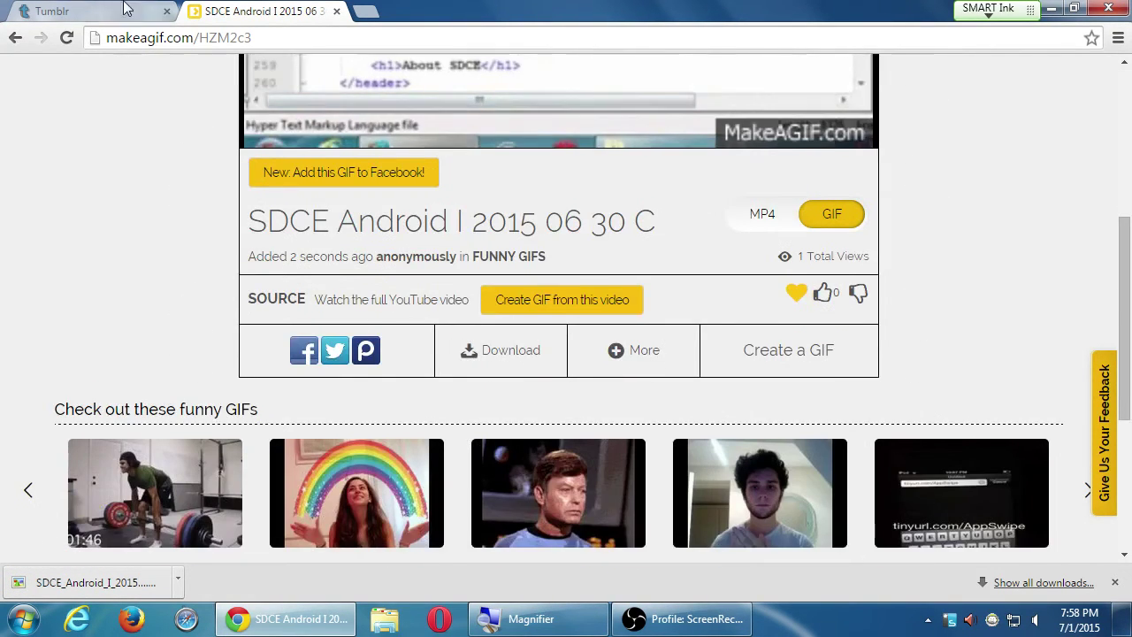
Step: Start a new Tumblr photo post and look for the downloaded GIF in the Downloads and Desktop folders
{"action": "left_click", "coordinate": [84, 10]}
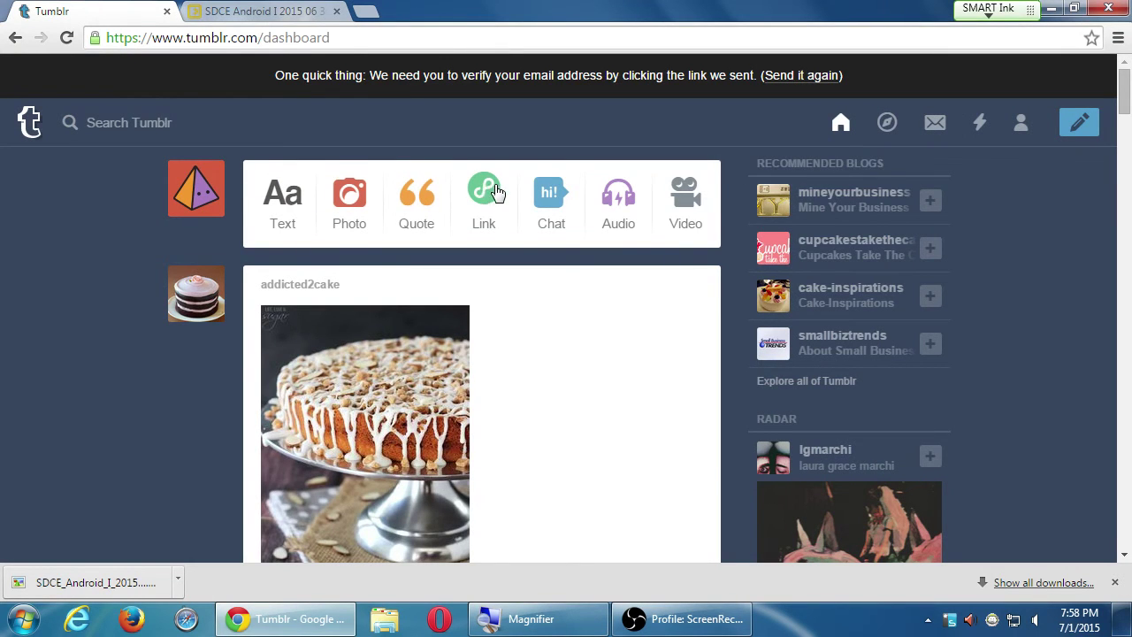
{"action": "left_click", "coordinate": [349, 199]}
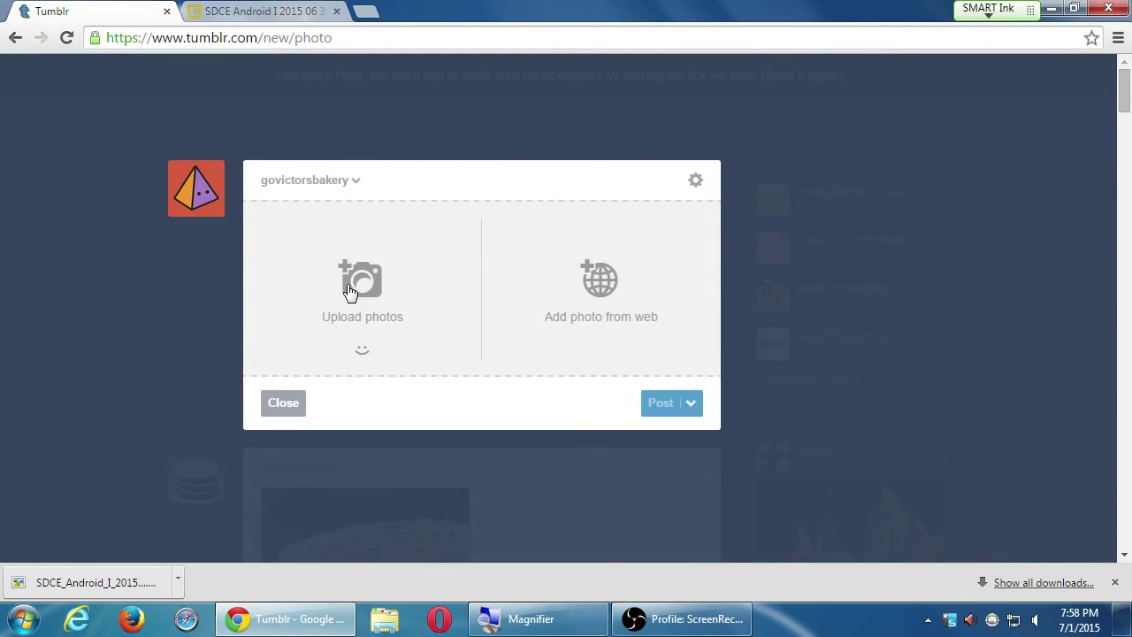
{"action": "left_click", "coordinate": [397, 318]}
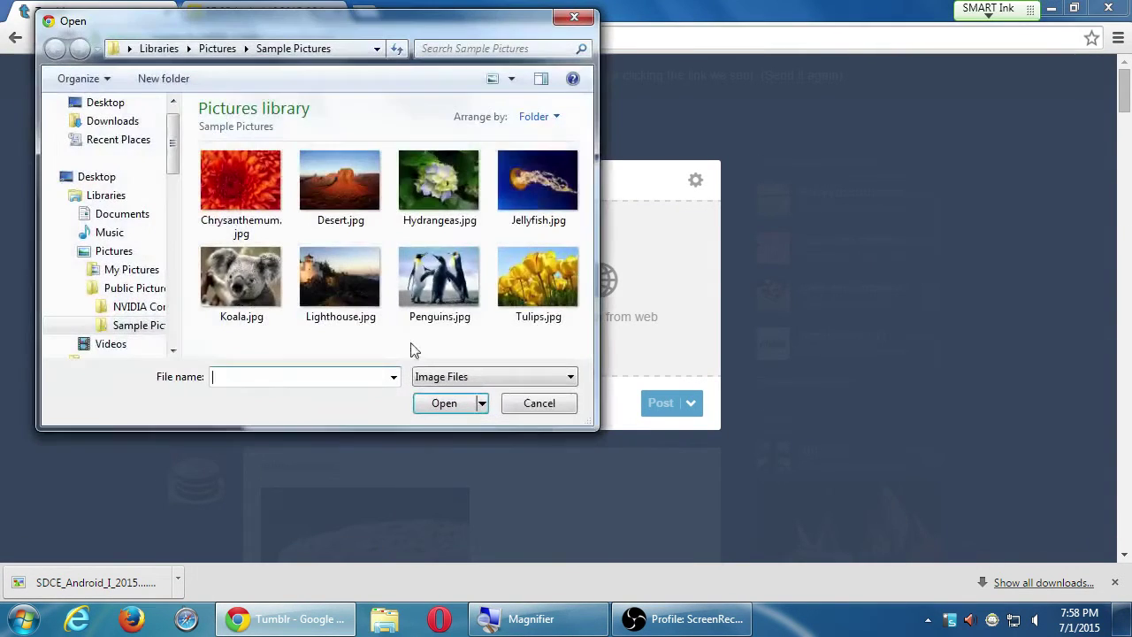
{"action": "left_click", "coordinate": [115, 120]}
{"action": "scroll", "coordinate": [164, 111], "scroll_direction": "up", "scroll_amount": 5}
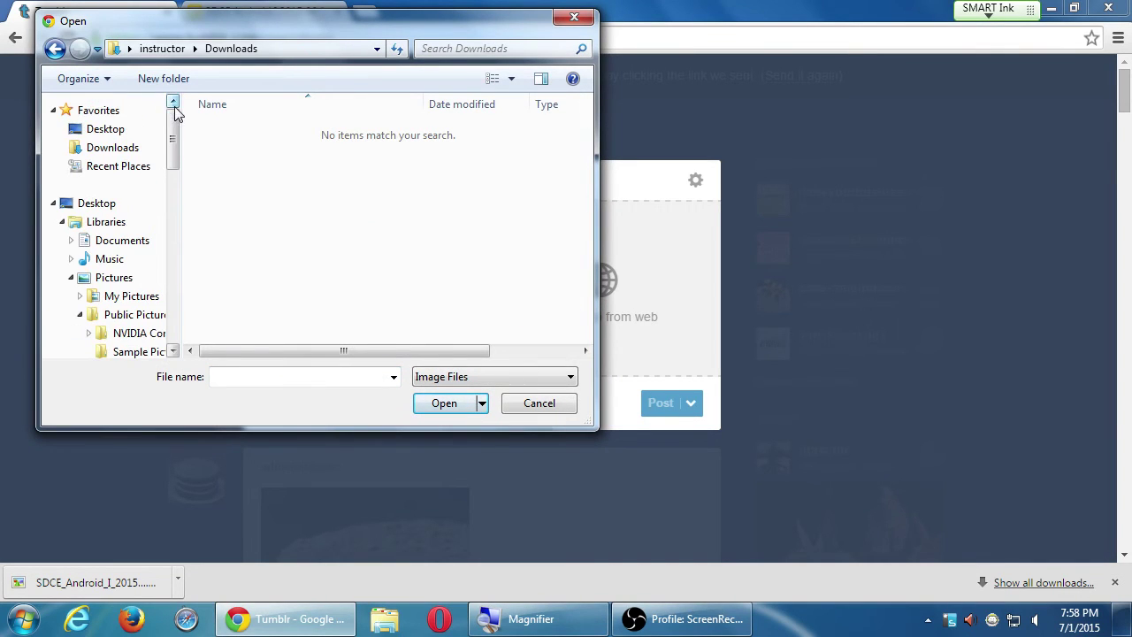
{"action": "left_click", "coordinate": [104, 128]}
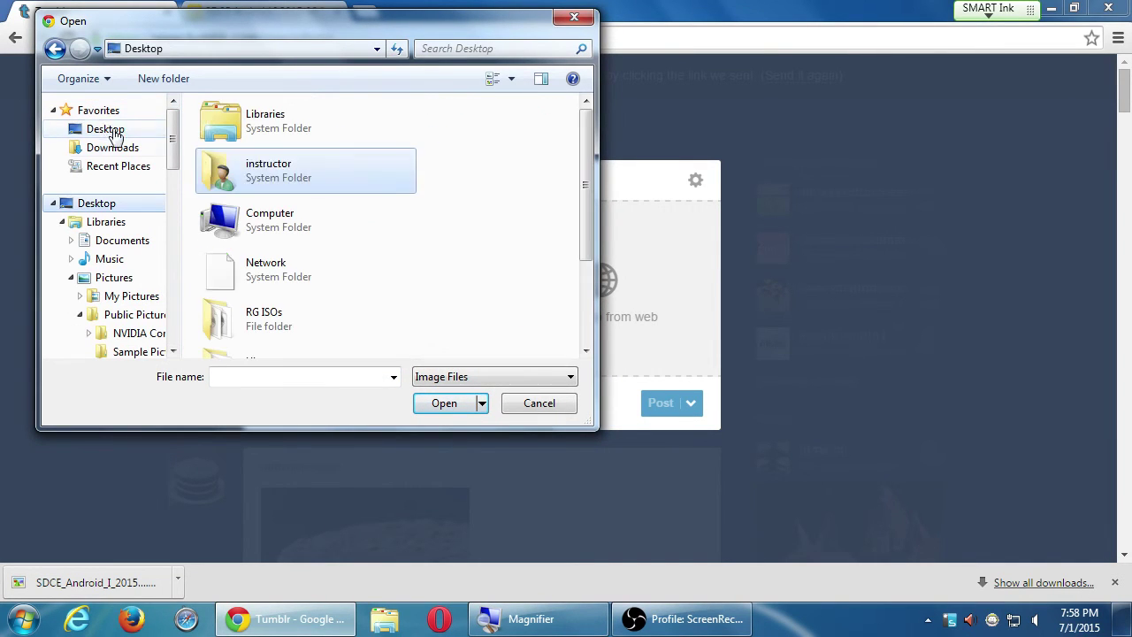
{"action": "left_click", "coordinate": [584, 308]}
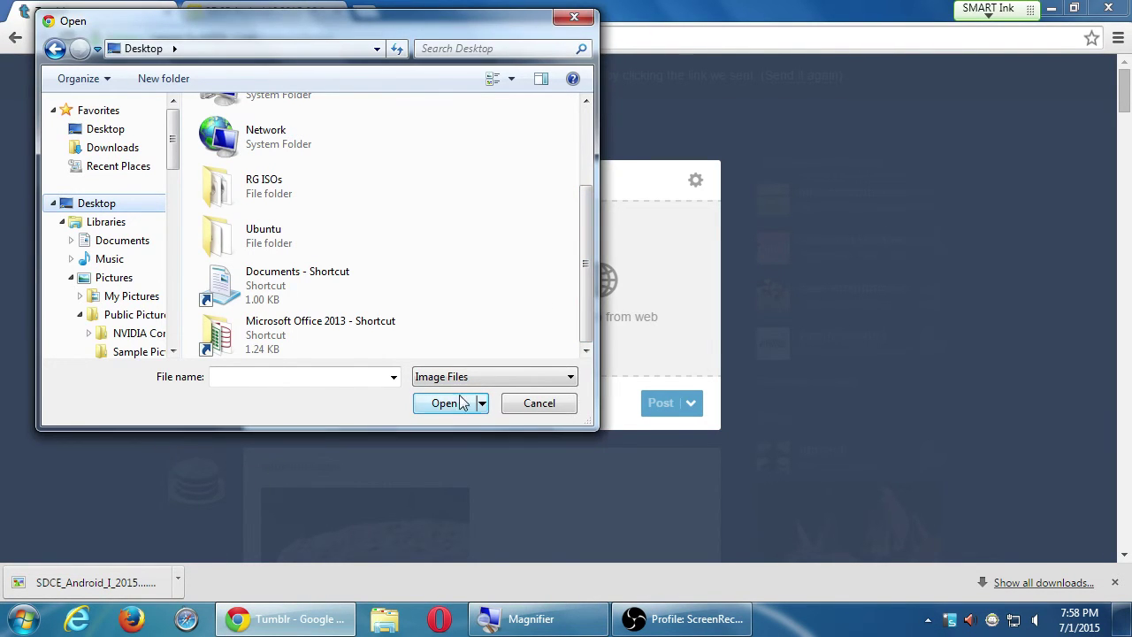
{"action": "left_click", "coordinate": [531, 405]}
Step: Show the downloaded GIF in its folder and move SDCE_Android_I_2015_06_30_C.gif to the Desktop listed under Favorites
{"action": "left_click", "coordinate": [178, 580]}
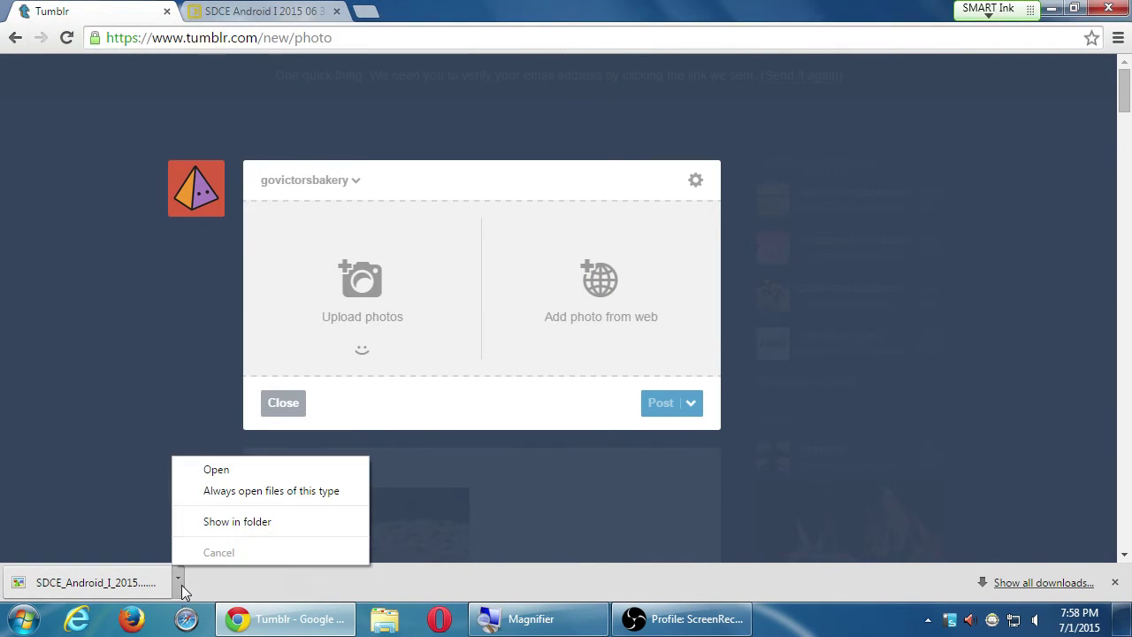
{"action": "left_click", "coordinate": [221, 522]}
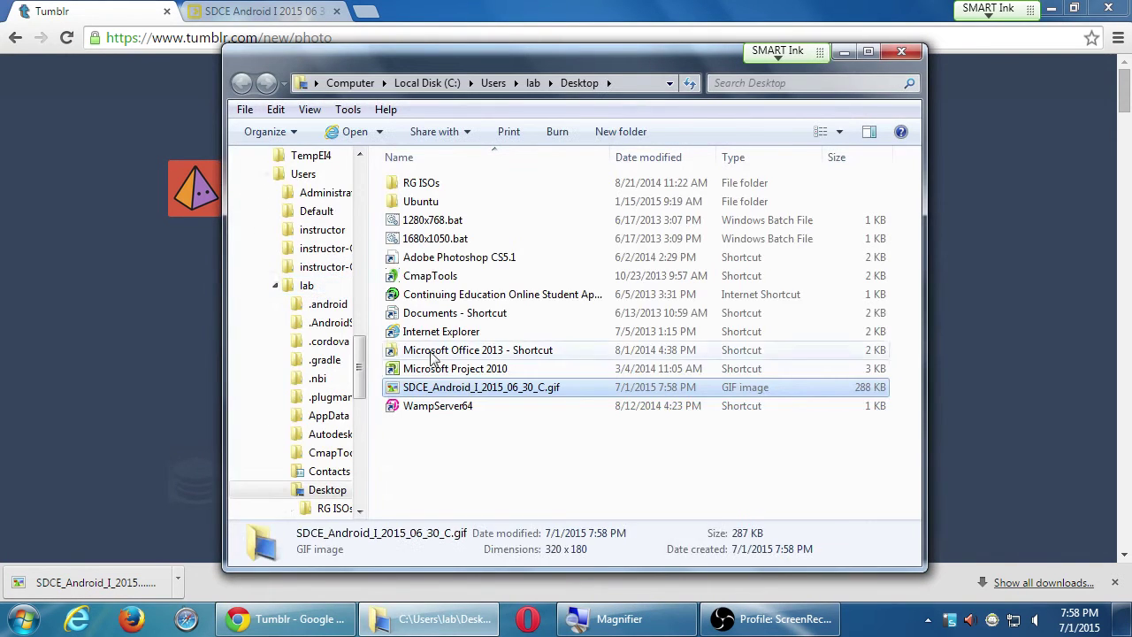
{"action": "left_click", "coordinate": [359, 155]}
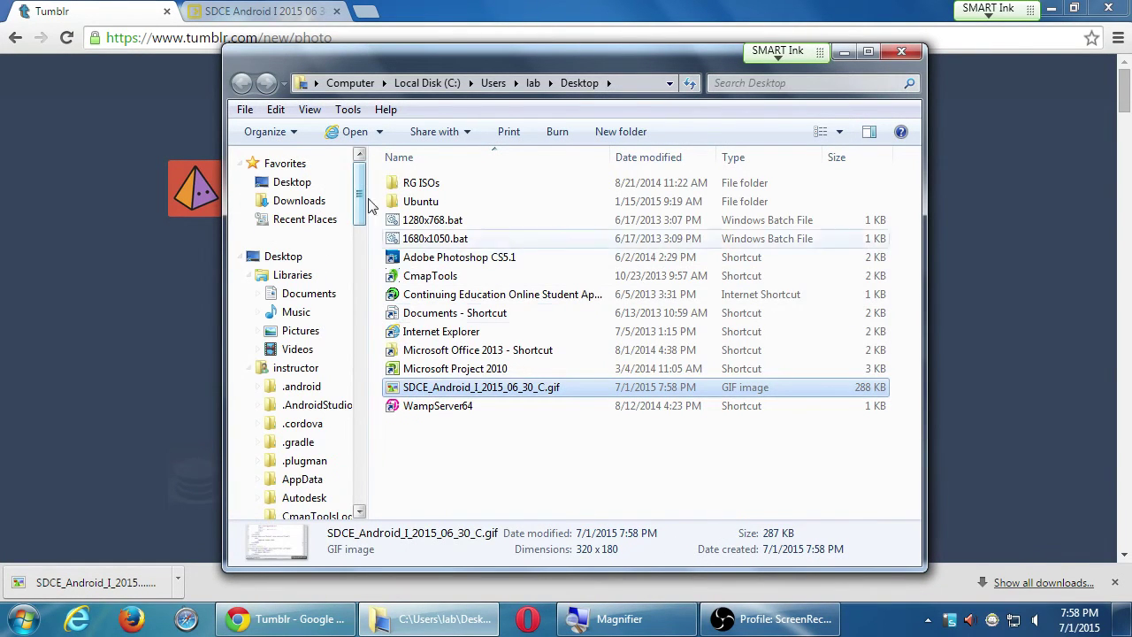
{"action": "left_click_drag", "start_coordinate": [426, 391], "coordinate": [286, 182]}
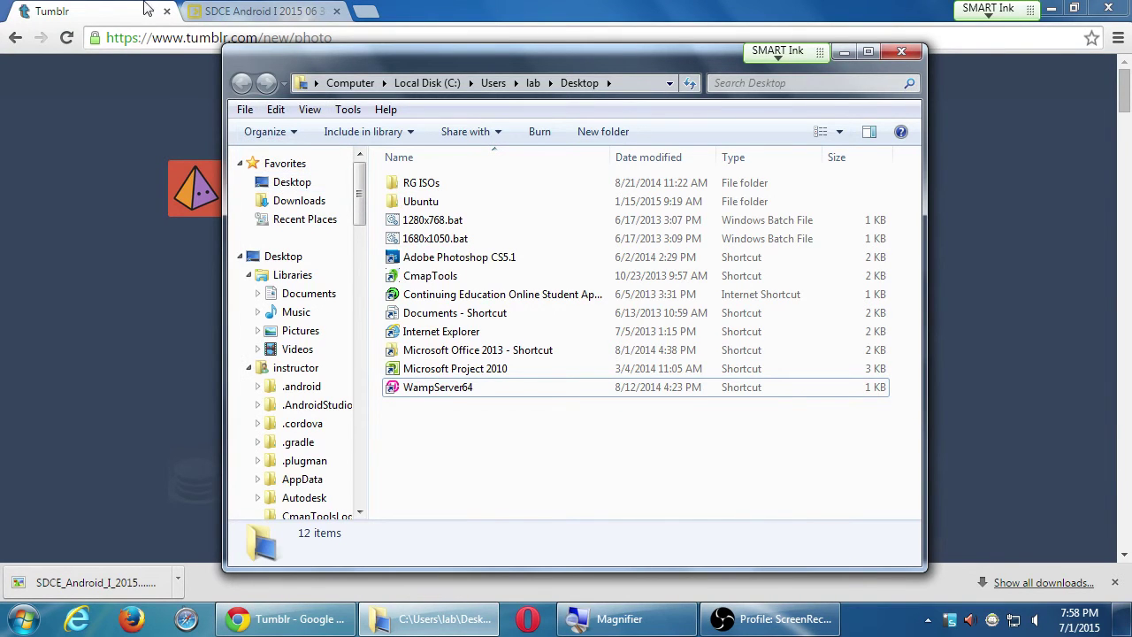
Step: Upload SDCE_Android_I_2015_06_30_C.gif from the Desktop to the Tumblr photo post
{"action": "left_click", "coordinate": [84, 9]}
{"action": "left_click", "coordinate": [387, 291]}
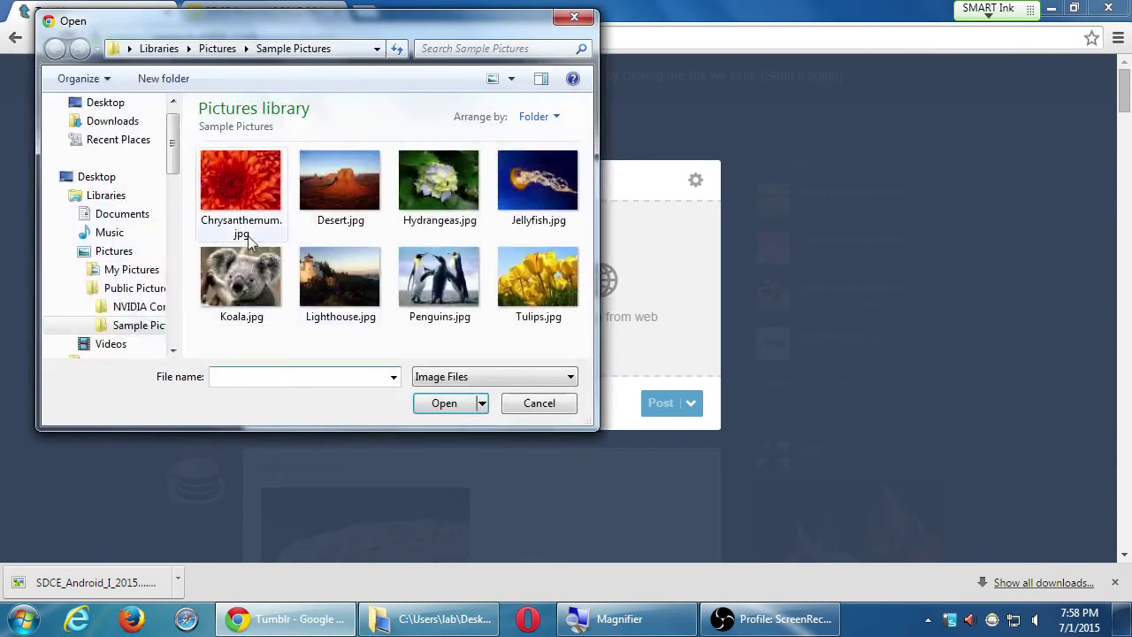
{"action": "left_click", "coordinate": [129, 103]}
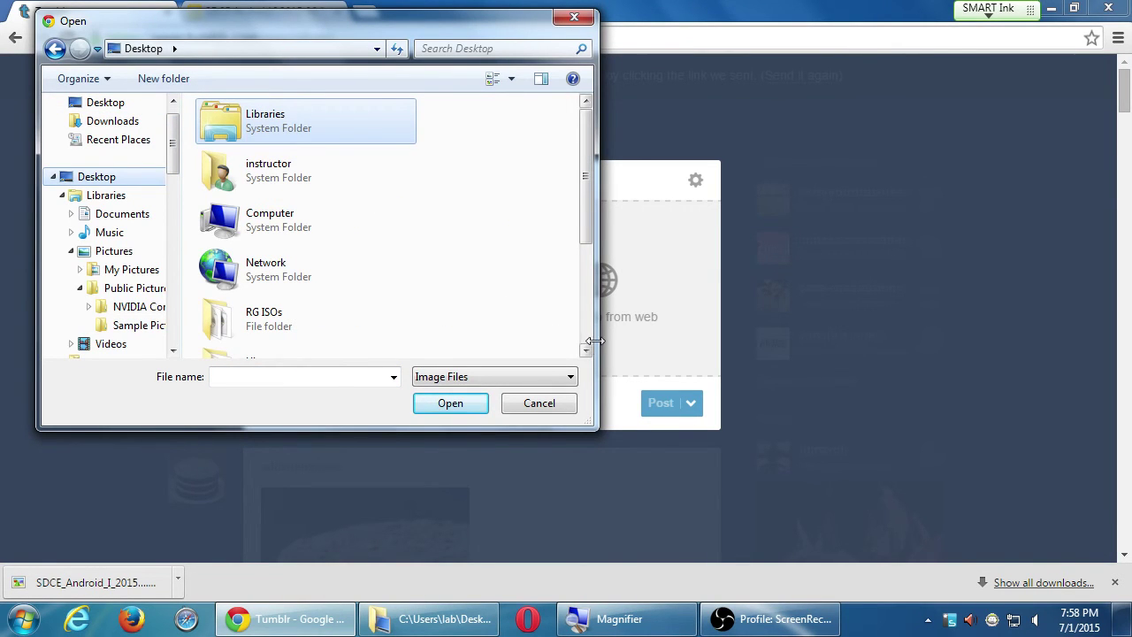
{"action": "left_click_drag", "start_coordinate": [598, 343], "coordinate": [688, 328]}
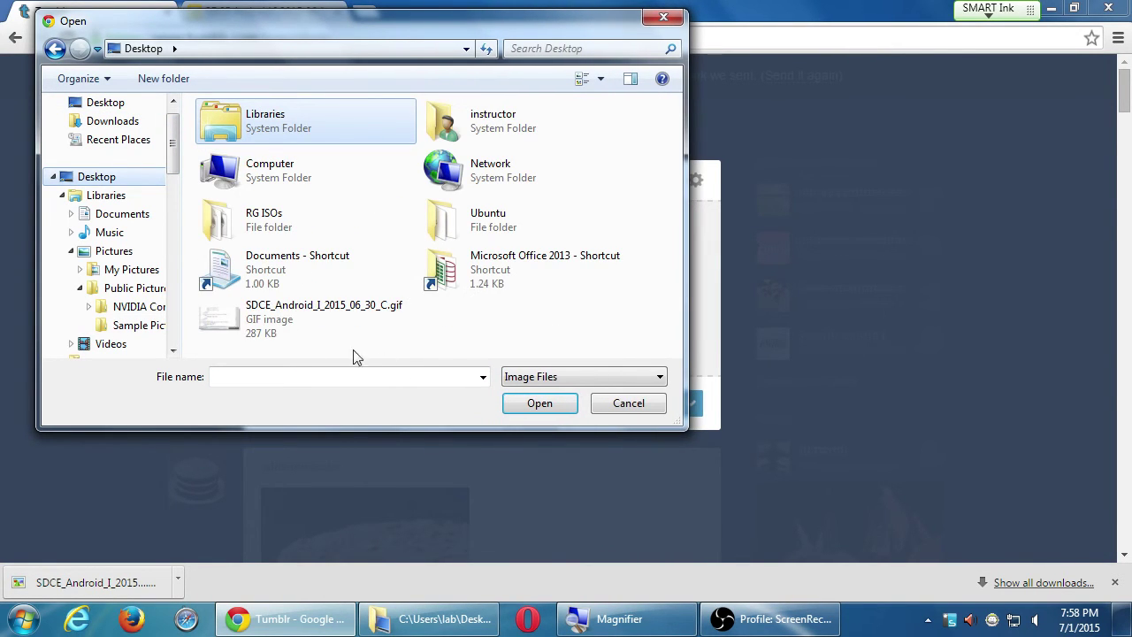
{"action": "left_click", "coordinate": [254, 328]}
{"action": "left_click", "coordinate": [516, 402]}
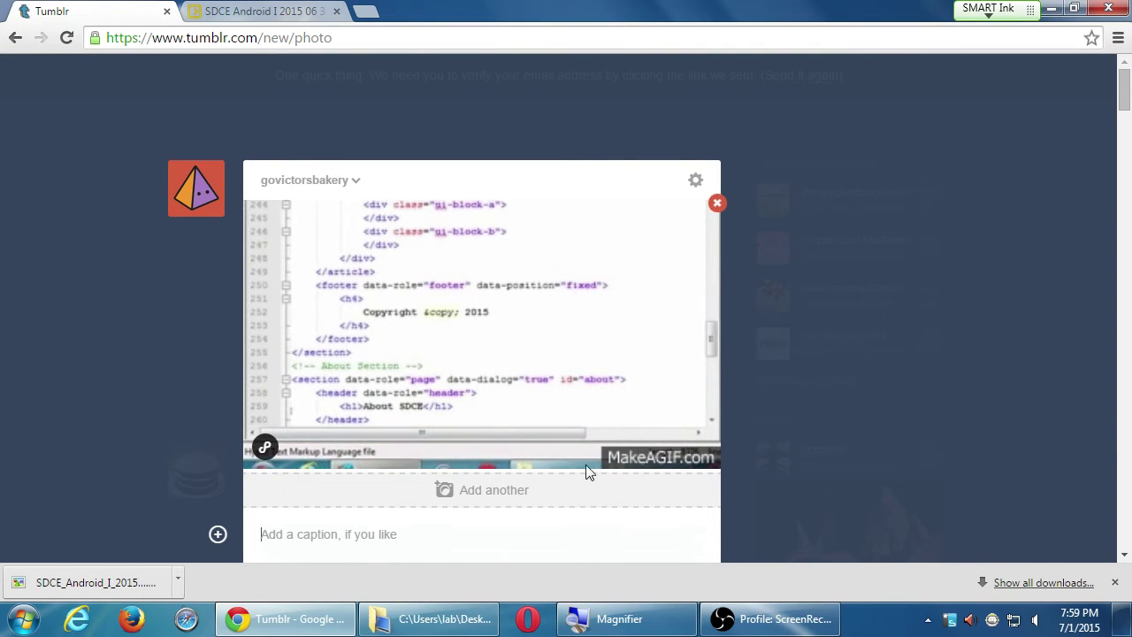
Step: Caption the GIF "How to code", publish the post and dismiss the browser's download bar
{"action": "mouse_move", "coordinate": [504, 415]}
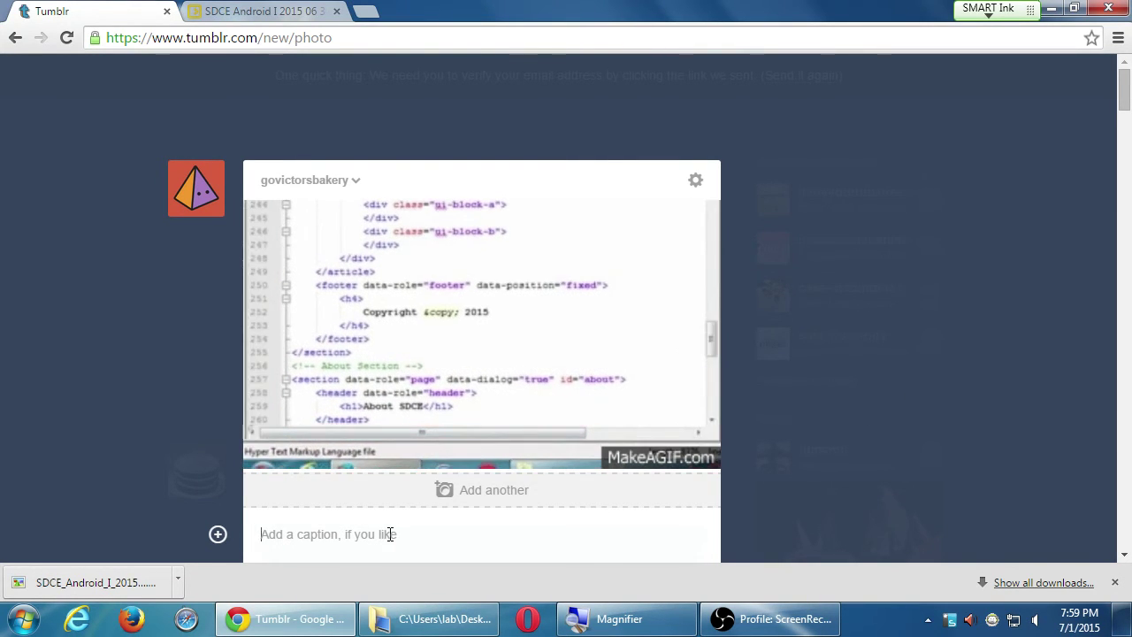
{"action": "type", "text": "How to code"}
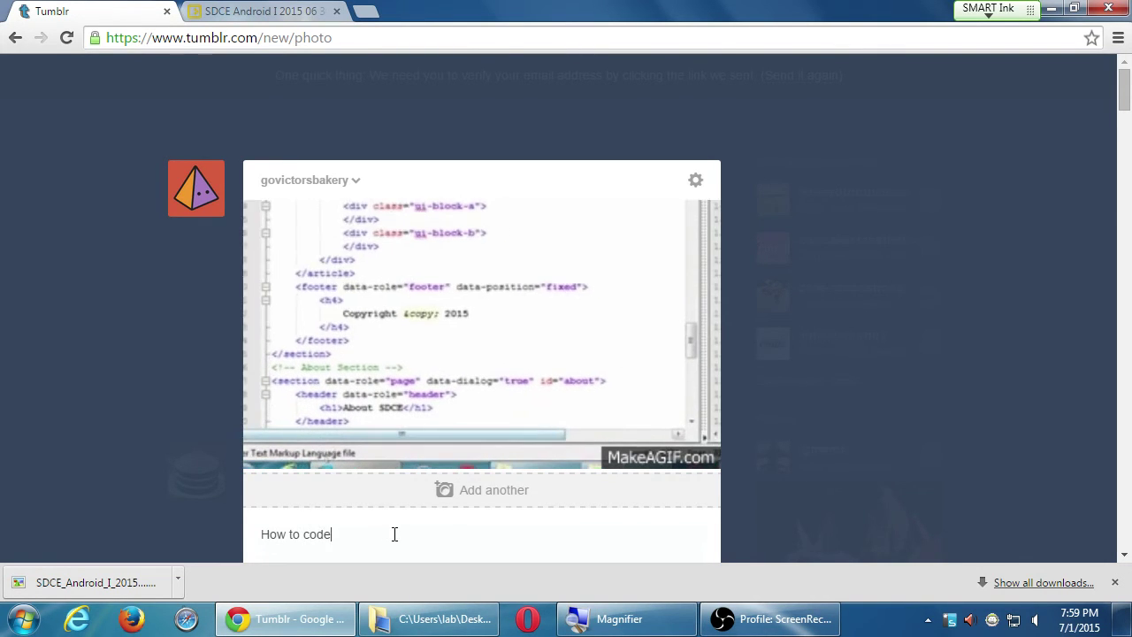
{"action": "scroll", "coordinate": [389, 535], "scroll_direction": "down", "scroll_amount": 3}
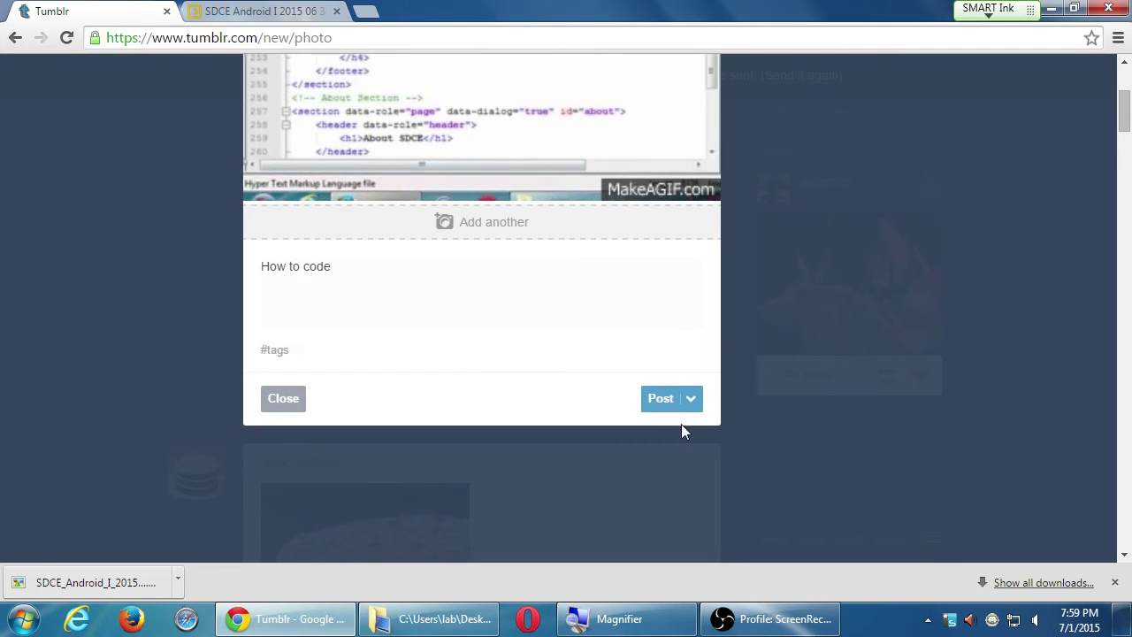
{"action": "left_click", "coordinate": [663, 402]}
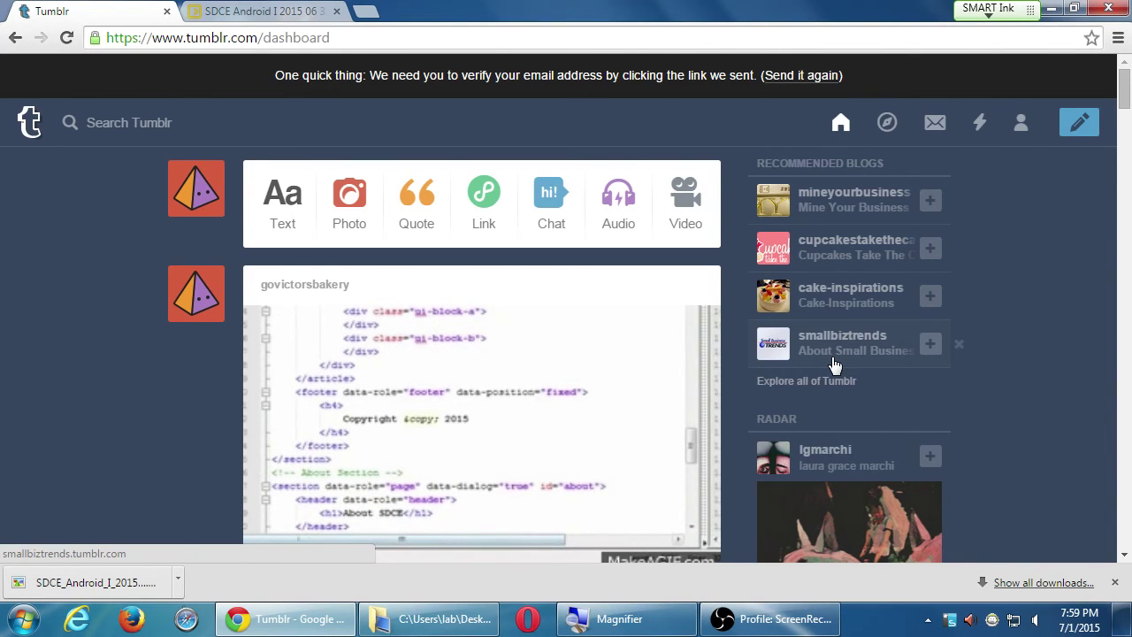
{"action": "left_click", "coordinate": [1114, 581]}
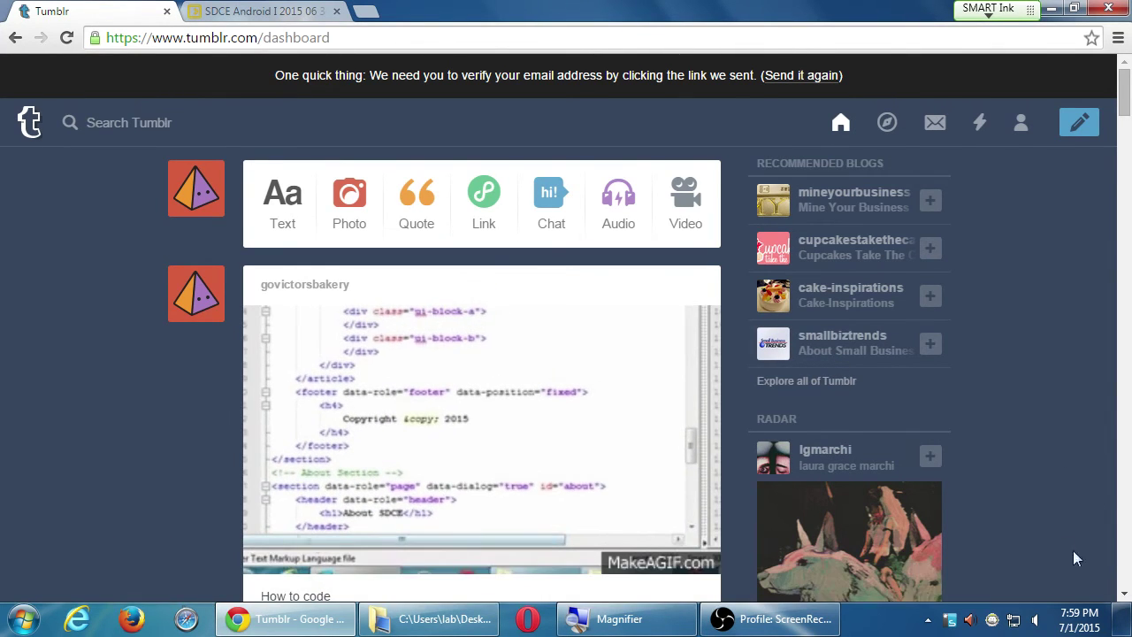
{"action": "scroll", "coordinate": [1061, 537], "scroll_direction": "down", "scroll_amount": 1}
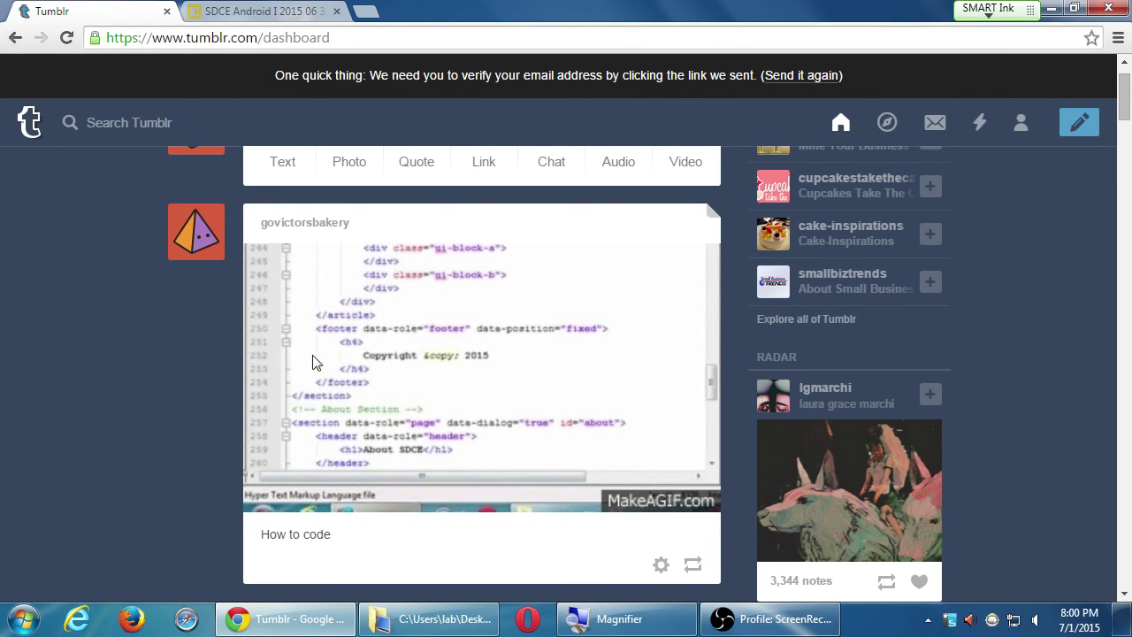
{"action": "scroll", "coordinate": [207, 438], "scroll_direction": "down", "scroll_amount": 7}
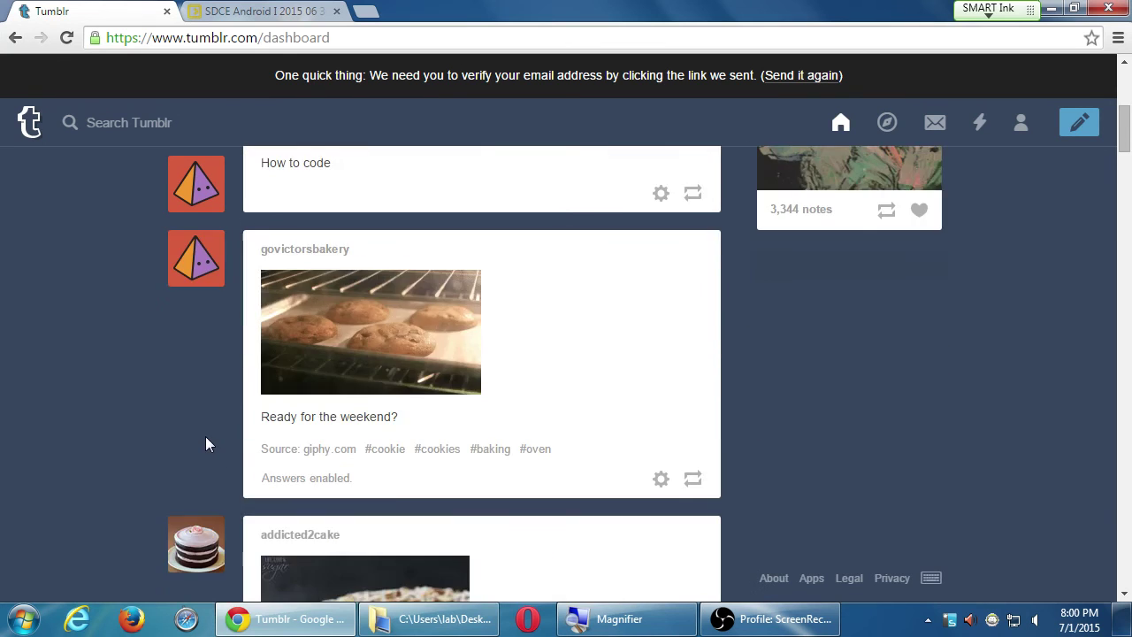
{"action": "scroll", "coordinate": [203, 436], "scroll_direction": "up", "scroll_amount": 3}
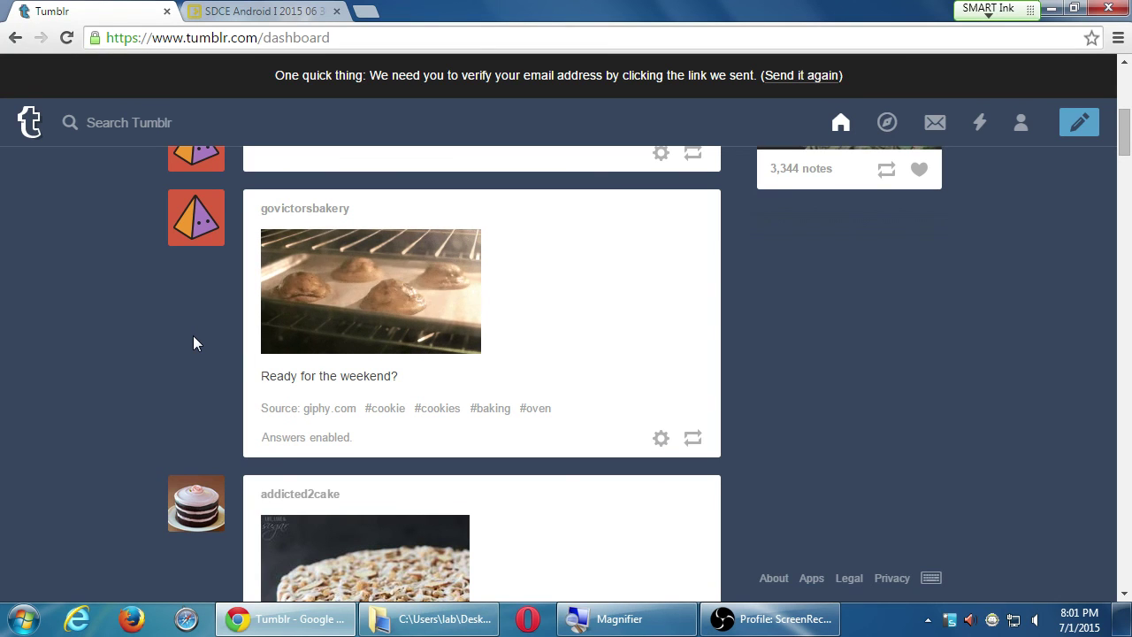
{"action": "left_click", "coordinate": [785, 618]}
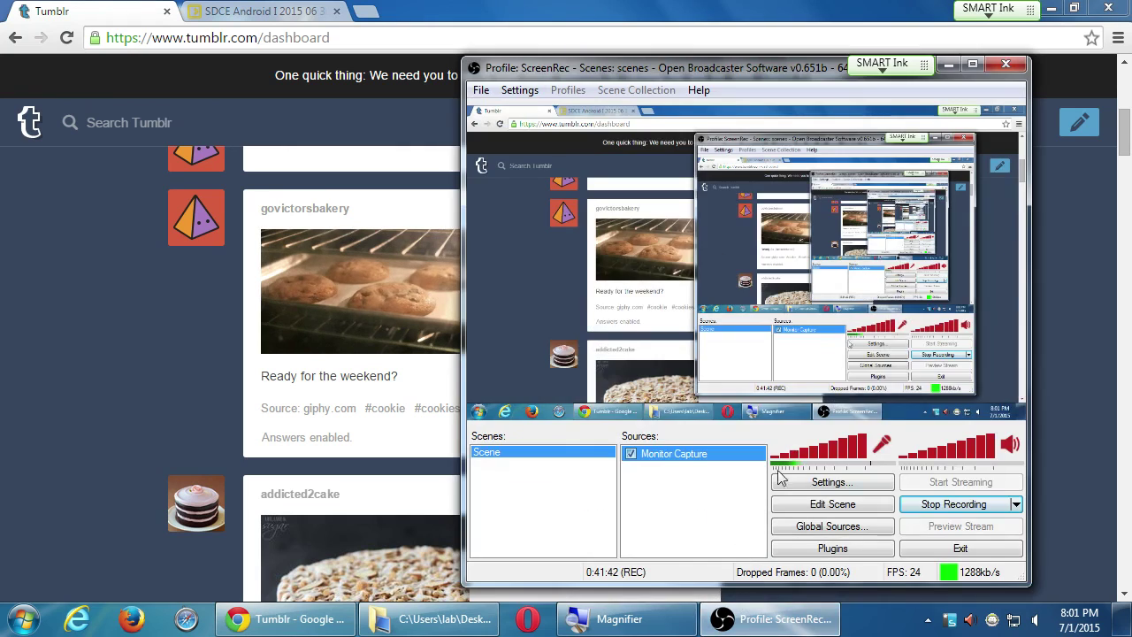